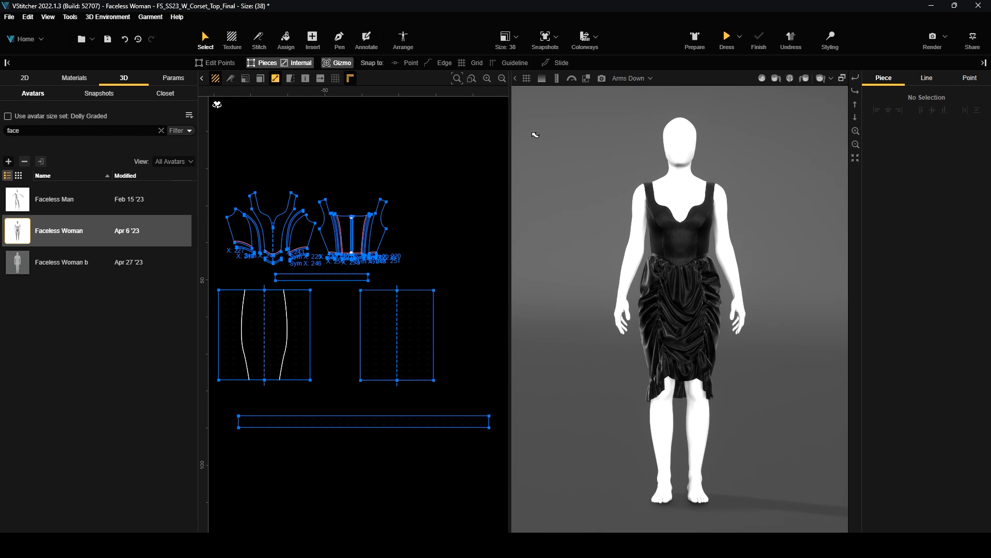
Step: View the dress in snapshot 2 and the May 16 '23 Faceless Woman snapshot, and load the Jun 6 '23 snapshot
click(557, 37)
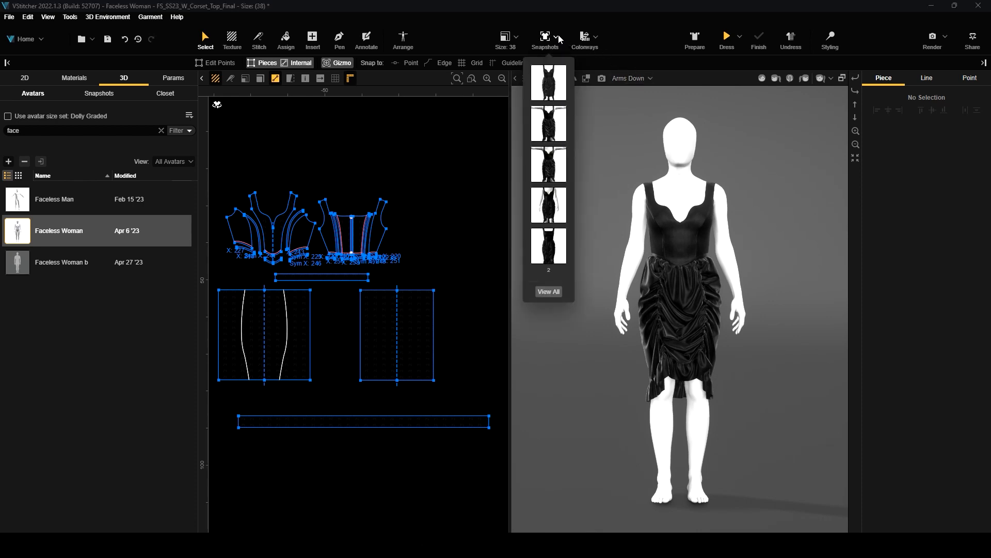
click(549, 243)
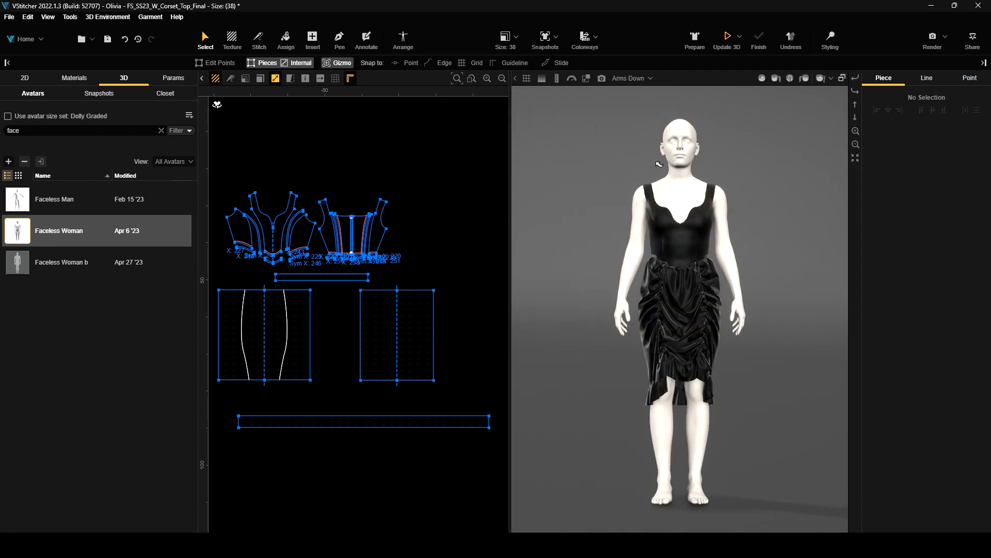
click(112, 95)
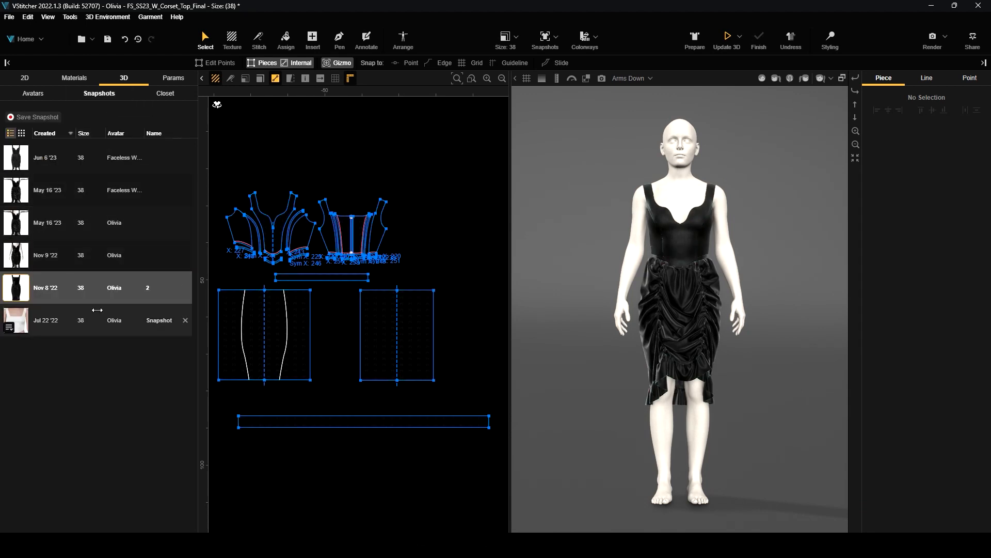
click(95, 181)
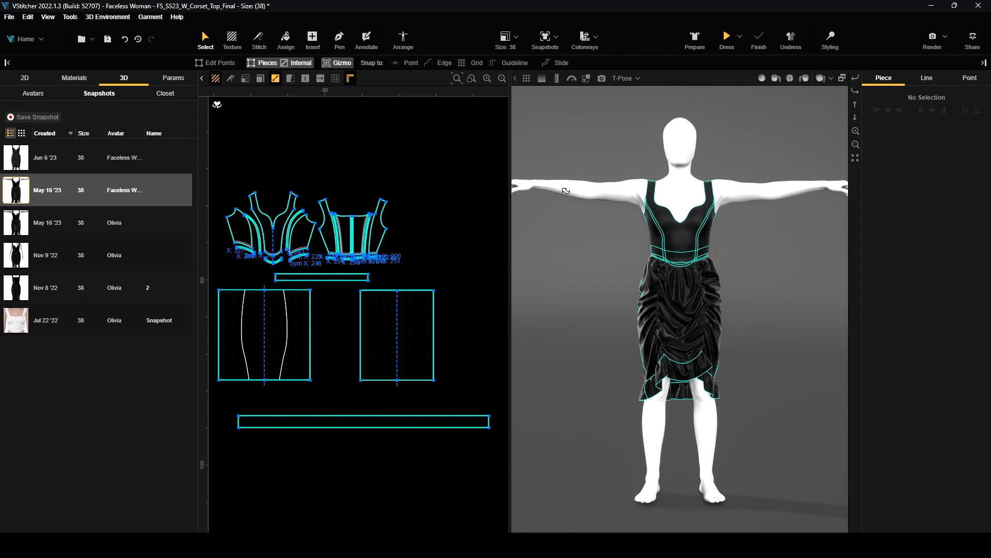
click(93, 159)
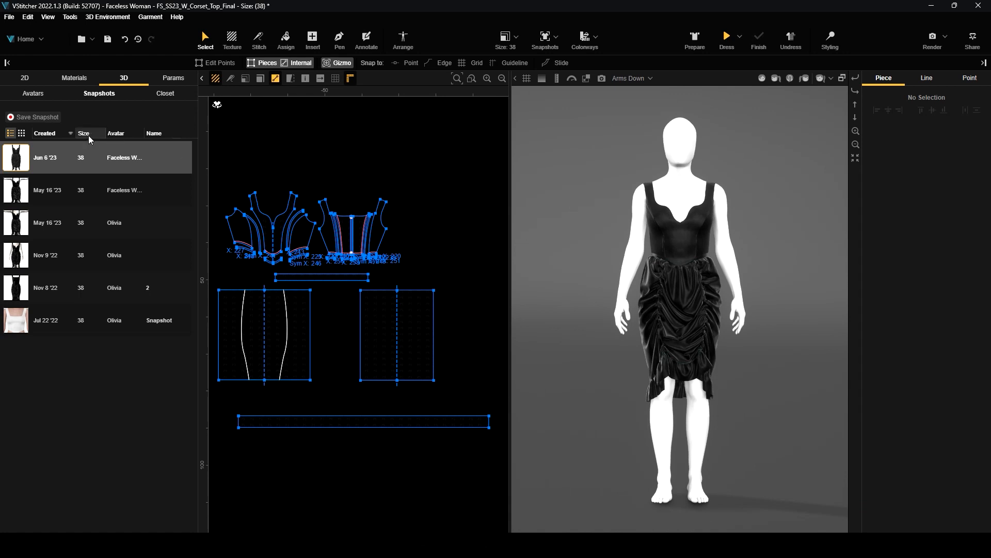
Step: Expand the 3D view over the whole workspace by hiding the 2D pattern view and the library panel
click(76, 79)
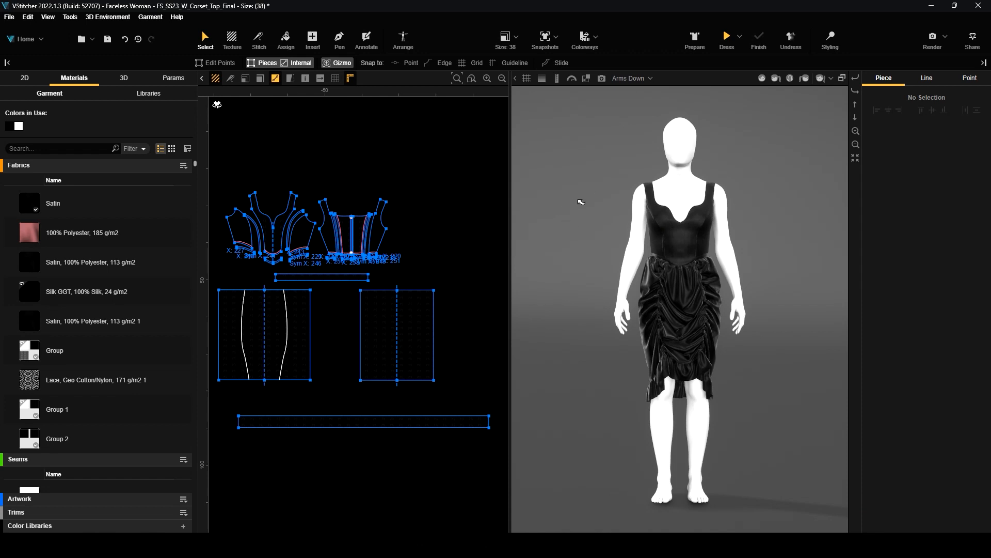
key(space)
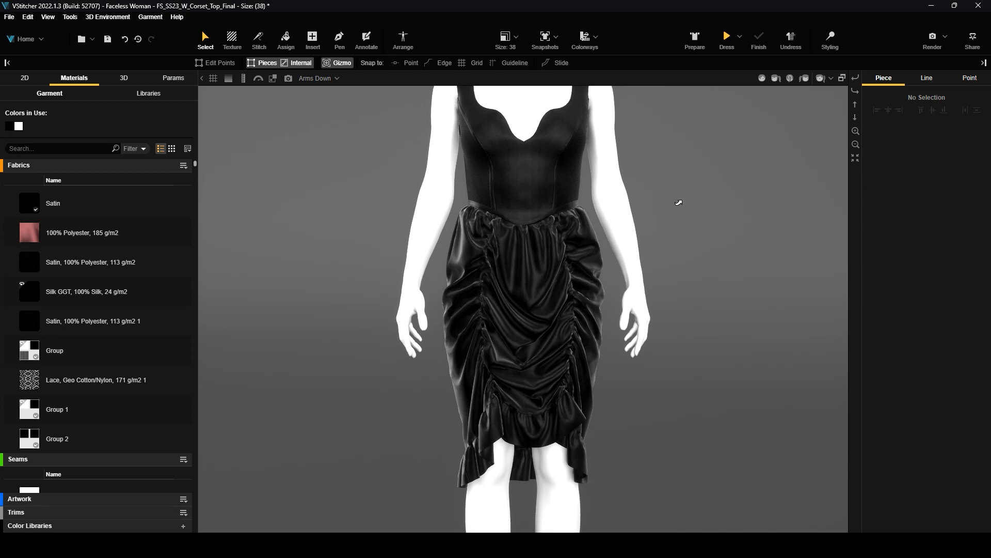
key(space)
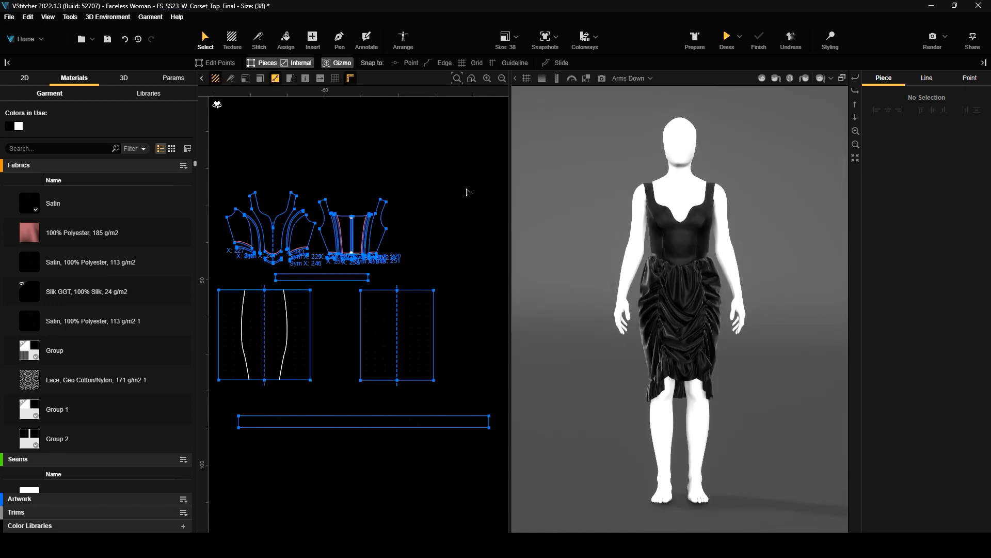
key(space)
key(space)
key(space)
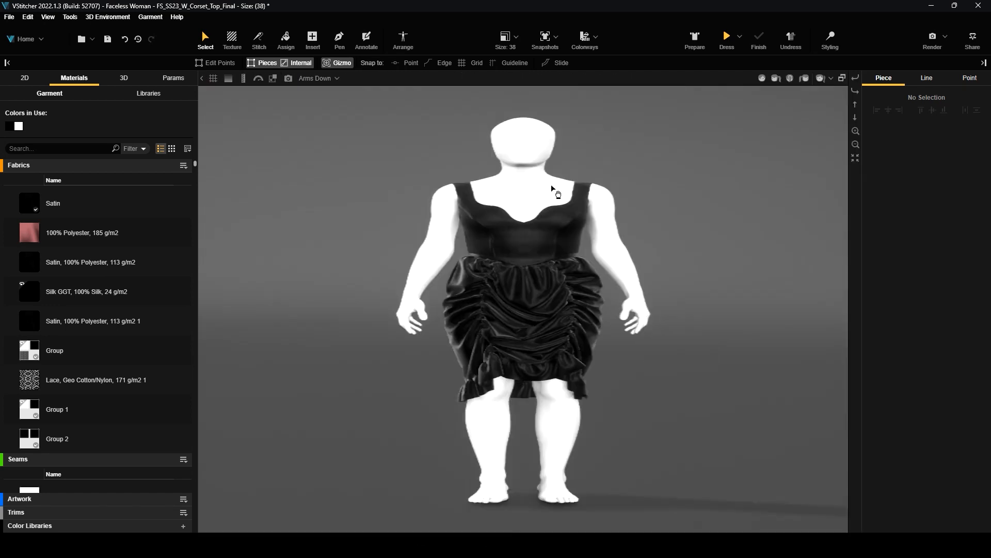
scroll(584, 191, down, 5)
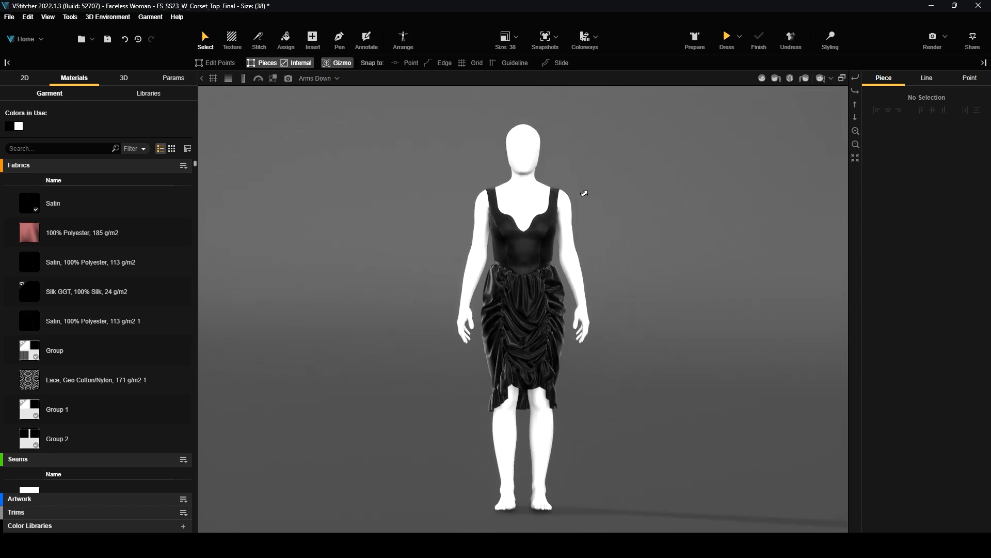
drag(612, 317, 445, 296)
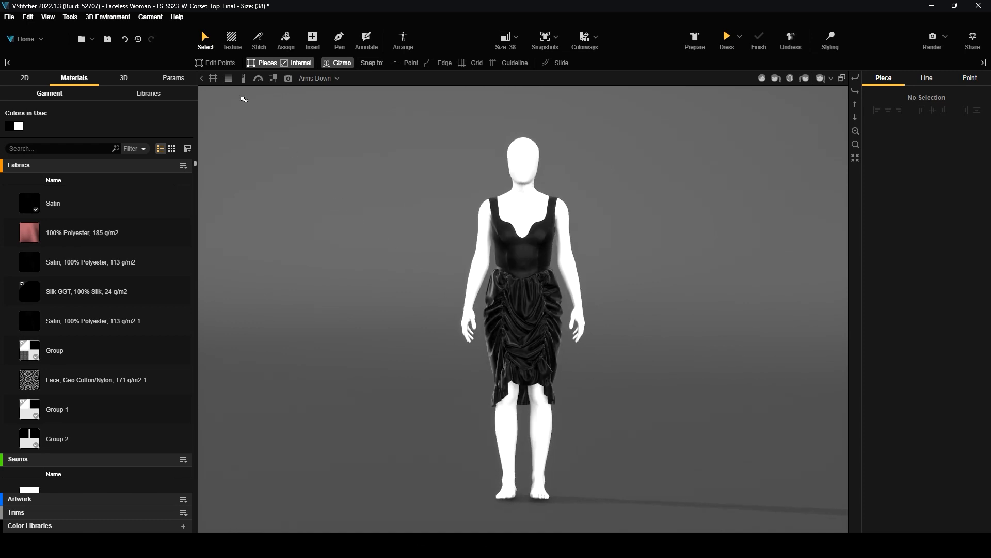
click(7, 63)
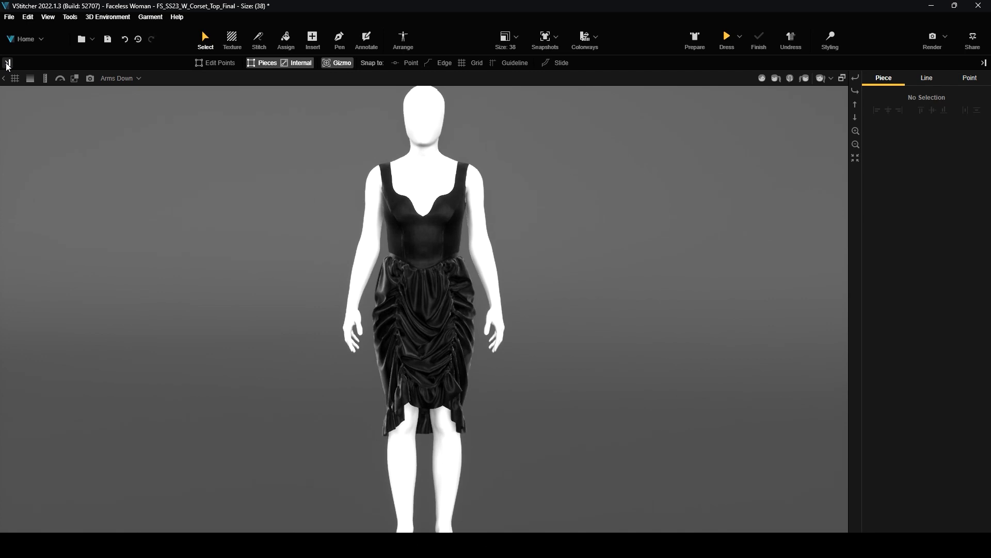
scroll(456, 193, down, 2)
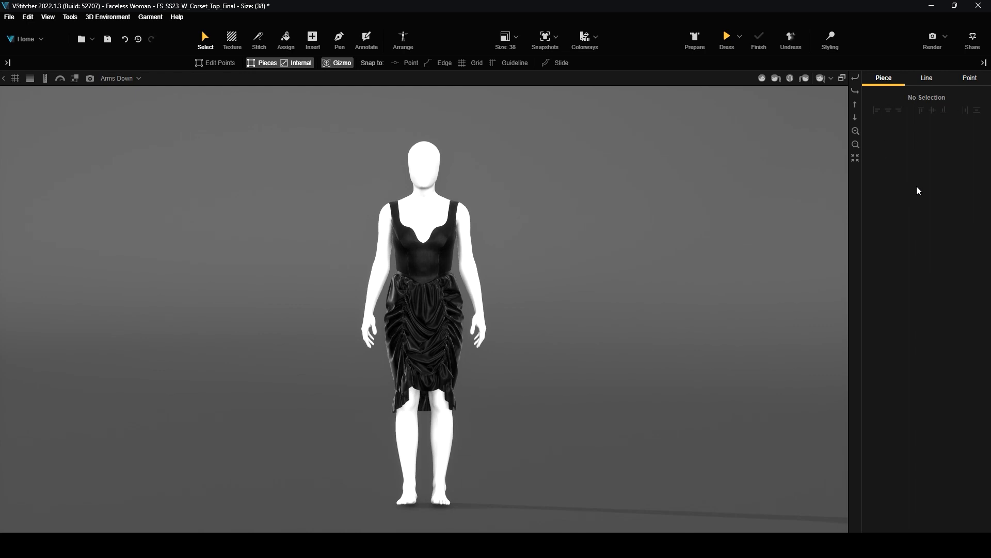
Step: Start 3D Styling with the Pinch tool on the dress and examine the corset from the front and back
click(832, 38)
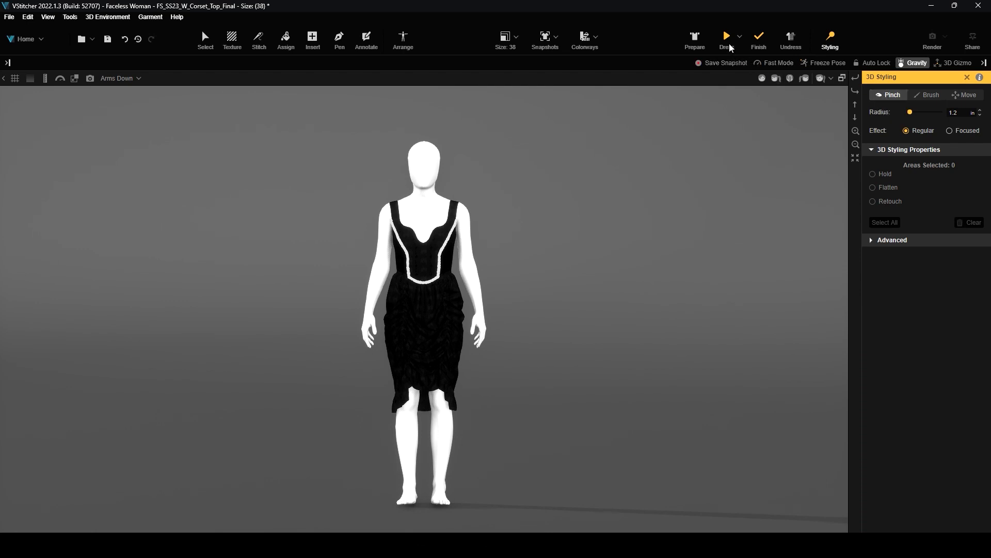
scroll(496, 253, up, 5)
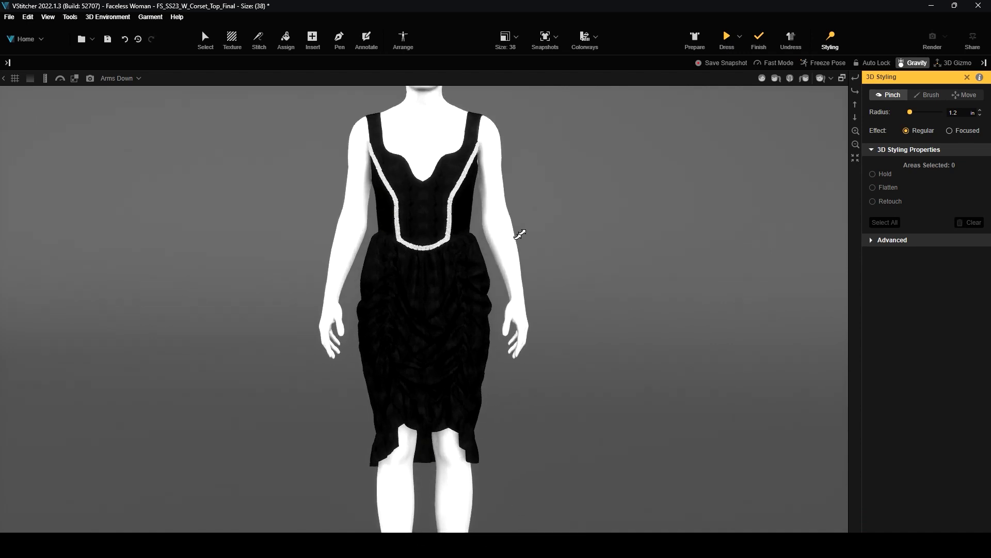
drag(532, 214, 523, 211)
drag(341, 311, 355, 325)
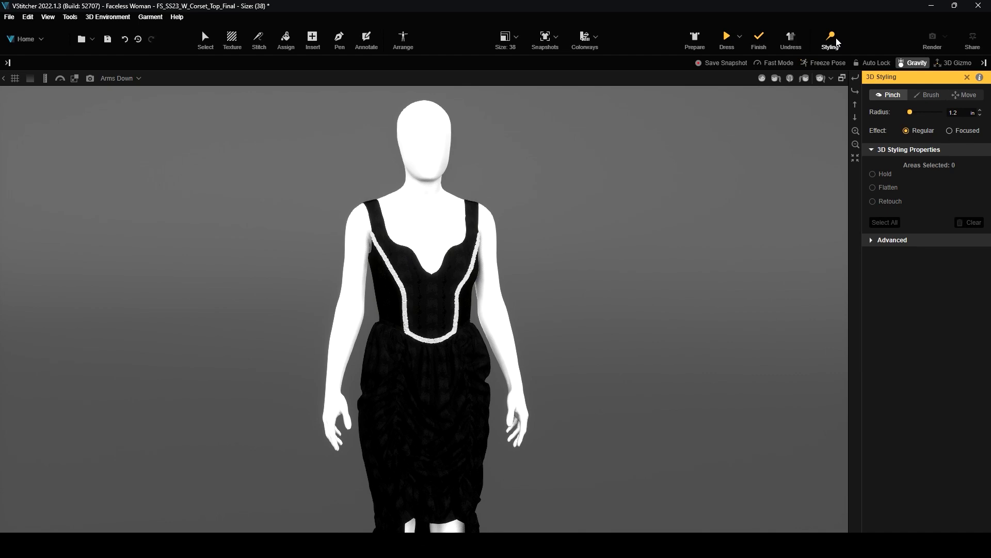
scroll(454, 316, up, 3)
scroll(455, 316, up, 4)
scroll(552, 211, up, 1)
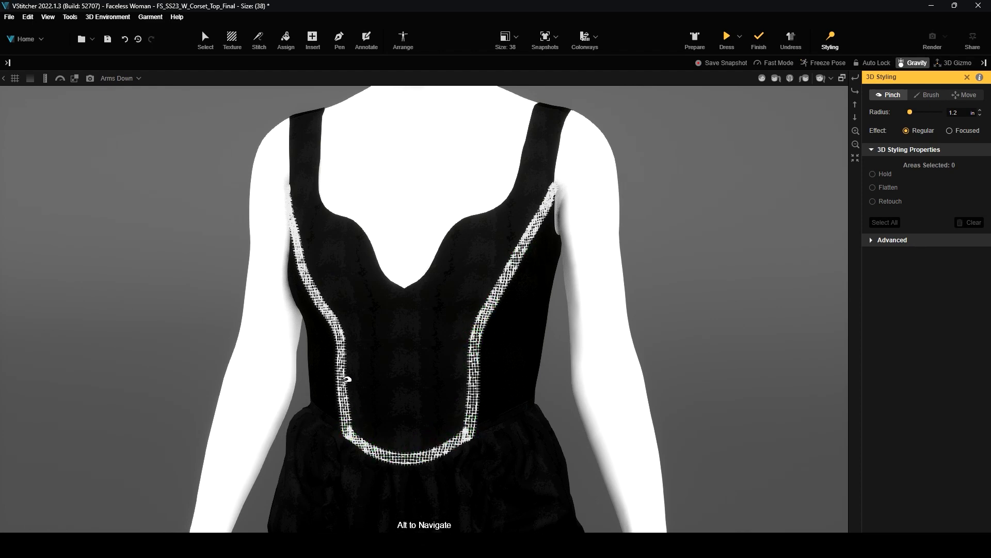
mouse_move(392, 456)
mouse_down()
mouse_move(386, 461)
mouse_move(381, 447)
mouse_up()
alt+scroll(642, 337, down, 1)
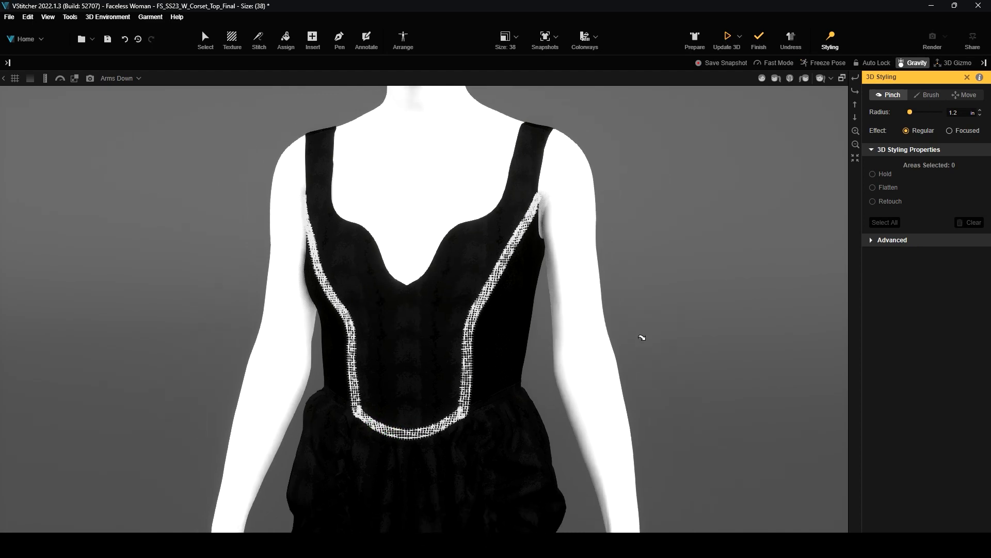
scroll(642, 339, down, 4)
right_drag(644, 339, 574, 318)
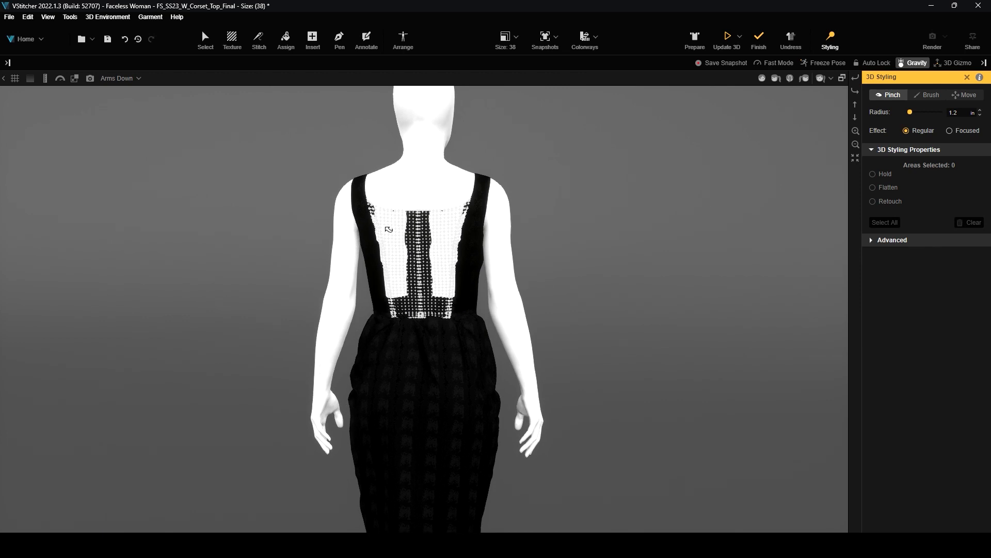
right_drag(321, 340, 500, 283)
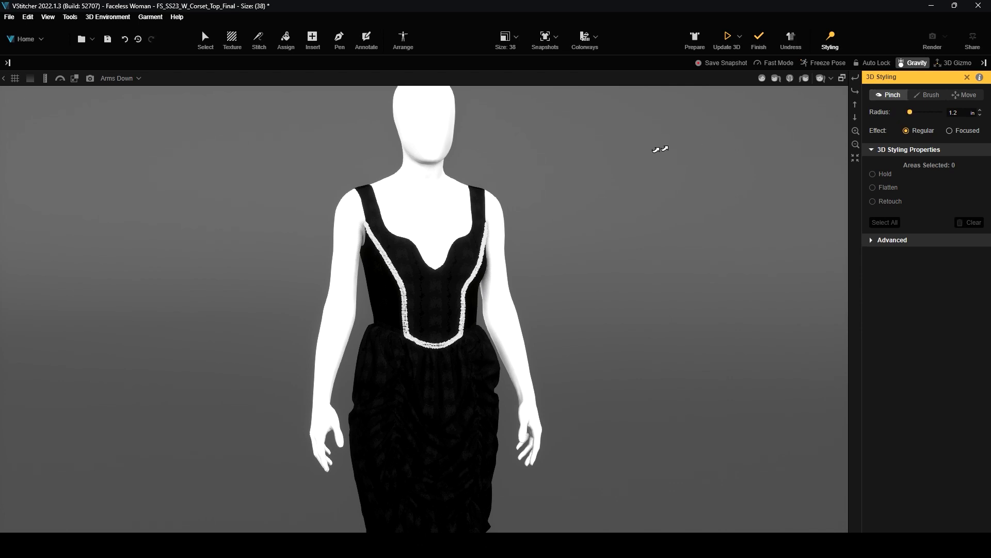
Step: Pinch the wearer's left shoulder strap and pull it up off the shoulder, update the 3D simulation and finish it
drag(482, 194, 509, 92)
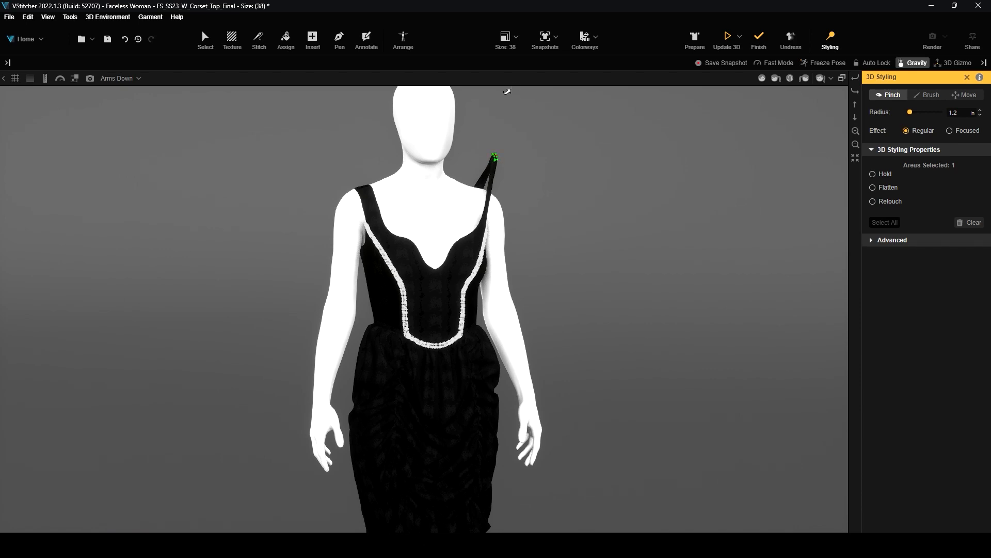
drag(563, 168, 290, 327)
drag(429, 322, 539, 295)
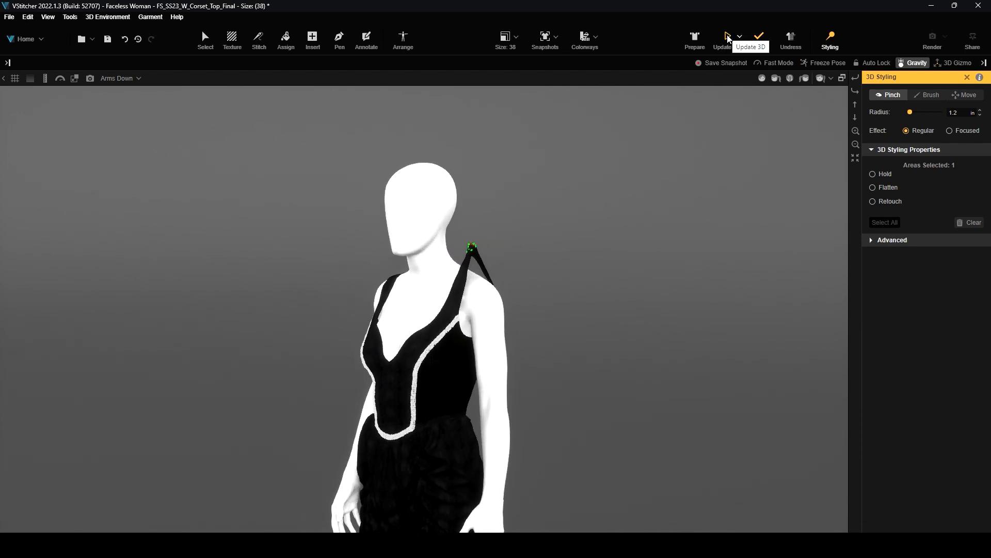
click(727, 36)
drag(556, 263, 420, 482)
middle_drag(420, 483, 408, 457)
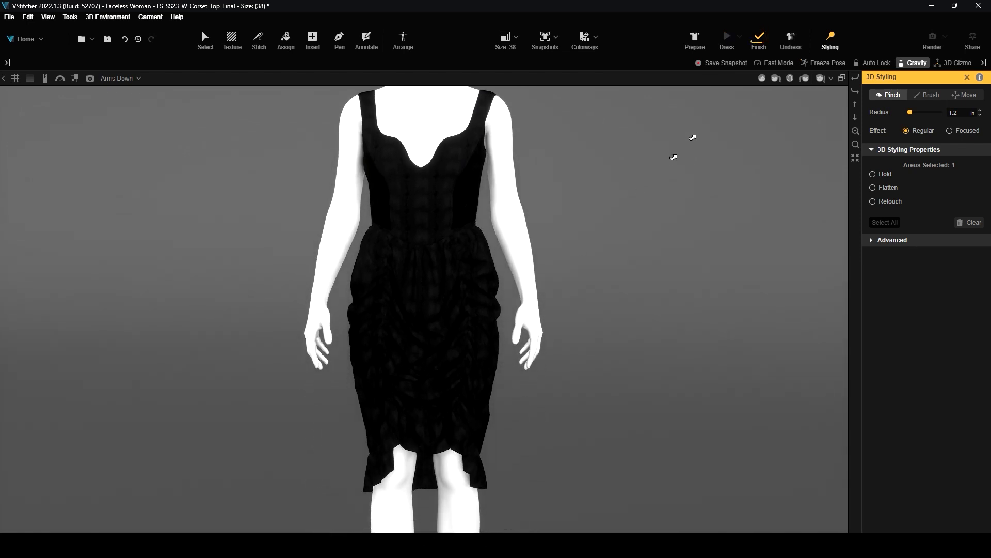
click(758, 39)
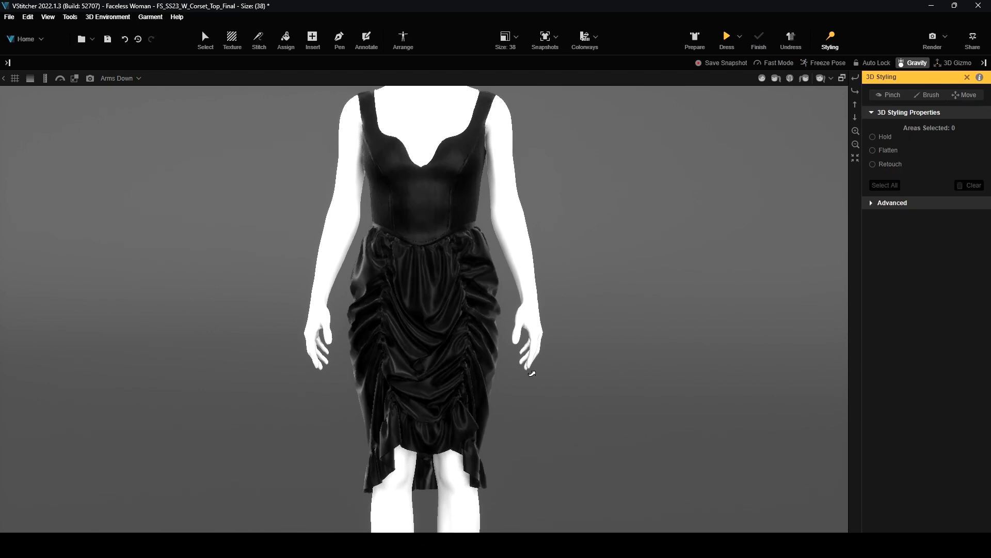
Step: Pinch the skirt hem on the wearer's left and pull it outward, re-simulate the garment and finish
click(879, 99)
drag(487, 470, 604, 444)
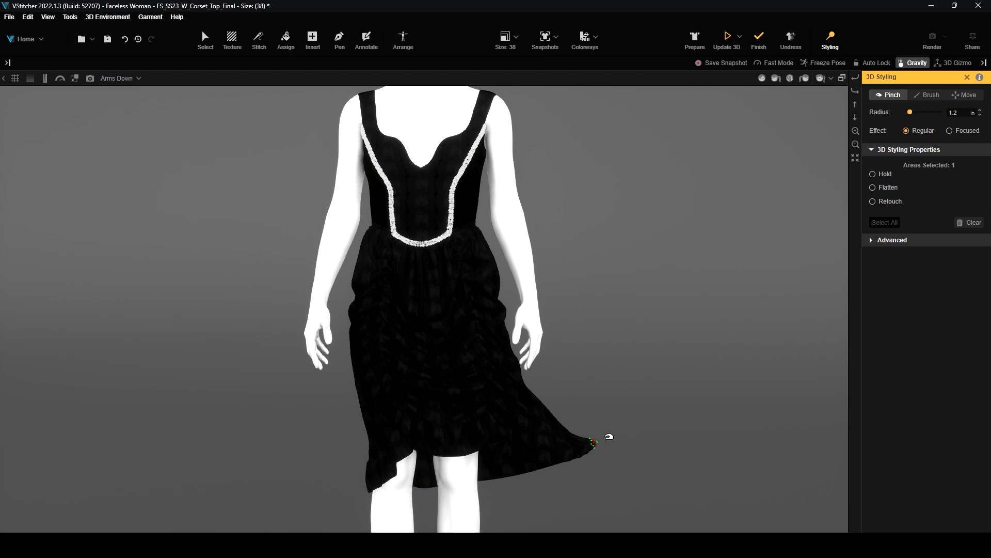
click(727, 38)
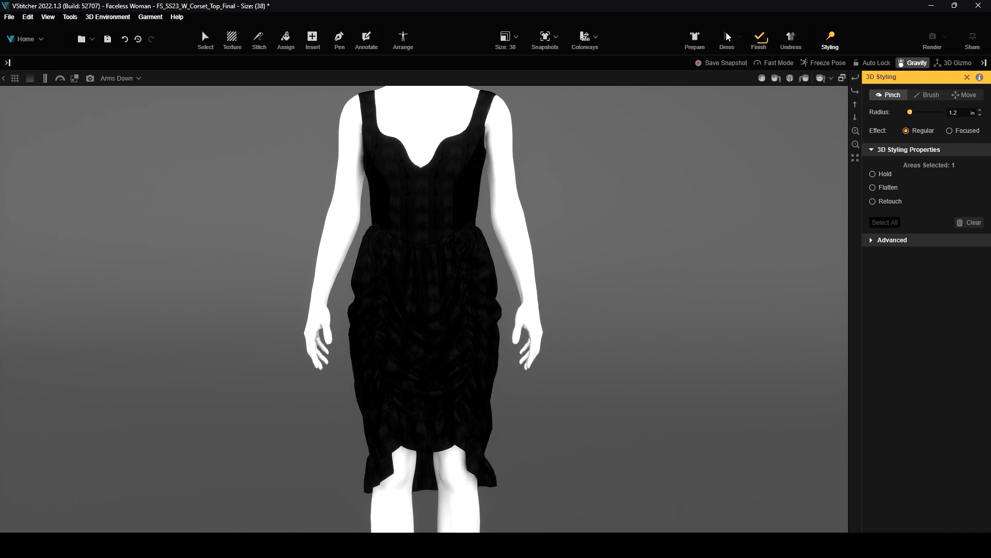
click(759, 38)
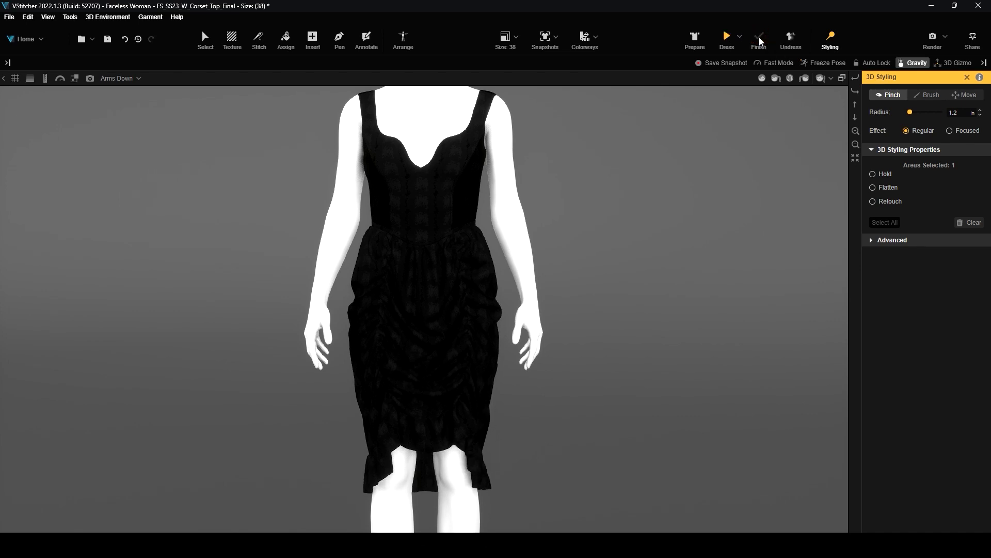
Step: With a 5 in pinch radius, pull both sides of the skirt hem outward, re-simulate the dress and finish
click(877, 95)
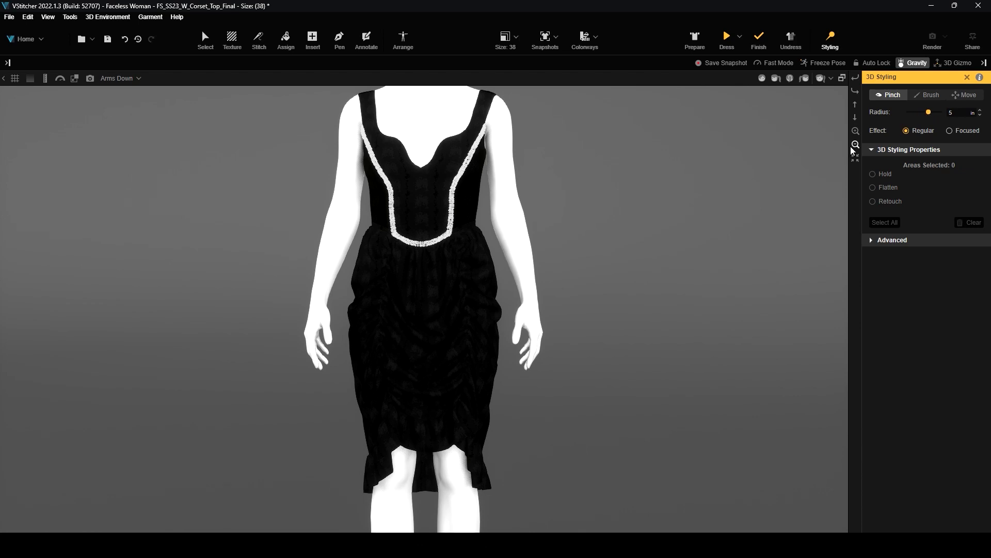
drag(381, 457, 307, 421)
drag(330, 416, 268, 414)
drag(451, 433, 559, 428)
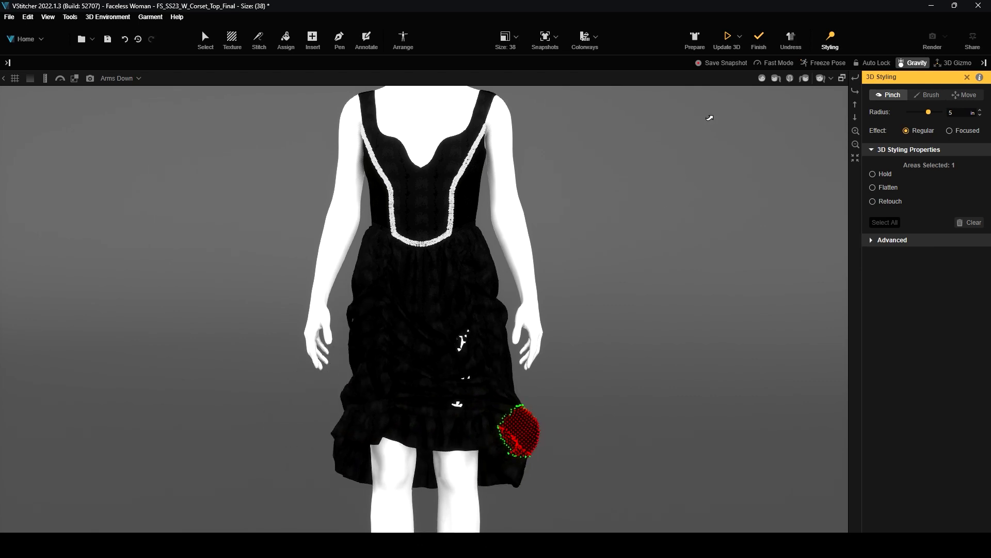
click(725, 46)
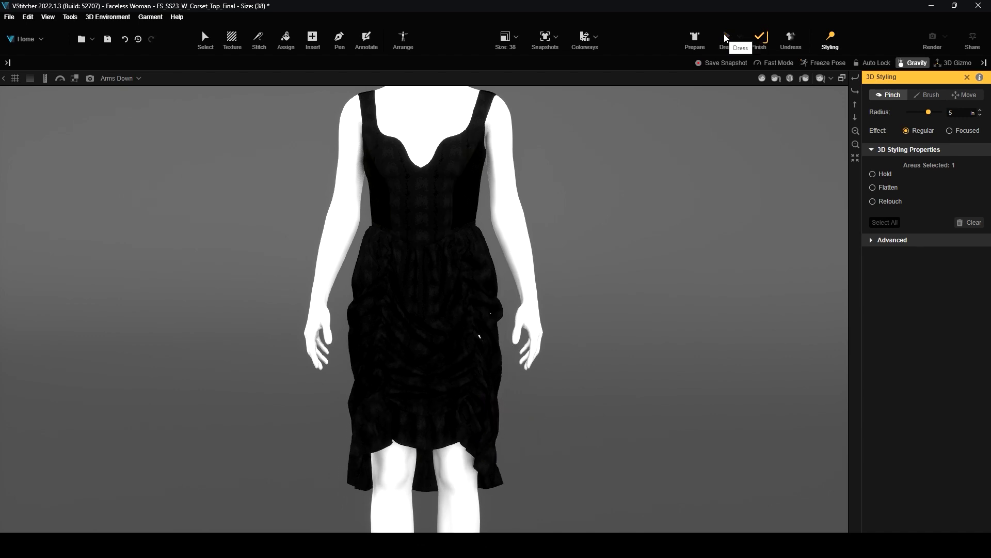
click(757, 39)
Step: Pull the skirt hem outward with the Regular pinch effect, and repeat on both sides of the hem with the Focused effect
click(880, 95)
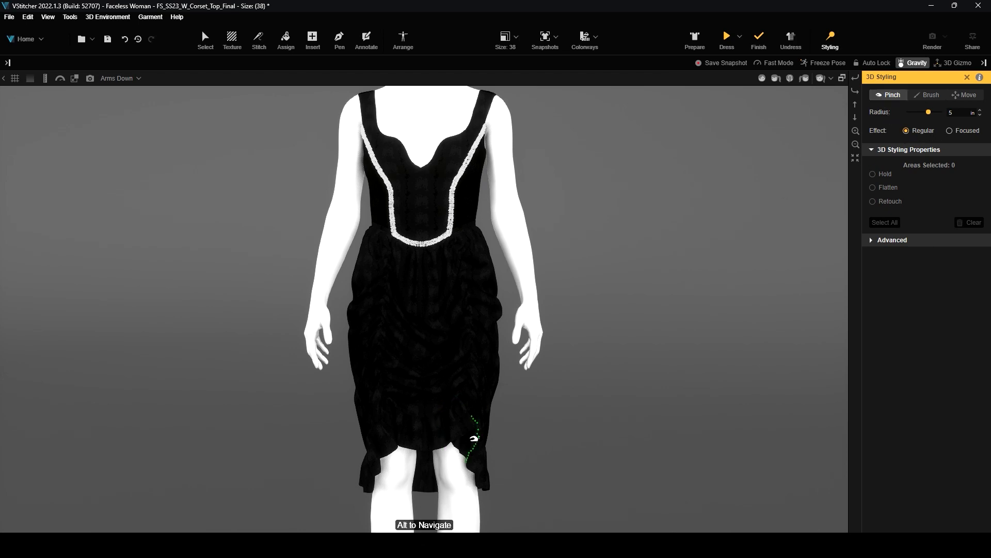
drag(480, 447, 505, 440)
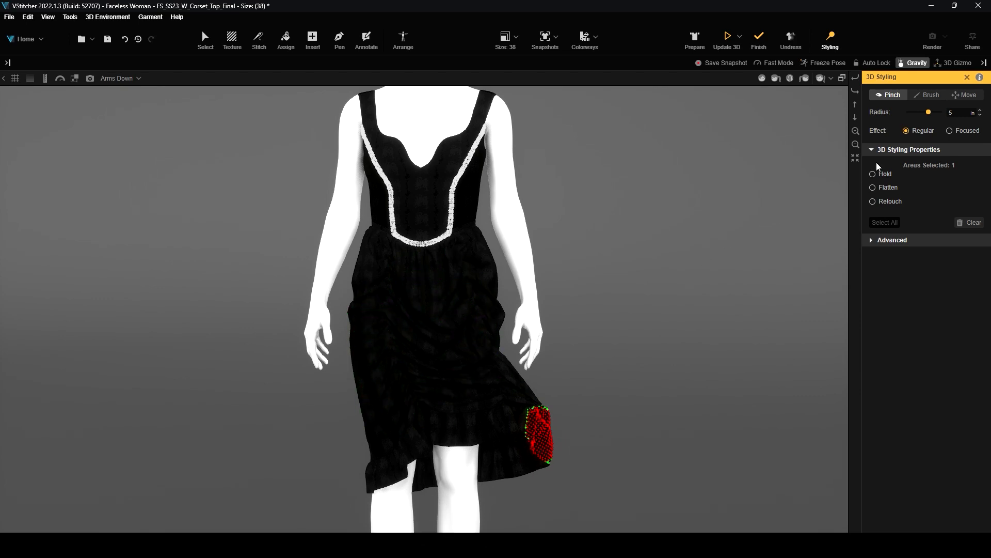
click(949, 130)
mouse_move(388, 443)
mouse_down()
mouse_move(361, 451)
mouse_move(324, 438)
mouse_move(355, 440)
mouse_move(334, 438)
mouse_move(339, 420)
mouse_move(305, 422)
mouse_up()
drag(503, 433, 504, 461)
drag(456, 434, 460, 445)
drag(380, 426, 370, 436)
Step: Adjust the wearer's left shoulder strap with the Focused pinch effect, update the 3D simulation and finish it
scroll(489, 275, up, 2)
alt+drag(549, 144, 509, 103)
alt+middle_drag(508, 104, 507, 141)
drag(507, 142, 489, 123)
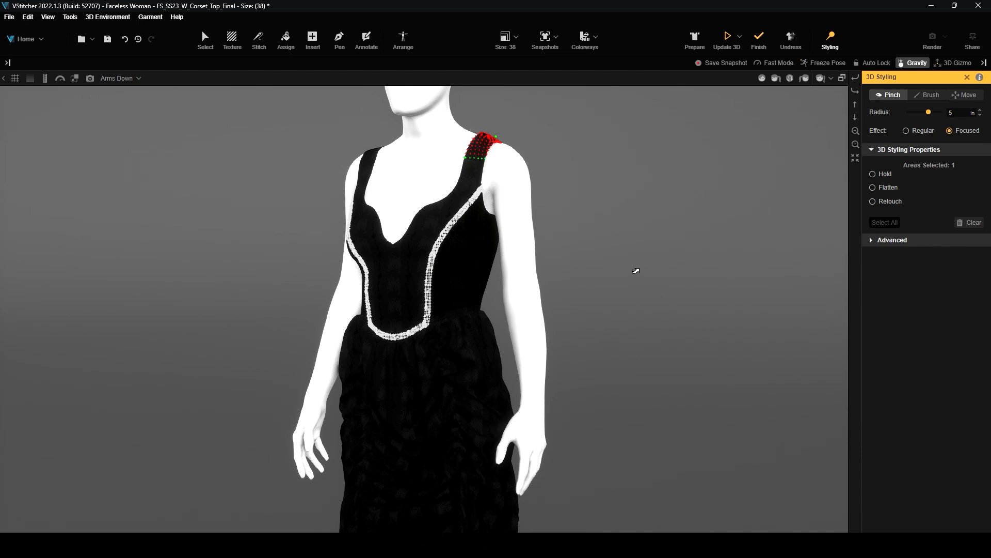
click(726, 42)
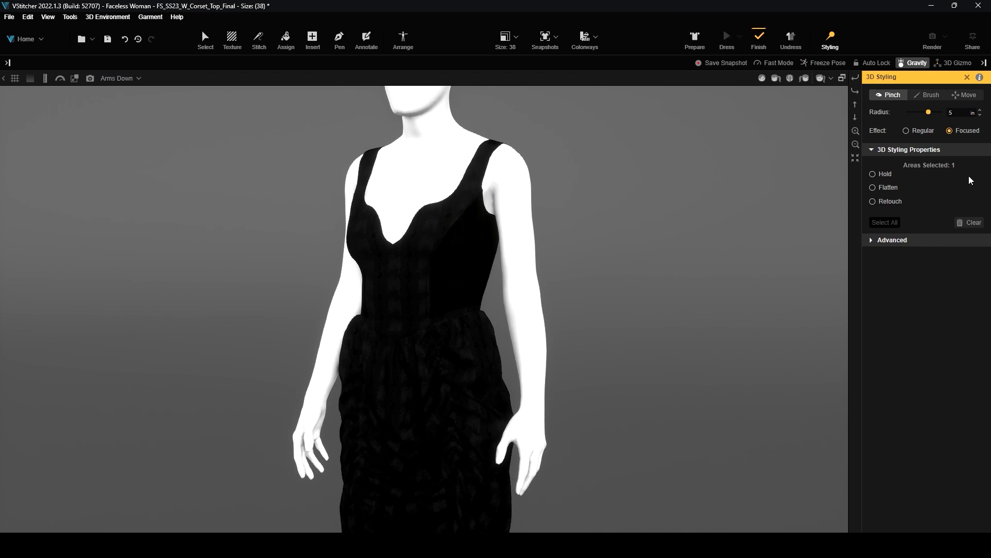
click(762, 36)
right_drag(586, 276, 532, 357)
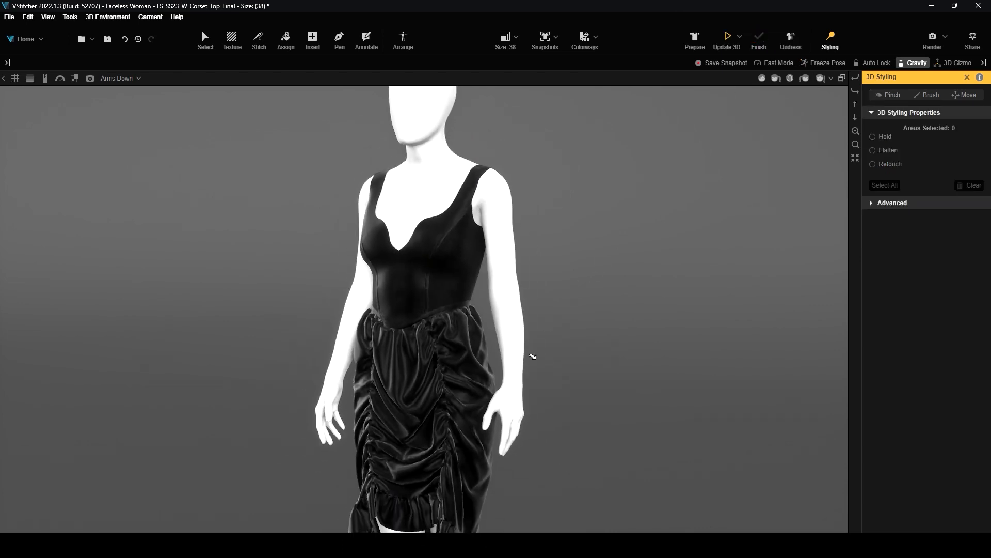
Step: Pinch the wearer's left shoulder strap with a 5 in radius and Focused effect, and turn on the 3D gizmo
click(896, 97)
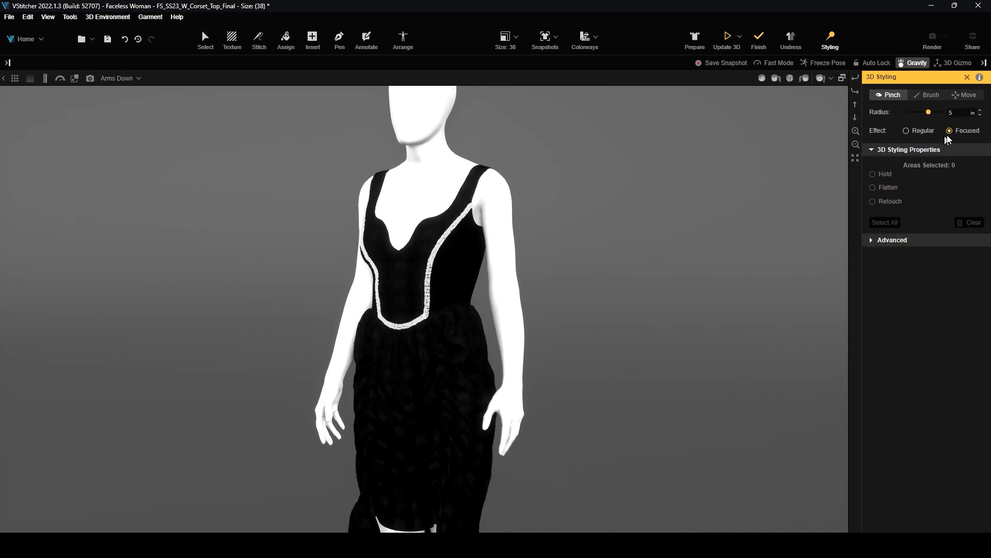
right_drag(248, 423, 589, 245)
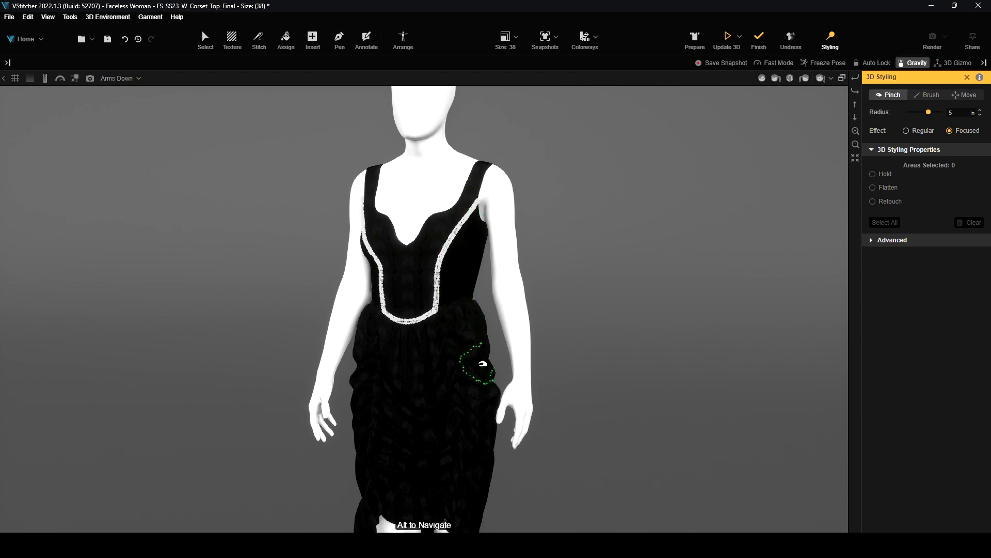
click(476, 357)
click(484, 164)
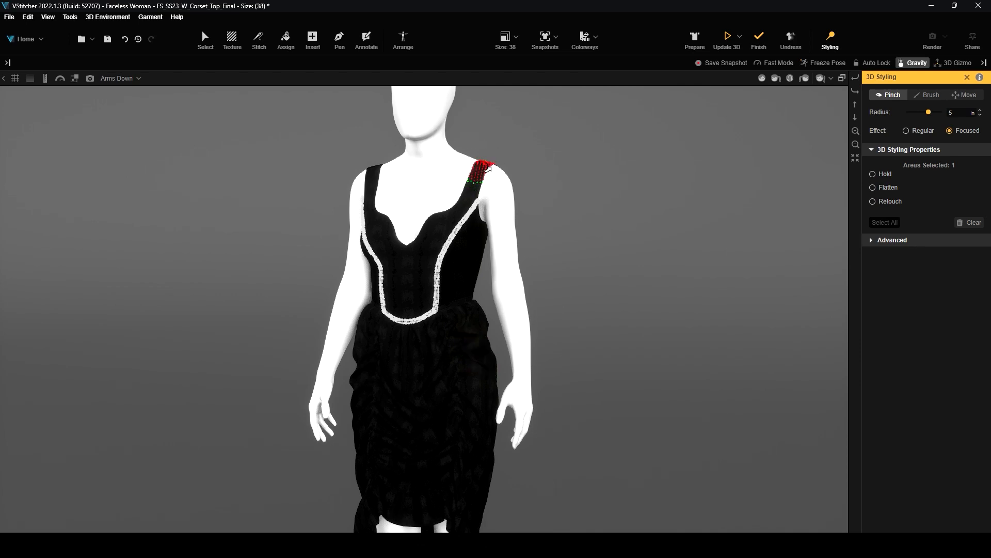
click(948, 67)
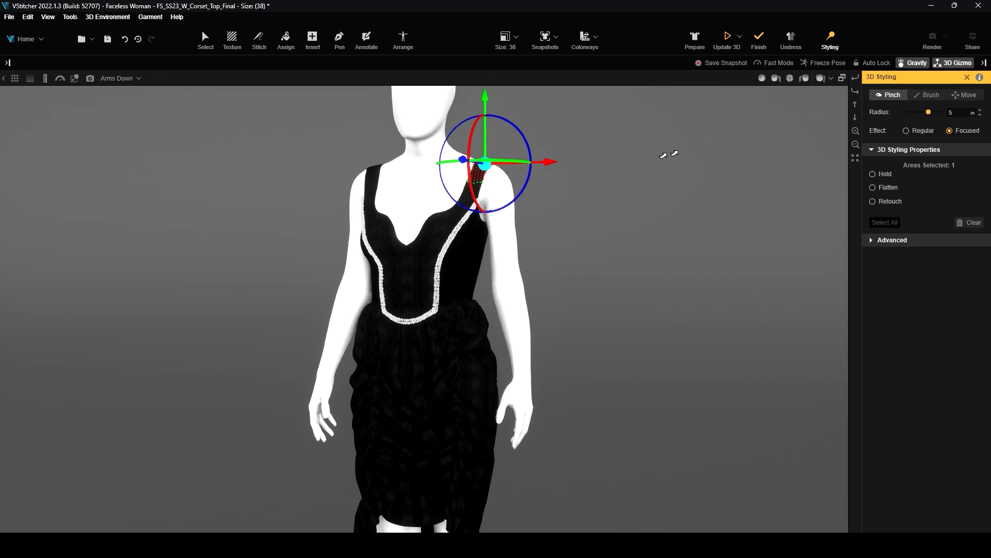
Step: Shift the pinched strap upward, forward and outward along the gizmo axes, re-simulate the dress and finish
scroll(666, 155, down, 2)
right_drag(604, 184, 469, 198)
right_drag(353, 284, 426, 246)
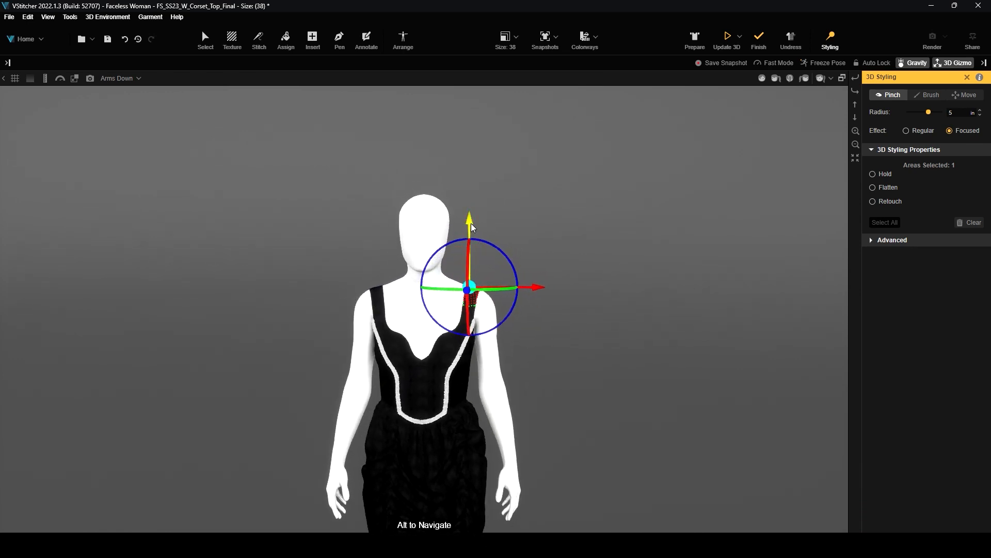
drag(471, 223, 486, 199)
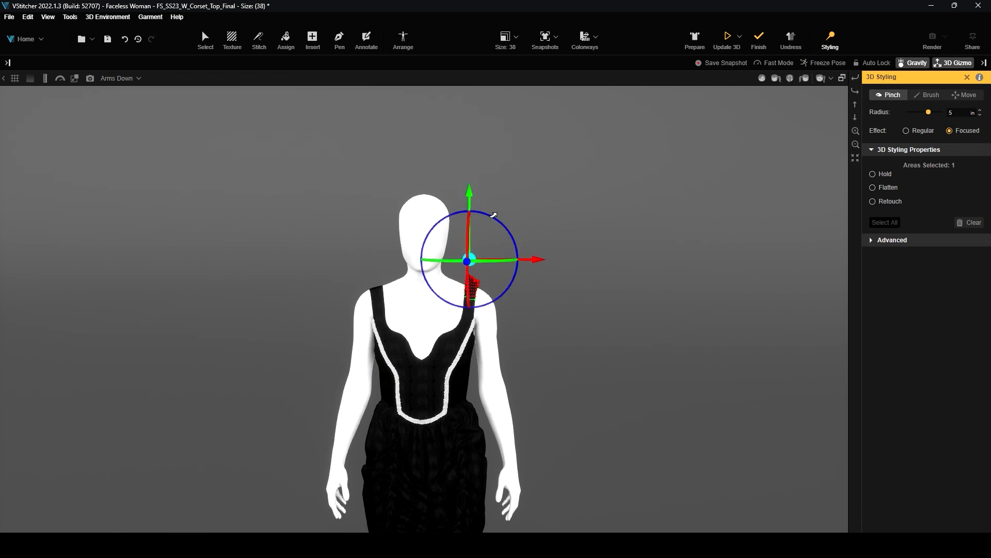
mouse_move(534, 258)
mouse_down()
mouse_move(657, 275)
mouse_move(695, 292)
mouse_move(476, 265)
mouse_move(570, 274)
mouse_move(534, 274)
mouse_up()
drag(612, 297, 480, 281)
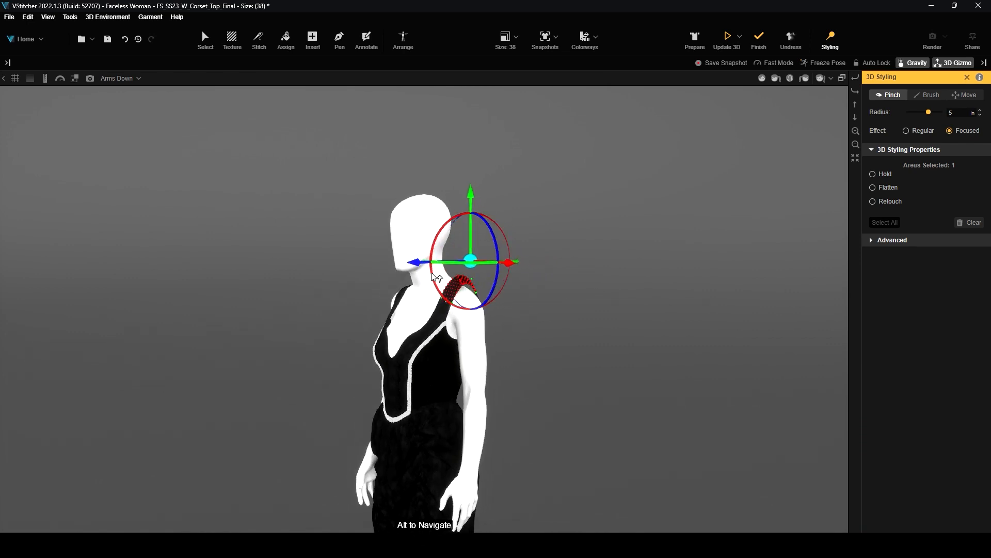
drag(420, 267, 372, 263)
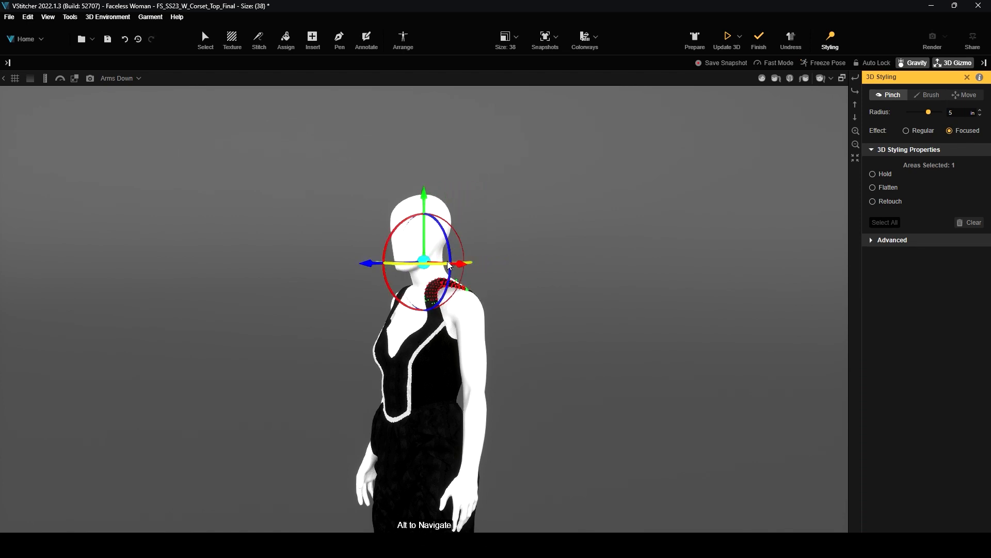
drag(461, 266, 522, 286)
click(727, 38)
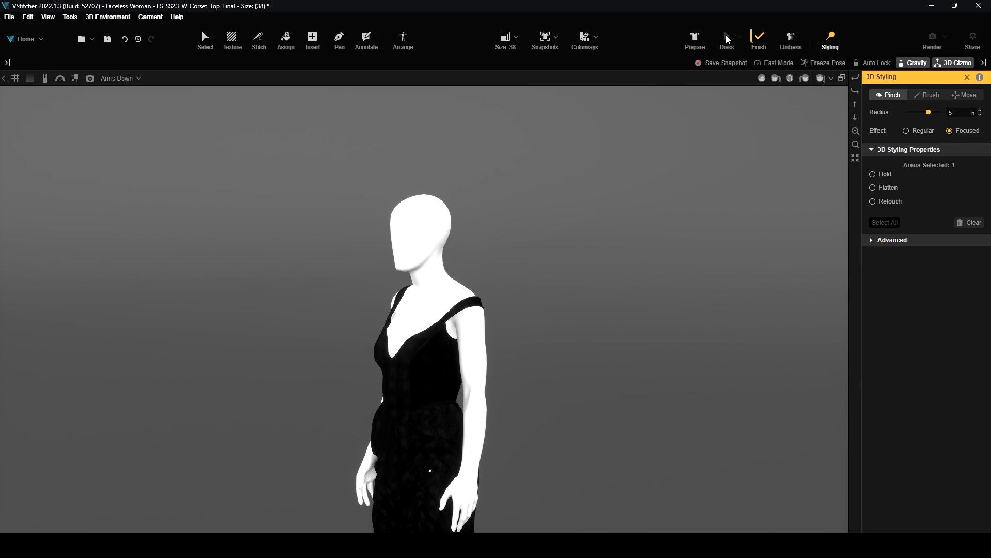
click(759, 38)
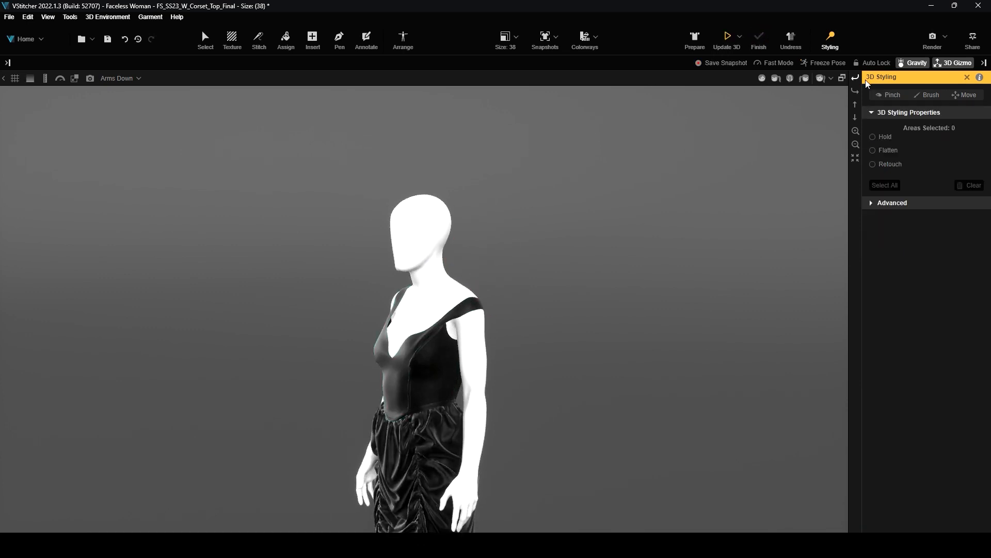
Step: With the Focused Pinch tool, tug the side of the bodice and pick up the wearer's left strap again
click(903, 95)
drag(482, 300, 480, 306)
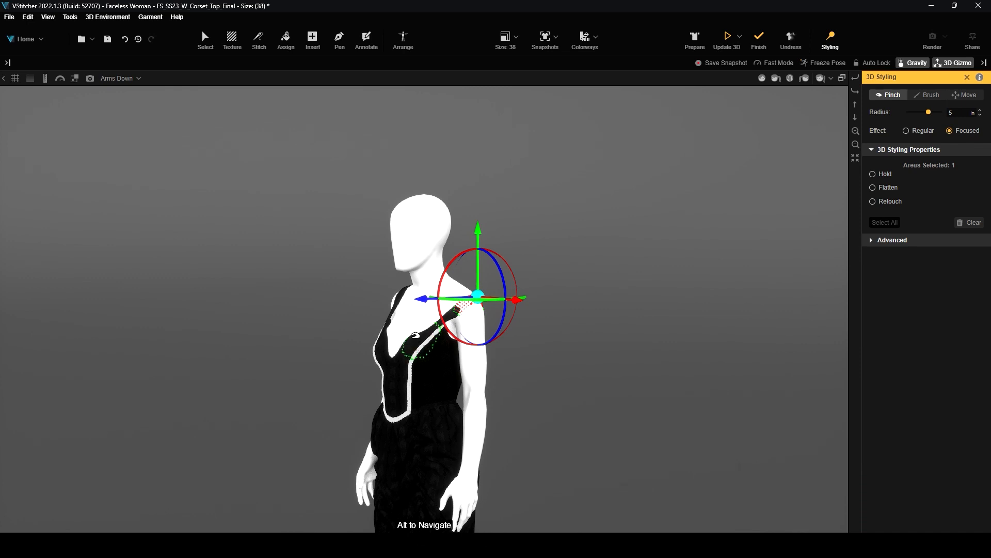
drag(444, 381, 450, 375)
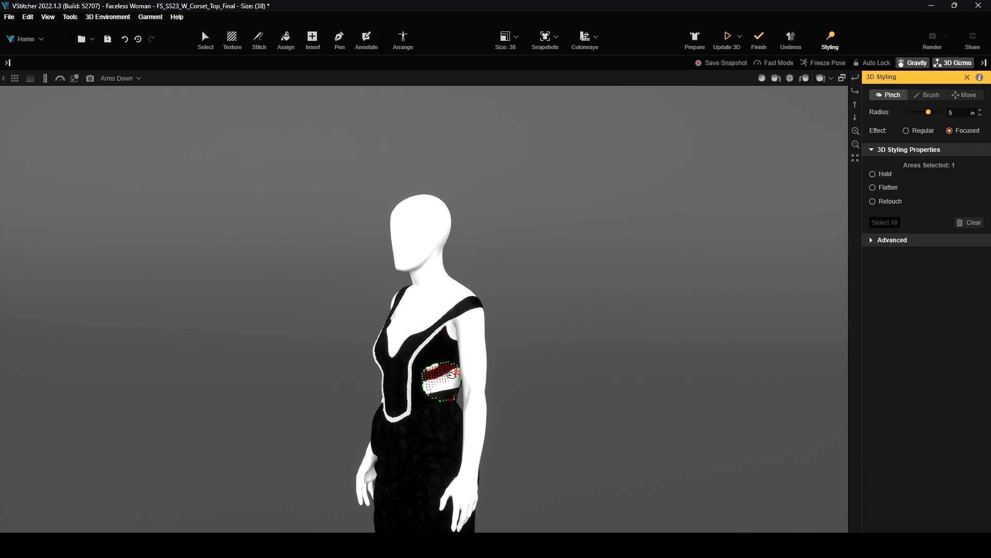
click(475, 308)
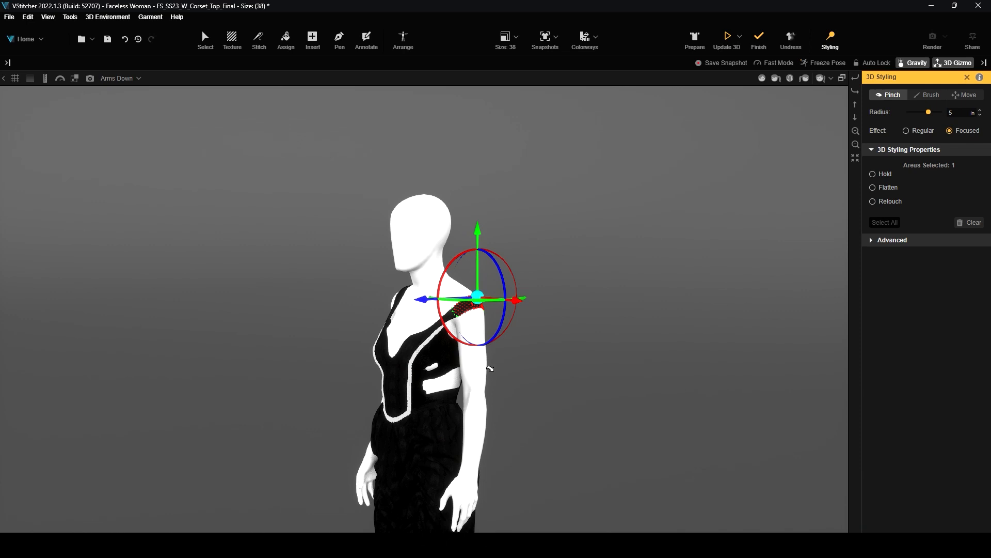
Step: Move the pinched left strap freely and upward with the 3D gizmo, and re-simulate the dress
drag(476, 298, 466, 257)
right_drag(357, 235, 385, 265)
drag(505, 222, 507, 201)
mouse_move(459, 231)
mouse_down()
mouse_move(461, 177)
mouse_move(451, 220)
mouse_move(437, 228)
mouse_move(458, 224)
mouse_up()
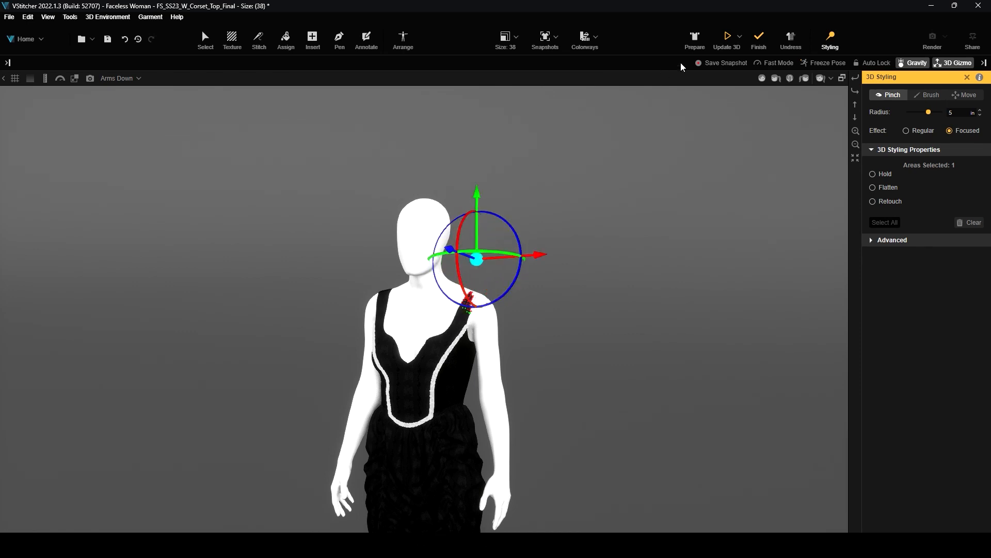
click(726, 40)
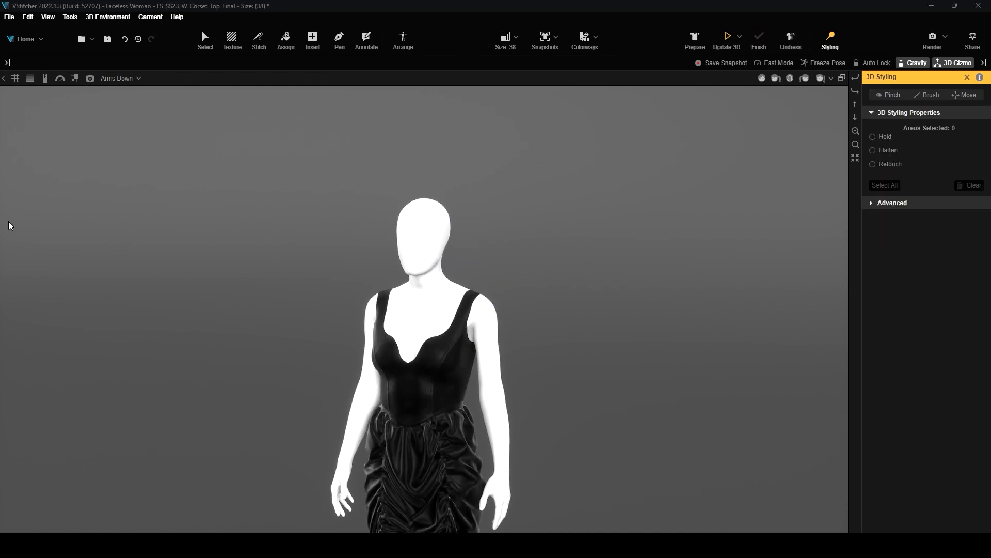
Step: Brush over the wearer's left strap and the corset bodice with a 5 in Focused radius, and raise the selection with the gizmo
click(923, 96)
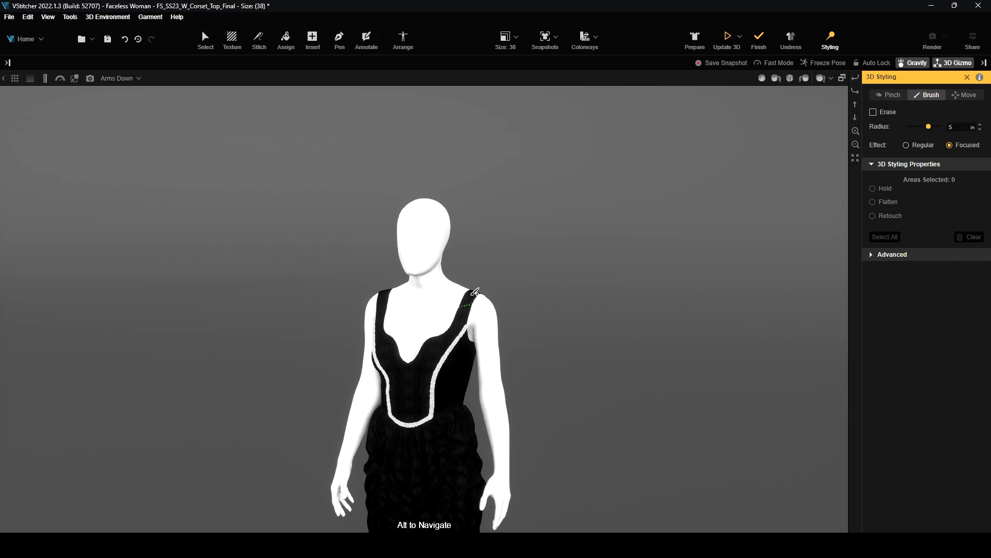
drag(476, 292, 418, 417)
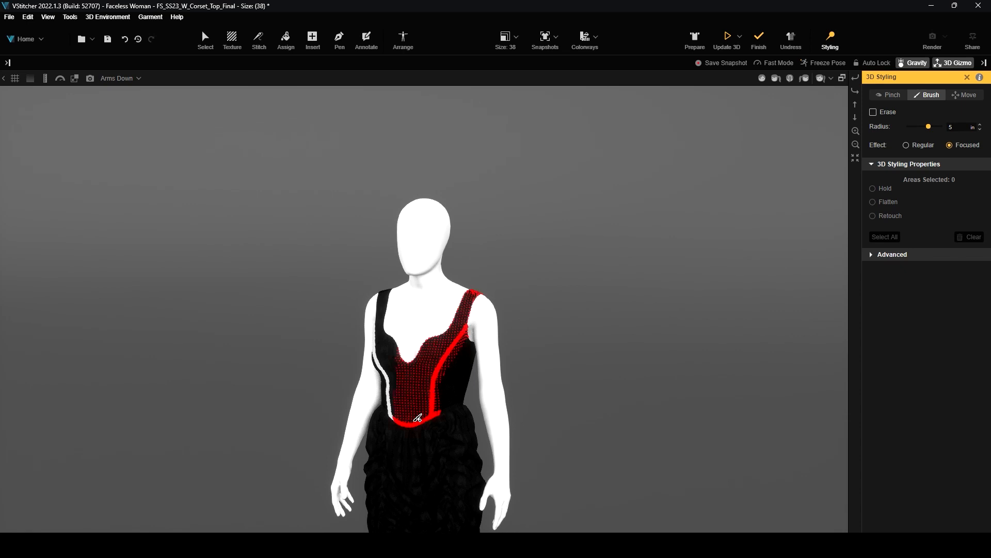
drag(430, 368, 445, 396)
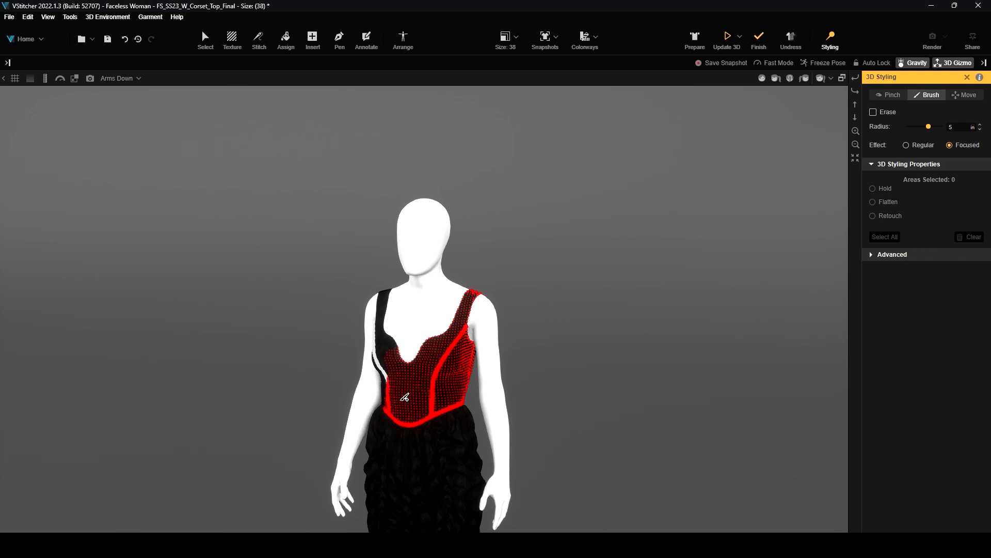
drag(399, 346, 407, 345)
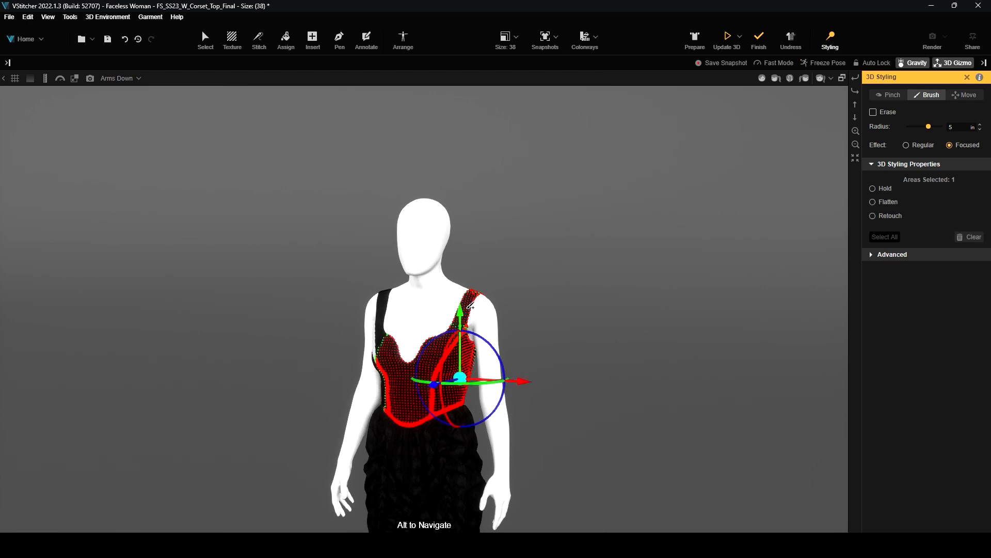
mouse_move(461, 321)
mouse_down()
mouse_move(464, 343)
mouse_move(469, 300)
mouse_move(471, 313)
mouse_up()
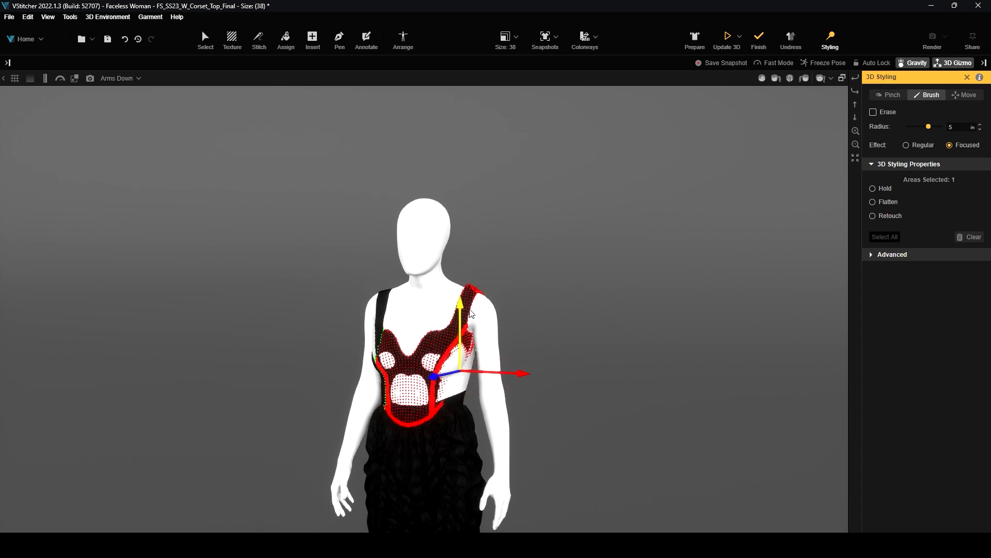
Step: Turn off the 3D gizmo and pull the brushed bodice area freely by hand
click(953, 63)
scroll(469, 381, up, 1)
middle_drag(480, 525, 469, 333)
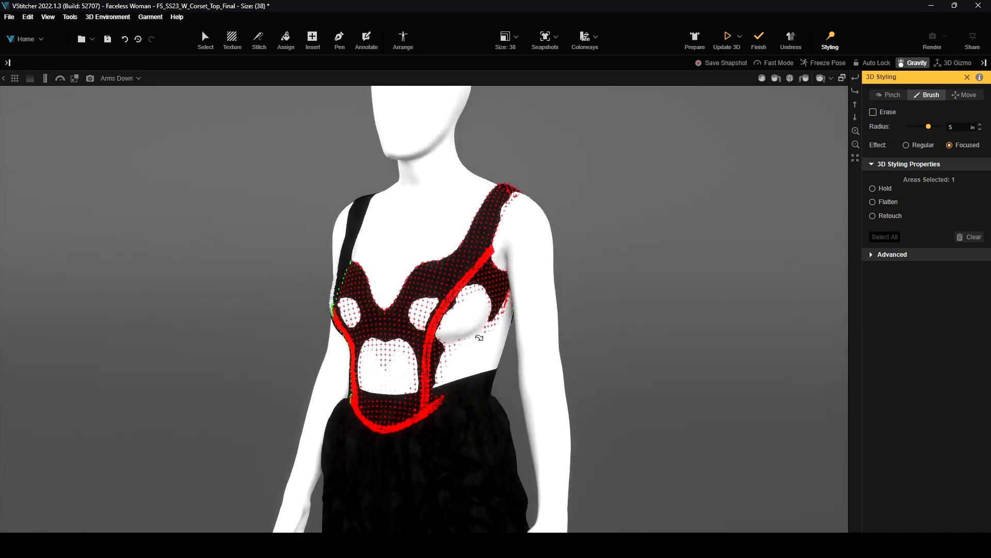
scroll(484, 339, up, 4)
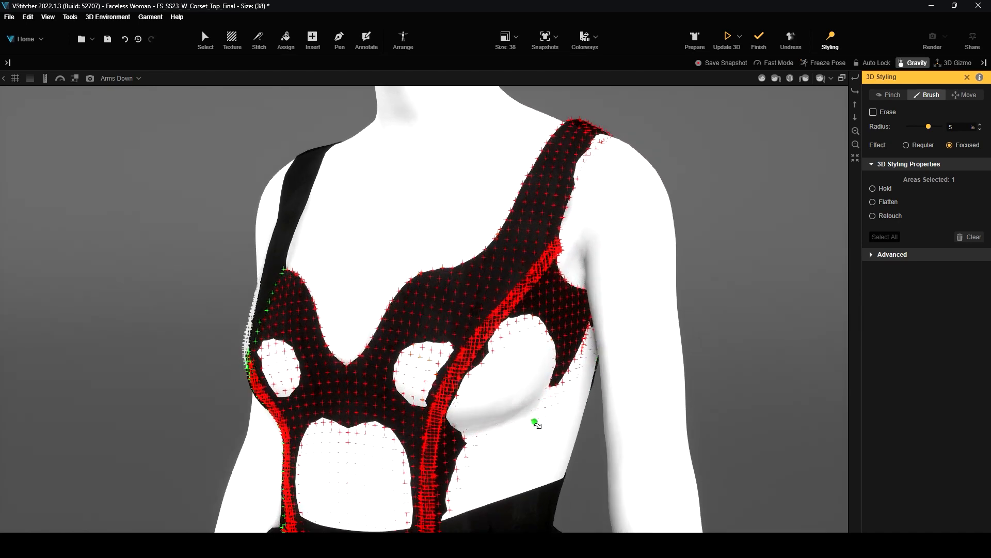
mouse_move(549, 426)
mouse_down()
mouse_move(583, 425)
mouse_move(566, 382)
mouse_move(550, 432)
mouse_move(541, 391)
mouse_up()
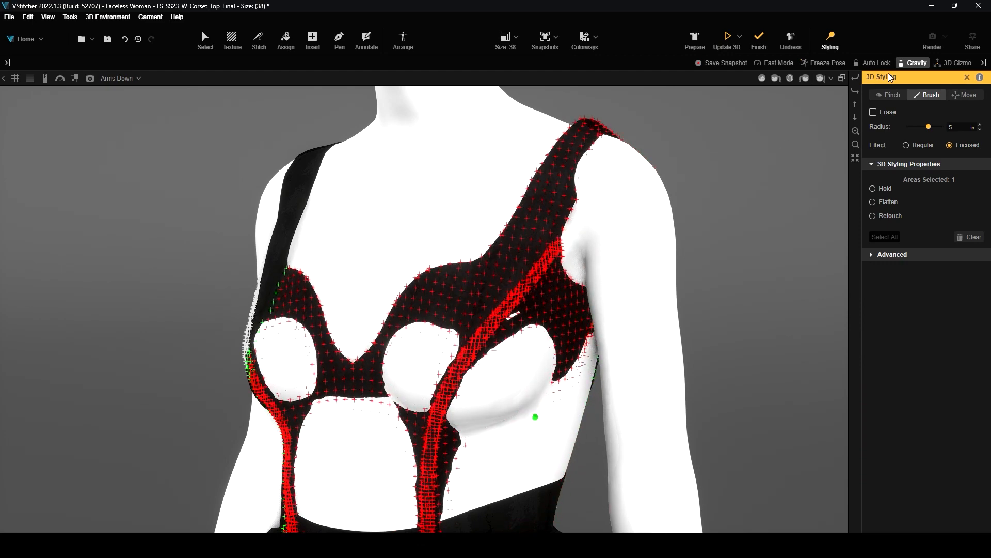
Step: Turn the 3D gizmo back on, shift the brushed bodice area with it and re-simulate the dress
click(955, 64)
scroll(567, 405, down, 4)
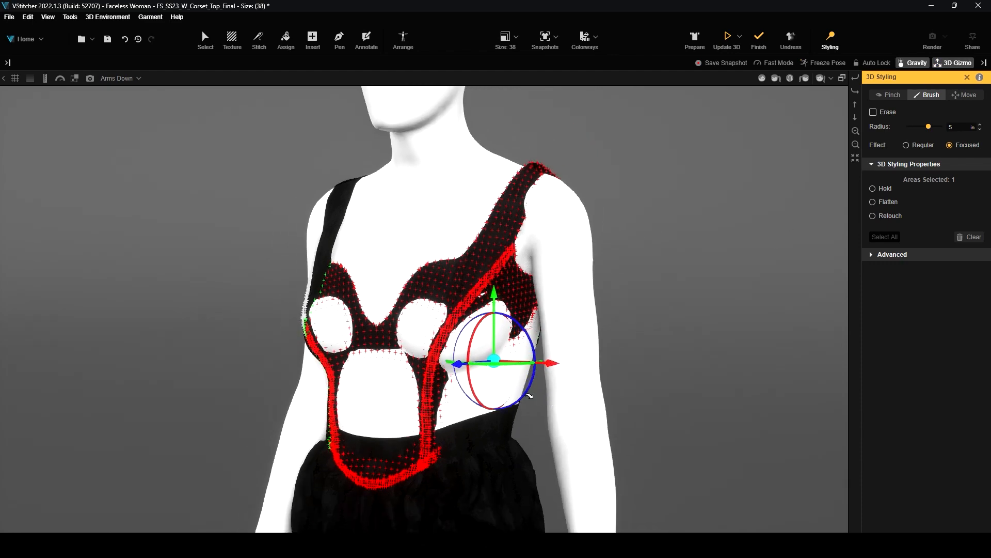
click(491, 365)
drag(463, 369, 503, 349)
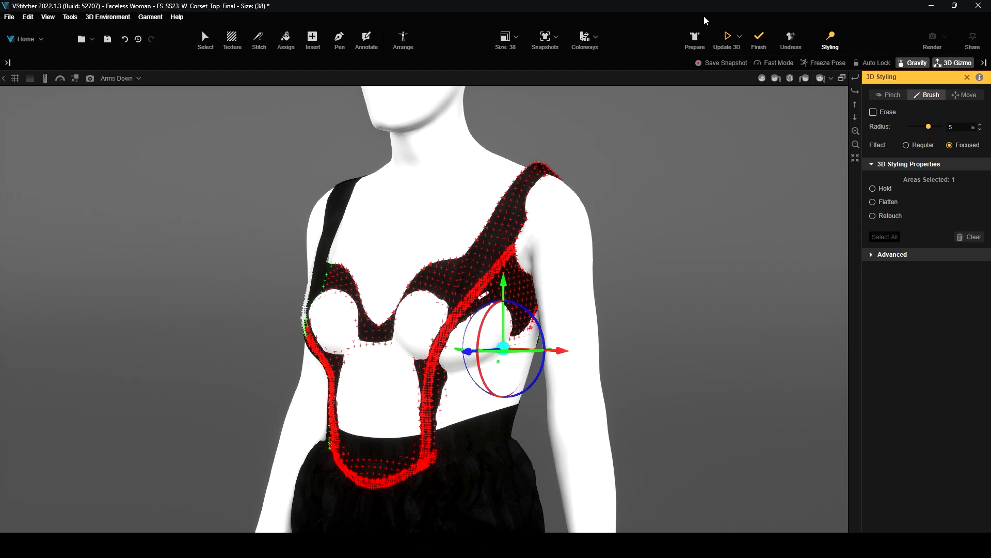
click(726, 38)
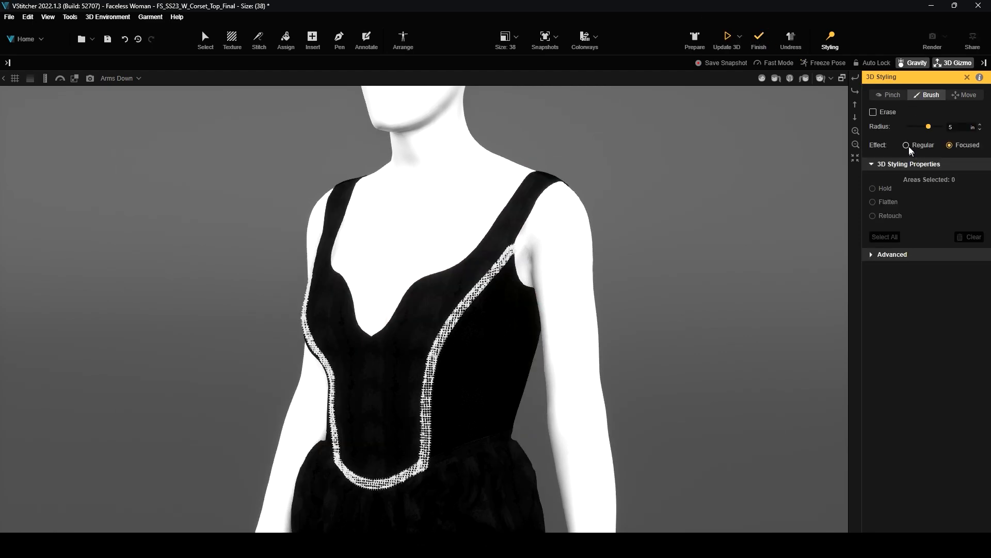
Step: Set the brush radius to 4.1 in and brush over the ruffle along the skirt hem with the Focused effect
drag(929, 126, 927, 127)
scroll(741, 233, down, 5)
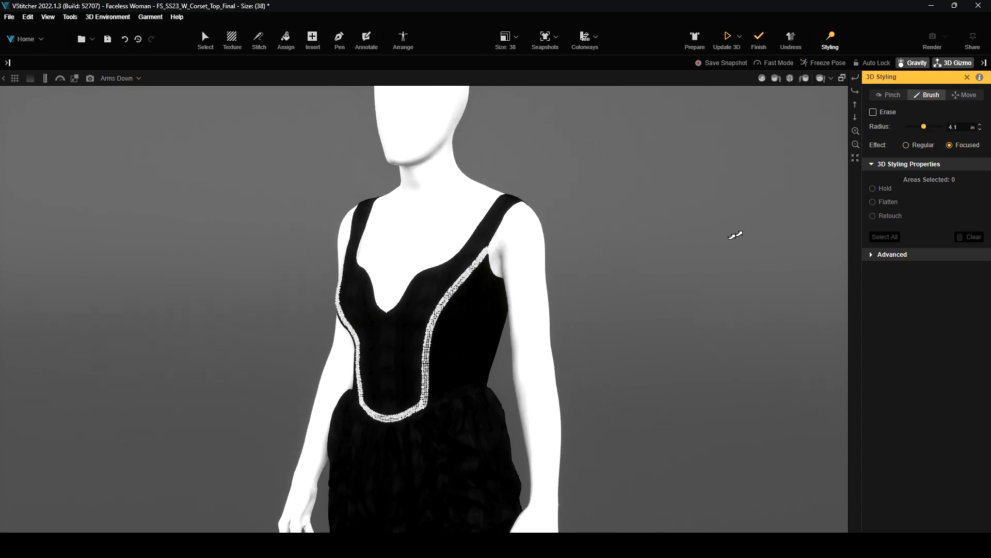
right_drag(282, 417, 509, 361)
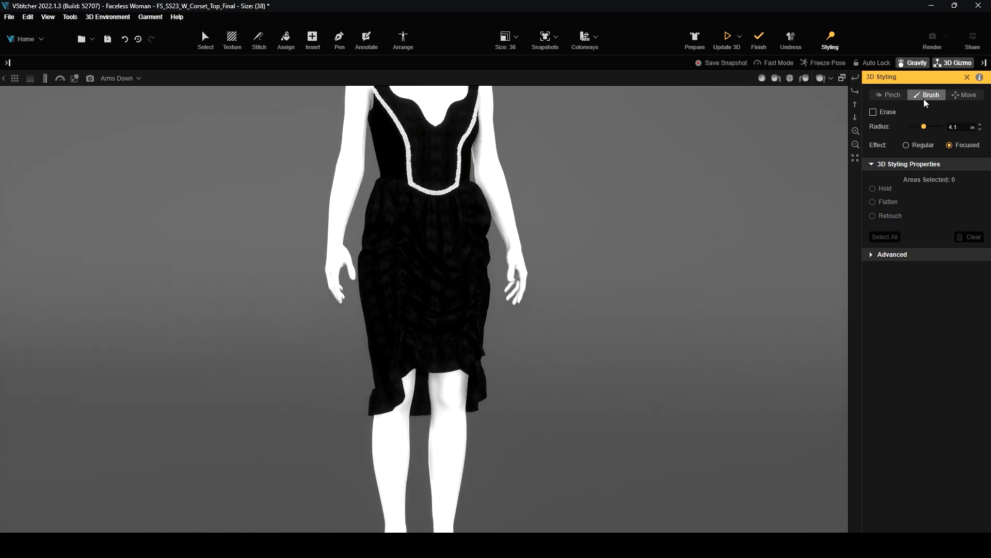
mouse_move(454, 354)
mouse_down()
mouse_move(429, 357)
mouse_move(477, 350)
mouse_move(447, 354)
mouse_up()
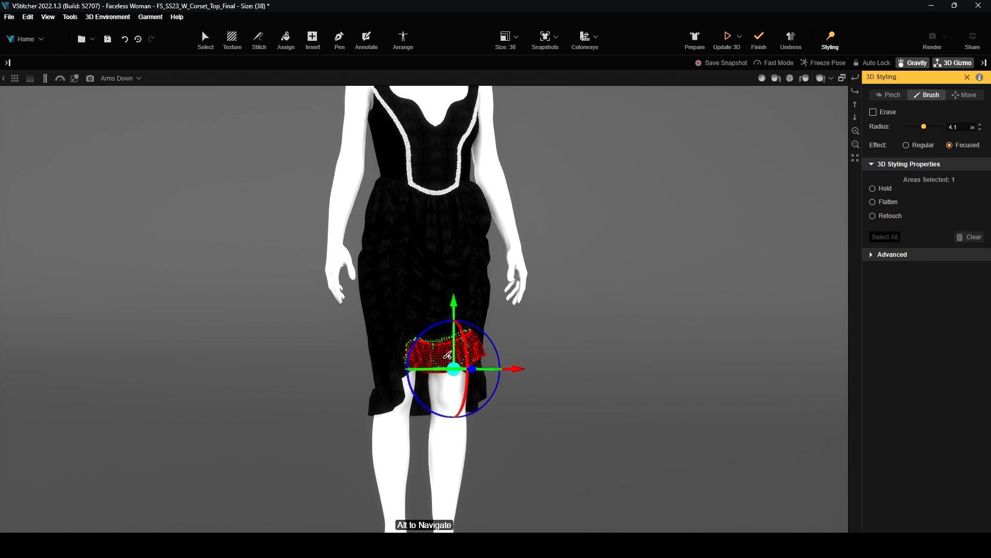
click(395, 391)
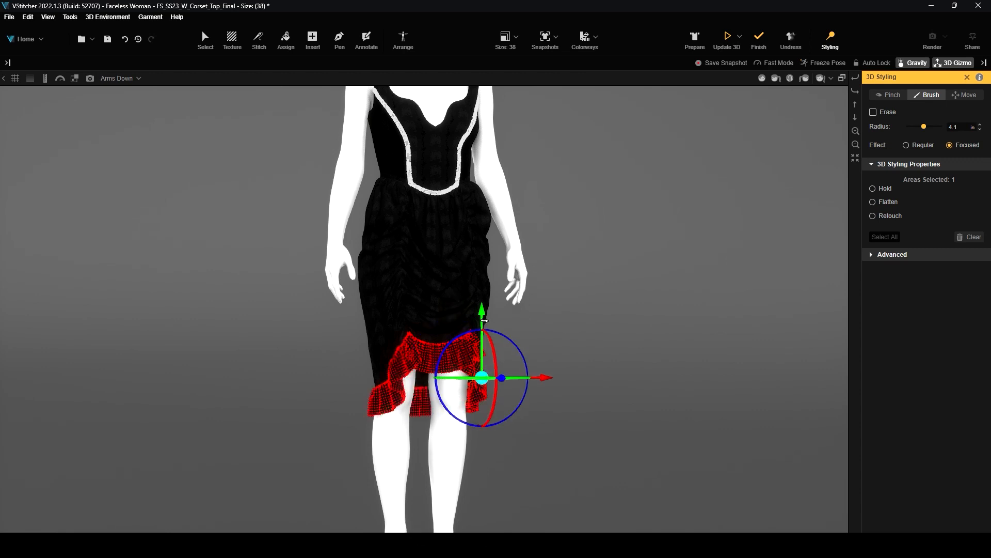
Step: Raise the brushed hem ruffle along the gizmo's vertical axis, re-simulate the dress and finish
drag(484, 314, 488, 274)
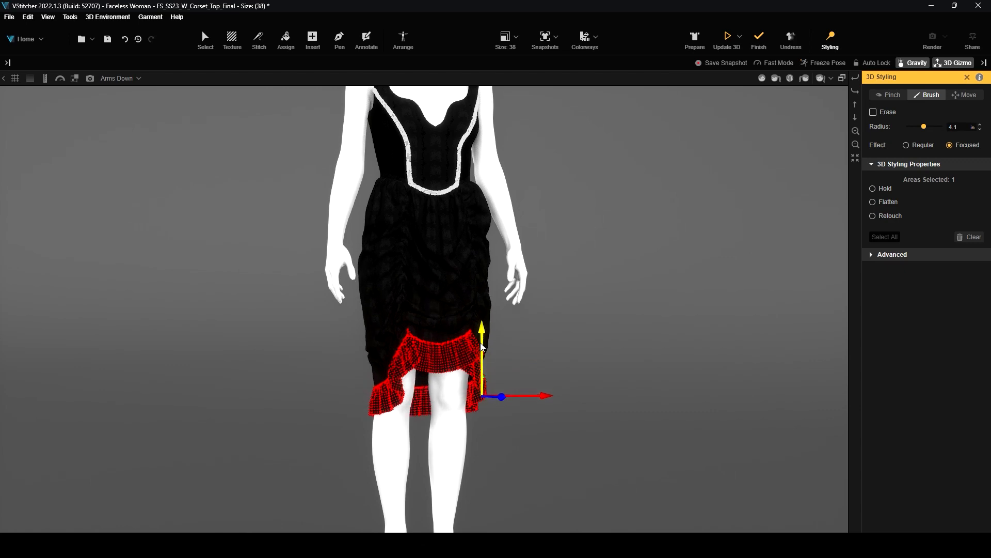
drag(480, 352, 481, 285)
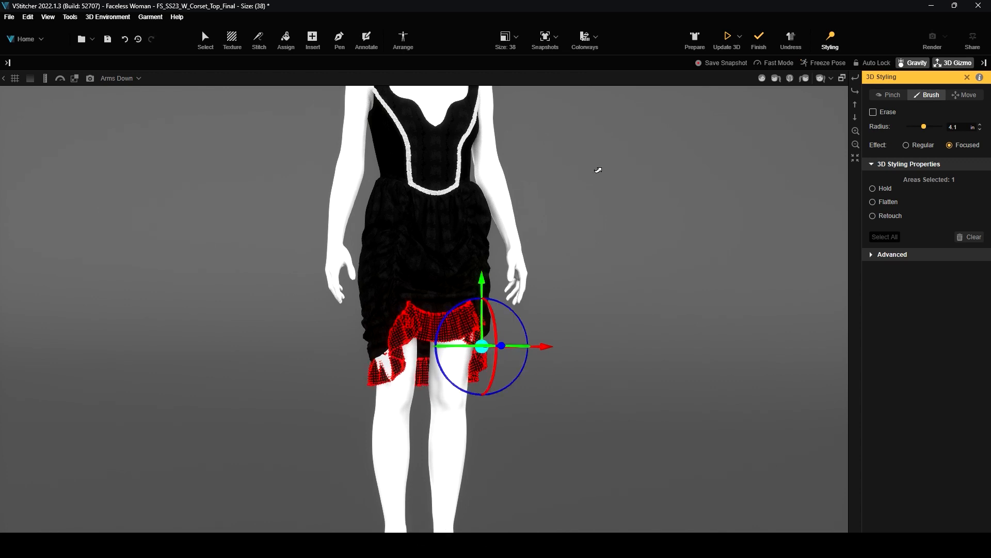
click(729, 37)
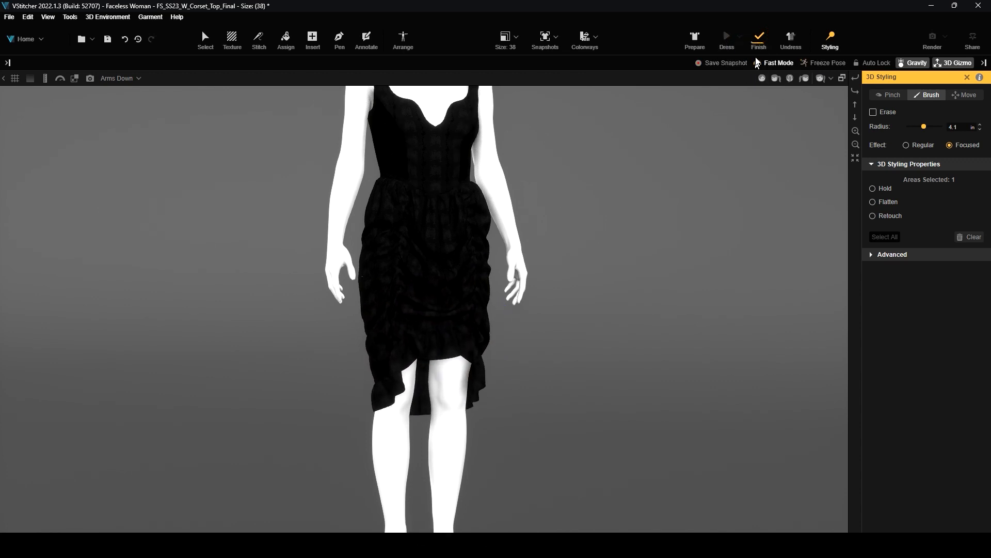
click(759, 37)
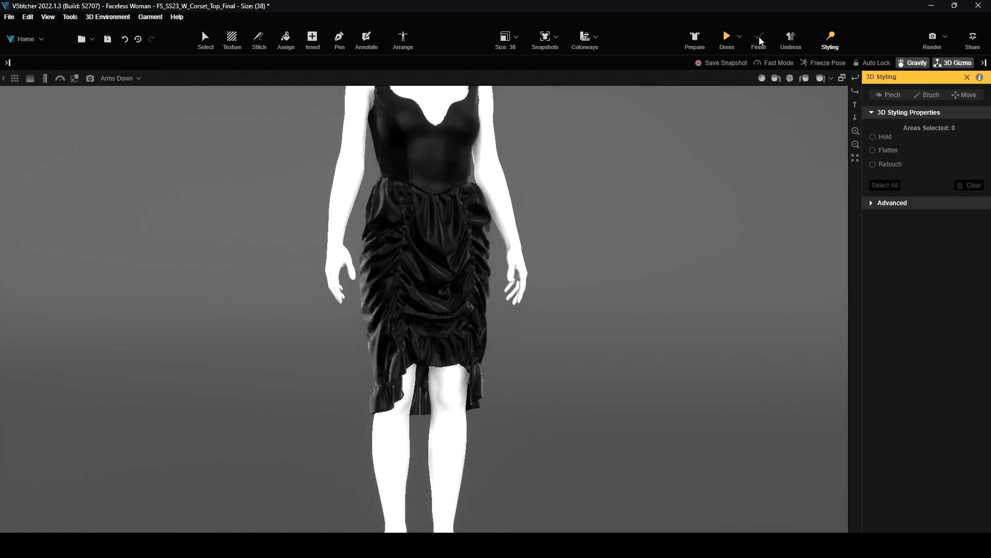
Step: With the Move tool, shift the skirt's hem ruffle pieces downward away from the skirt, re-simulate the dress and finish
click(918, 93)
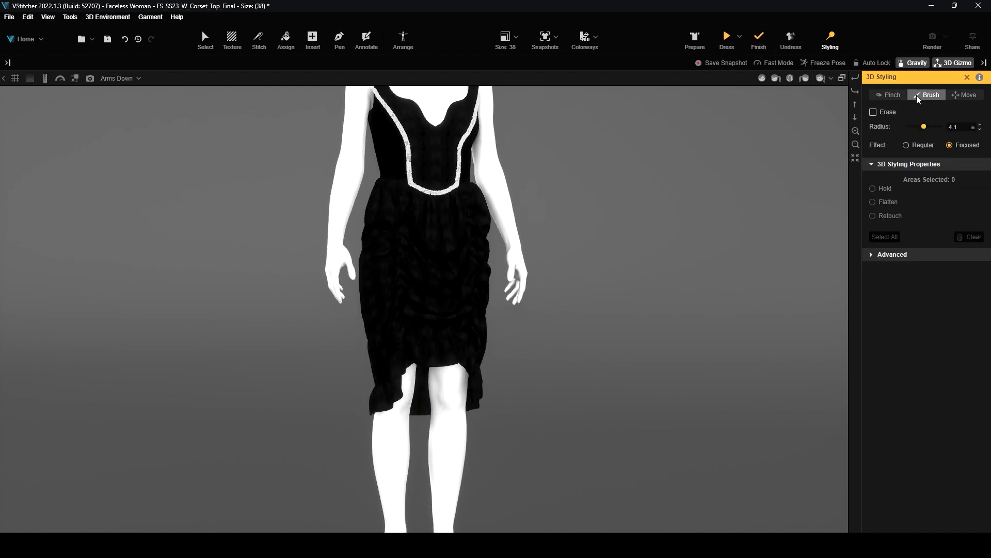
click(968, 96)
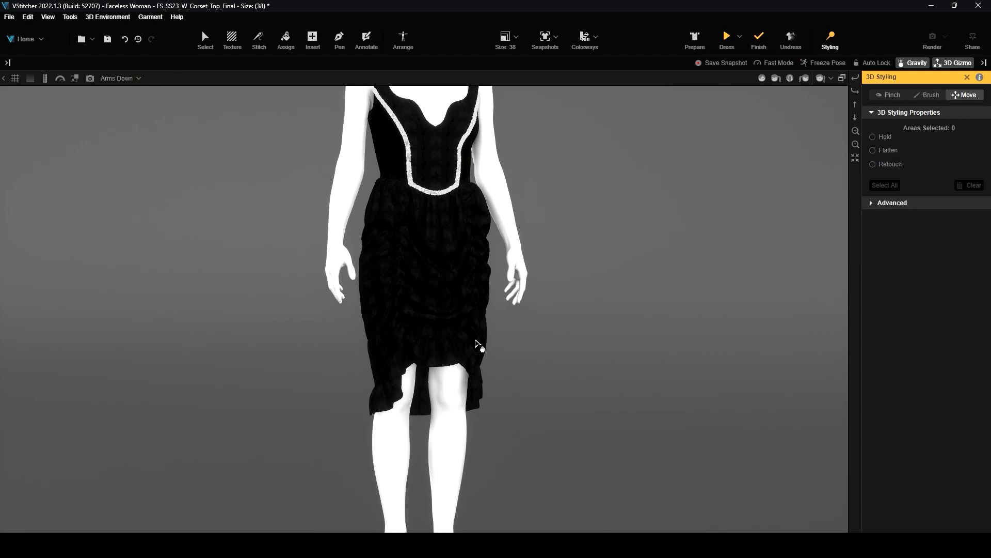
drag(453, 357, 453, 394)
alt+drag(411, 344, 615, 310)
mouse_move(475, 286)
mouse_down()
mouse_move(454, 275)
mouse_move(484, 268)
mouse_move(470, 268)
mouse_up()
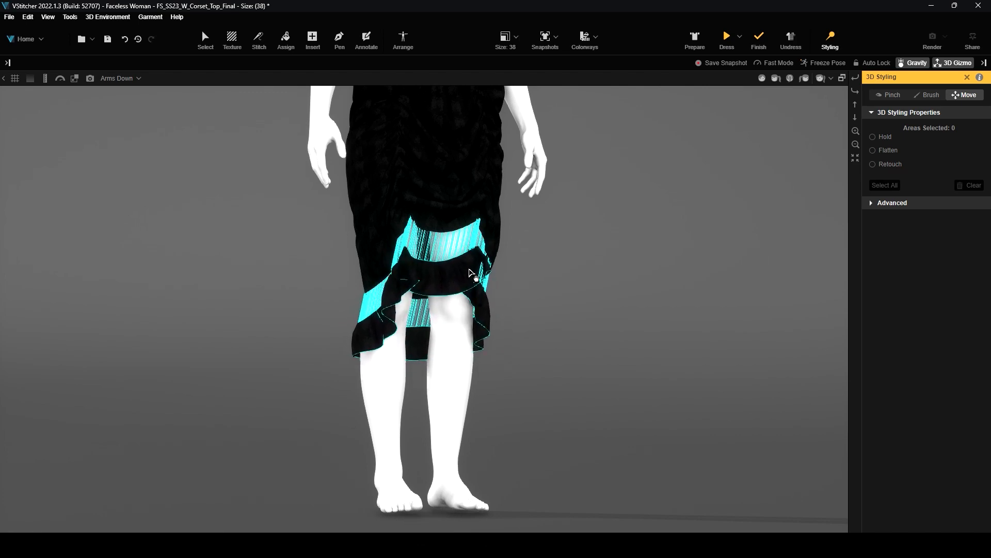
click(727, 38)
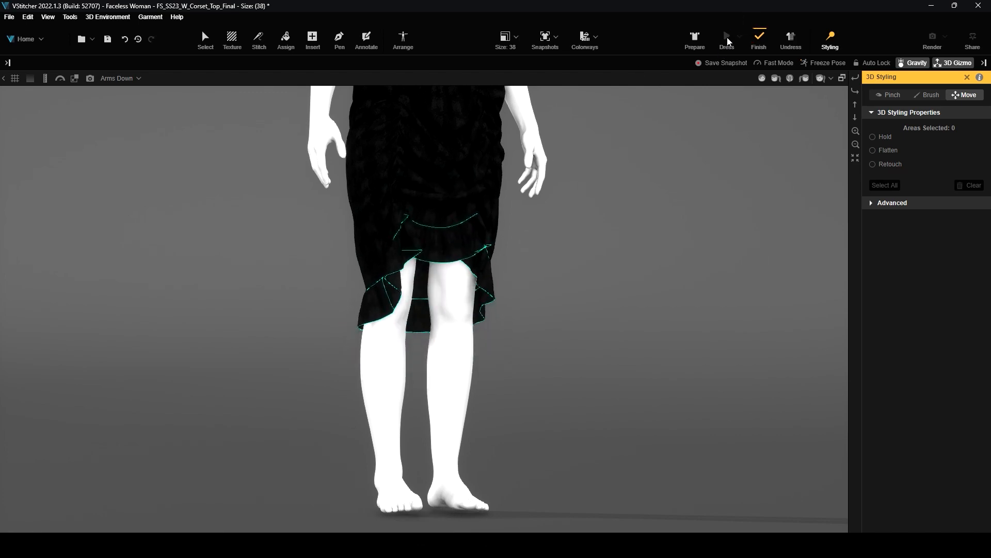
click(759, 39)
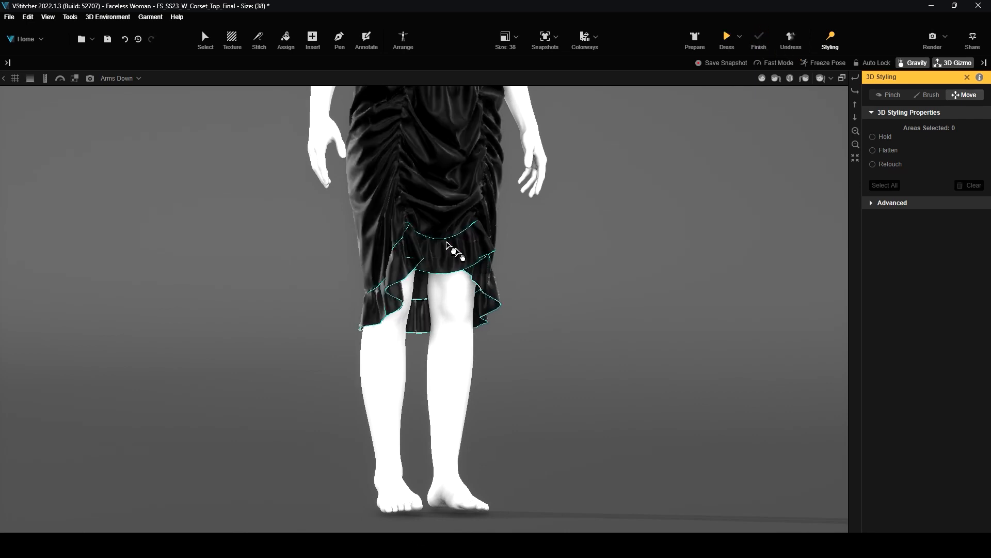
Step: Move the hem ruffle pieces sideways toward the avatar's left with the 3D gizmo, re-simulate the dress and finish
scroll(462, 259, down, 3)
drag(509, 258, 361, 331)
scroll(435, 361, up, 3)
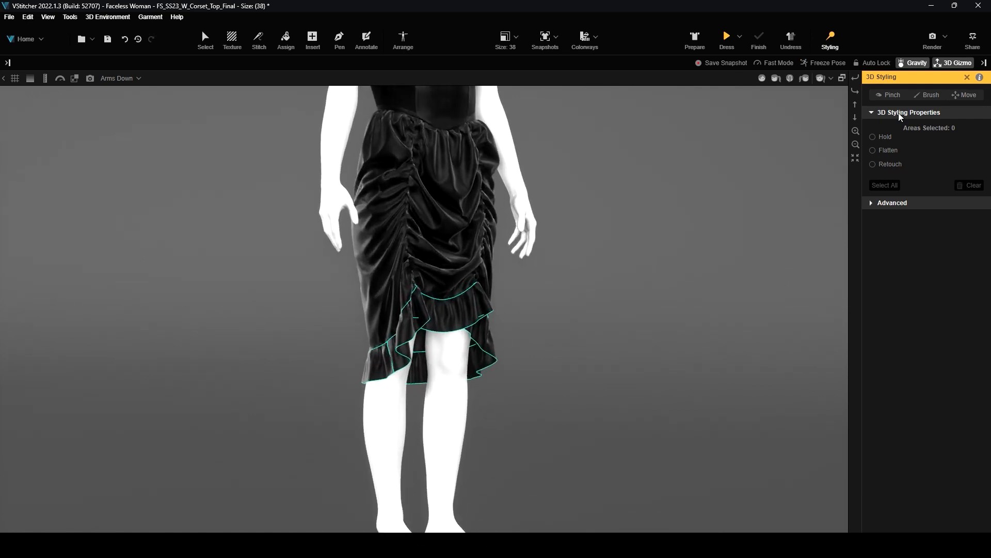
click(964, 95)
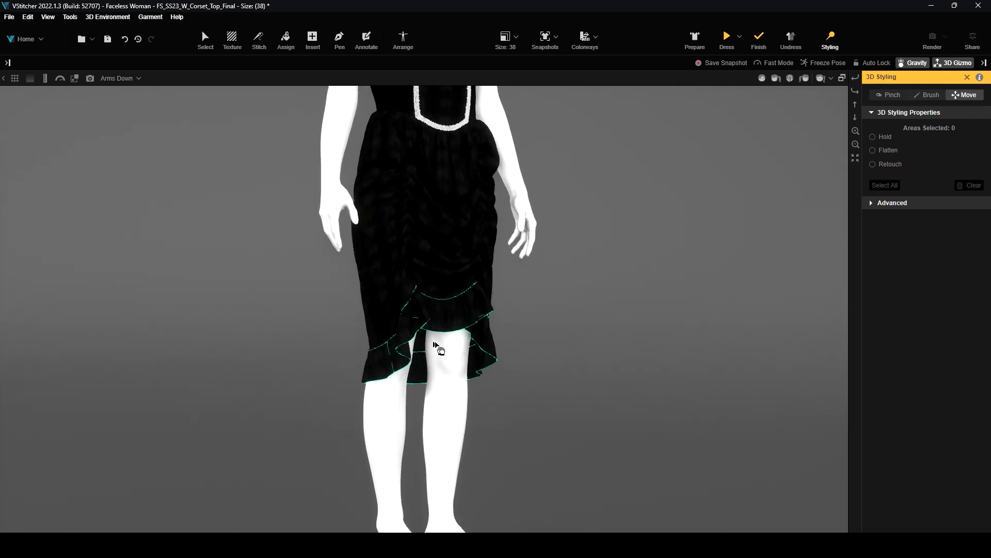
click(430, 337)
drag(479, 304, 528, 318)
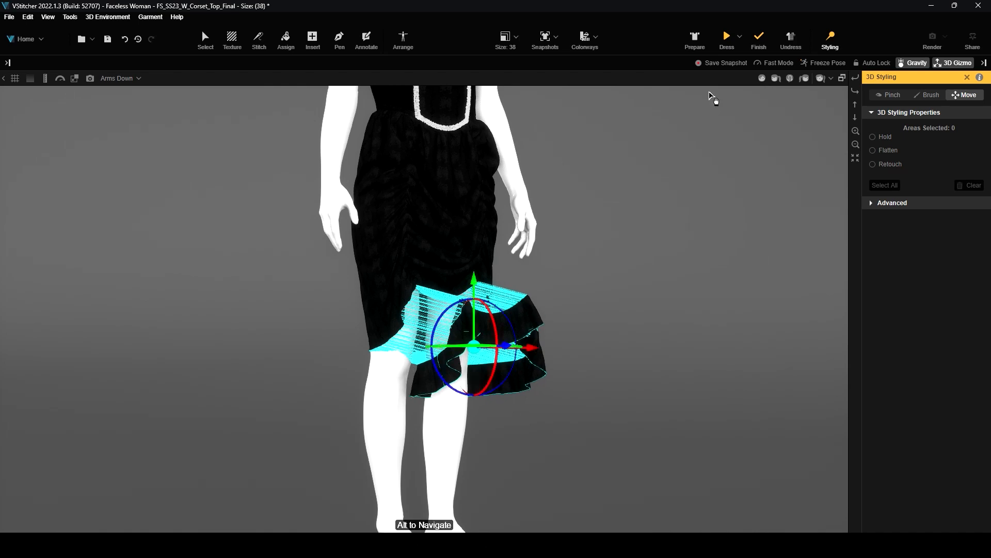
click(728, 35)
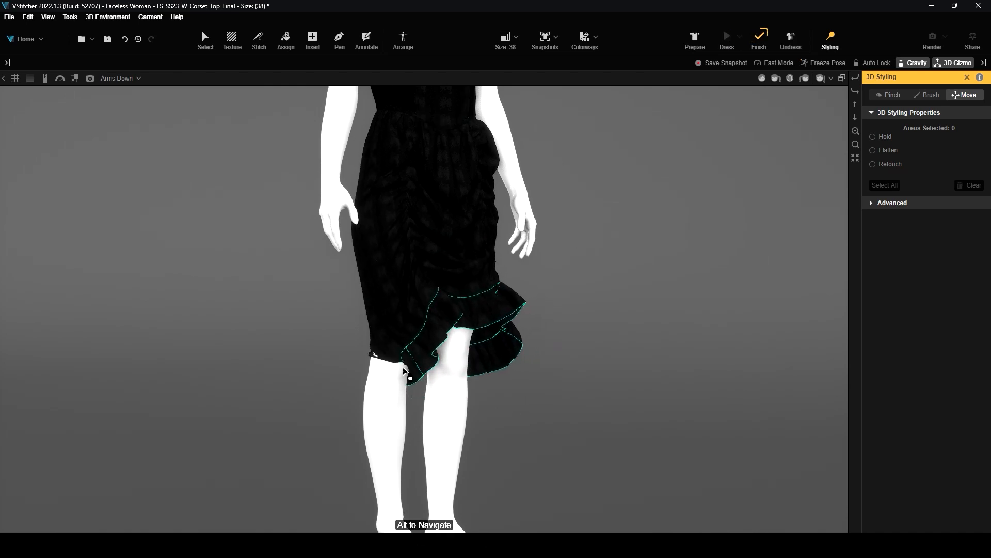
click(758, 45)
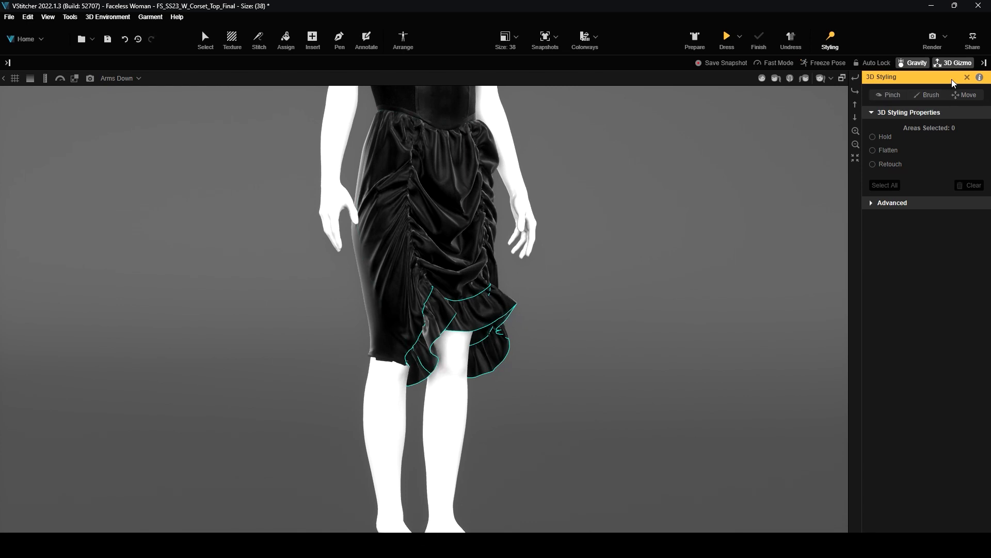
Step: Move the hem ruffle pieces back toward the avatar's right and shift the skirt pieces with the Move tool
click(964, 95)
drag(445, 317, 407, 340)
click(404, 337)
drag(284, 326, 479, 309)
click(367, 293)
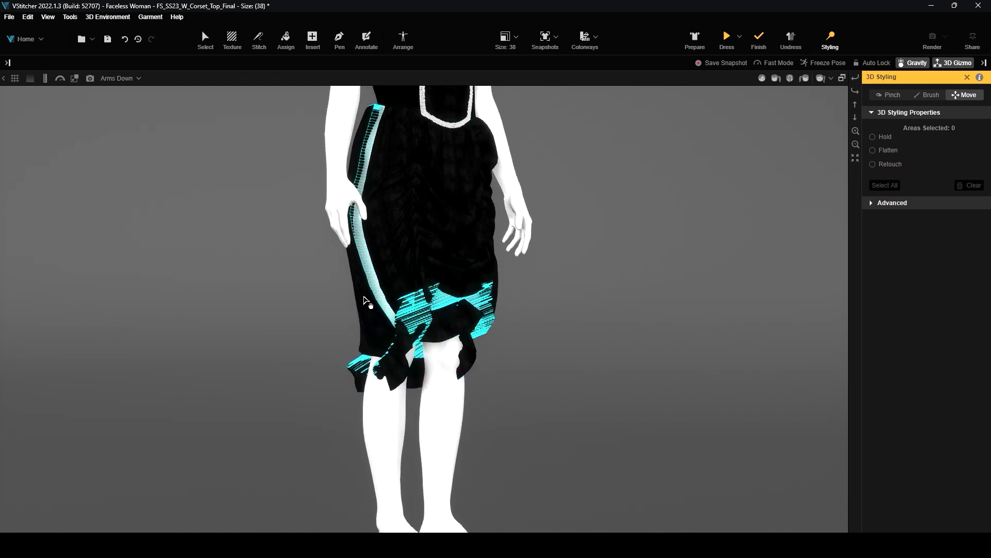
drag(478, 239, 470, 239)
Step: Re-simulate the dress with the moved skirt and ruffle pieces and finish
click(727, 37)
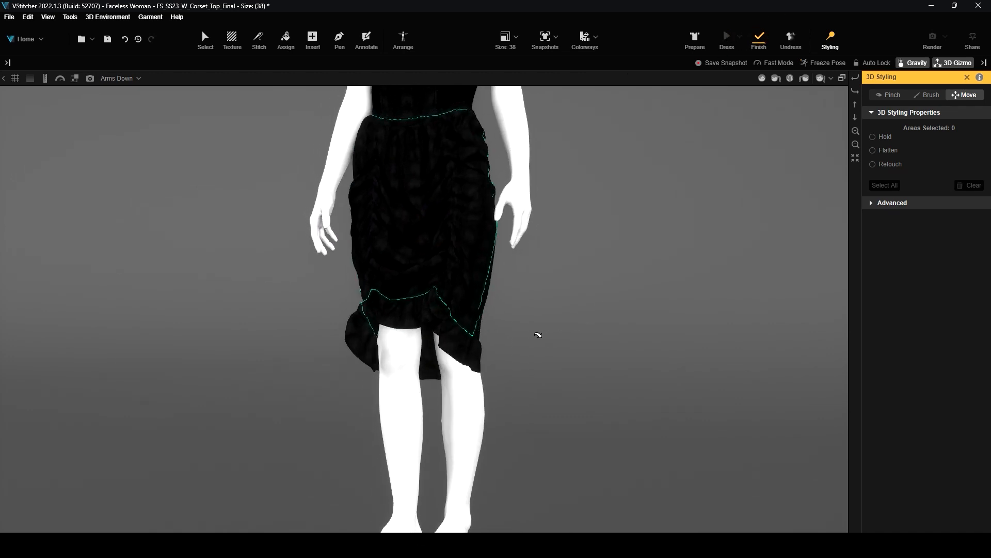
drag(320, 314, 342, 314)
right_drag(562, 309, 534, 243)
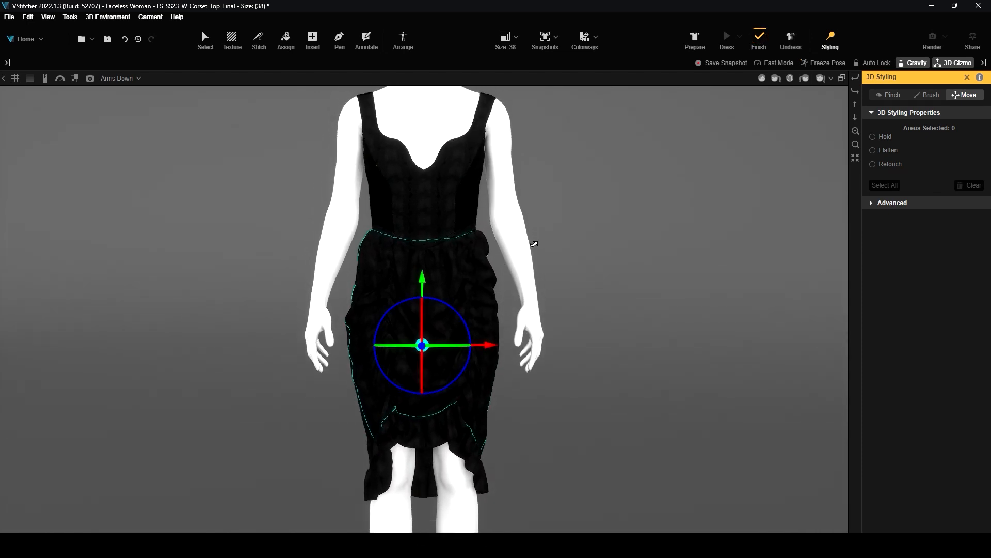
scroll(533, 243, down, 2)
click(763, 40)
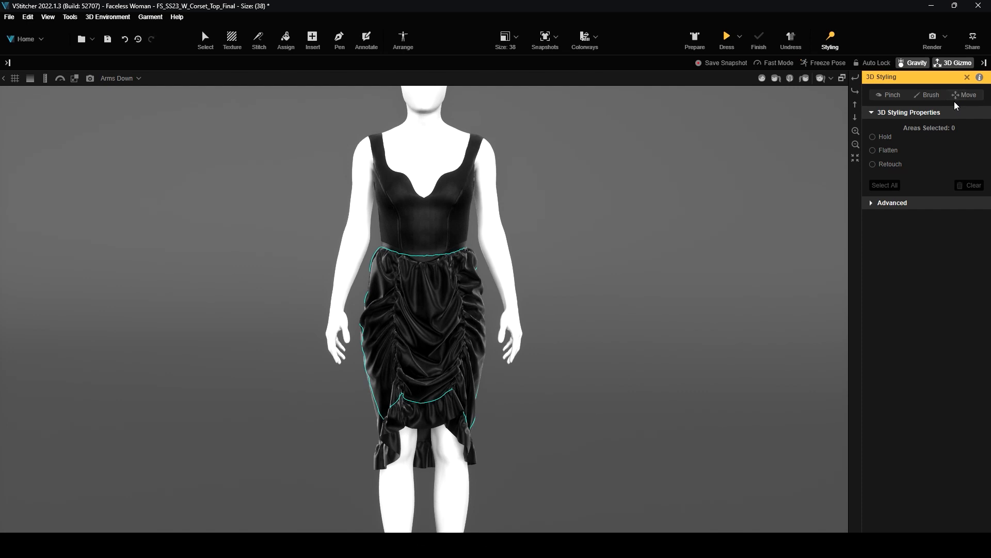
Step: Pinch the avatar's left shoulder strap with a 4.1 in radius and Focused effect, lift it off the shoulder and set Hold
click(891, 95)
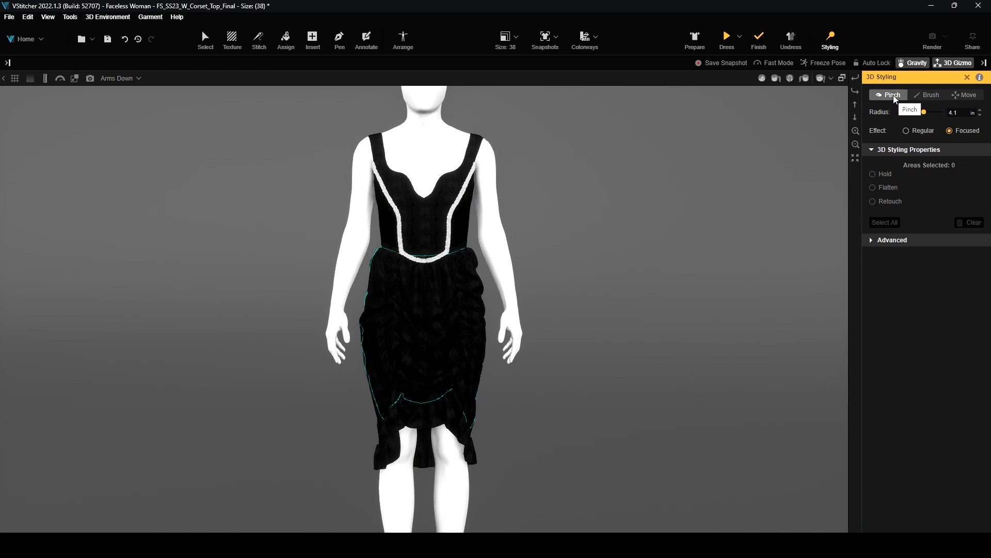
drag(481, 135, 465, 114)
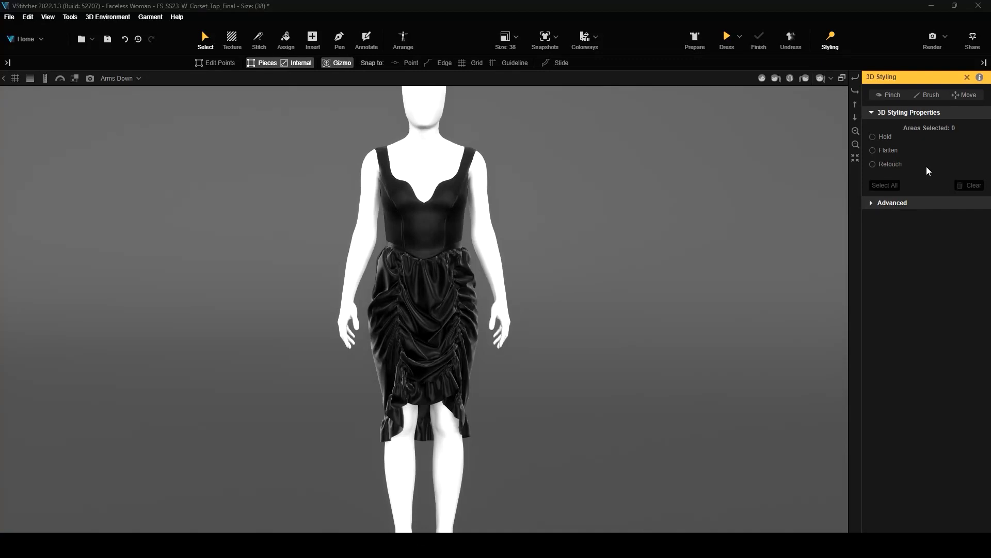
click(898, 97)
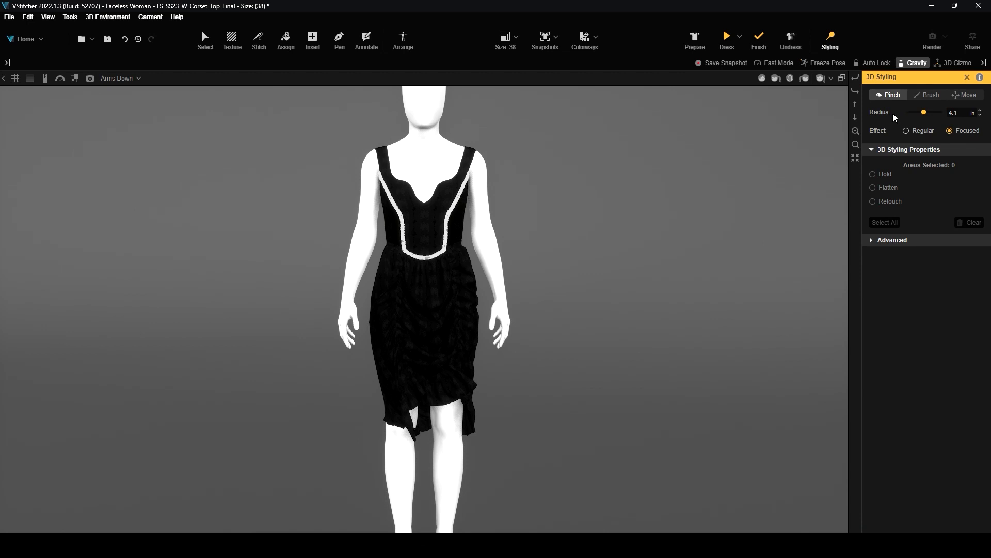
scroll(524, 159, up, 3)
scroll(361, 185, up, 5)
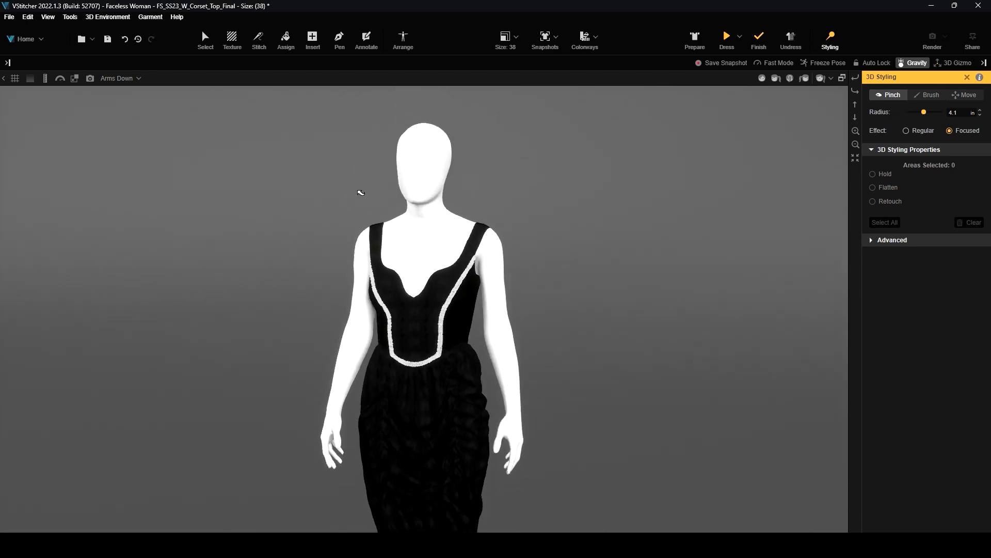
alt+drag(431, 373, 498, 294)
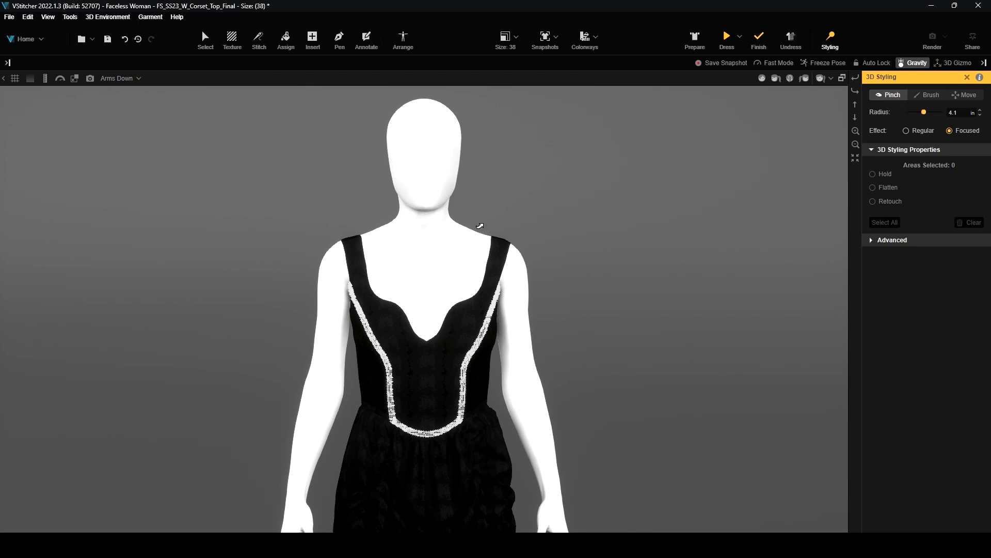
click(504, 236)
drag(502, 213, 502, 193)
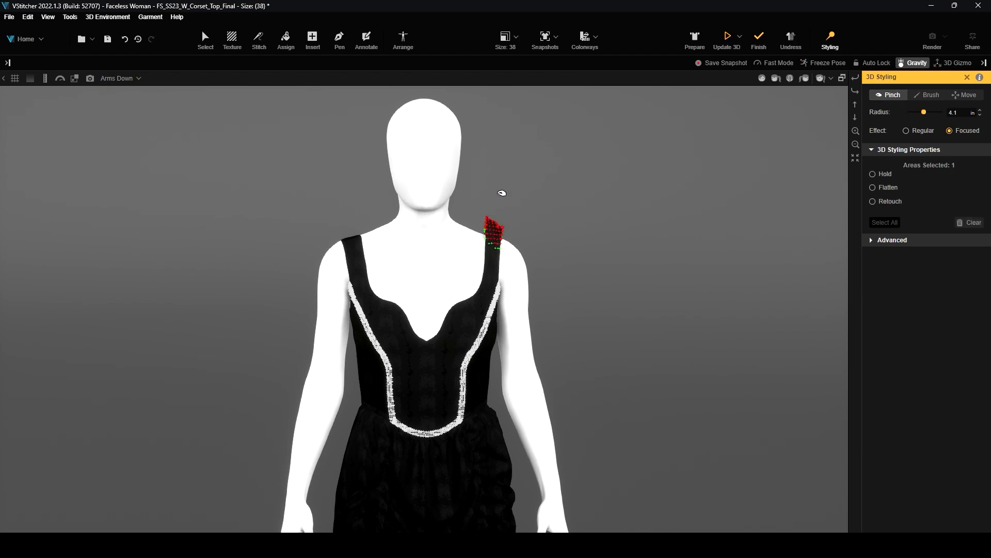
click(873, 174)
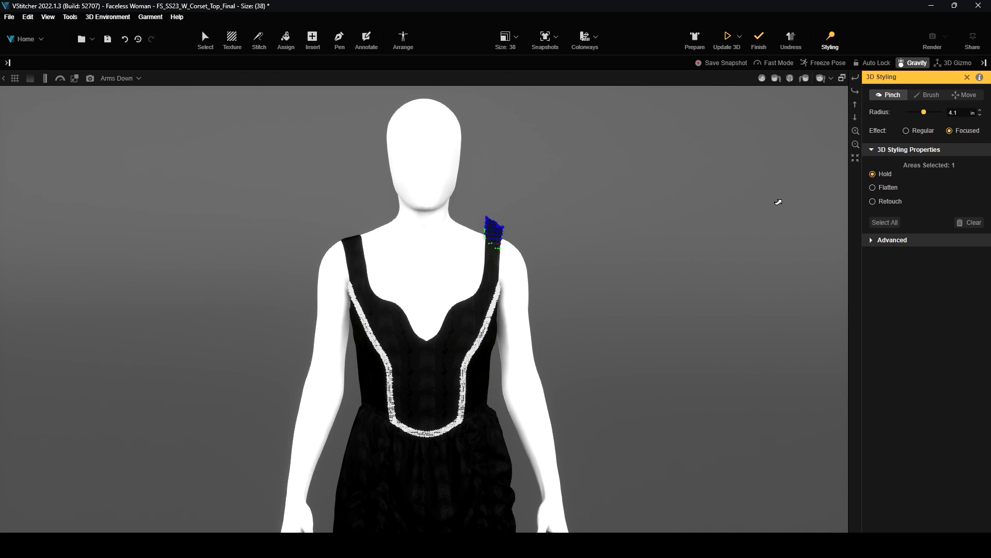
Step: Re-simulate the dress with the left strap held in its raised position and finish
right_drag(777, 202, 758, 167)
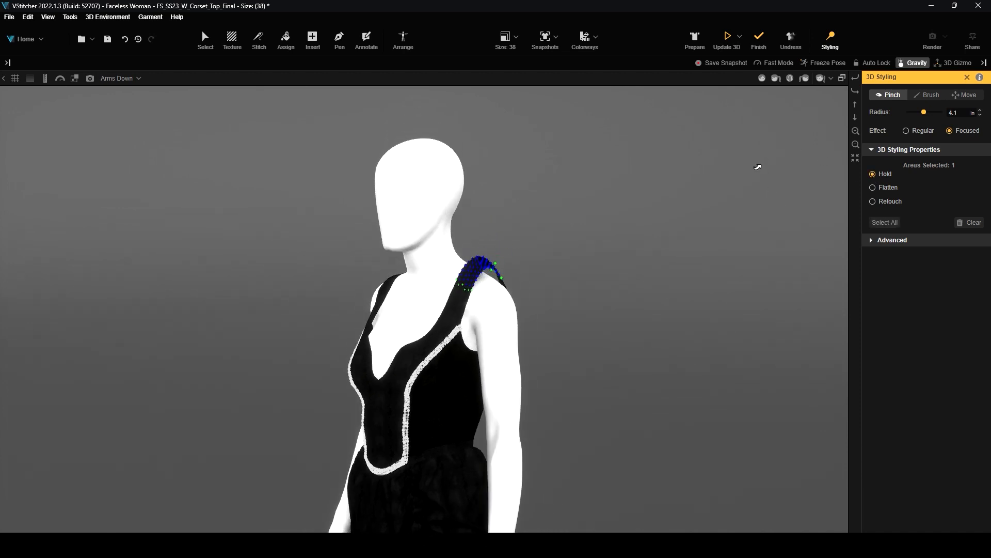
click(727, 36)
scroll(534, 311, up, 2)
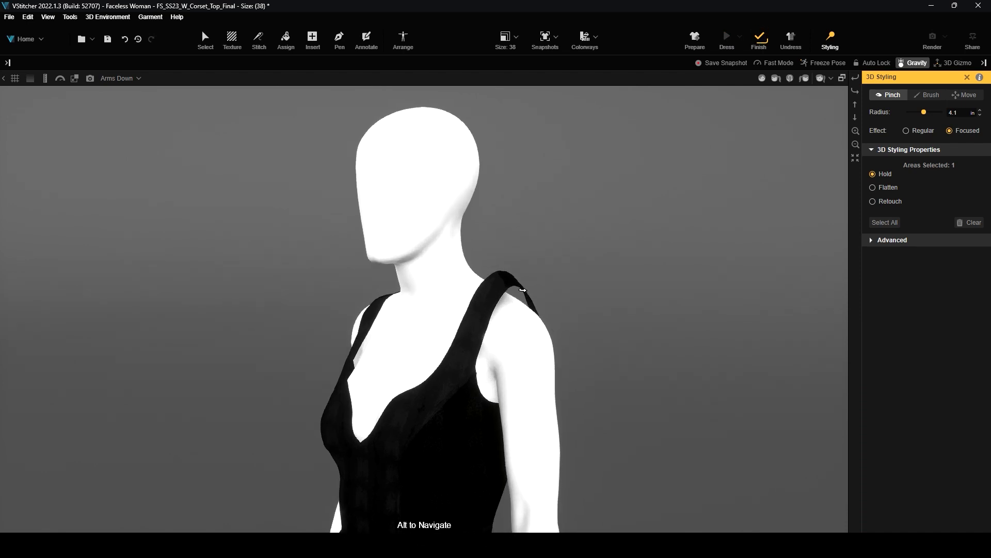
click(761, 37)
right_drag(570, 314, 473, 250)
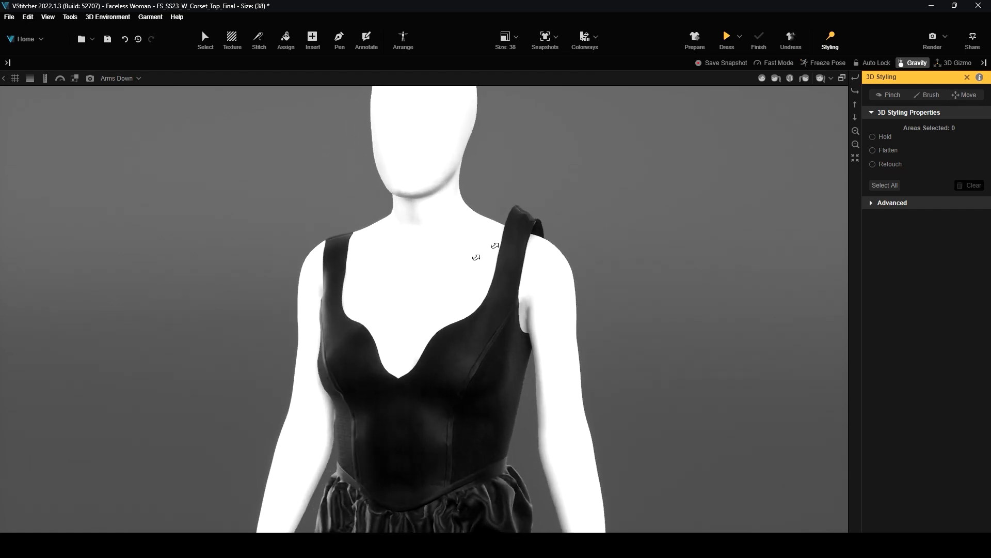
Step: Select the held area on the left shoulder strap with Pinch, clear it, re-simulate the dress and finish
click(887, 96)
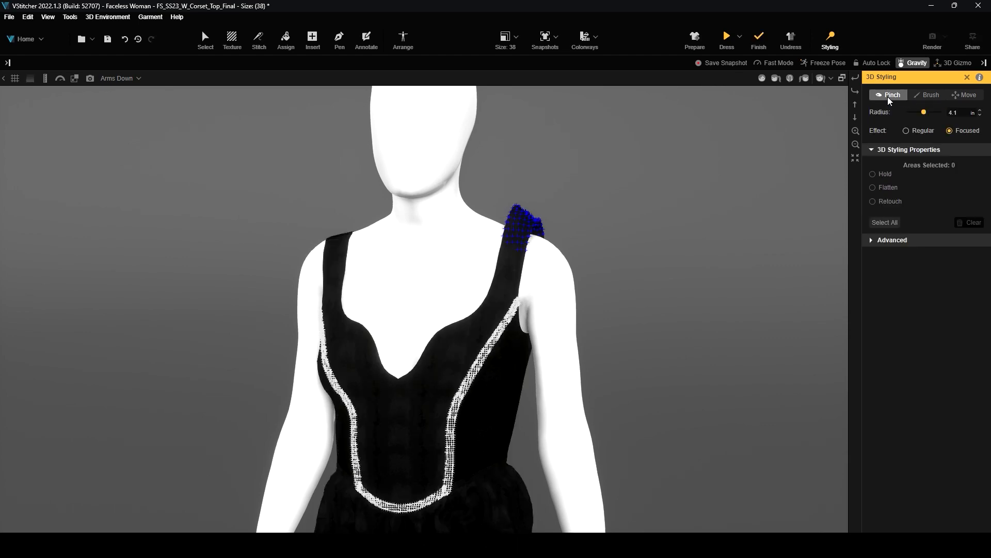
right_drag(750, 215, 483, 286)
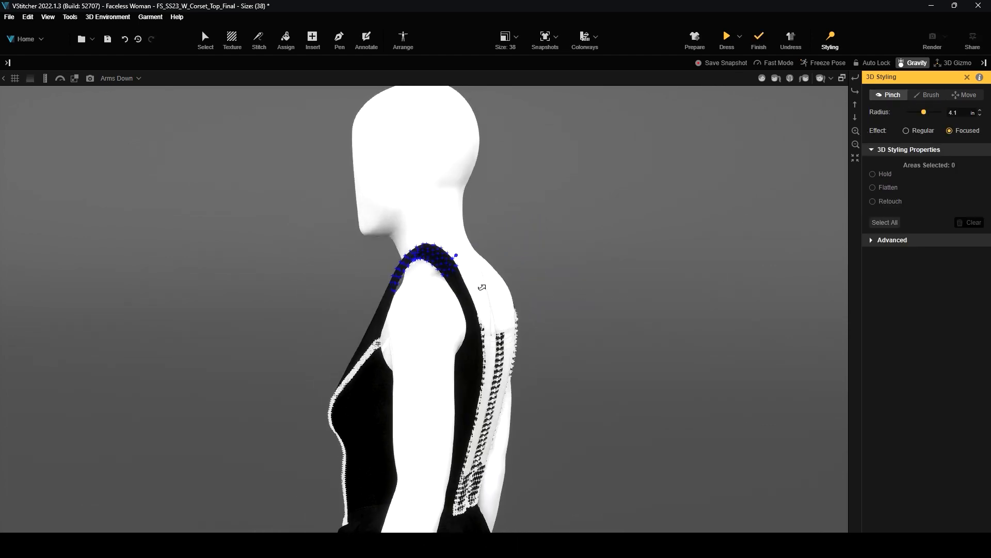
scroll(475, 283, up, 5)
click(488, 284)
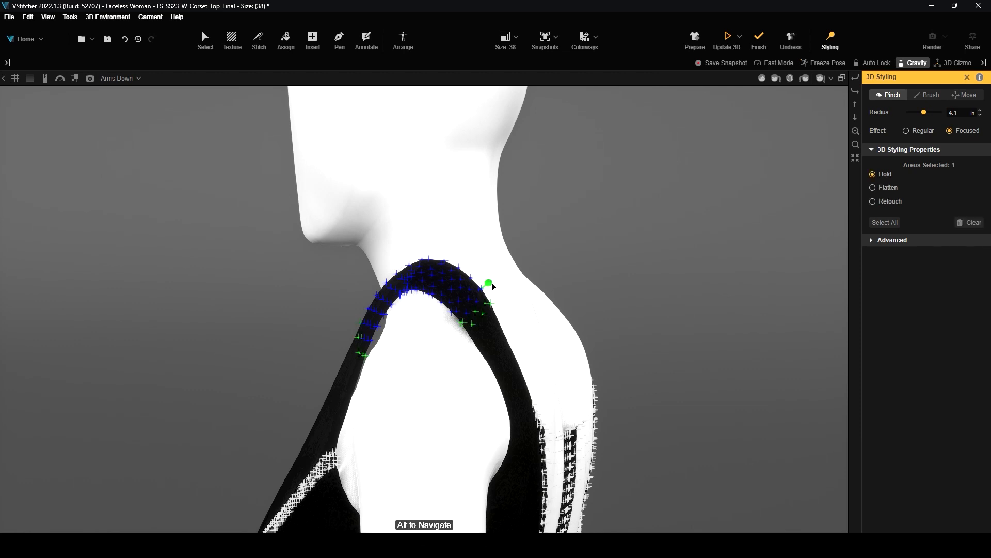
drag(493, 284, 489, 284)
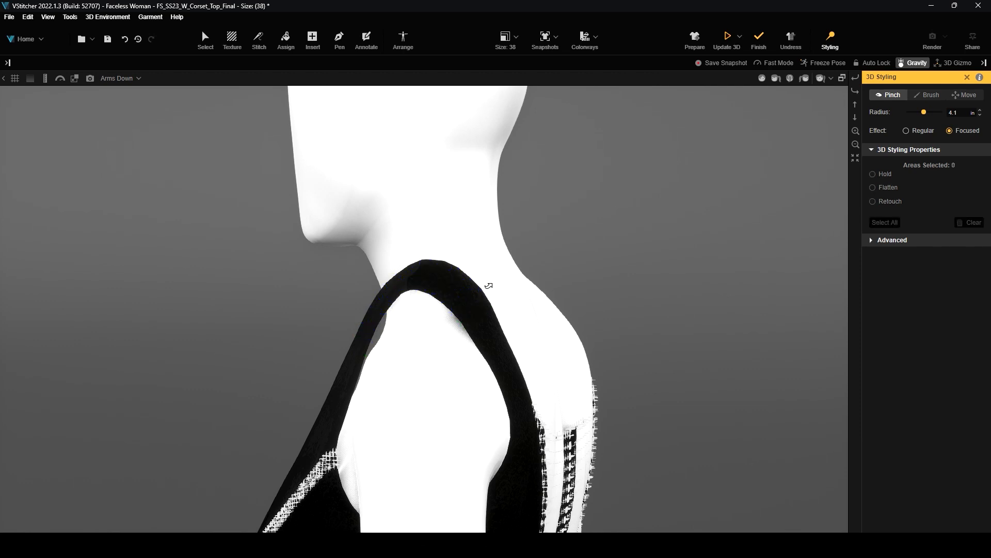
scroll(494, 283, down, 3)
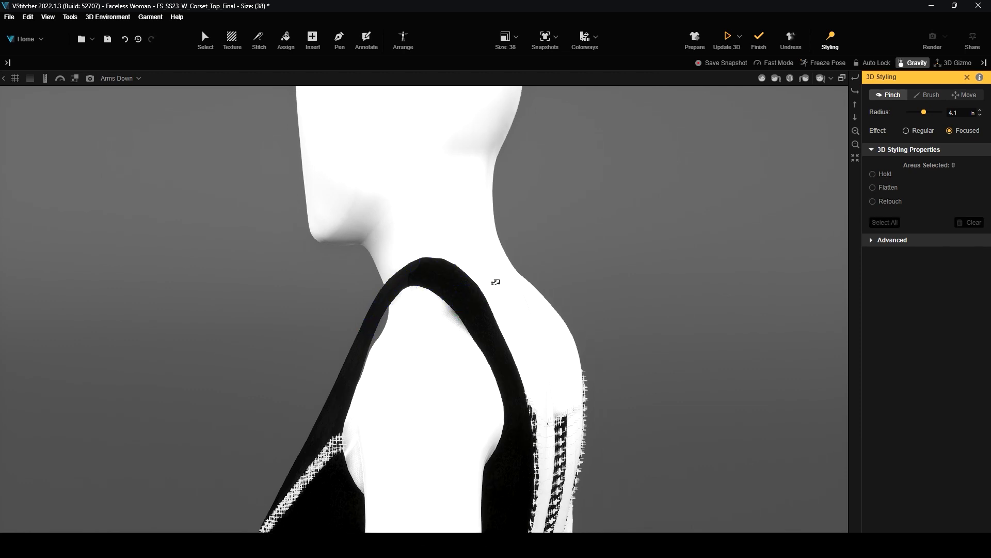
click(726, 36)
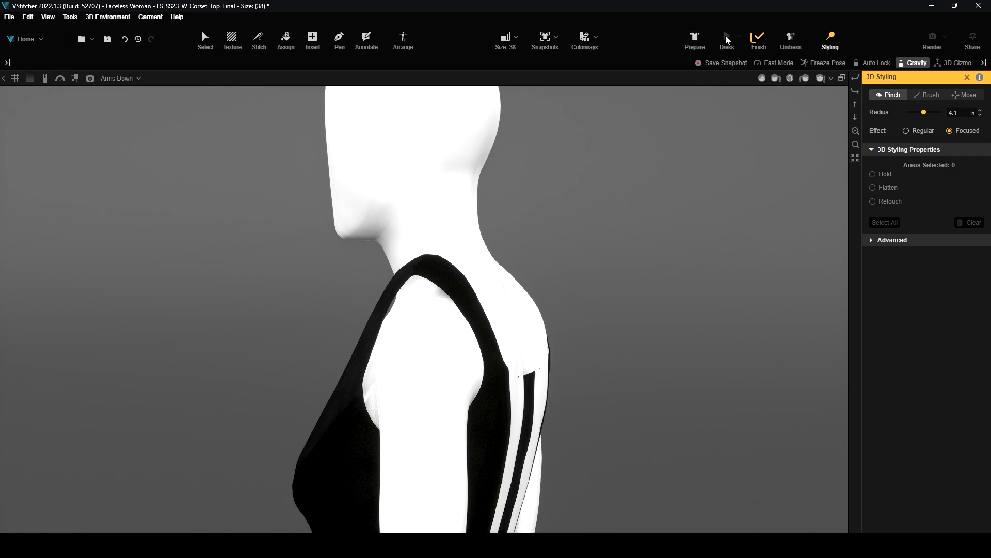
click(759, 41)
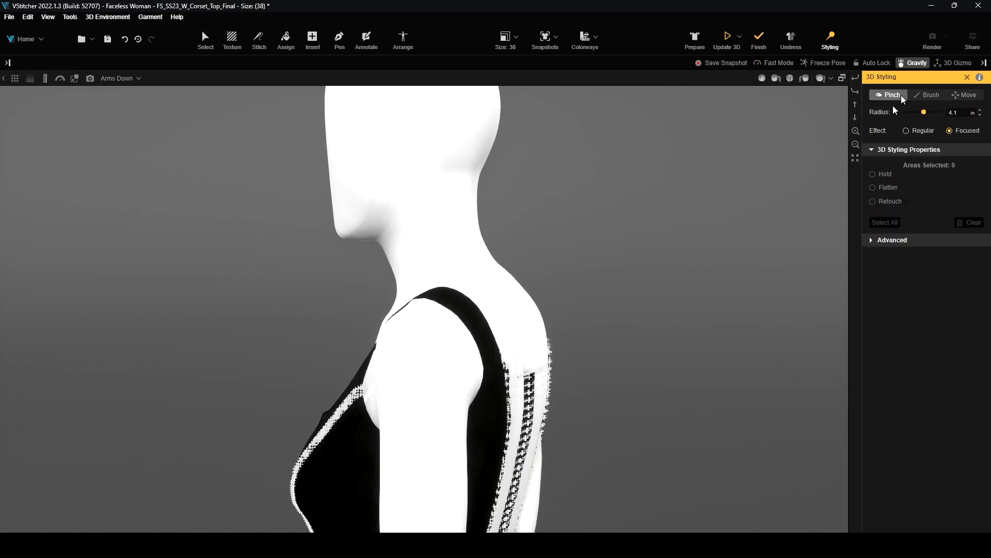
Step: Pinch and lift the left shoulder strap, pull the right strap outward, and set both areas to Hold
scroll(331, 275, down, 4)
drag(150, 272, 359, 262)
drag(511, 278, 518, 235)
click(872, 175)
drag(209, 345, 272, 343)
click(353, 302)
drag(356, 278, 319, 272)
click(871, 174)
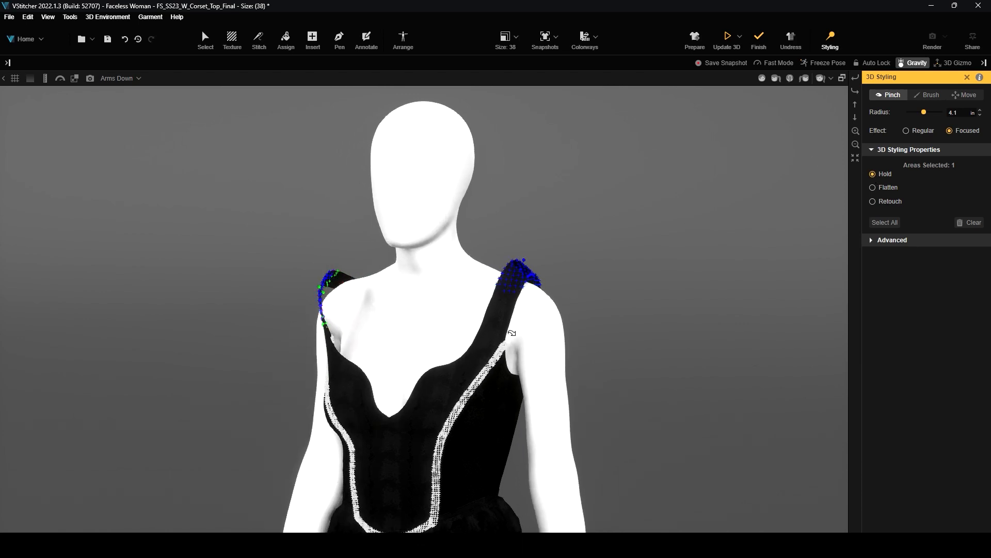
Step: Pinch the bodice area at the left bust neckline, set it to Hold, re-simulate the dress and finish
click(455, 356)
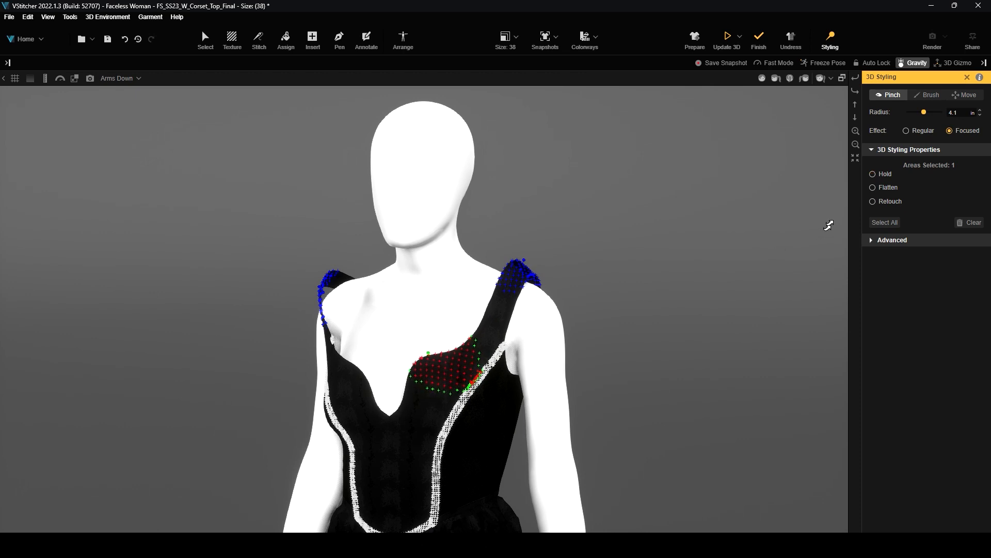
click(872, 173)
click(728, 37)
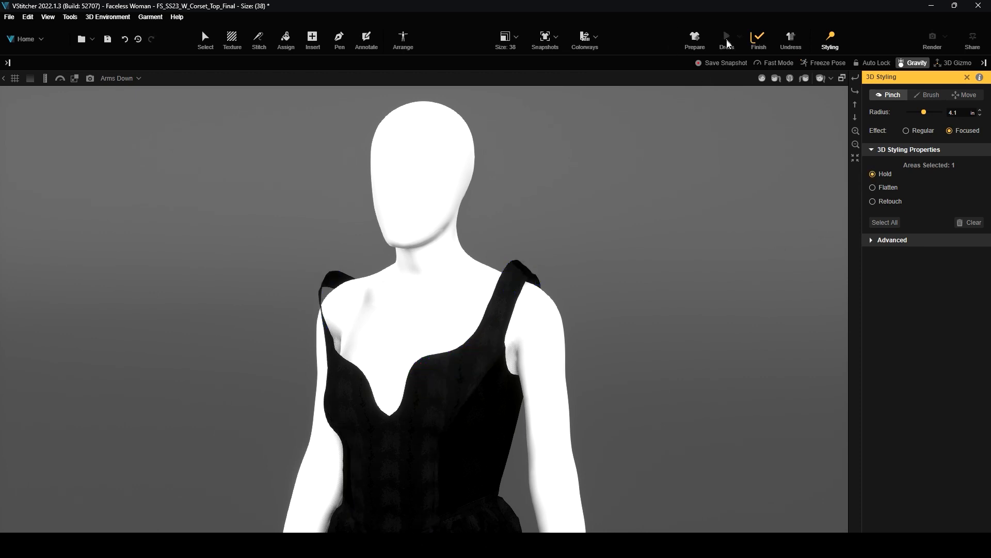
click(765, 40)
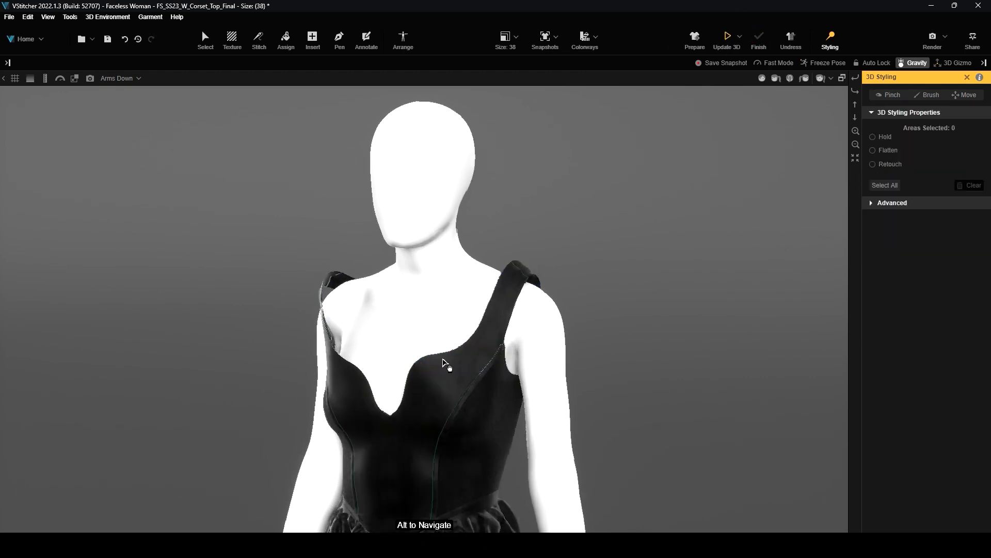
Step: Select all held areas on the dress with Pinch, clear them, re-simulate the dress and finish
click(896, 96)
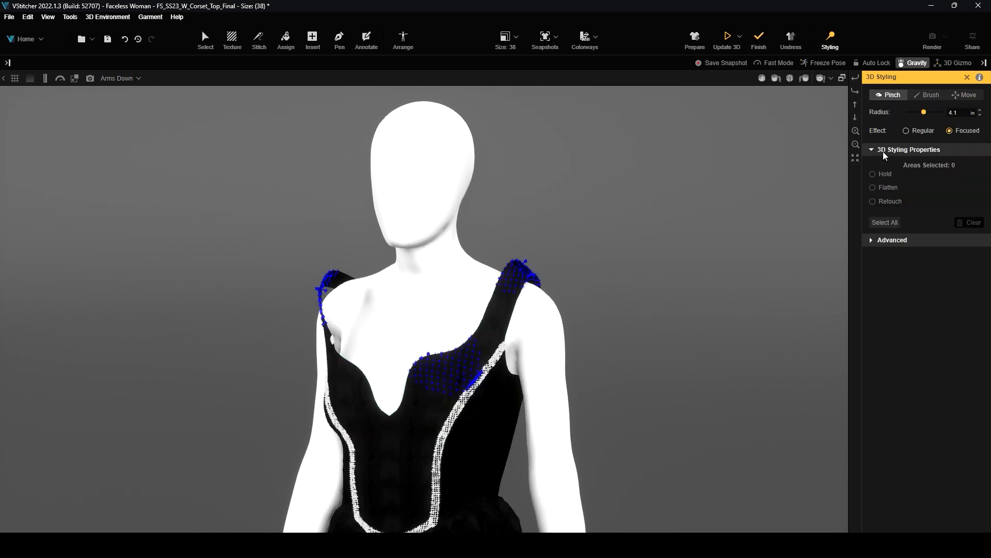
click(880, 225)
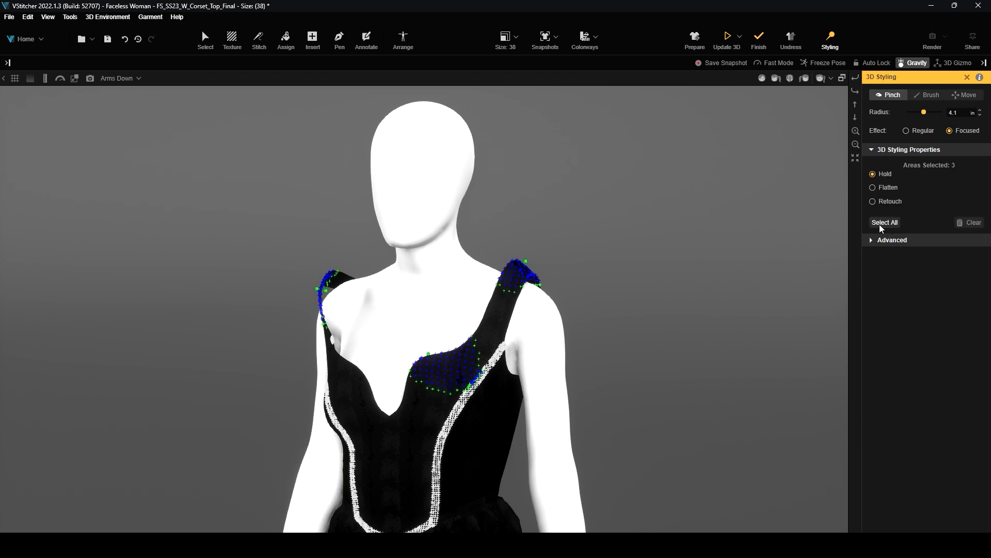
click(962, 227)
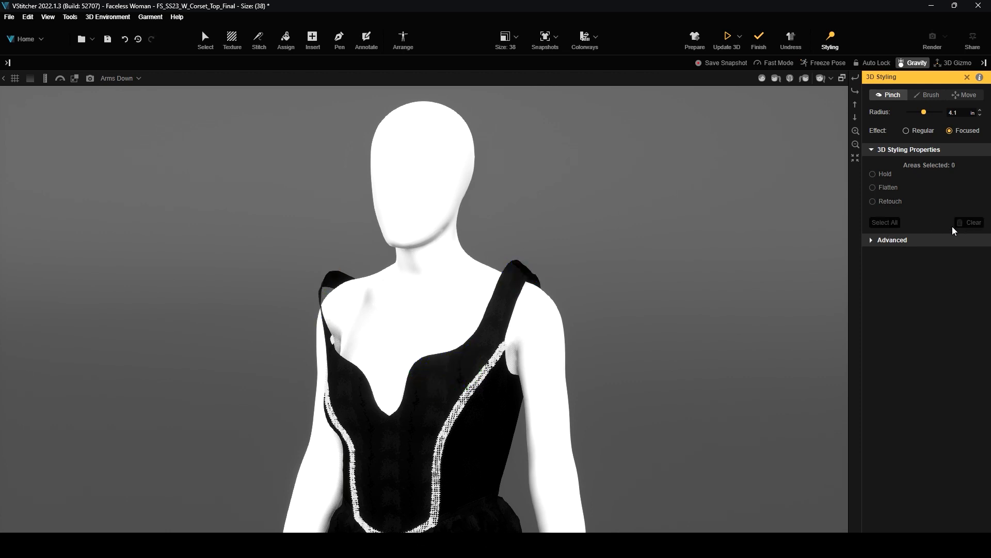
click(728, 36)
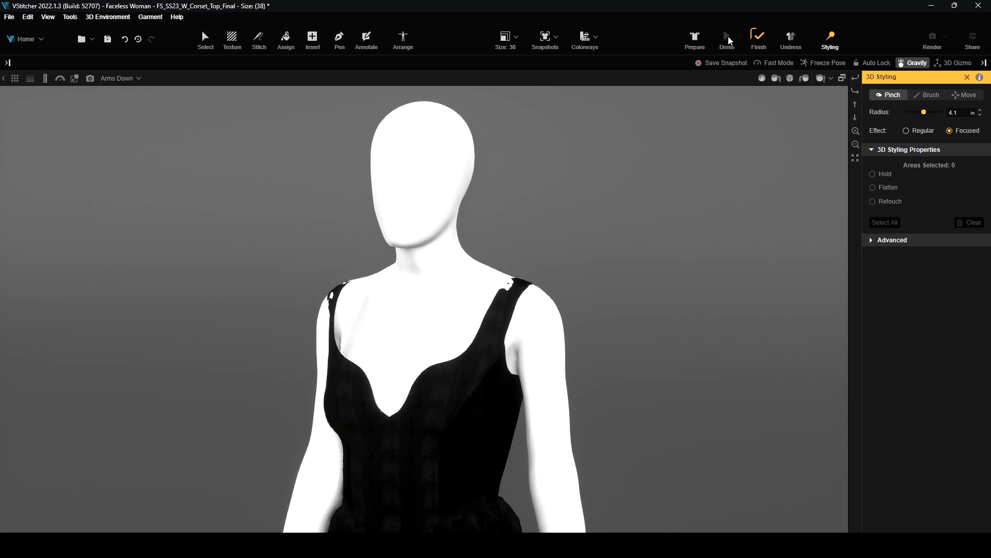
click(760, 39)
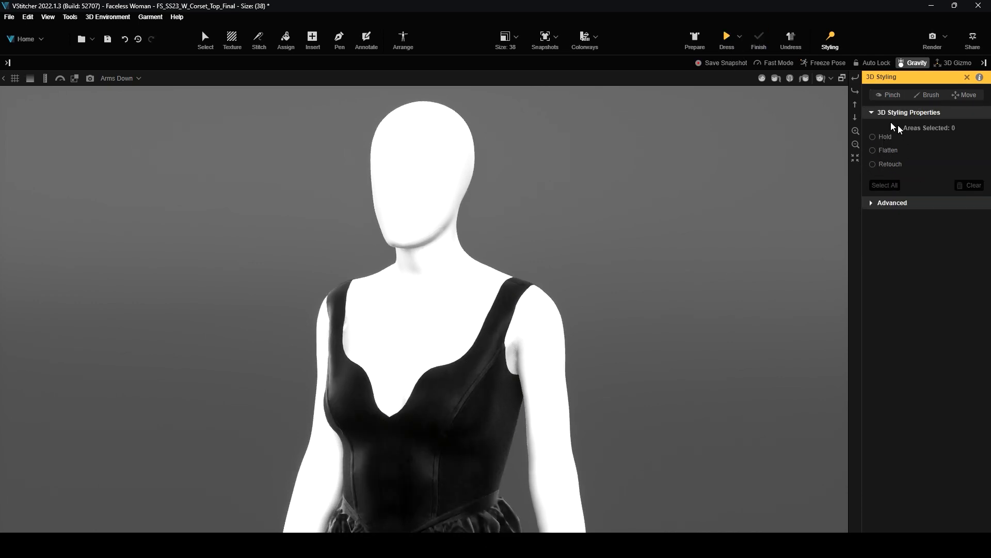
Step: Pinch the right front ruffle at the skirt's hem and pull it outward to the side
right_drag(456, 226, 516, 235)
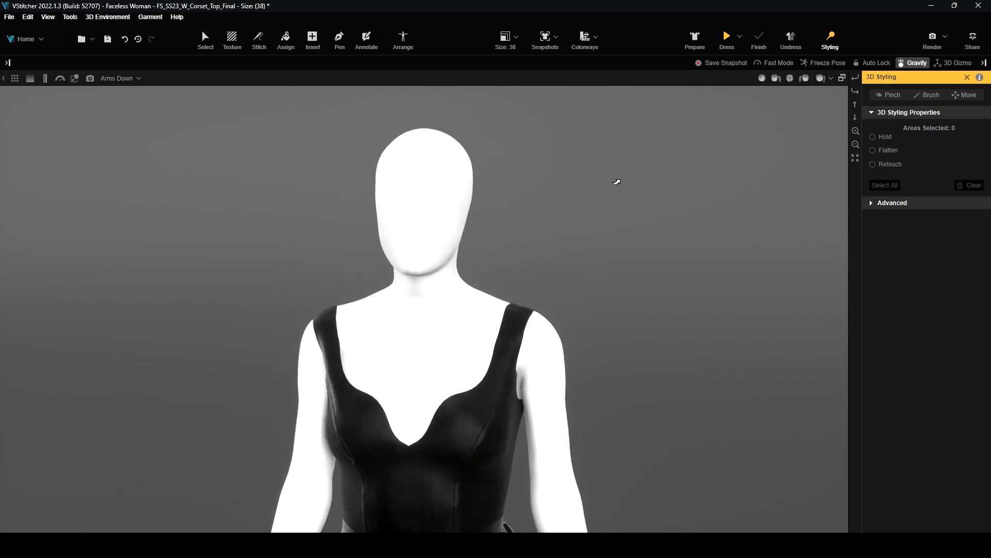
click(893, 95)
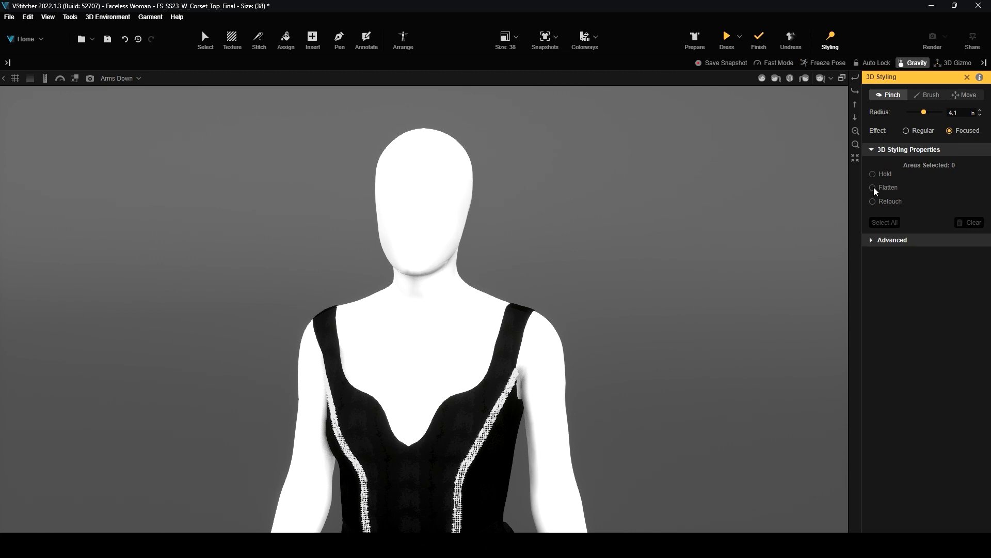
click(925, 97)
scroll(641, 310, down, 4)
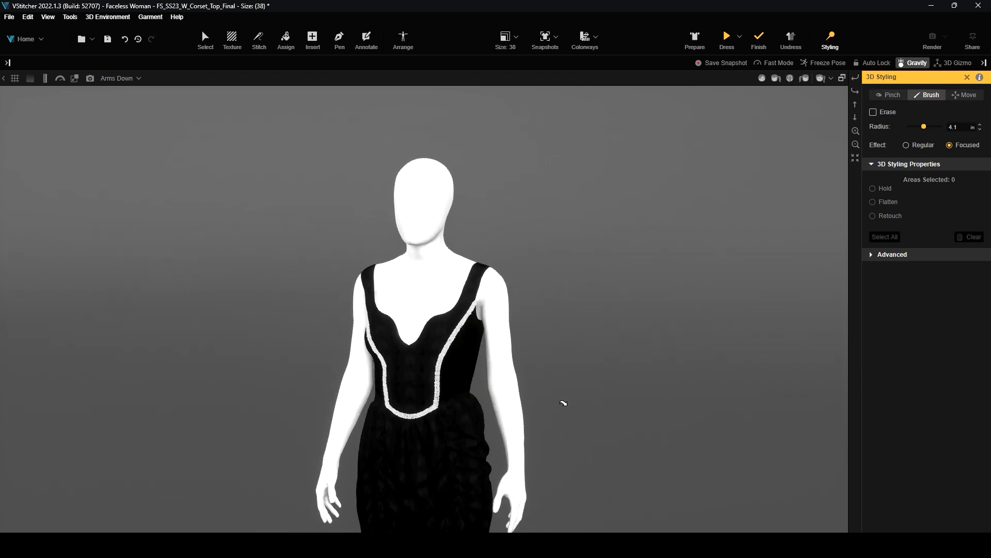
right_drag(576, 394, 425, 483)
middle_drag(425, 482, 373, 475)
right_drag(373, 475, 307, 407)
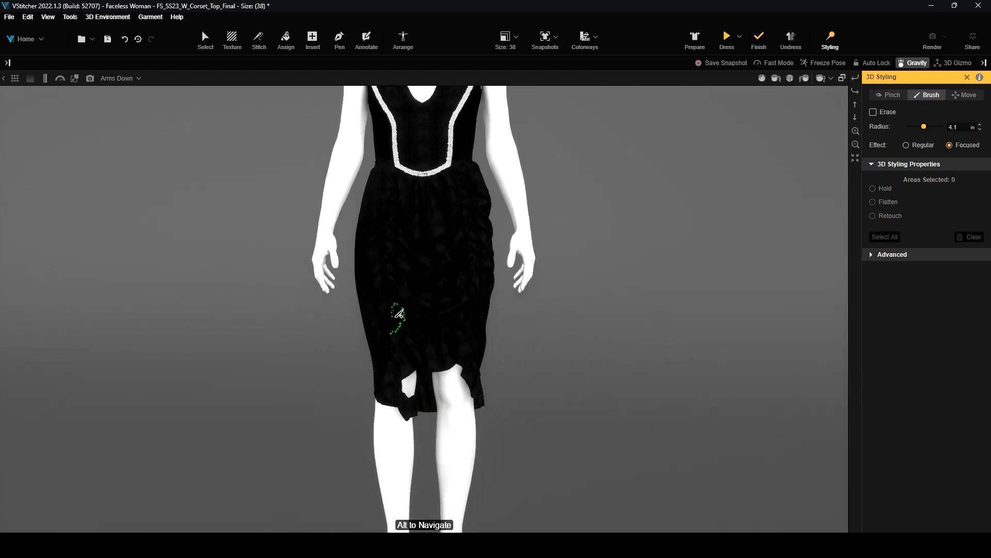
scroll(435, 316, up, 4)
click(891, 95)
drag(397, 426, 194, 380)
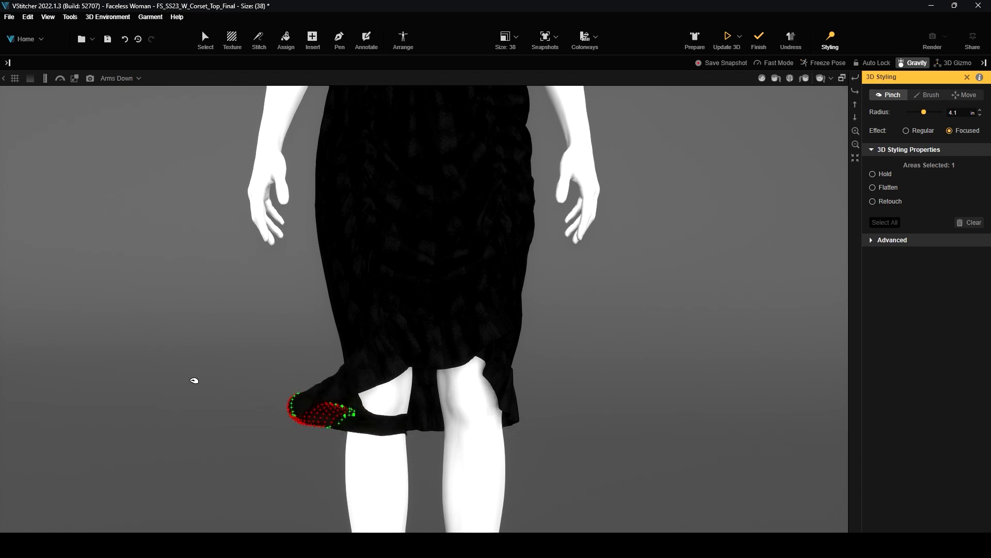
Step: Shift the skirt and hem ruffle panels with the Move tool, re-simulate the dress and finish
click(966, 95)
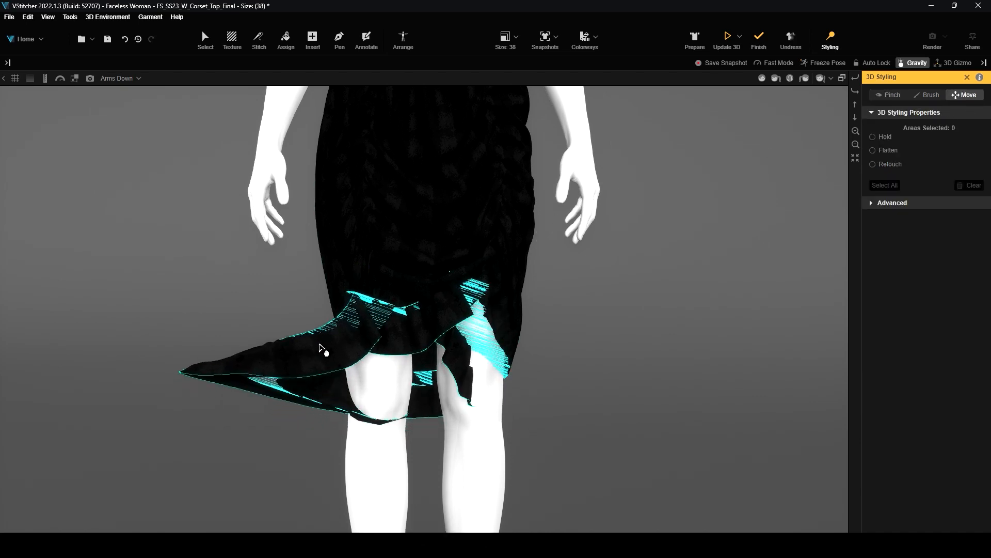
alt+drag(224, 276, 338, 316)
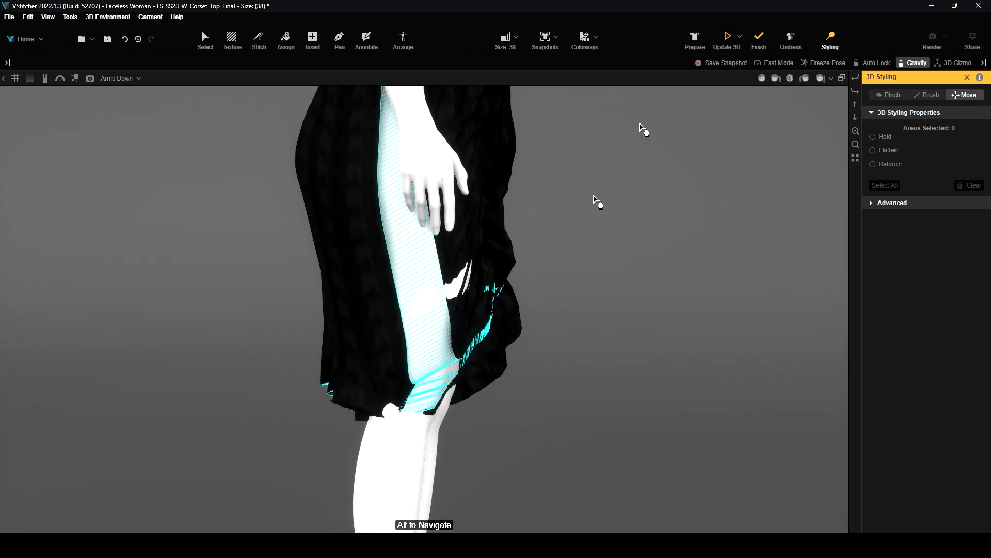
click(729, 35)
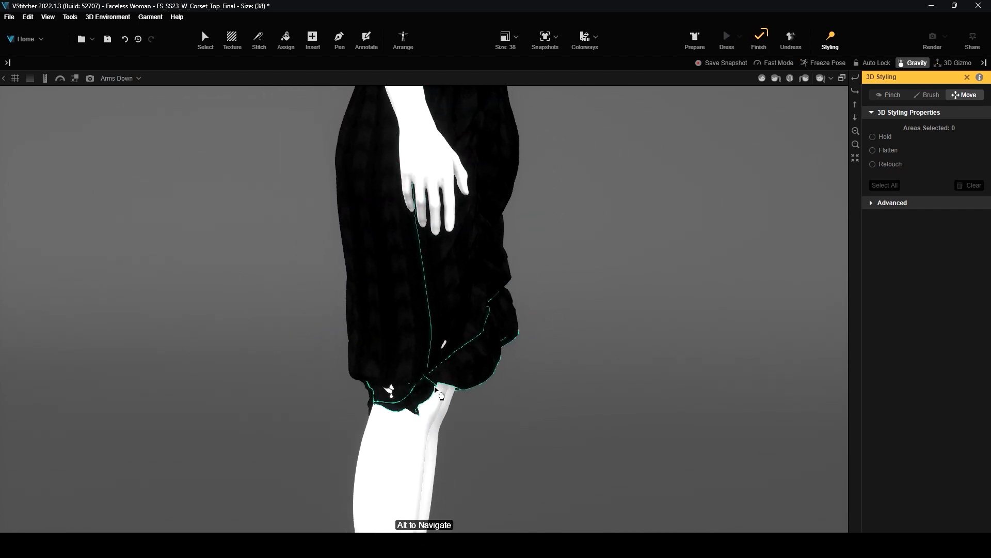
alt+drag(637, 337, 621, 283)
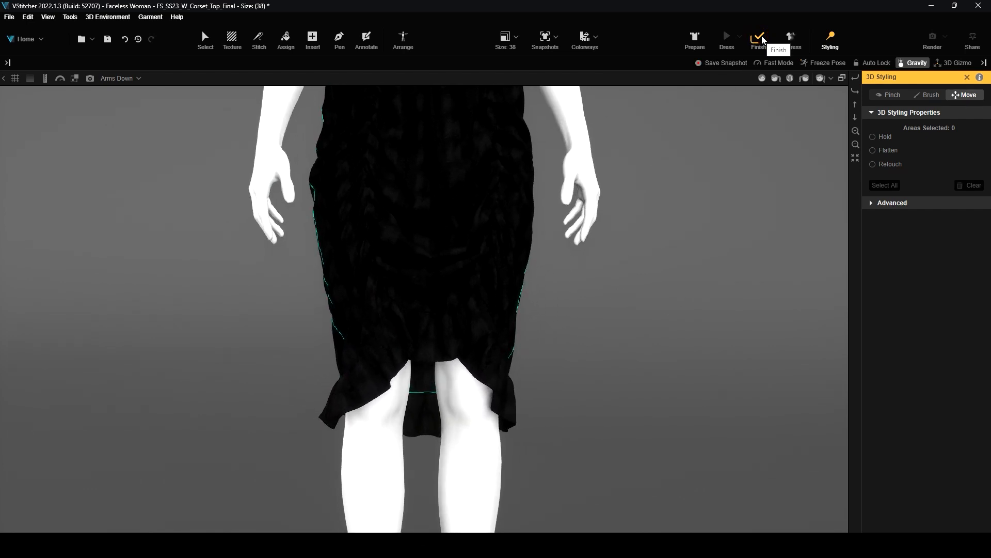
click(762, 38)
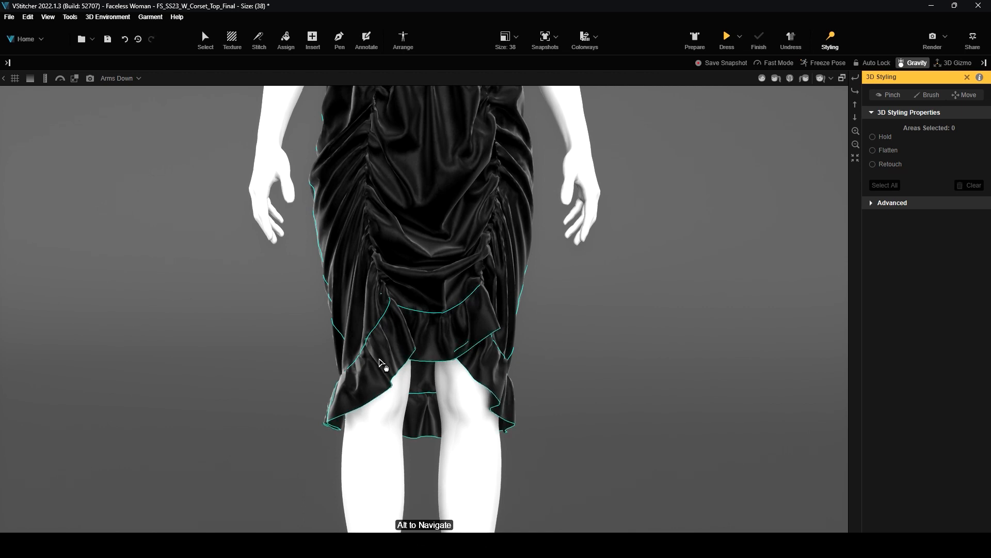
Step: Brush the lower front of the skirt with its ruffle, set the area to Flatten, re-simulate the dress and finish
scroll(380, 361, up, 3)
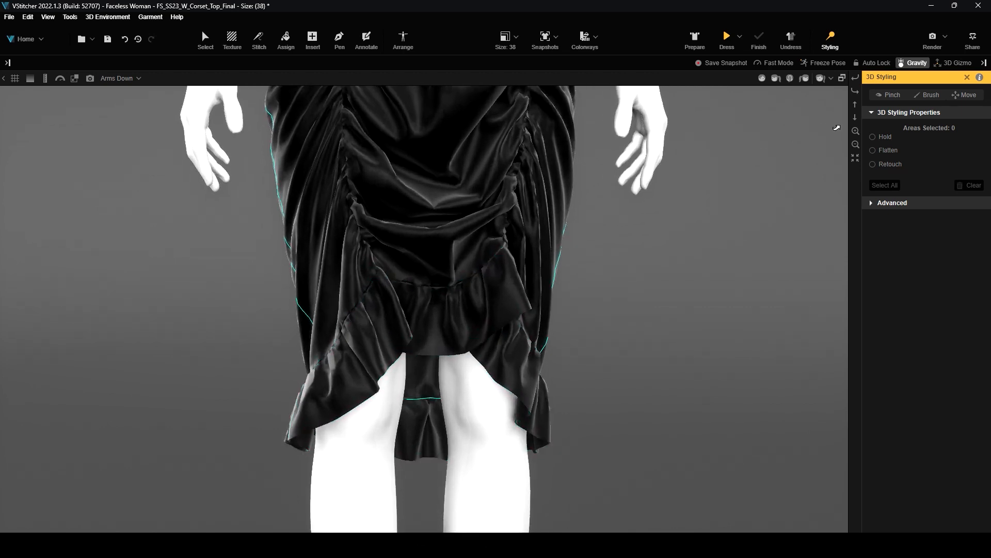
click(937, 98)
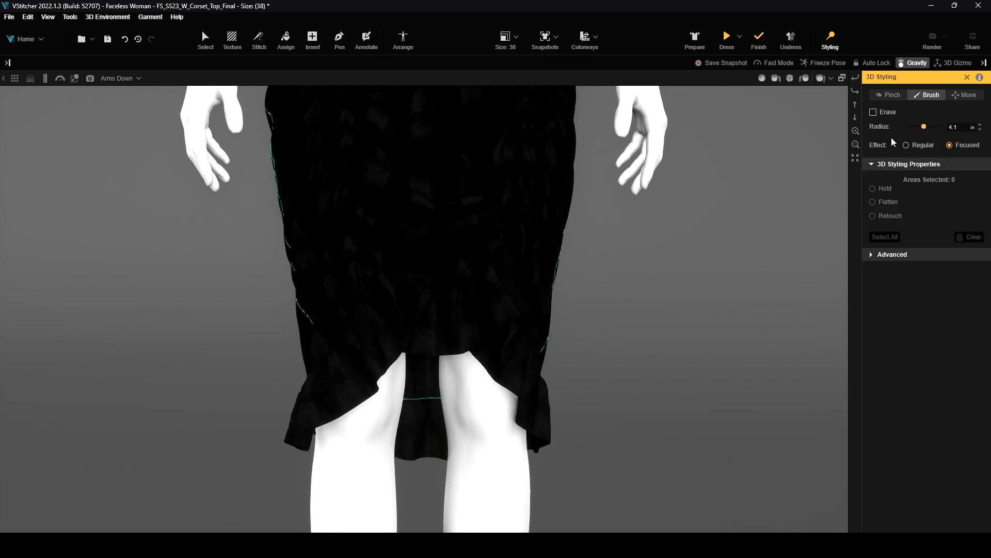
mouse_move(401, 320)
mouse_down()
mouse_move(300, 406)
mouse_move(398, 283)
mouse_move(504, 285)
mouse_move(309, 306)
mouse_move(481, 247)
mouse_up()
click(874, 202)
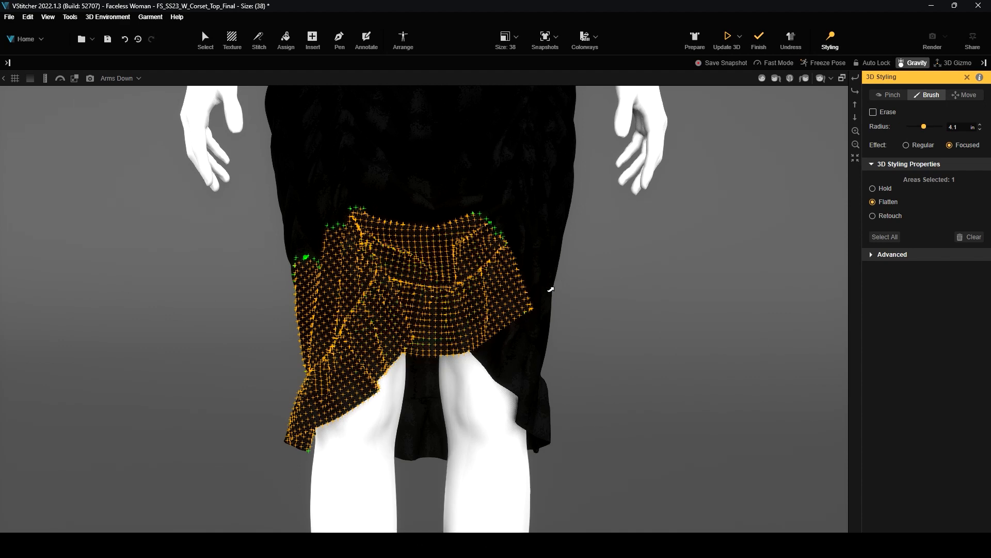
click(727, 37)
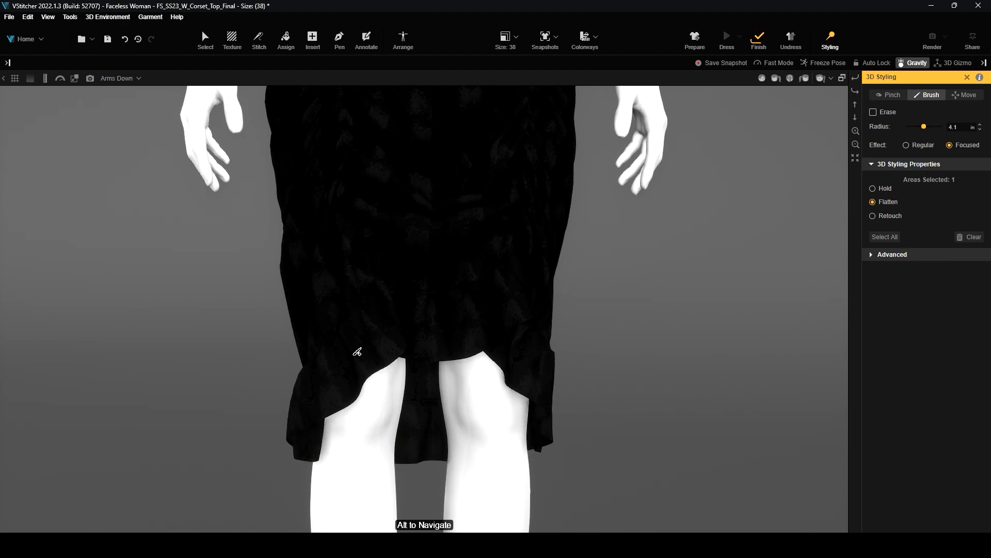
scroll(468, 291, down, 3)
scroll(479, 294, down, 2)
drag(555, 346, 496, 341)
scroll(444, 244, up, 1)
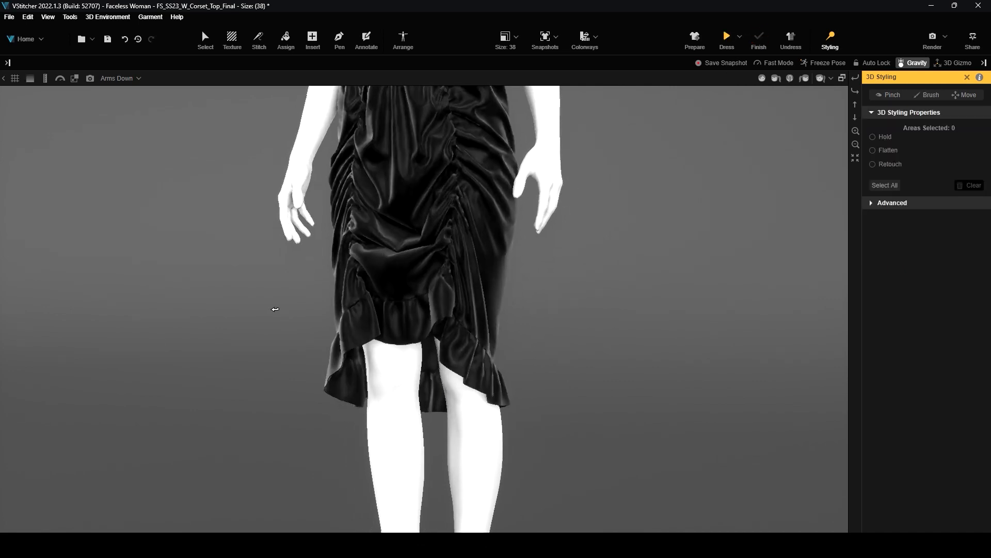
Step: Brush the right back area of the skirt, set it to Flatten, re-simulate the dress and finish
mouse_move(274, 308)
mouse_down()
mouse_move(263, 309)
mouse_move(316, 310)
mouse_move(399, 250)
mouse_up()
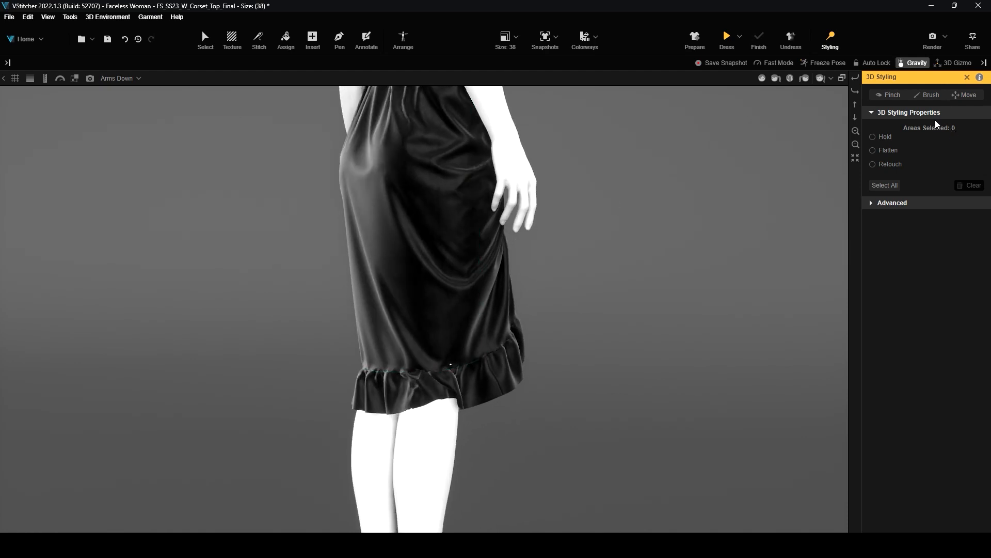
click(927, 94)
mouse_move(414, 195)
mouse_down()
mouse_move(421, 244)
mouse_move(444, 263)
mouse_move(374, 175)
mouse_up()
click(872, 202)
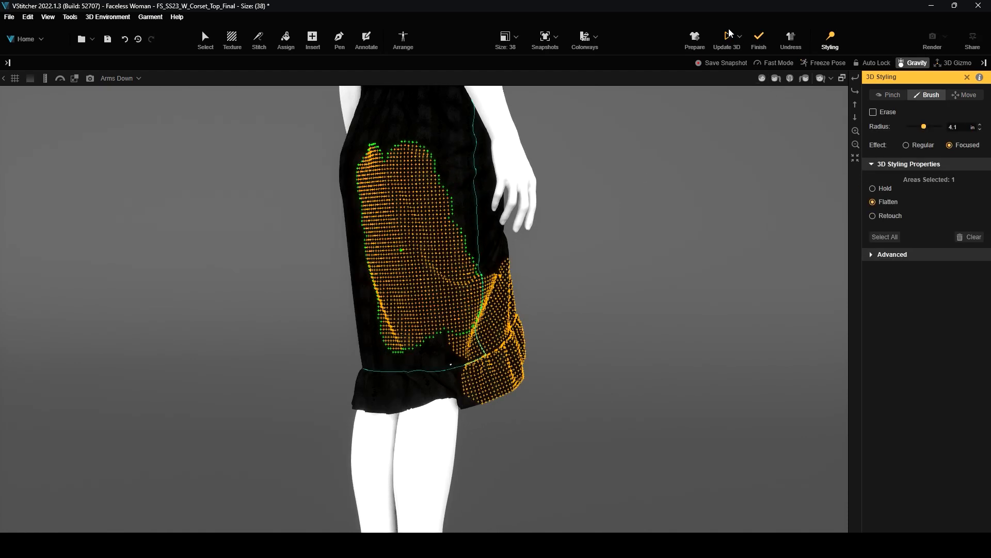
drag(416, 211, 326, 303)
click(763, 40)
Step: Pinch a small area on the skirt's right front hip and set it to Retouch
right_drag(671, 171, 381, 331)
scroll(686, 213, down, 1)
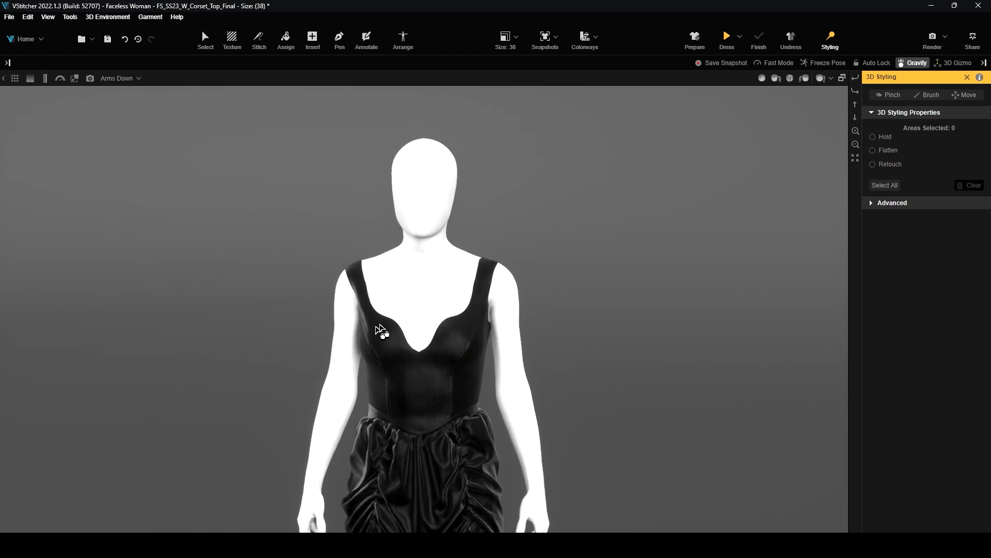
click(898, 97)
scroll(644, 329, down, 2)
right_drag(644, 329, 390, 333)
click(393, 342)
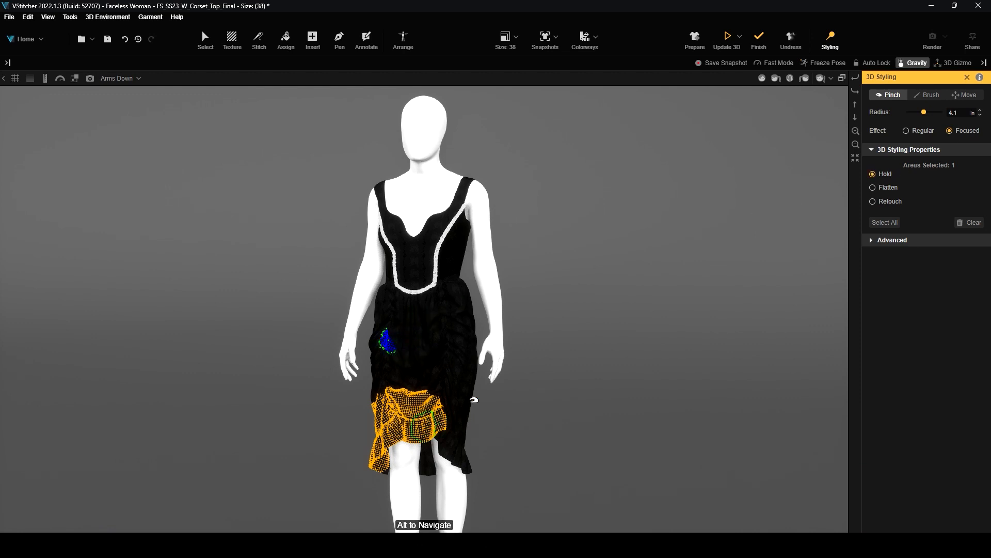
click(873, 201)
Step: Pinch the top of the left shoulder strap, set the area to Retouch at 80% width and length, re-simulate the dress and finish
drag(467, 182, 476, 158)
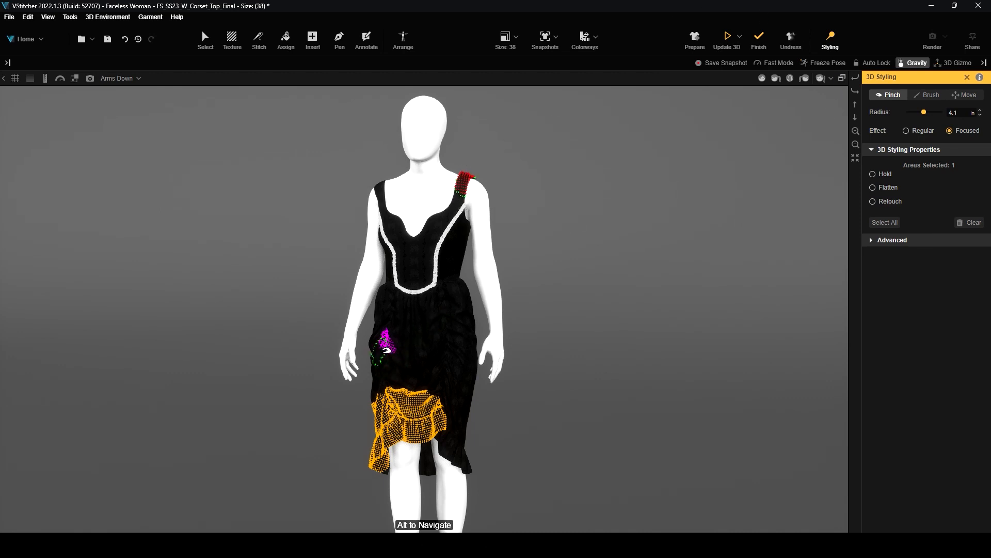
drag(546, 241, 531, 244)
right_drag(536, 252, 484, 232)
scroll(528, 214, up, 5)
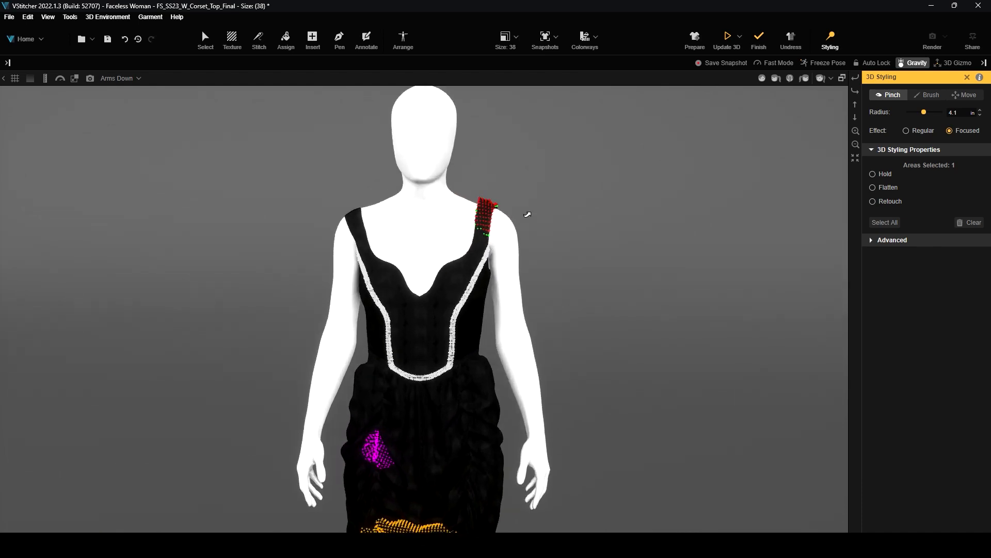
right_drag(549, 209, 485, 252)
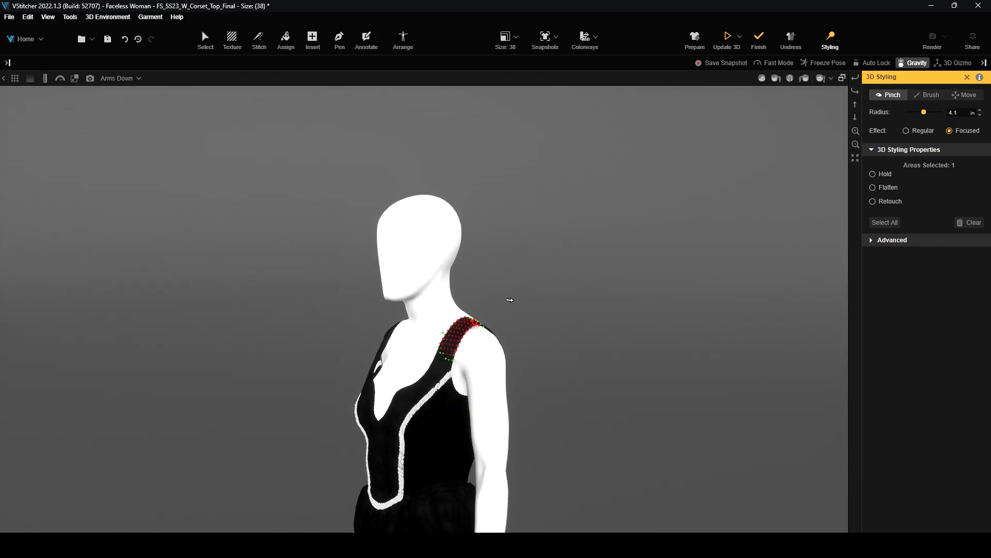
scroll(508, 298, up, 5)
drag(490, 375, 490, 367)
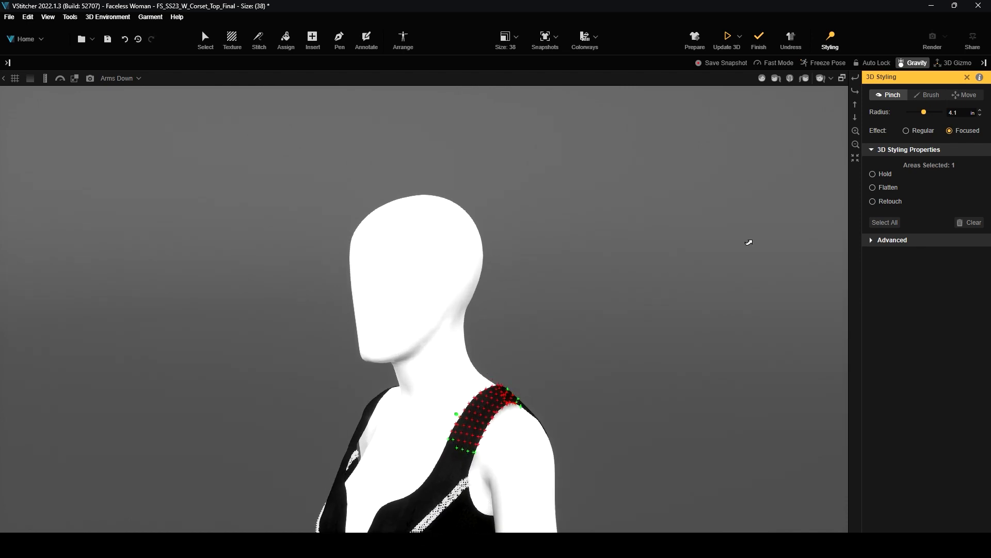
click(872, 200)
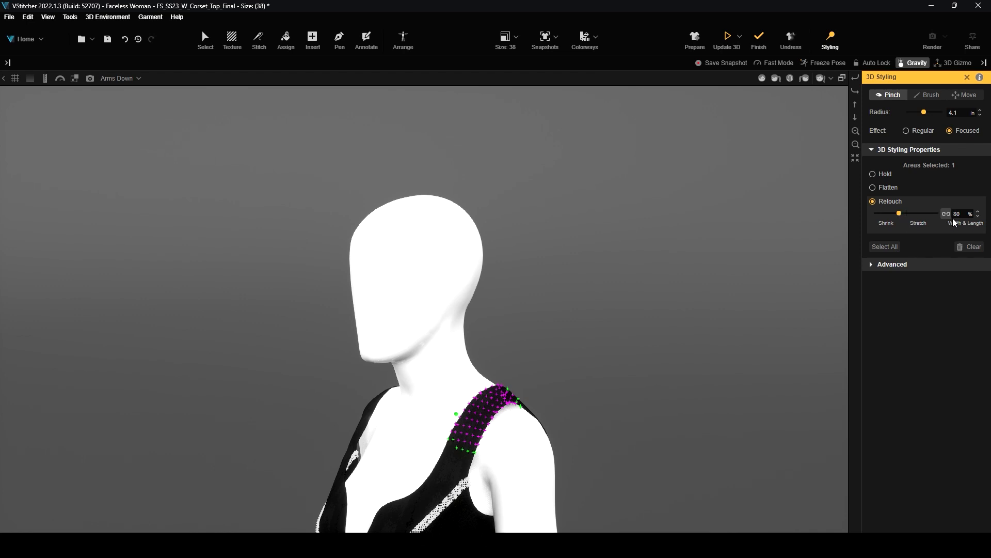
click(727, 37)
scroll(504, 436, up, 4)
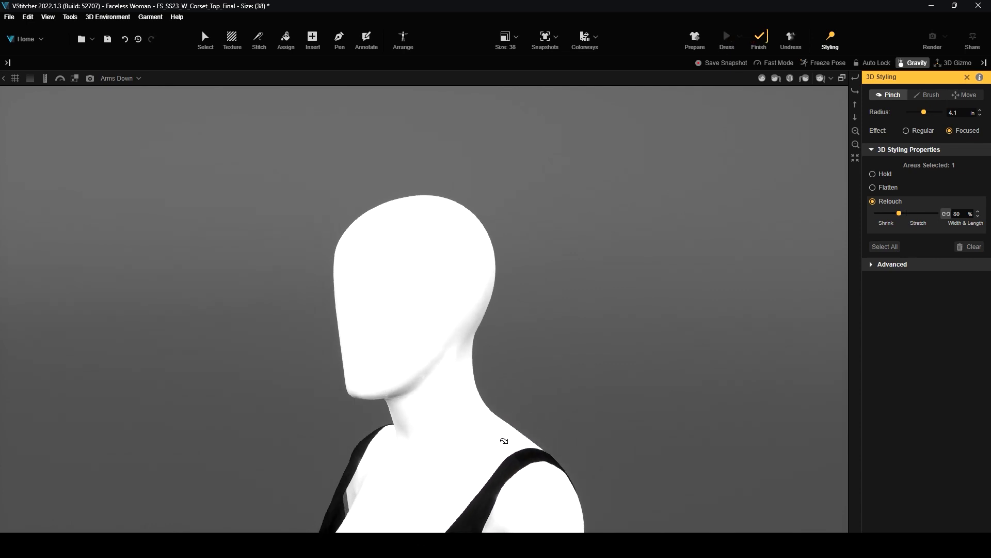
drag(320, 383, 524, 327)
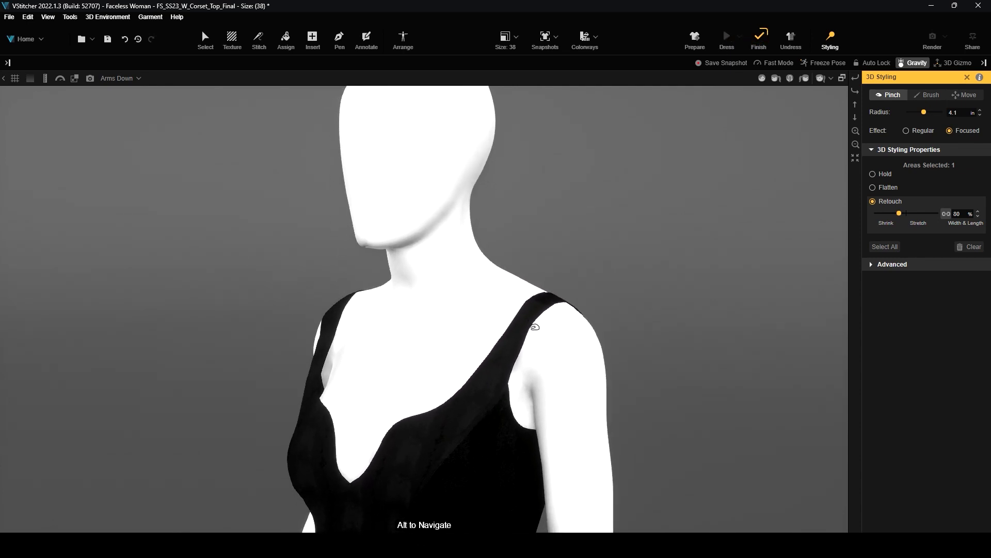
click(758, 40)
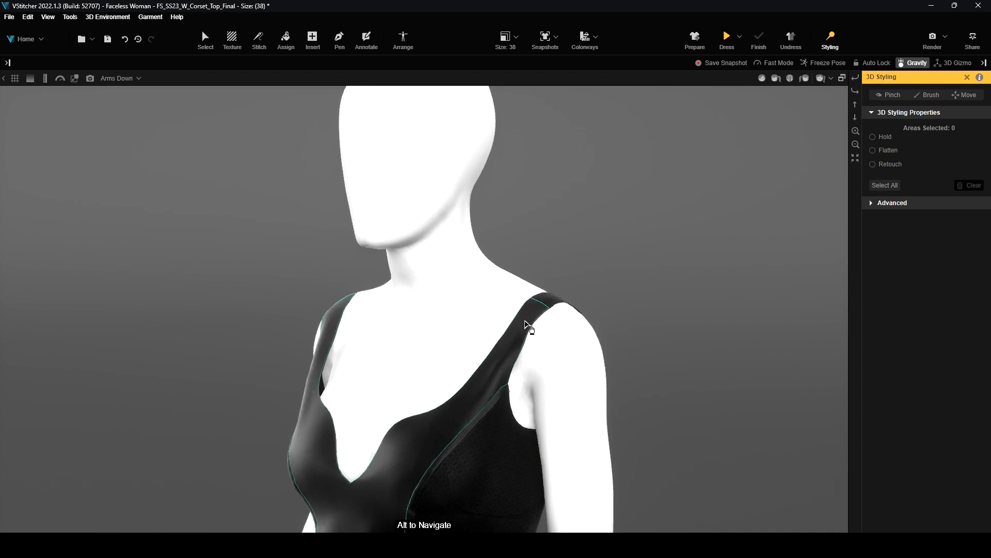
Step: Pinch an area of the bodice over the left bust, along the sweetheart neckline
mouse_move(188, 298)
mouse_down()
mouse_move(216, 301)
mouse_move(247, 327)
mouse_up()
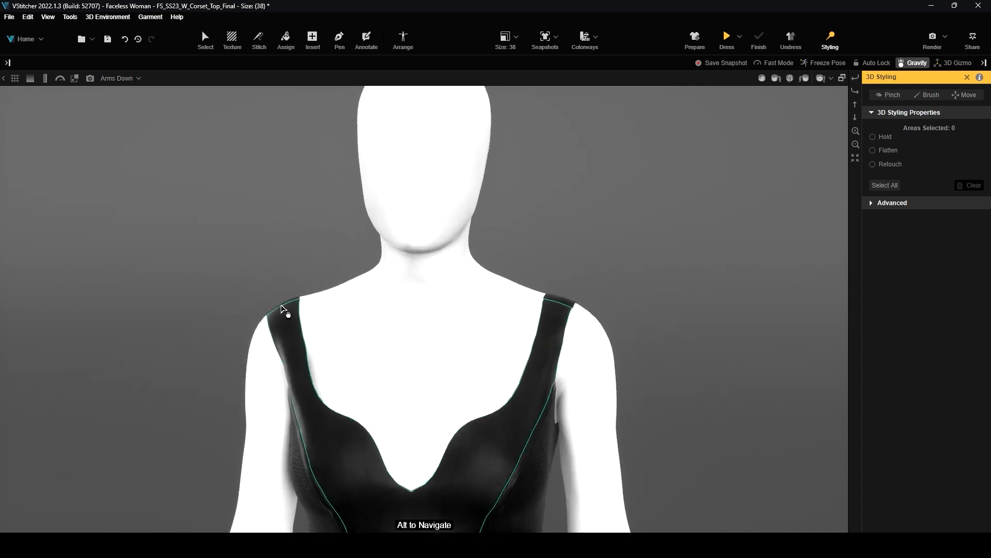
drag(578, 310, 770, 101)
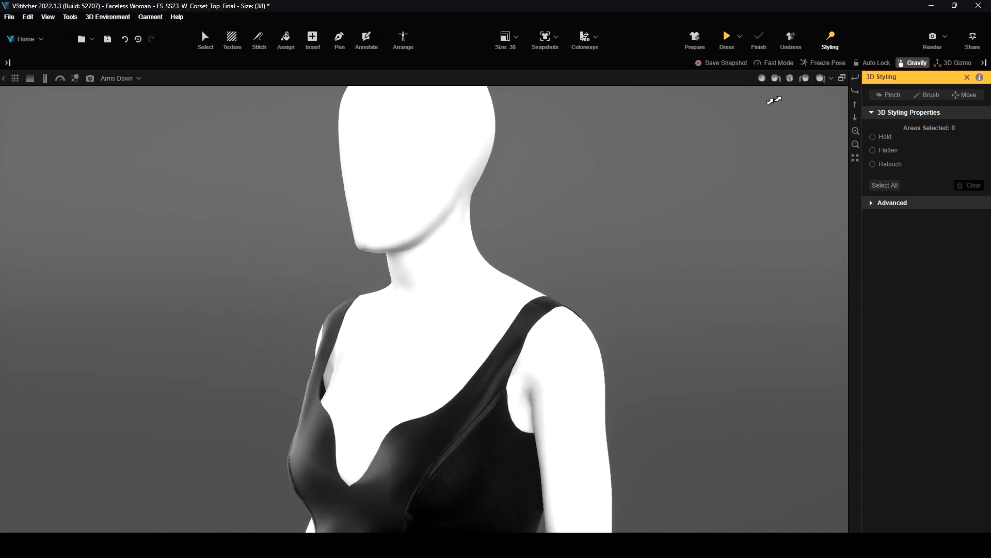
click(904, 98)
scroll(613, 350, down, 3)
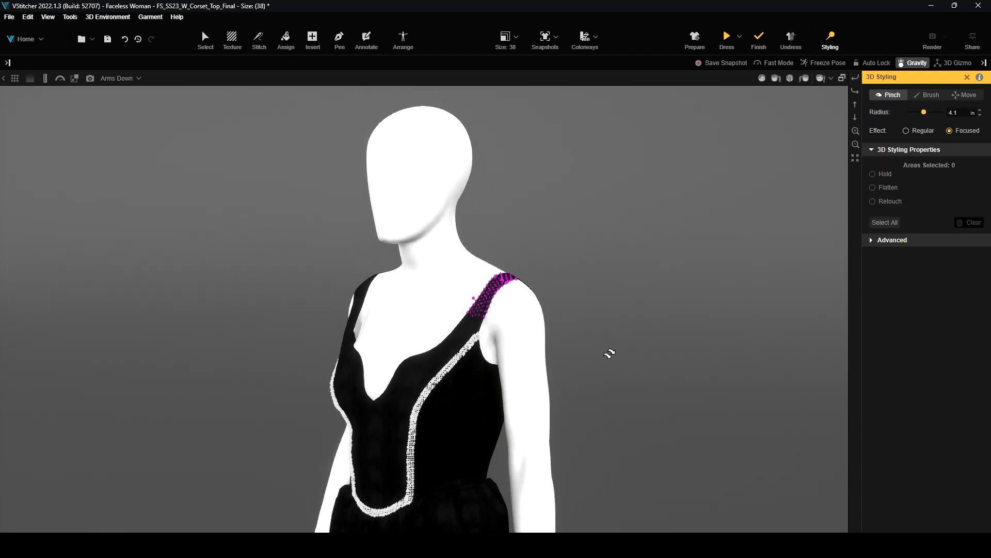
middle_drag(613, 350, 613, 289)
drag(249, 448, 310, 439)
drag(389, 420, 460, 384)
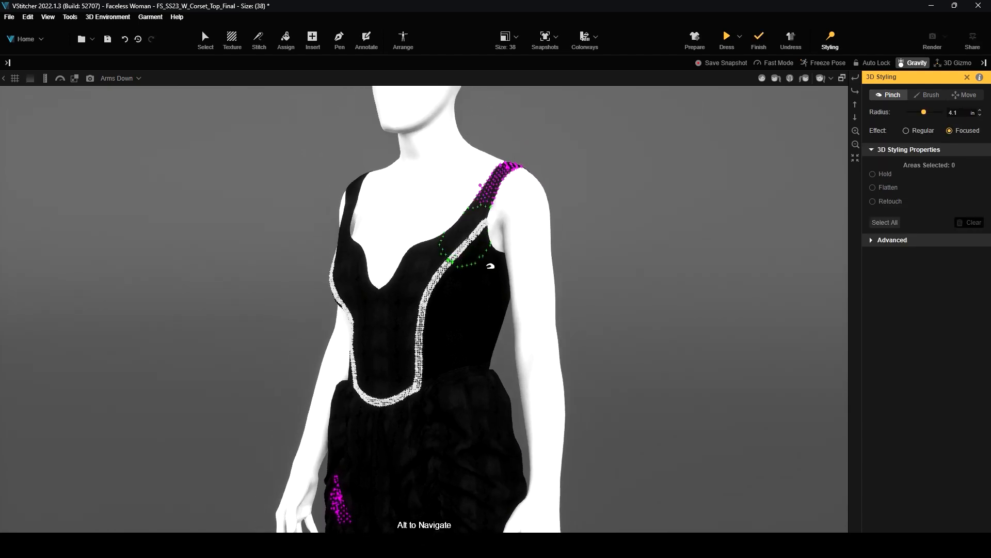
scroll(484, 243, up, 4)
click(449, 241)
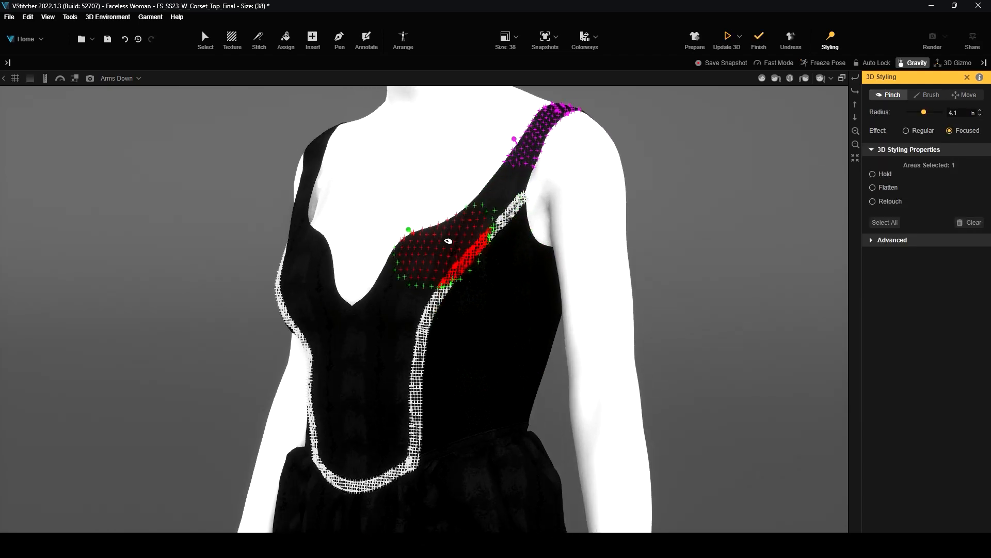
mouse_move(404, 277)
mouse_down()
mouse_move(411, 269)
mouse_move(396, 269)
mouse_up()
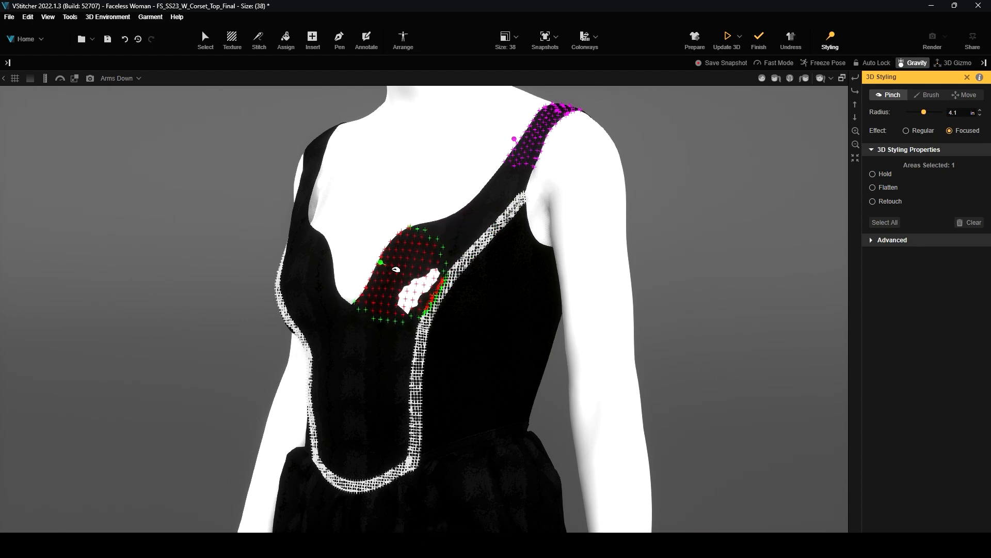
Step: Set the pinched left bust area to Retouch at 201% width and length and re-simulate the dress
click(873, 201)
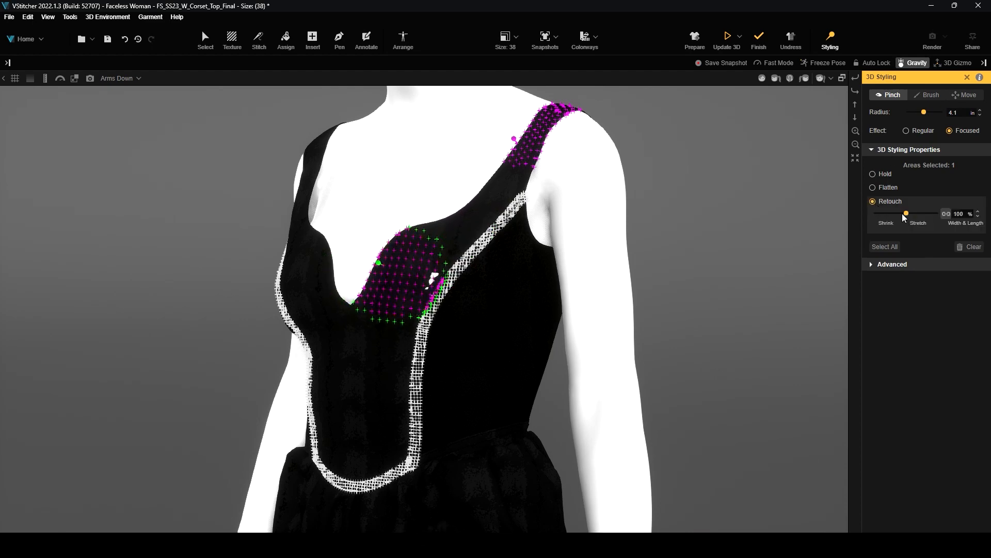
drag(907, 213, 910, 214)
click(727, 37)
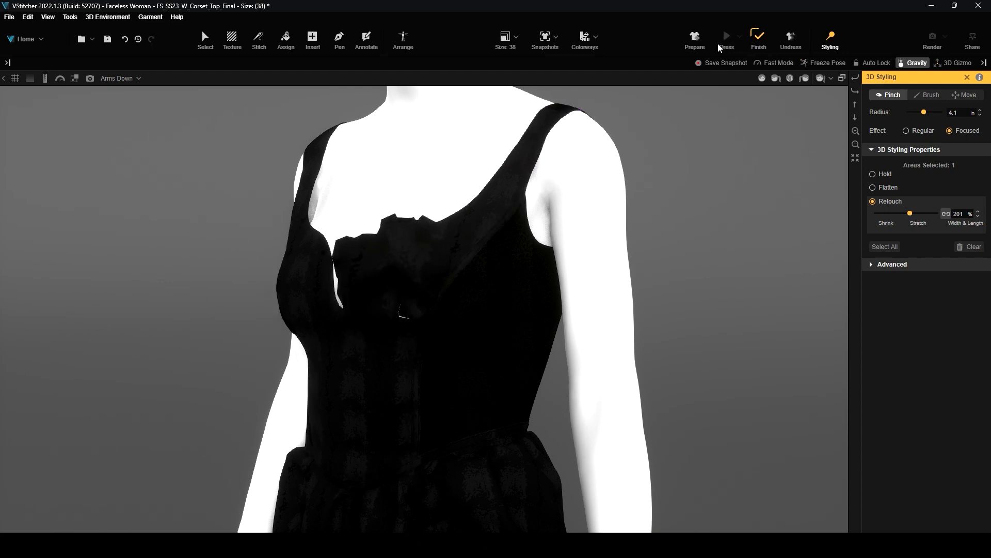
scroll(512, 239, down, 2)
drag(178, 242, 315, 310)
drag(551, 291, 577, 294)
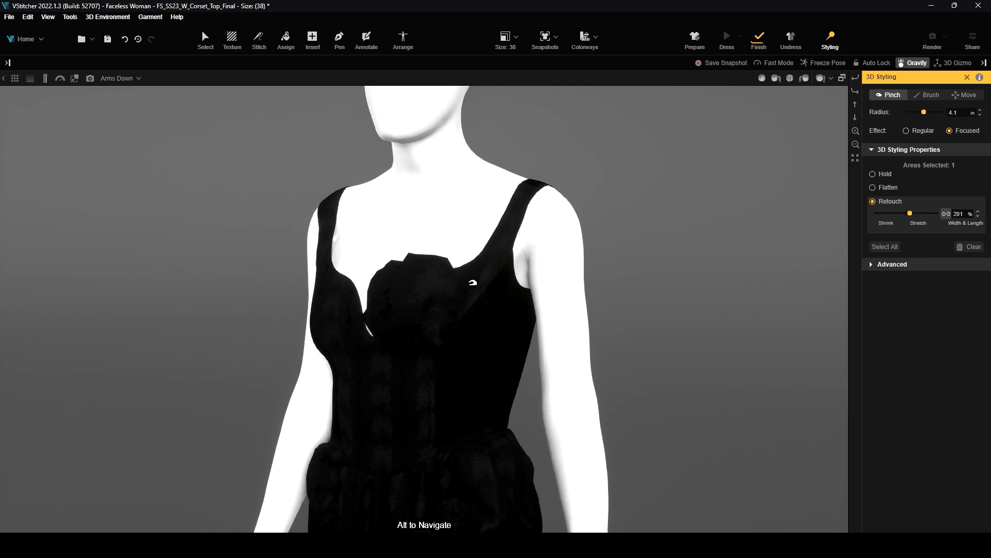
drag(649, 243, 454, 328)
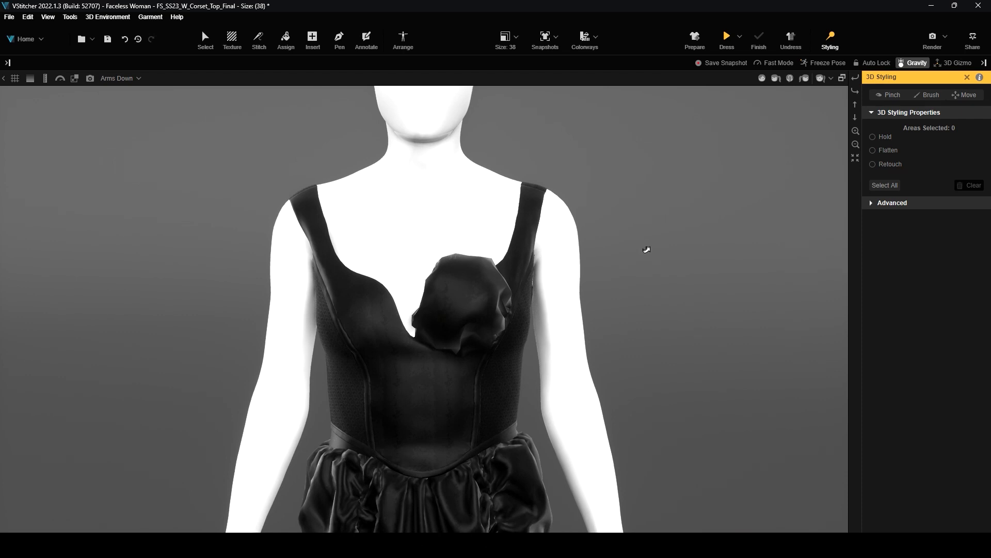
drag(646, 285, 477, 336)
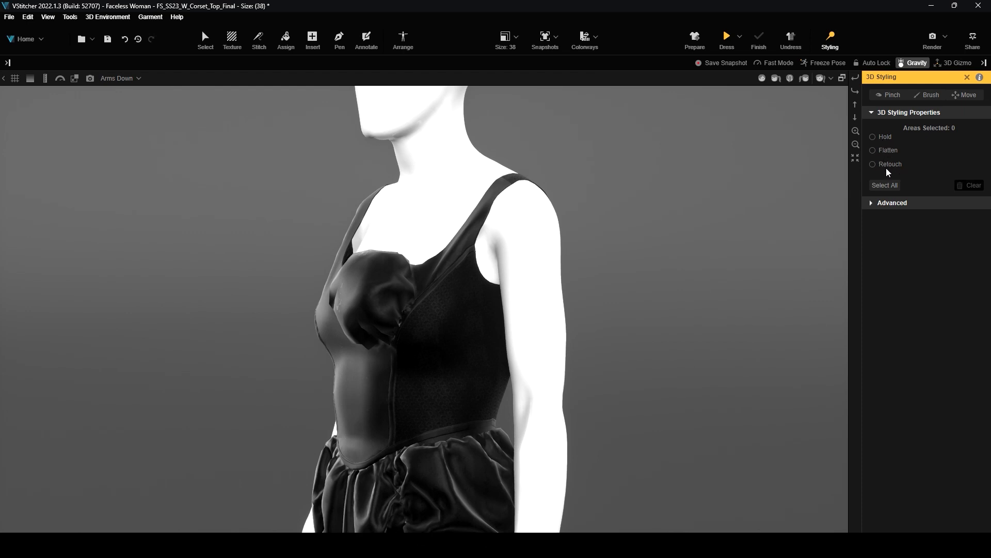
Step: Clear the styling from all areas of the dress, re-simulate and finish it, and save the garment
click(889, 187)
click(962, 186)
click(728, 35)
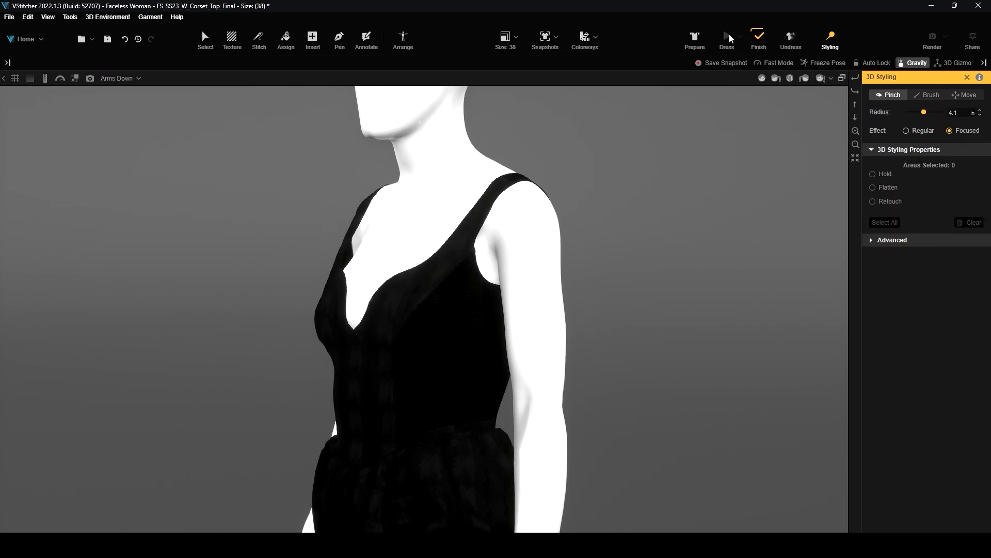
click(760, 40)
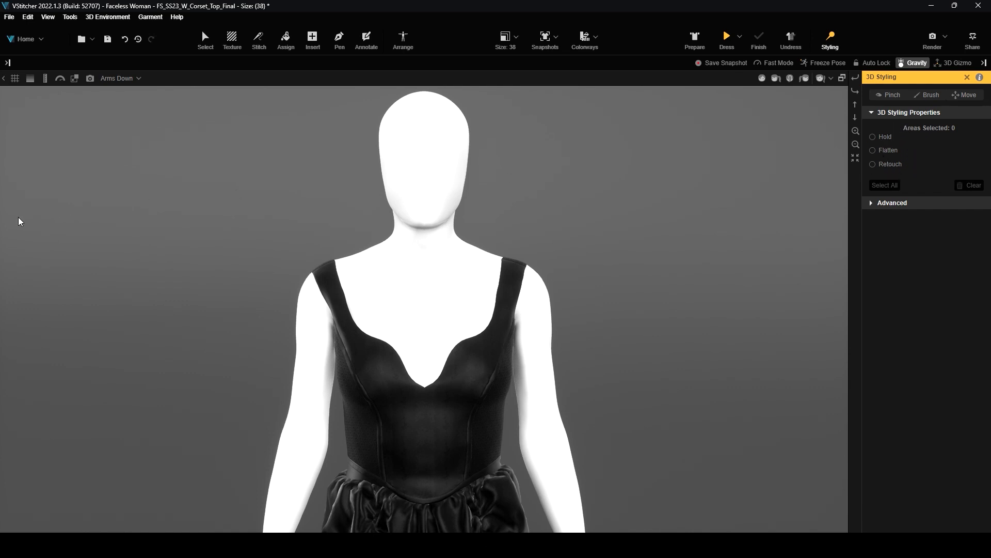
key(ctrl+s)
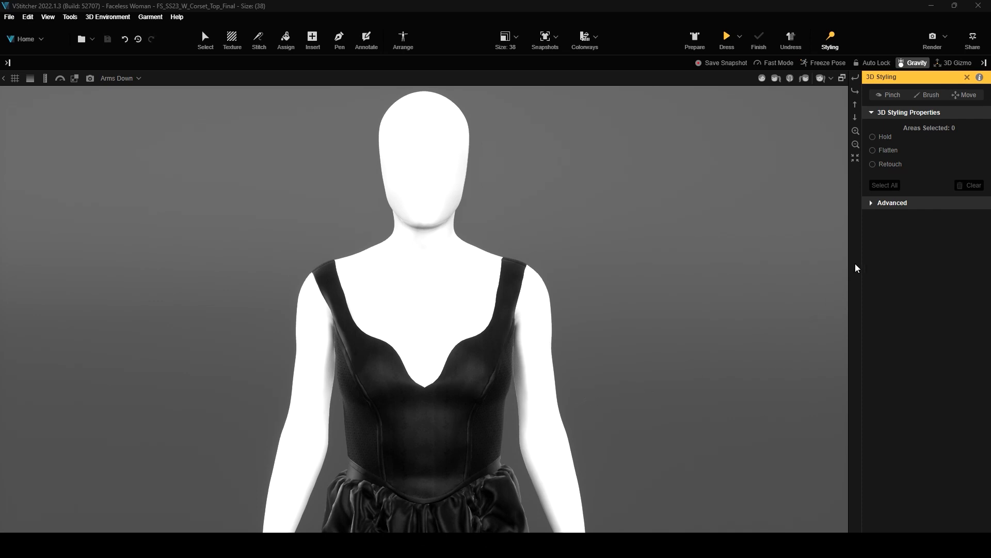
Step: Open the advanced shape settings, select CB PANEL [223] on the dress back and activate the Pinch tool
click(872, 203)
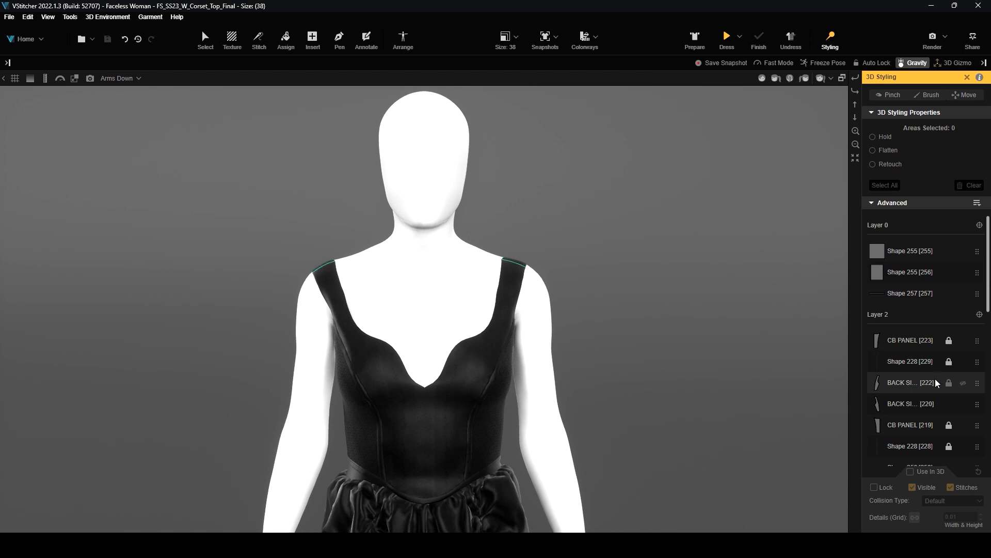
drag(723, 342, 636, 385)
middle_drag(410, 401, 391, 358)
right_drag(392, 358, 380, 296)
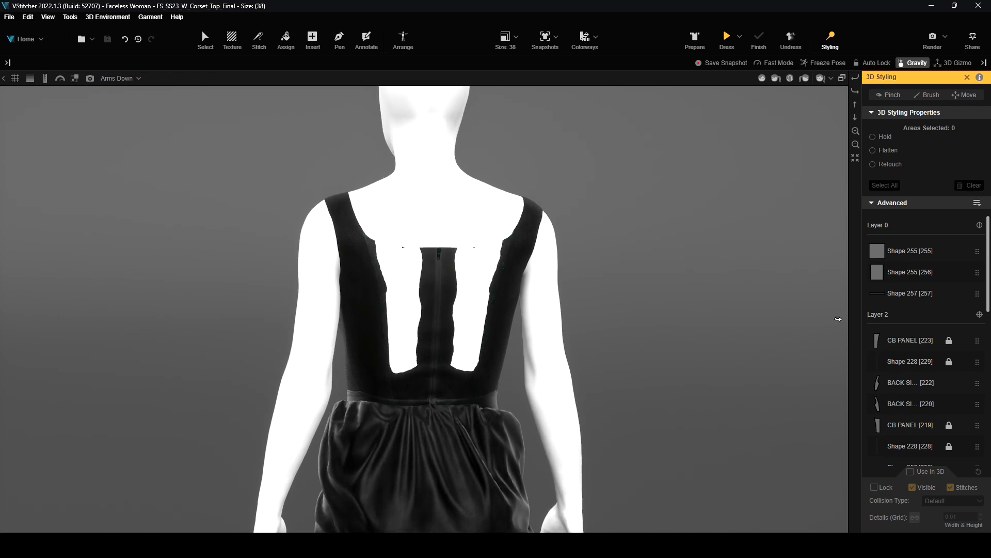
click(906, 339)
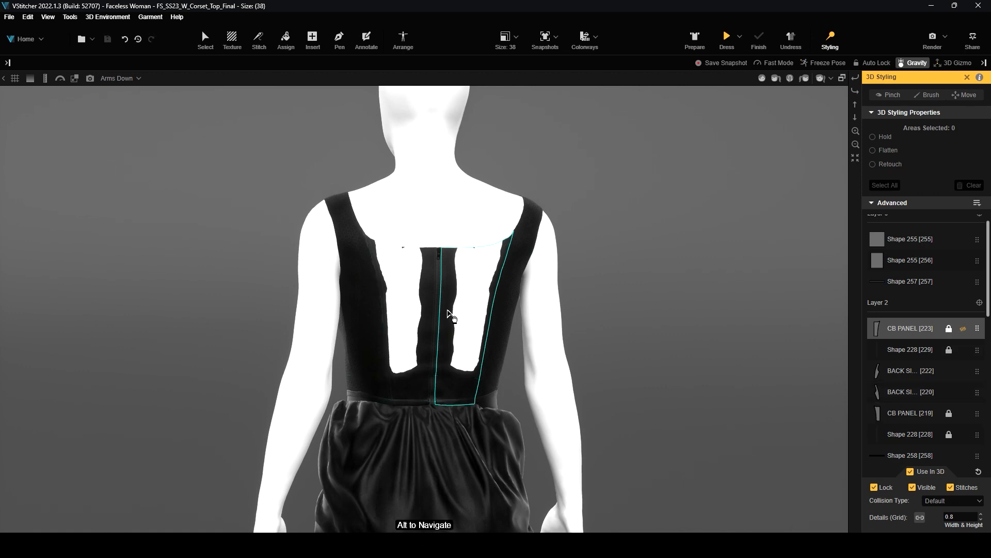
click(893, 95)
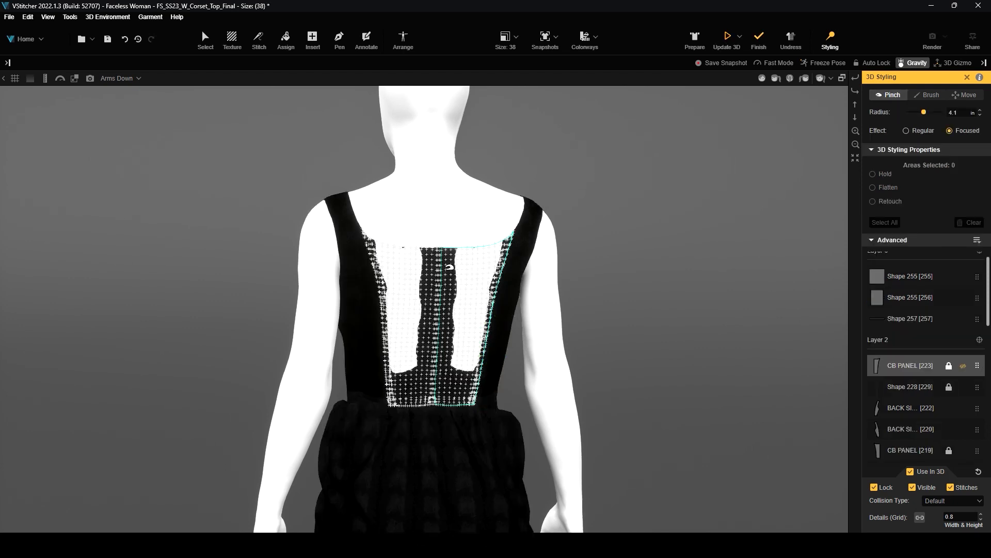
alt+drag(471, 259, 442, 284)
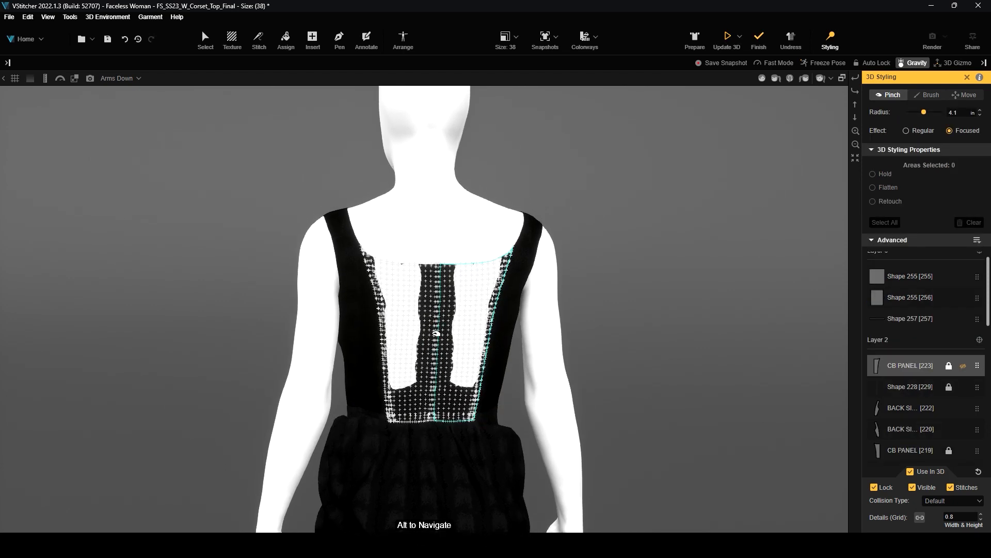
Step: Unlock both centre back panels, CB PANEL [223] and [219], together with Shape 228 [229]
click(949, 366)
click(949, 387)
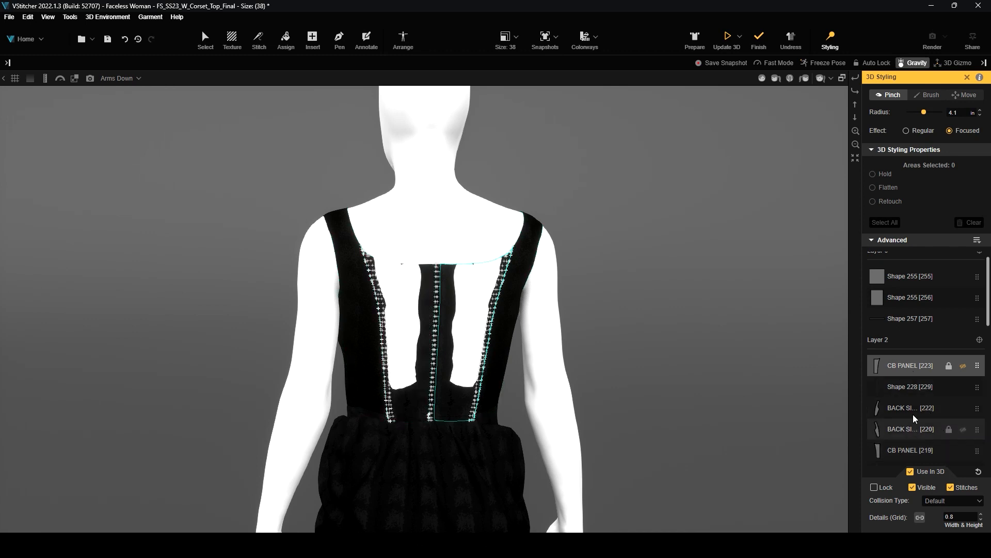
click(948, 366)
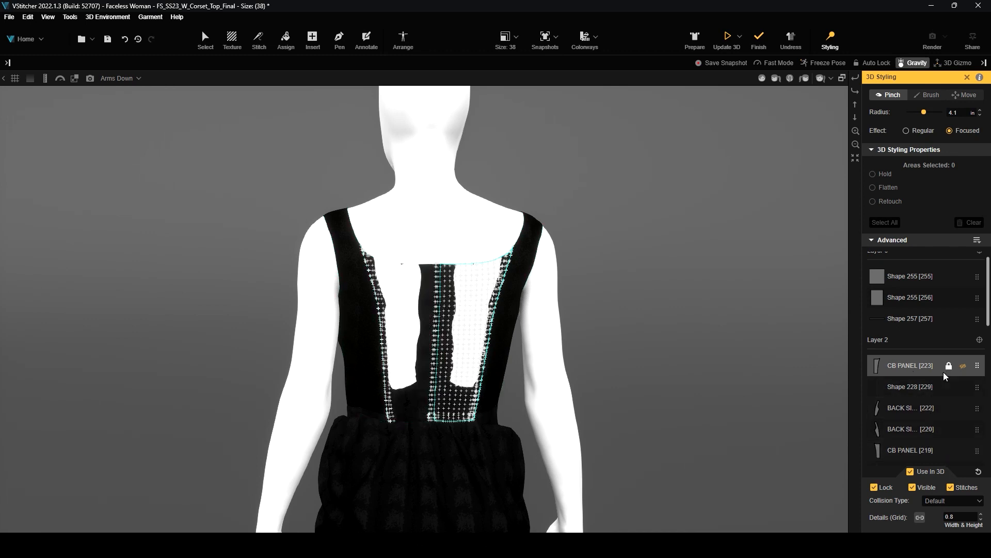
click(948, 366)
Step: Unlock the back pieces [240] and [238] in Layer 3 and Shape 228 [228] in Layer 2, and re-simulate the dress
scroll(924, 403, down, 3)
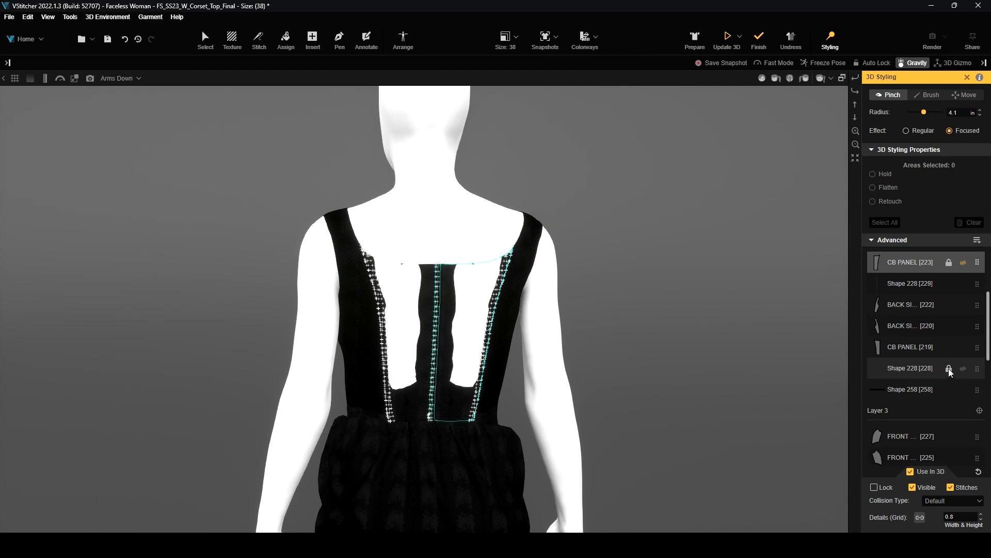
scroll(944, 376, down, 3)
scroll(947, 390, down, 4)
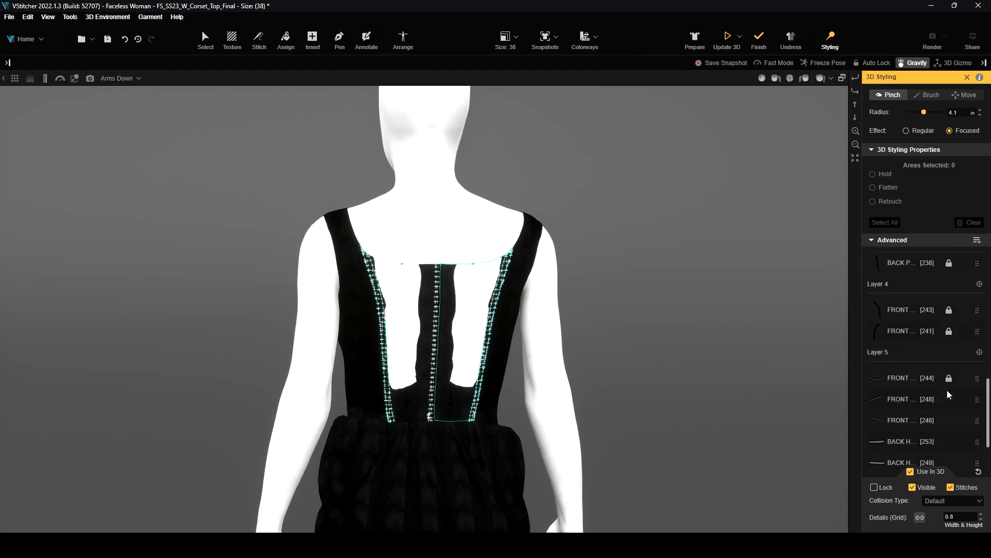
scroll(944, 392, up, 5)
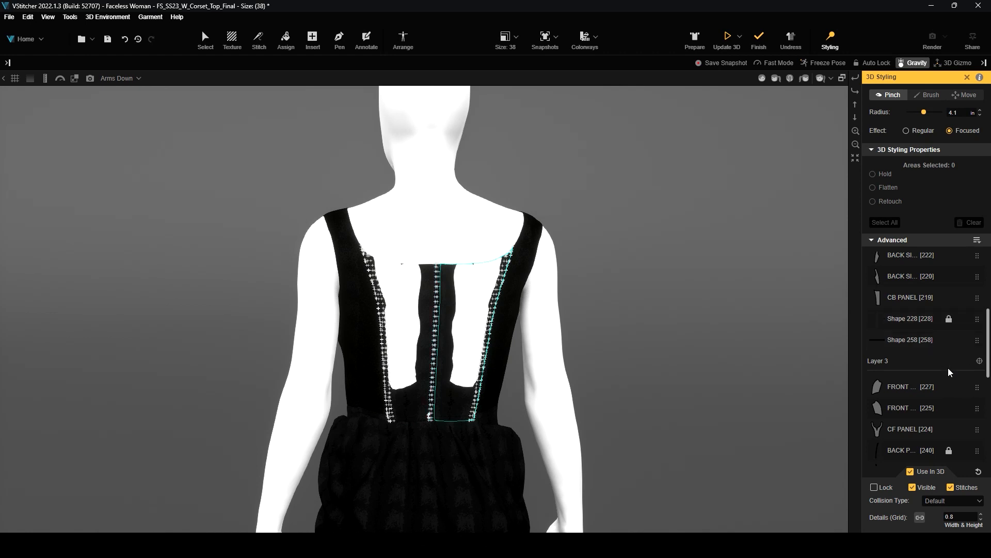
scroll(948, 366, down, 3)
click(949, 348)
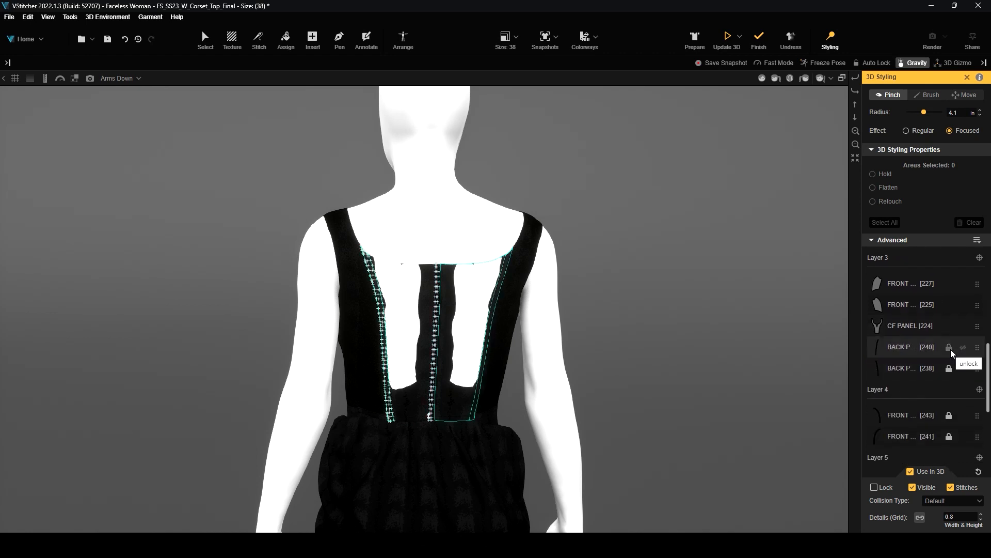
scroll(935, 382, down, 5)
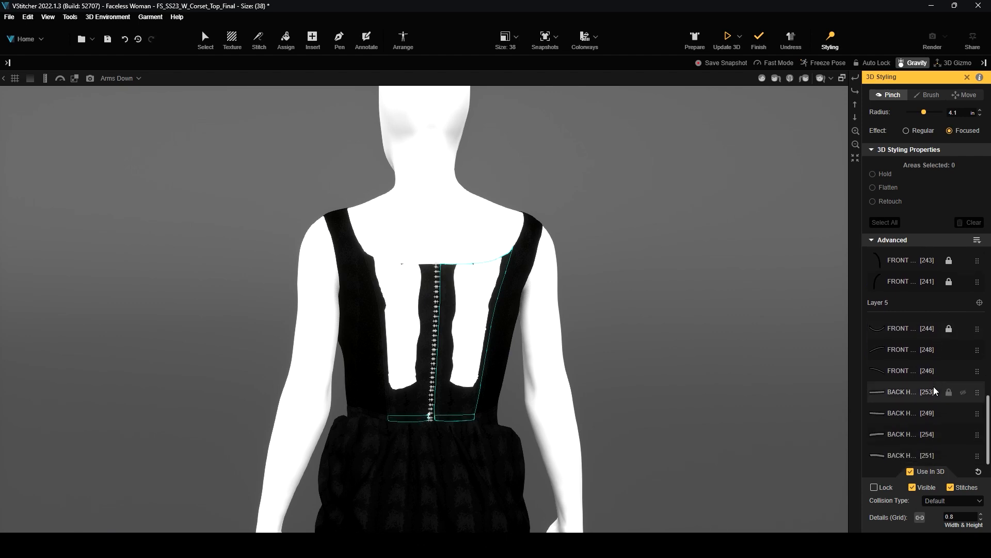
scroll(935, 388, up, 5)
scroll(936, 394, down, 3)
scroll(937, 394, up, 3)
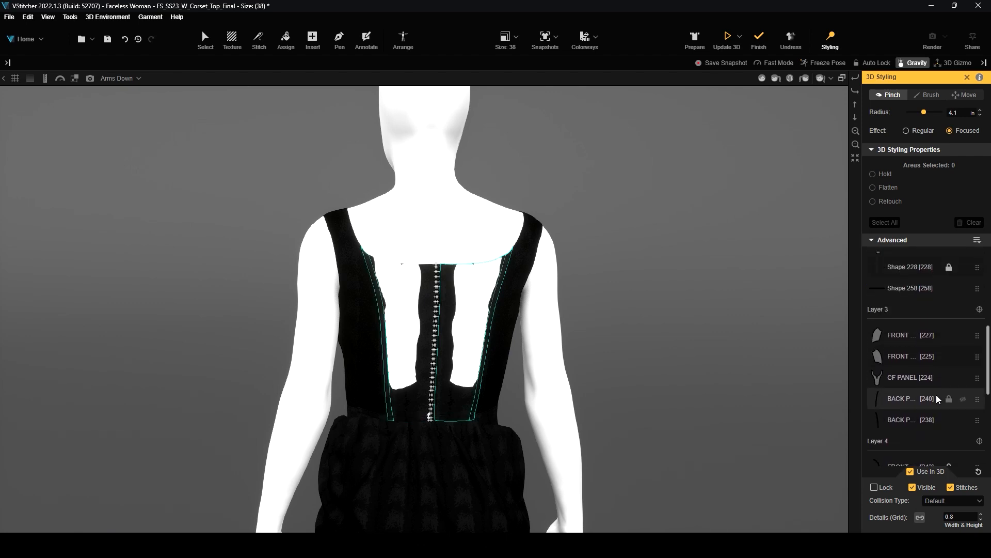
click(949, 267)
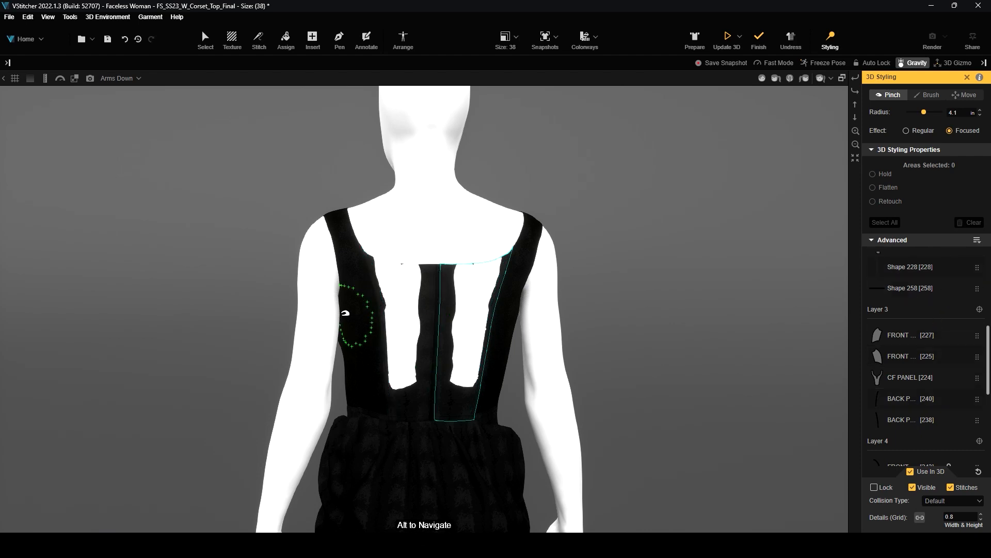
click(727, 38)
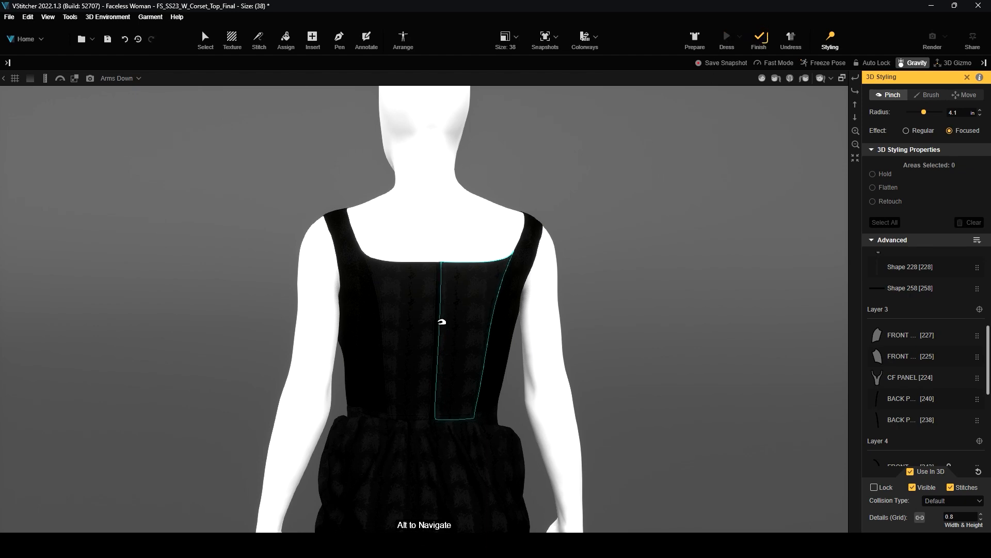
Step: Pinch an area on the right back of the bodice, re-simulate the dress and finish
drag(464, 282, 469, 259)
drag(409, 287, 415, 335)
scroll(409, 314, up, 1)
scroll(415, 335, down, 1)
drag(487, 308, 491, 323)
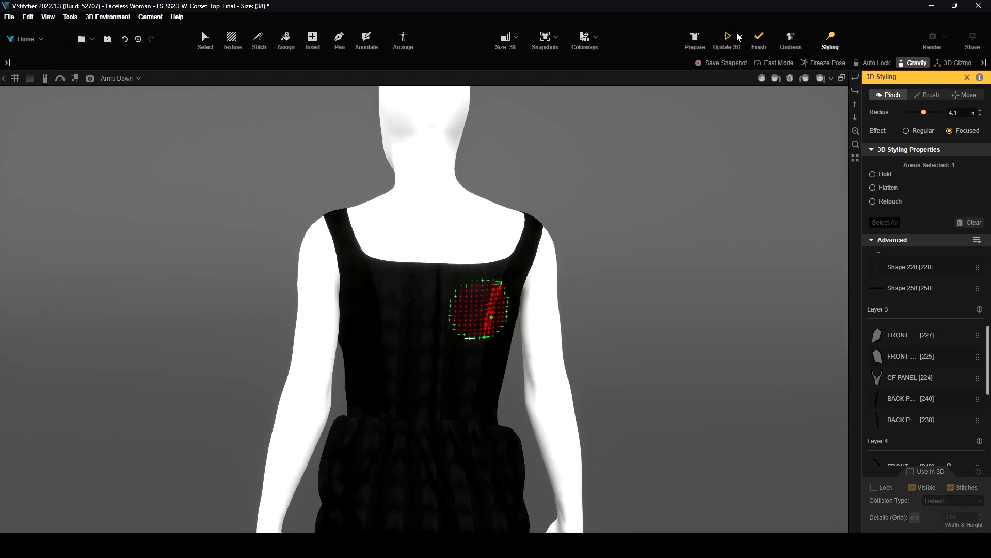
click(728, 38)
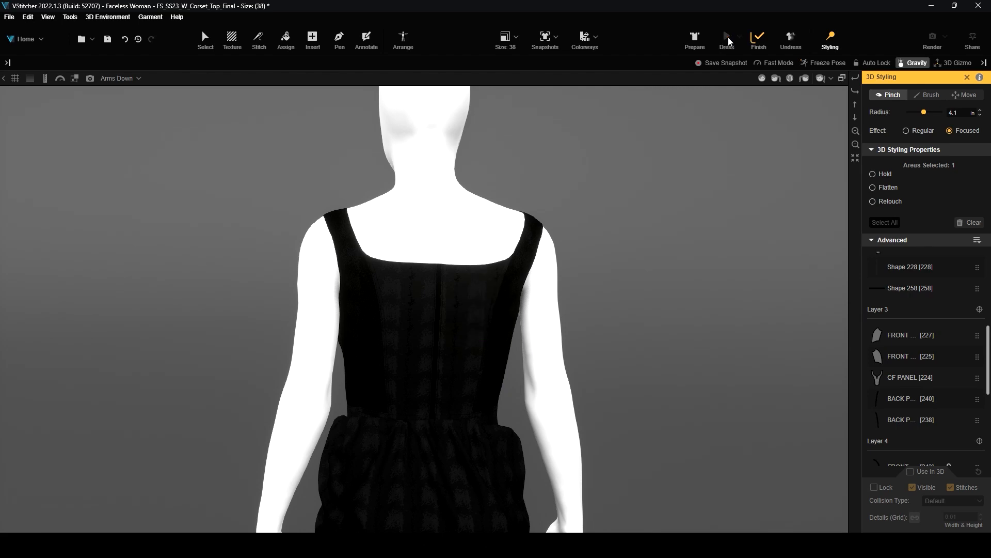
click(760, 40)
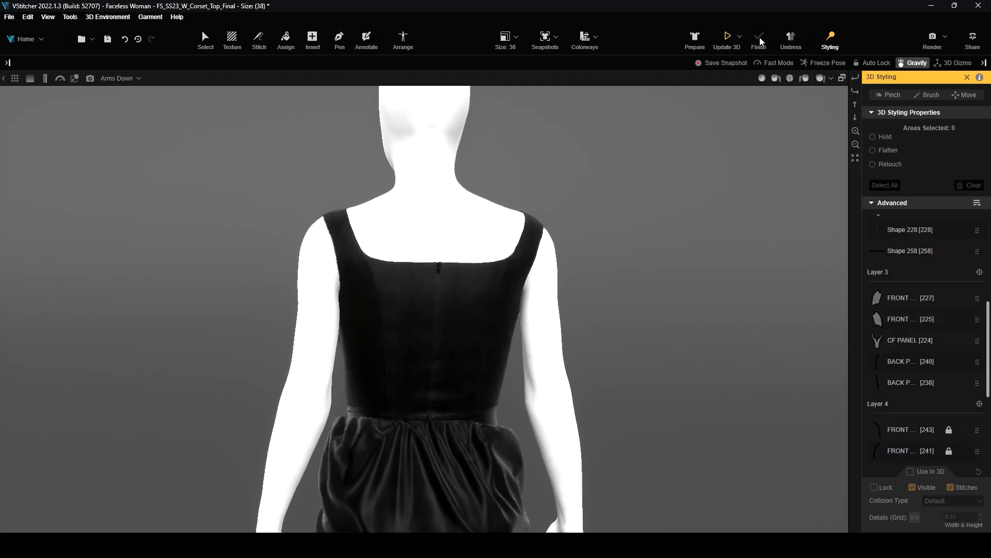
scroll(615, 365, down, 2)
drag(560, 337, 447, 332)
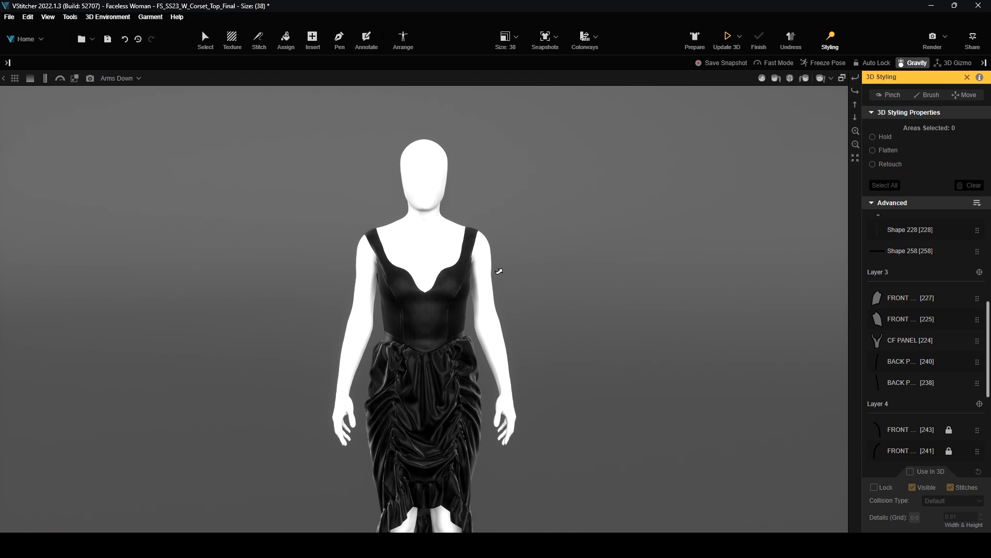
scroll(377, 322, up, 3)
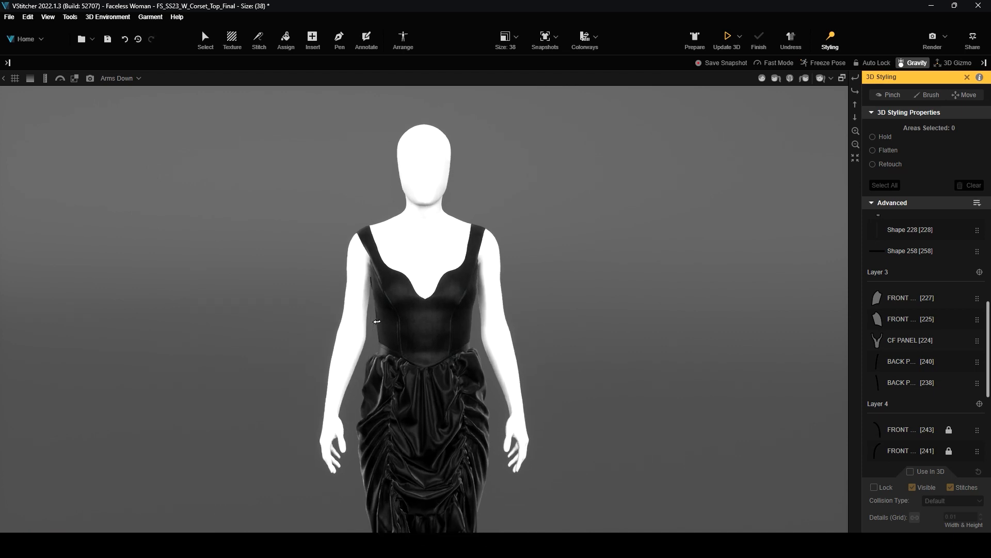
scroll(378, 322, up, 1)
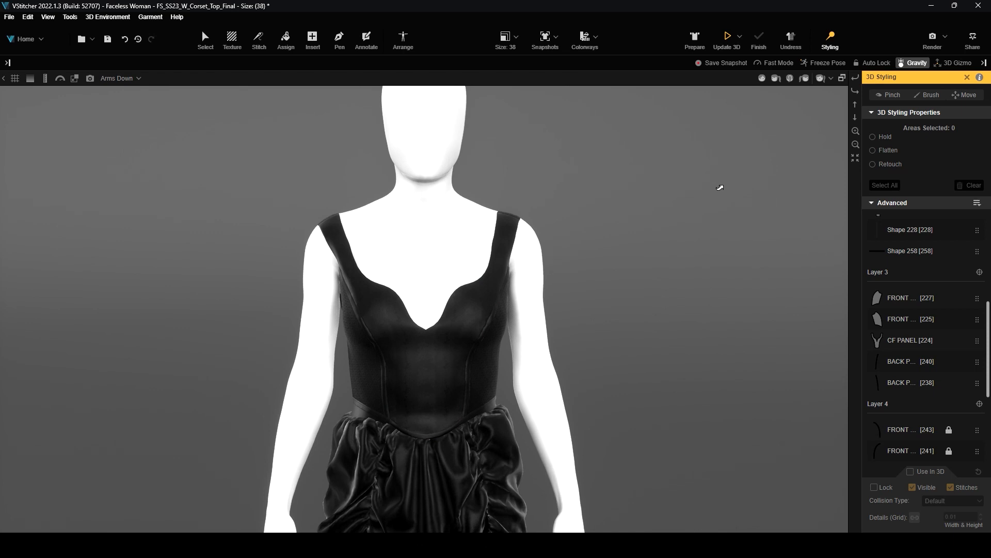
Step: Pinch the front shoulder strap on the avatar's right shoulder, pull it in toward the neck and finish the simulation
click(889, 95)
drag(338, 218, 374, 200)
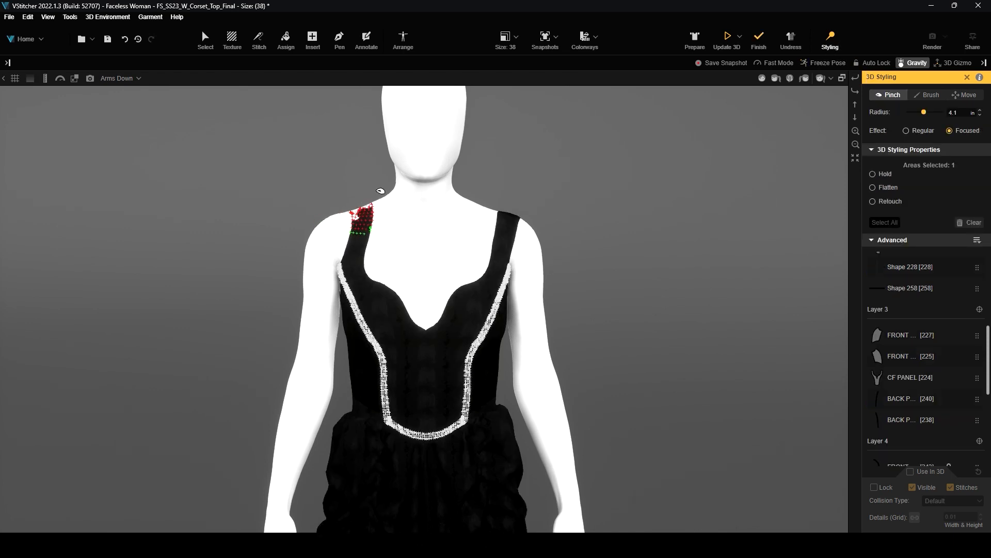
click(759, 37)
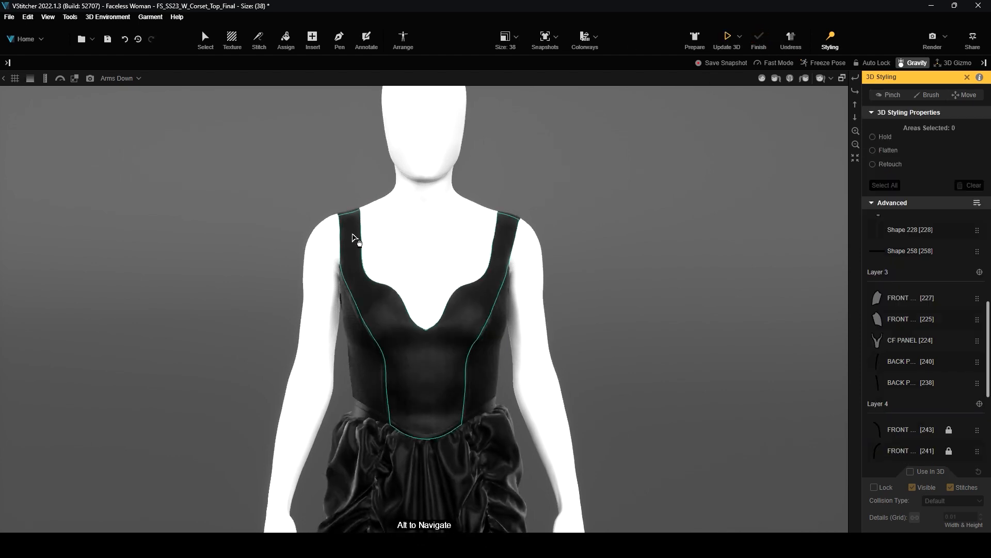
Step: Lock CF PANEL [224], activate the Pinch tool and unlock the panel again
click(355, 214)
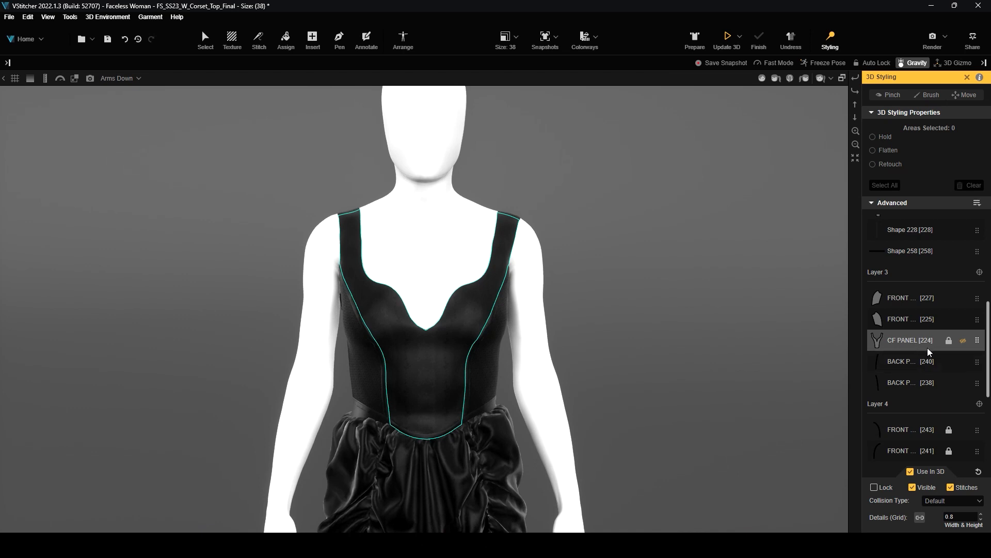
click(949, 341)
click(889, 95)
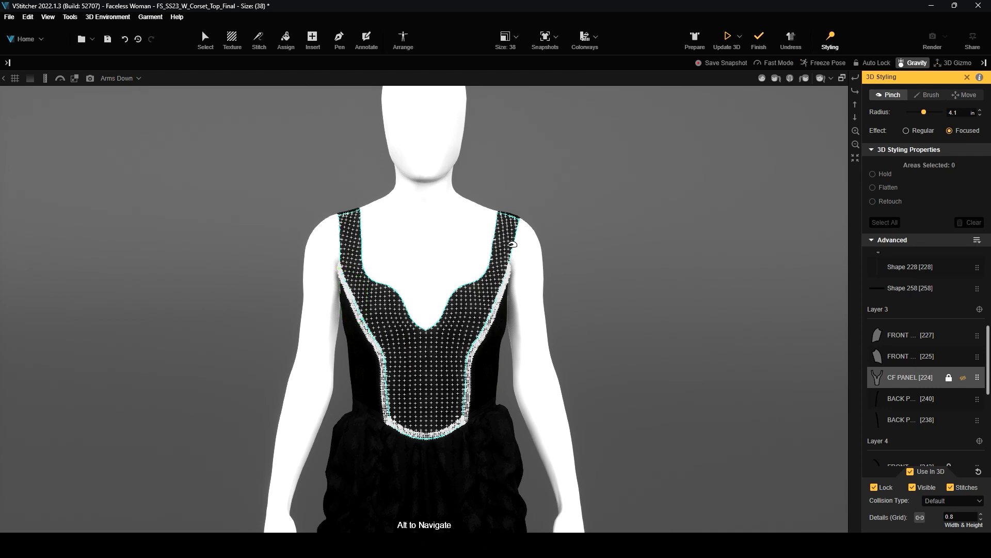
click(949, 377)
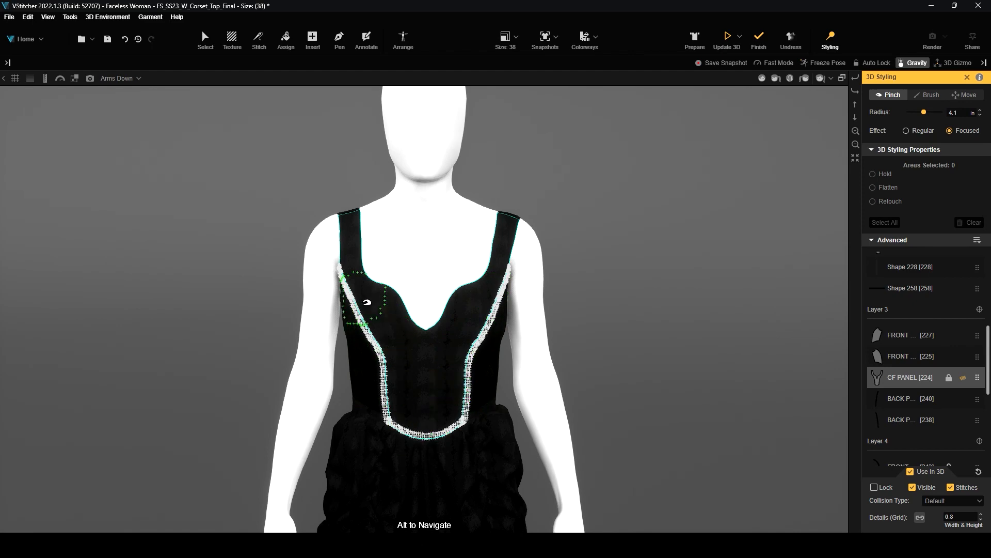
Step: Exclude CF PANEL [224] from 3D use, re-simulate the dress without it and finish
alt+drag(593, 332, 630, 331)
right_drag(630, 330, 451, 347)
right_drag(171, 319, 273, 310)
scroll(896, 371, down, 2)
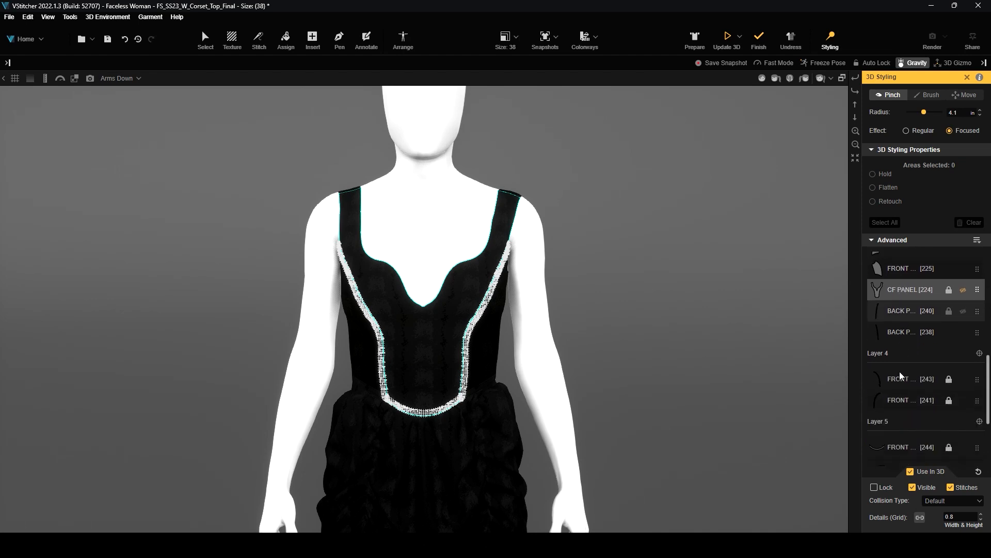
scroll(754, 390, down, 5)
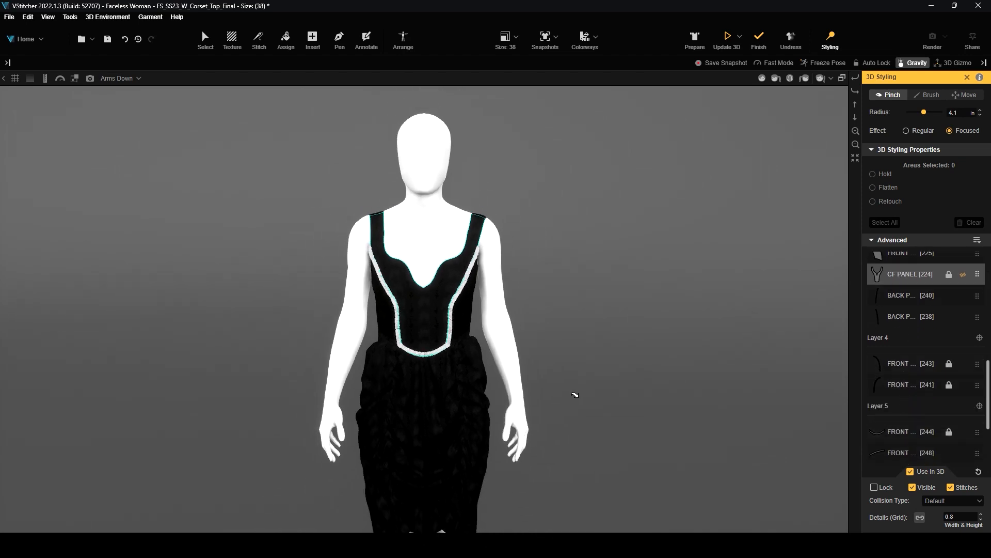
click(909, 471)
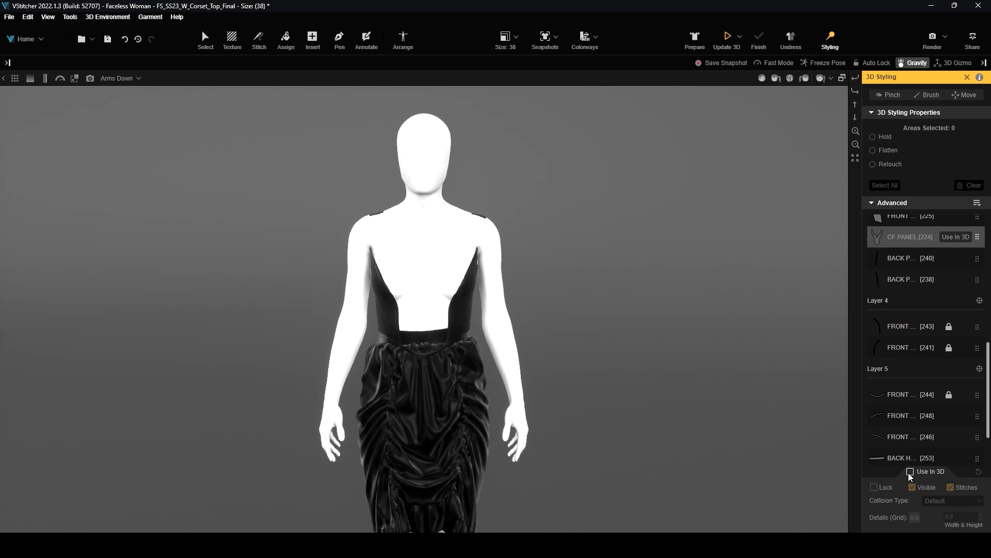
click(727, 39)
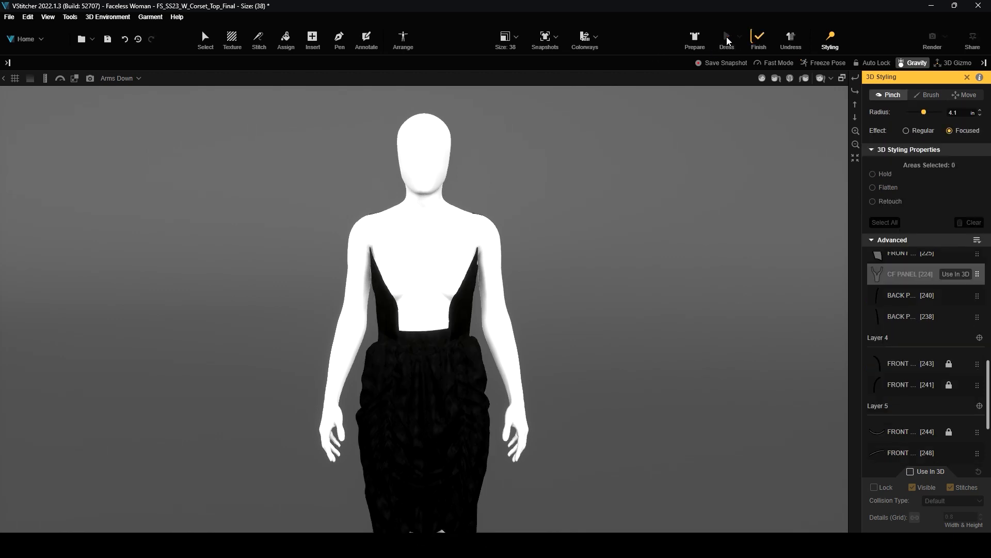
right_drag(646, 217, 675, 293)
click(759, 39)
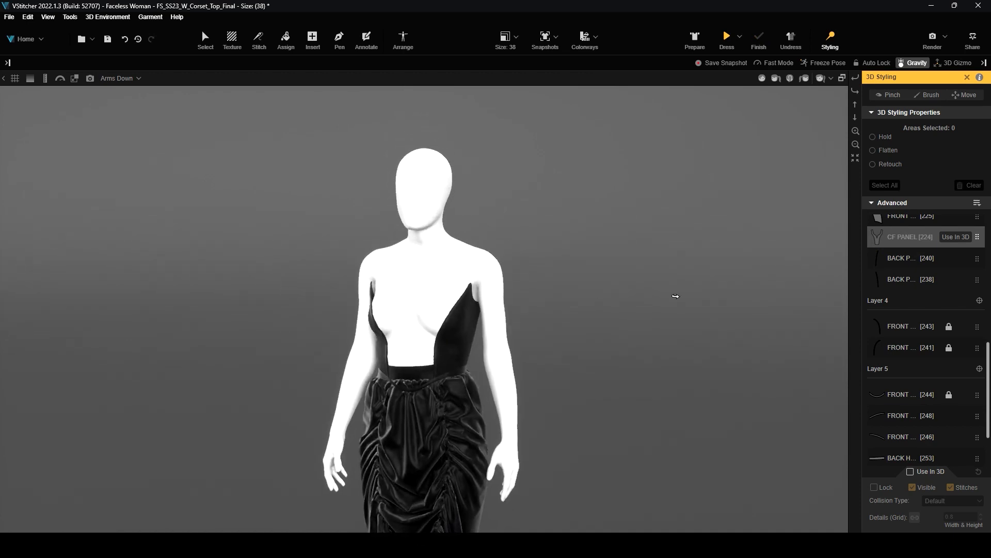
Step: Include CF PANEL [224] in 3D again, dress the avatar and finish the simulation
click(945, 237)
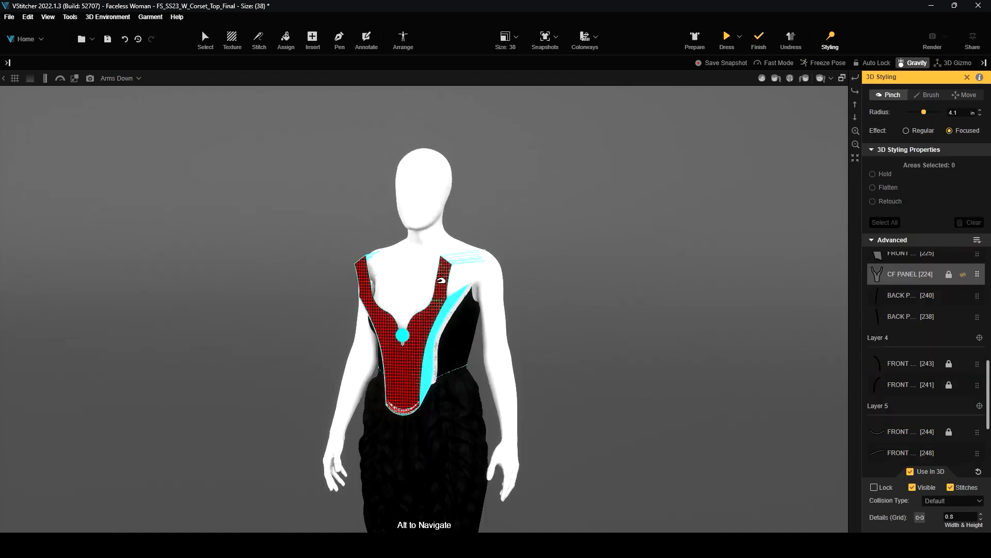
click(726, 37)
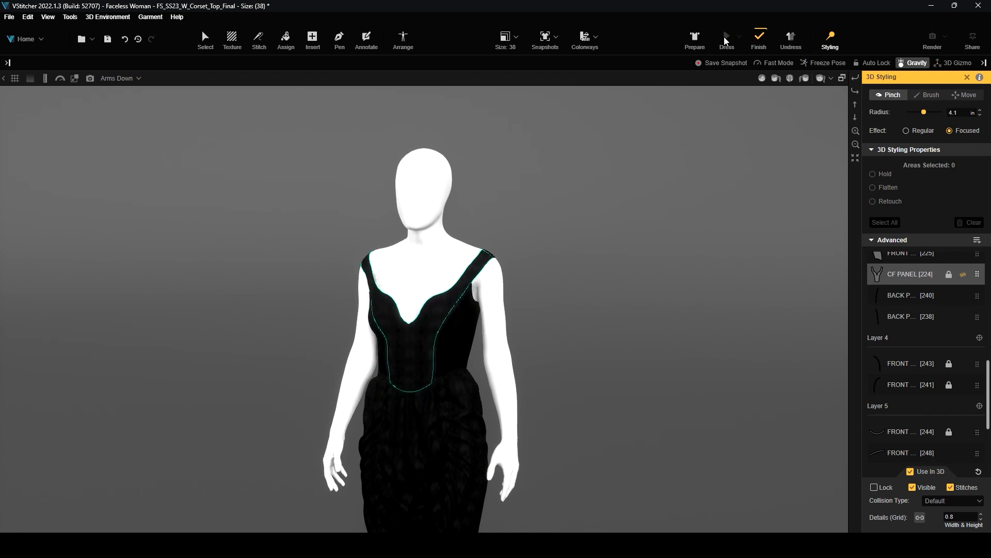
click(759, 39)
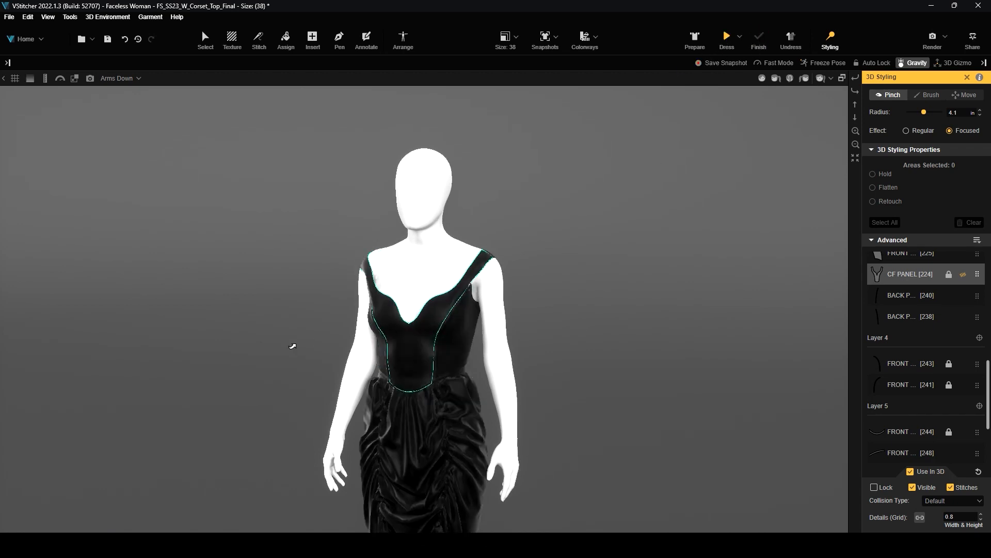
Step: Select front panel [225] on the side of the bodice and make it invisible
scroll(463, 330, up, 3)
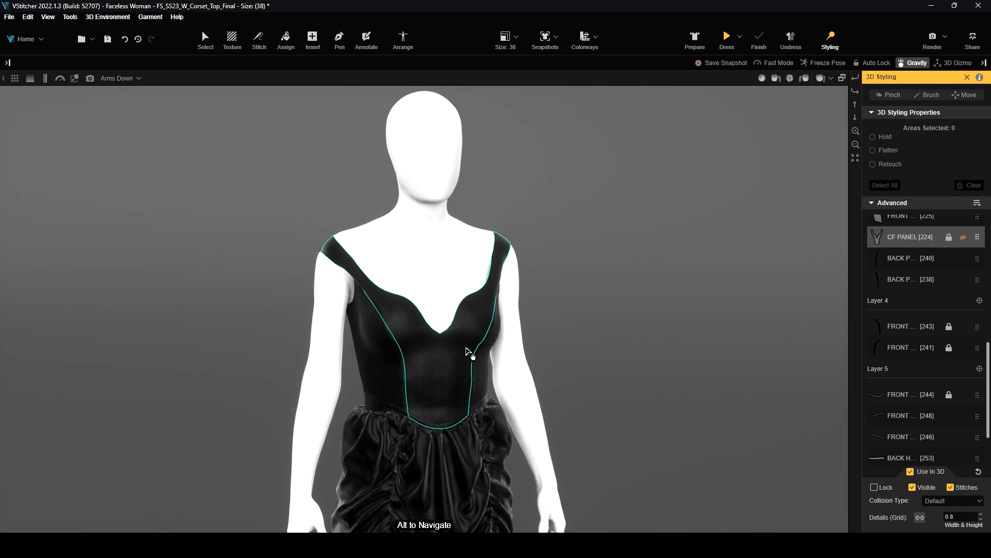
click(391, 369)
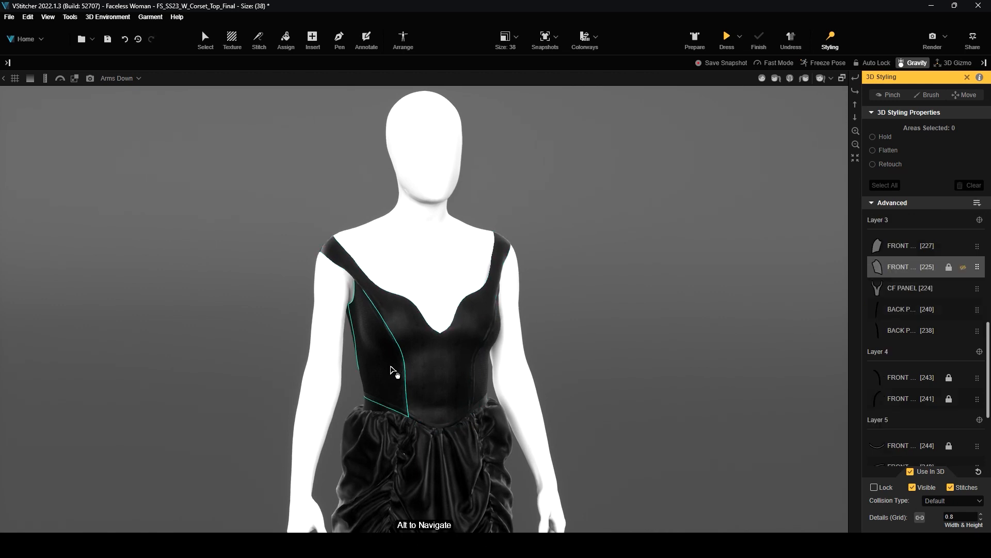
drag(283, 385, 333, 340)
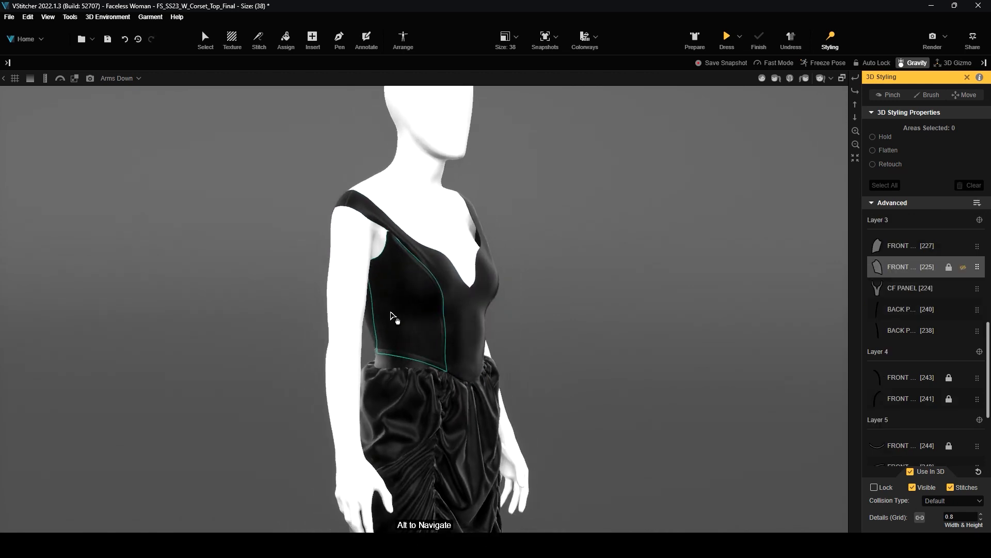
click(913, 488)
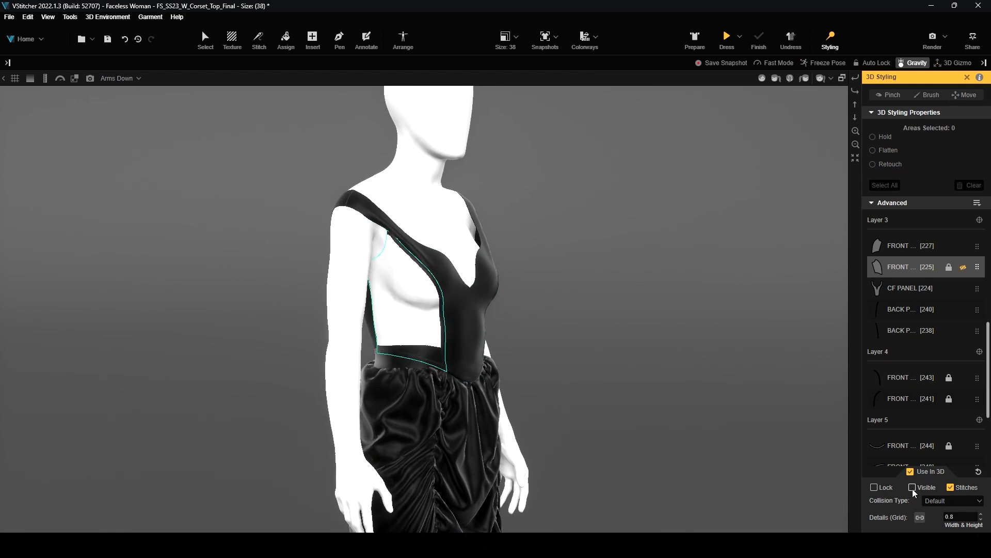
drag(712, 409, 429, 345)
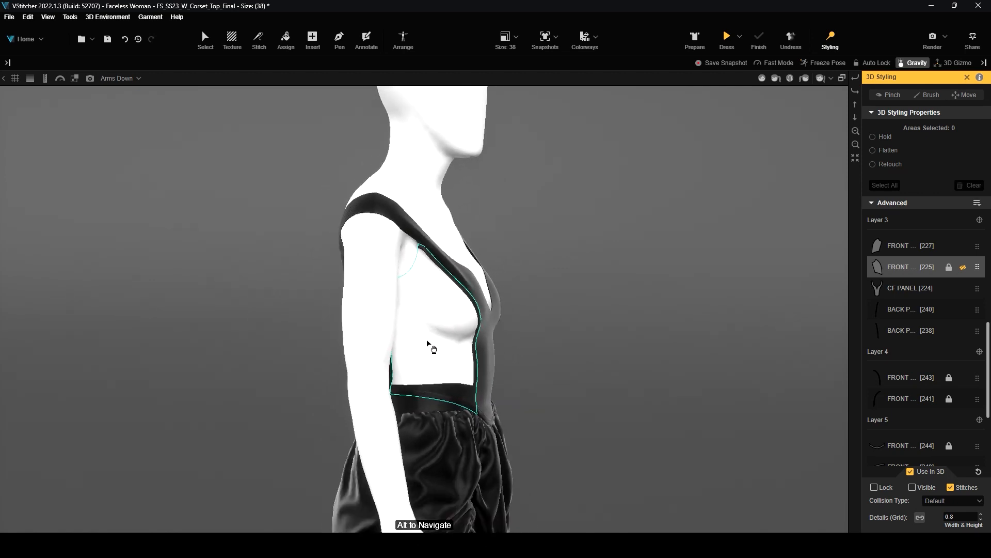
Step: Hide the avatar and make front panel [225] visible again
right_click(408, 153)
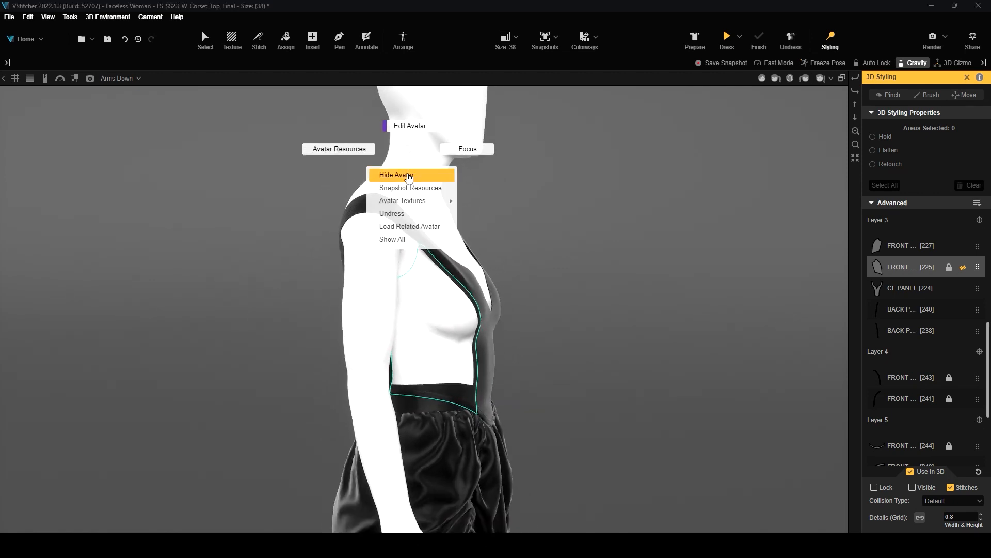
click(409, 176)
drag(581, 359, 821, 463)
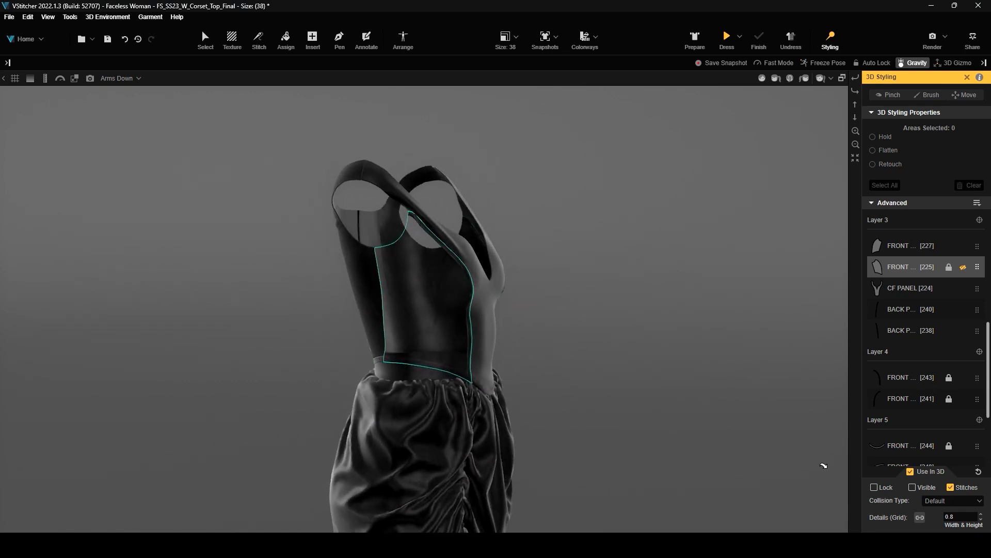
click(915, 490)
click(913, 487)
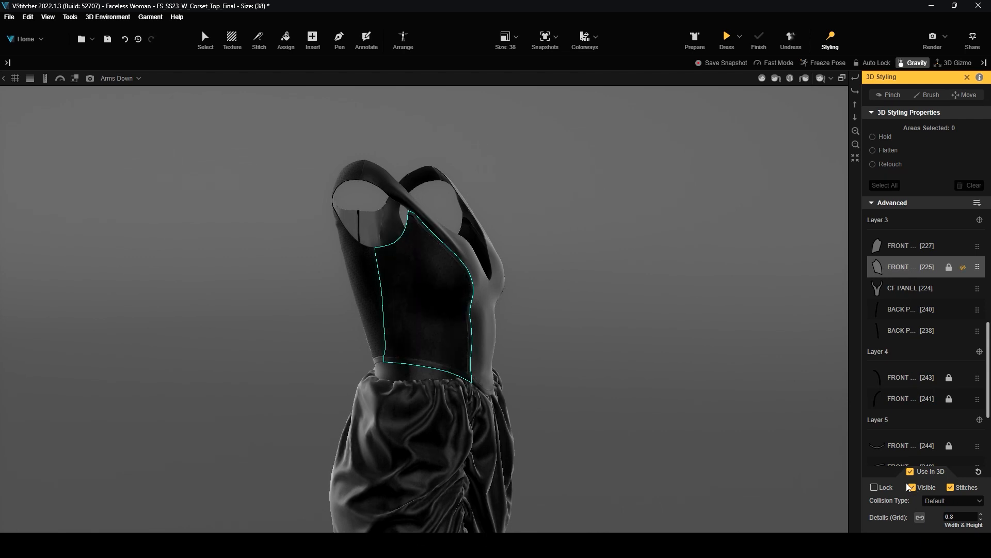
Step: Switch the stitches of front panel [225] off and on again
drag(611, 341, 411, 325)
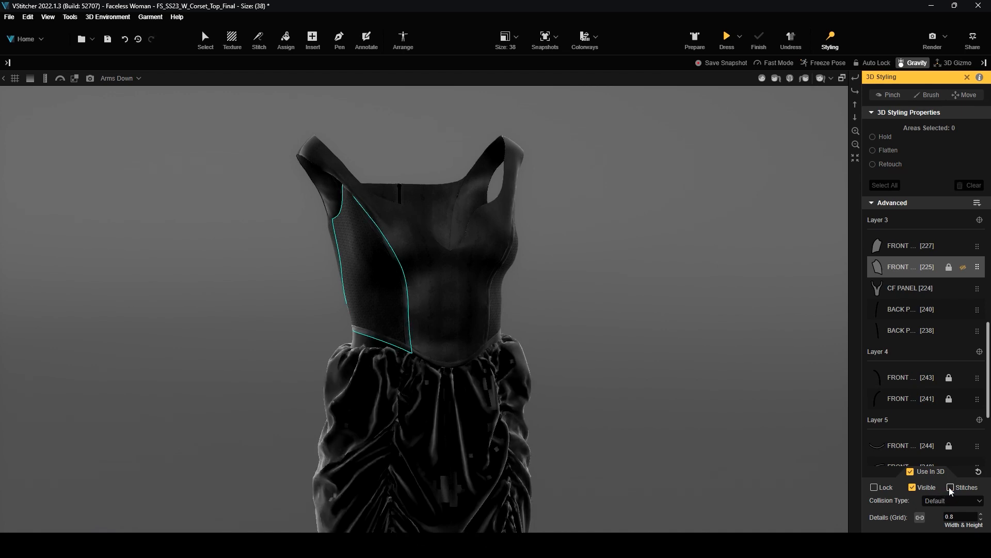
scroll(746, 446, down, 3)
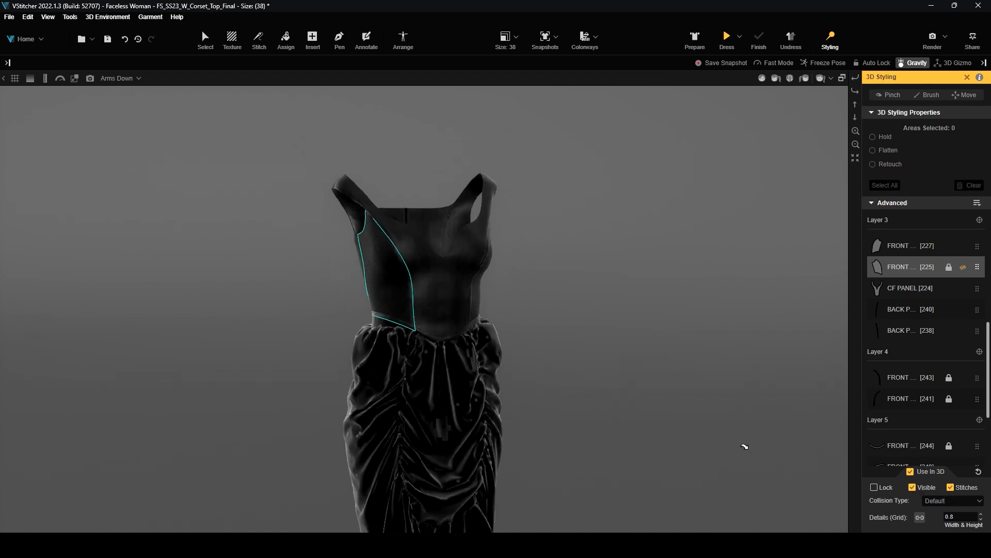
click(721, 40)
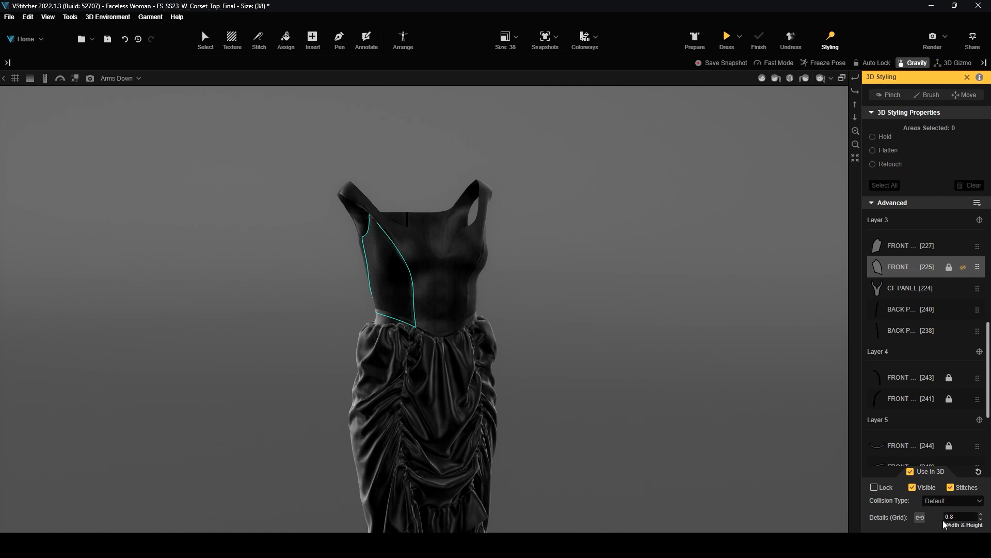
Step: Display the Tension Map on the dress and examine the grid density of the bodice mesh
drag(560, 288, 391, 289)
scroll(428, 306, up, 2)
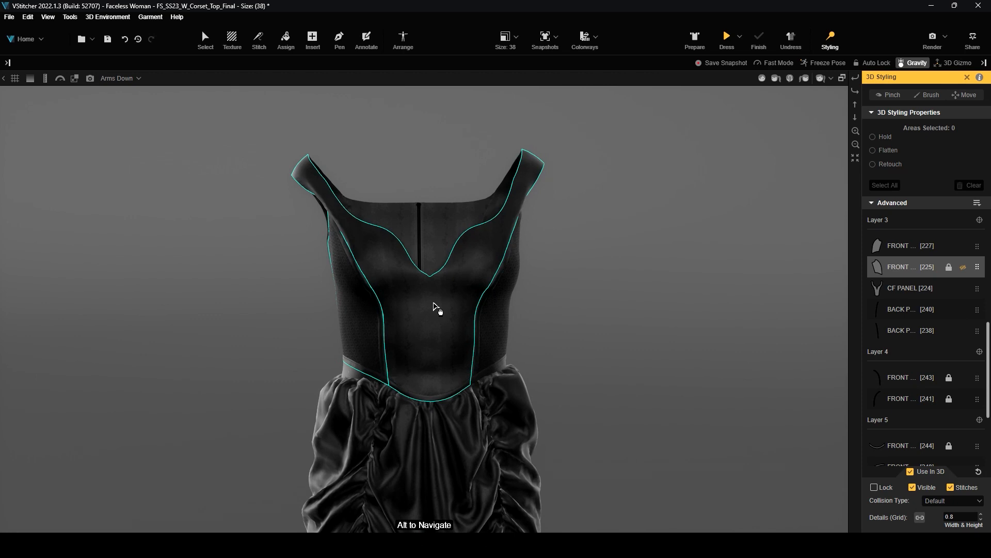
click(15, 80)
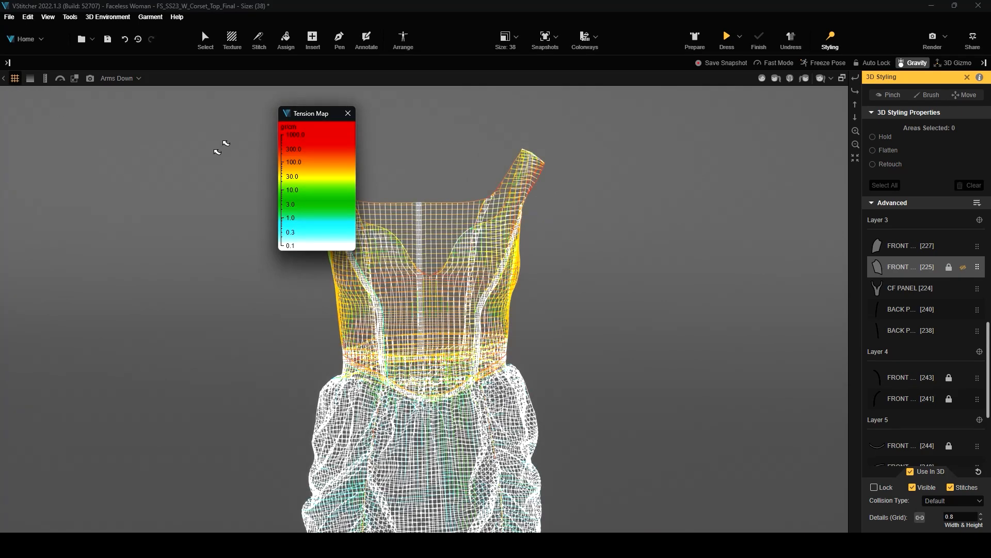
drag(310, 115, 199, 159)
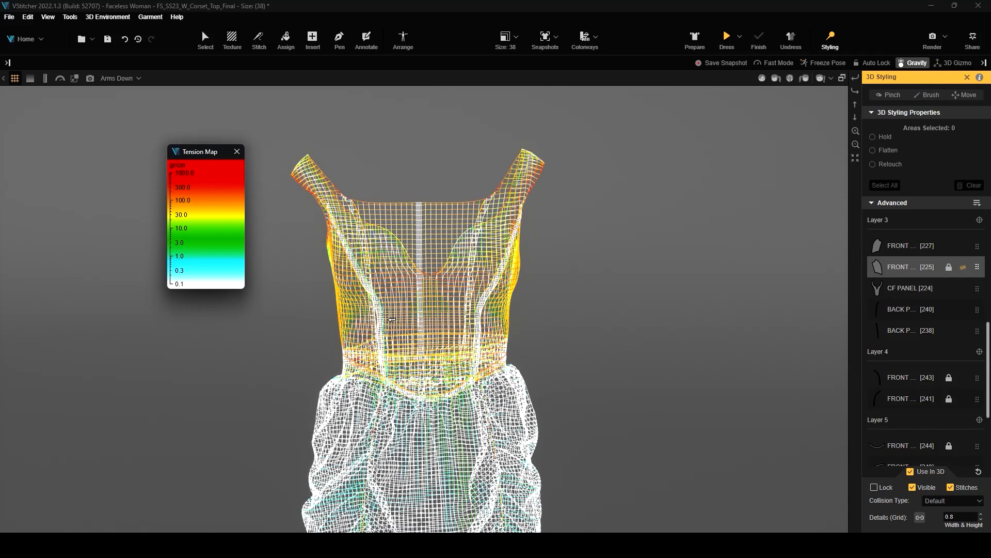
mouse_move(394, 314)
drag(296, 357, 400, 228)
scroll(396, 225, up, 6)
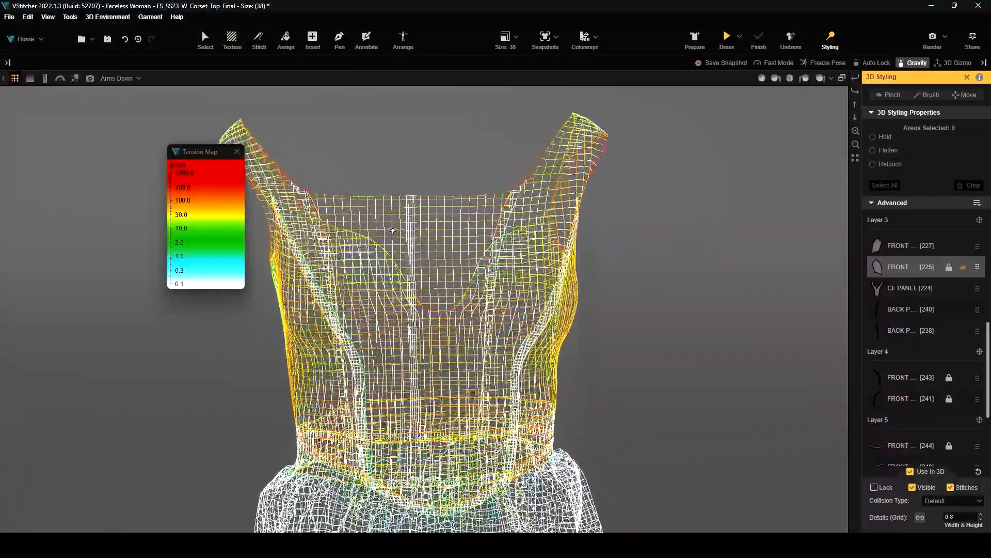
mouse_move(377, 214)
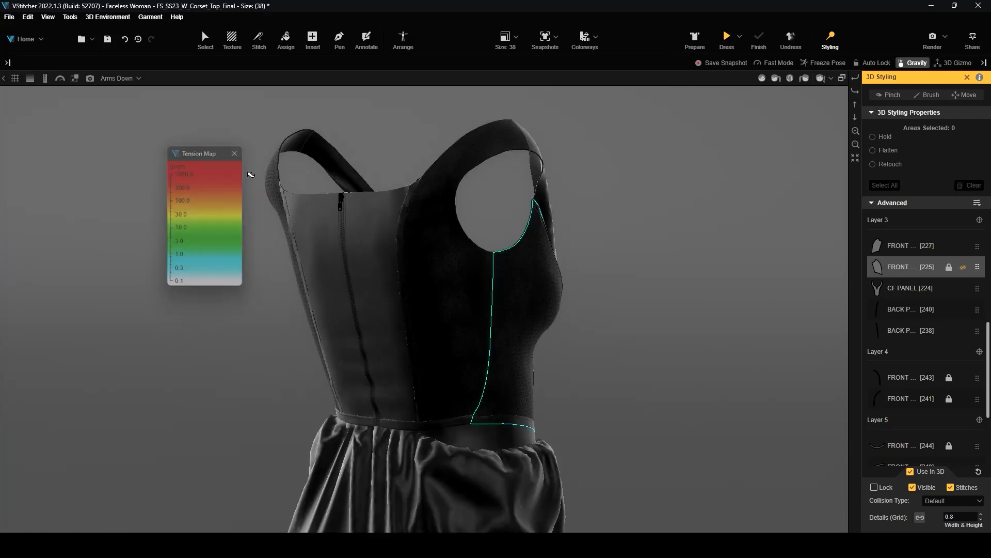
Step: Set the Details (Grid) value of CB PANEL [219] to 0.4, re-simulate the dress and show its mesh in the Tension Map
click(312, 233)
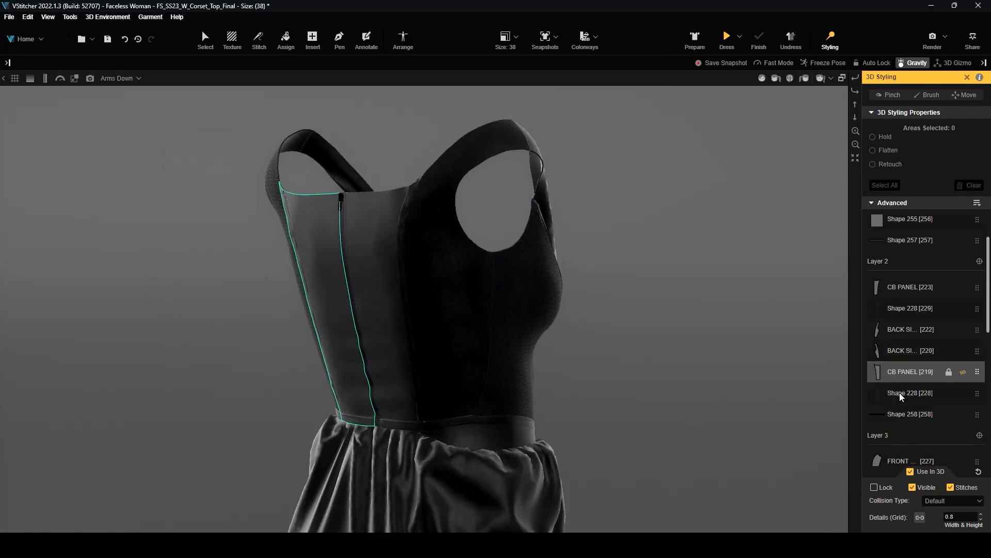
click(956, 516)
click(932, 515)
click(727, 39)
click(755, 39)
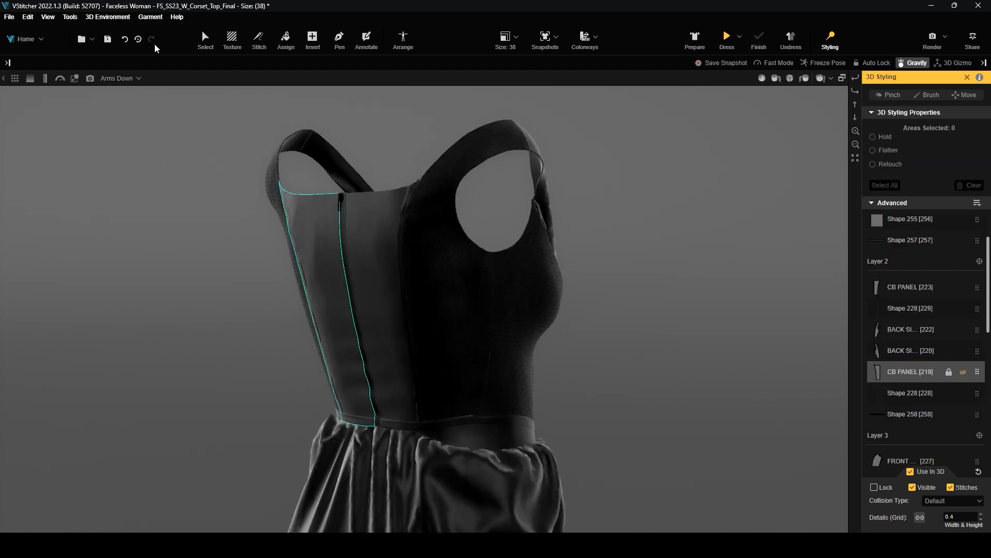
click(17, 80)
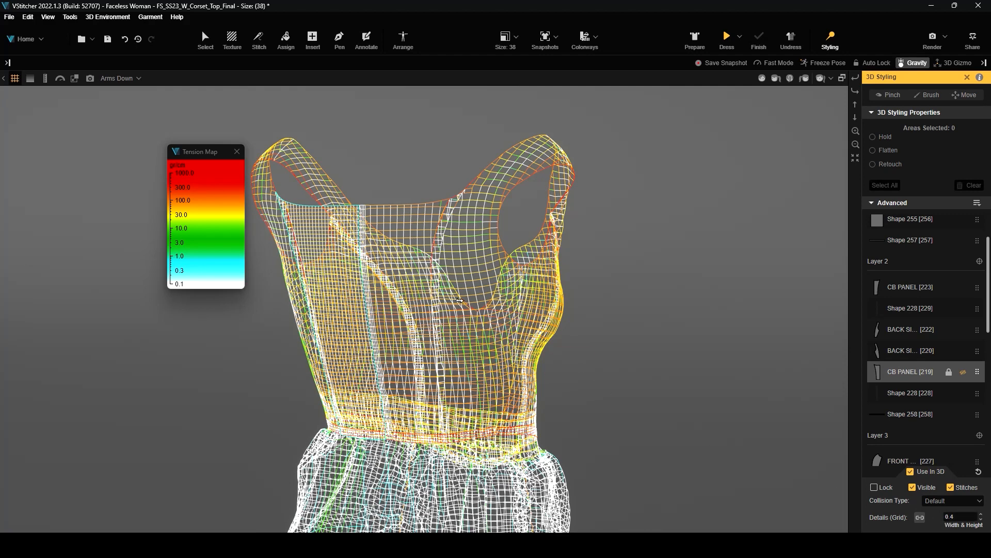
Step: Set the Details (Grid) value of CB PANEL [219] to 2, re-simulate the dress and display the Tension Map again
click(237, 151)
click(953, 516)
text(2)
key(Return)
click(727, 38)
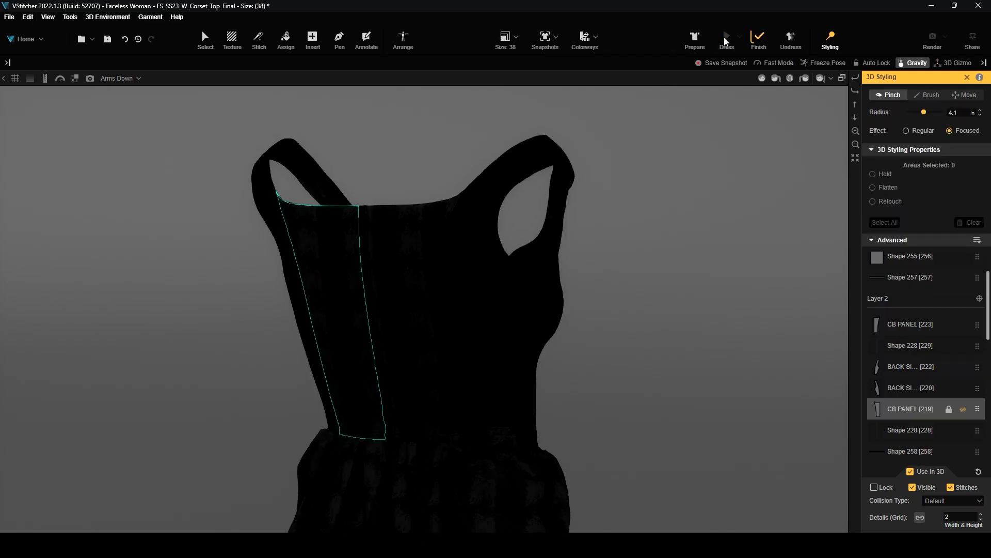
click(759, 39)
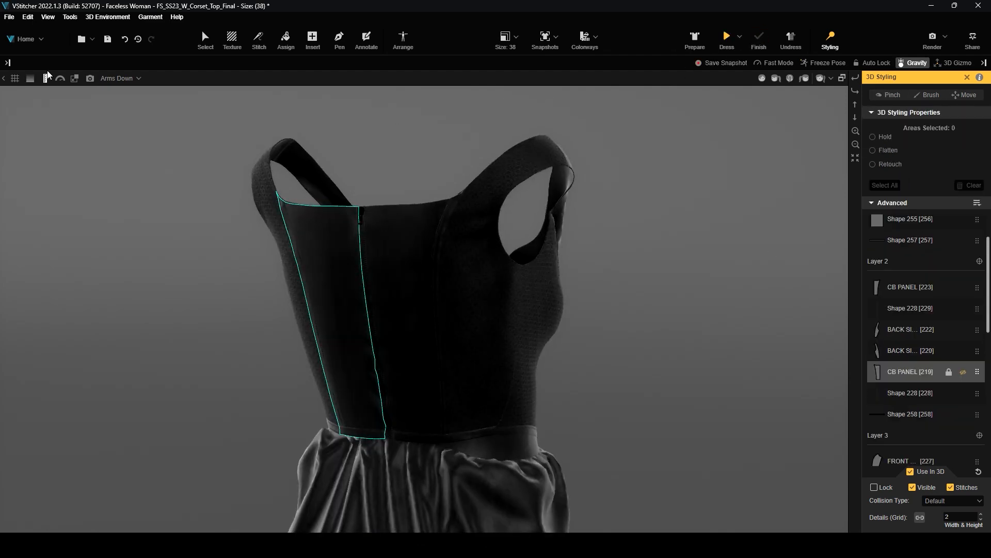
click(15, 78)
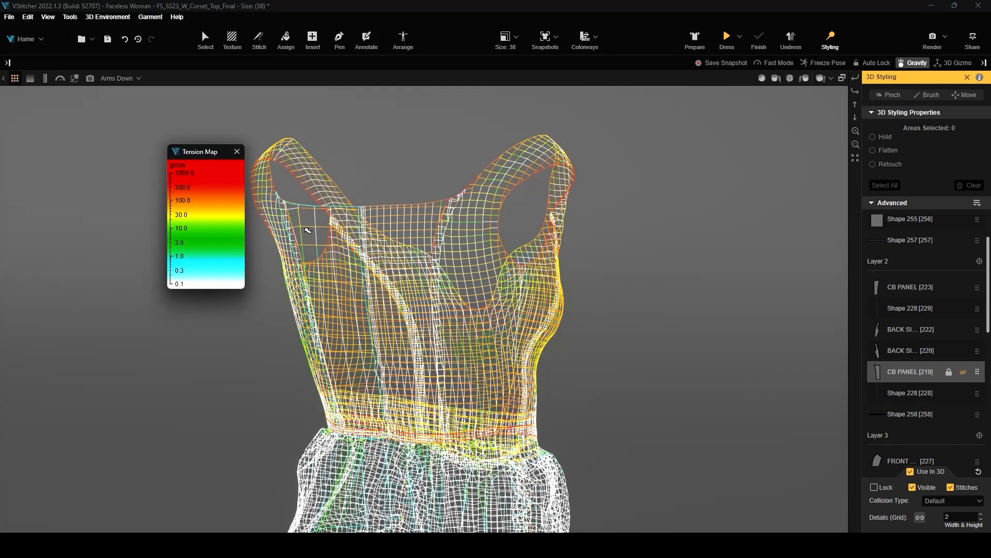
Step: Hide the Tension Map, set the Details (Grid) value of CB PANEL [219] to 0.8 and finish the drape
click(237, 152)
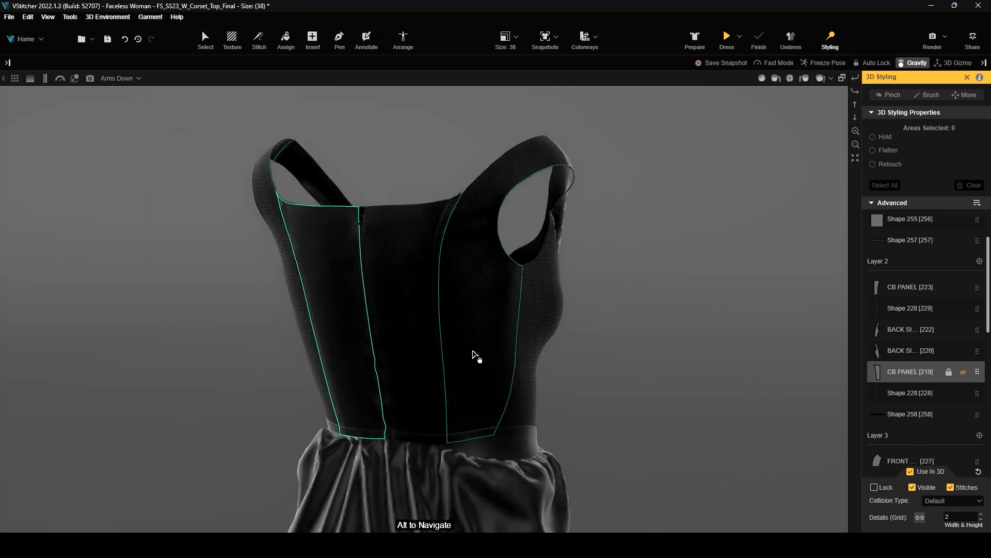
click(945, 518)
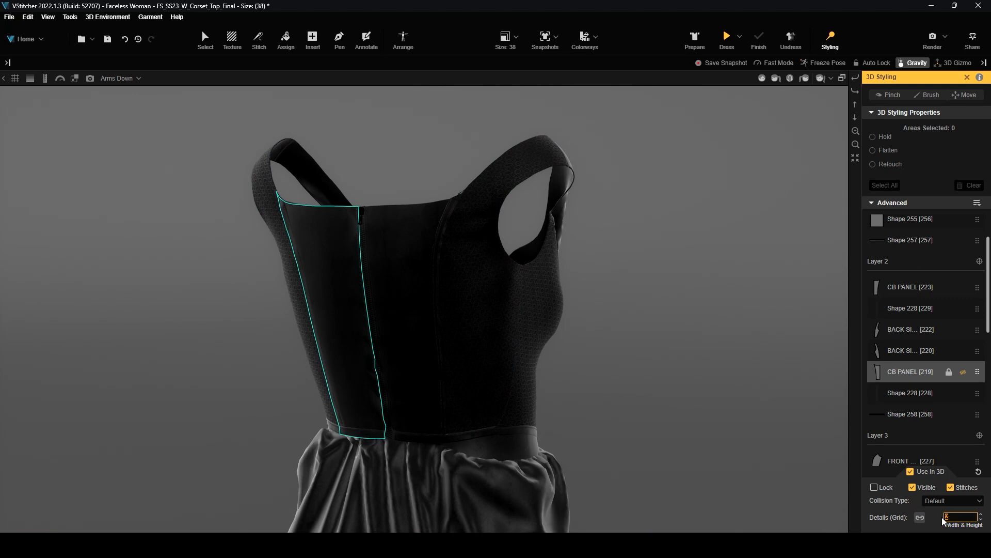
text(.8)
key(Return)
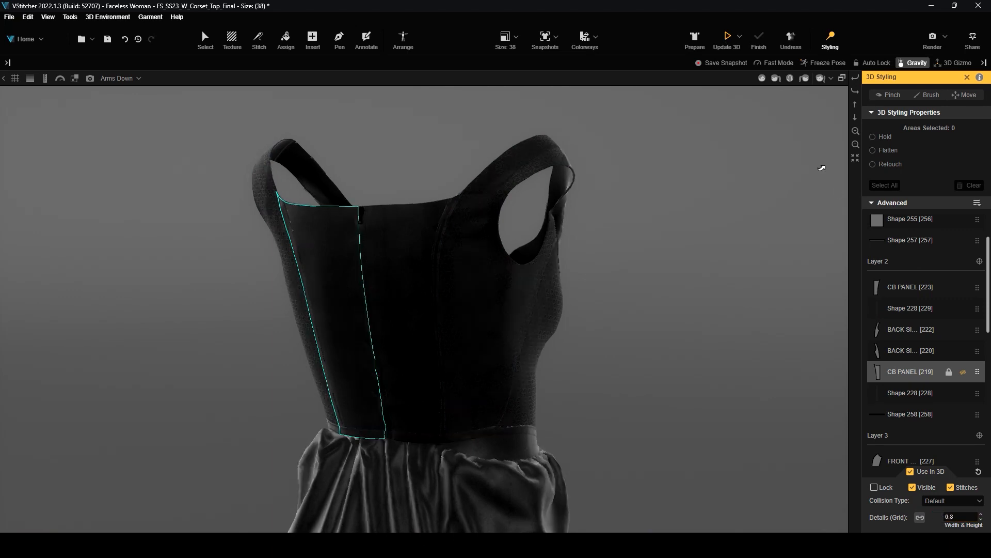
click(758, 39)
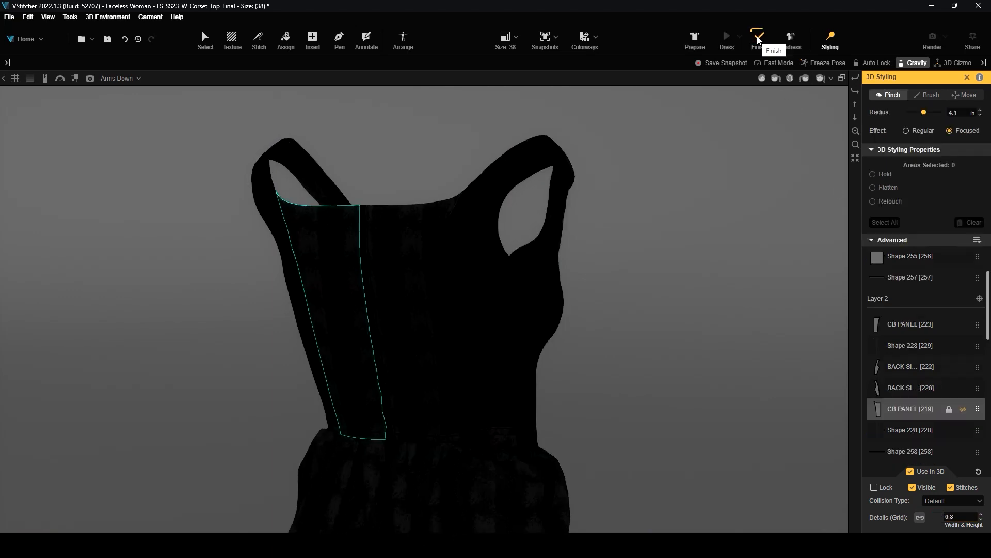
Step: Set the Details (Grid) value of the skirt's Shape 255 [255] to 2 and re-simulate the dress
mouse_move(726, 316)
right_down()
mouse_move(797, 439)
mouse_move(765, 492)
mouse_move(536, 487)
mouse_move(540, 442)
mouse_move(414, 421)
mouse_move(394, 361)
mouse_move(398, 255)
right_up()
scroll(381, 268, down, 2)
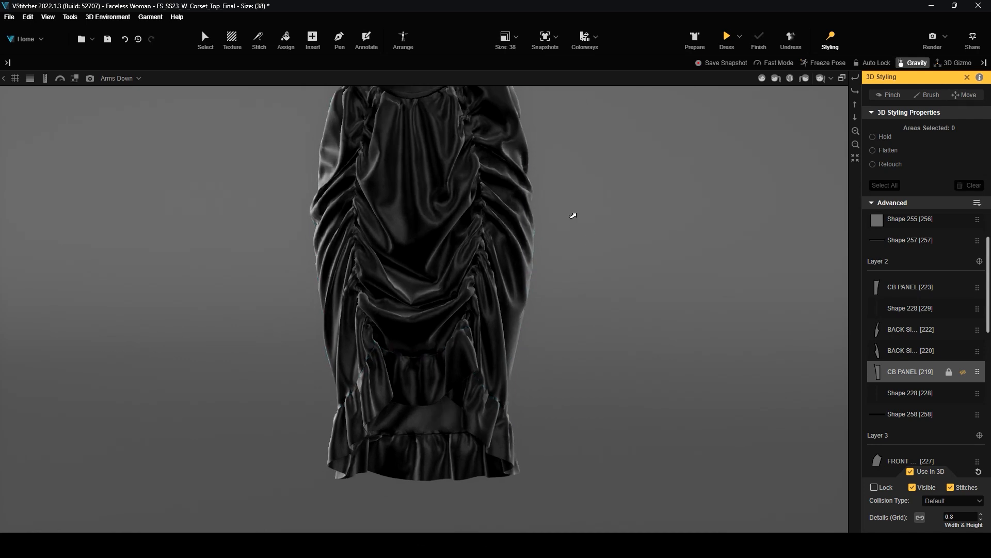
middle_drag(580, 222, 578, 270)
click(424, 270)
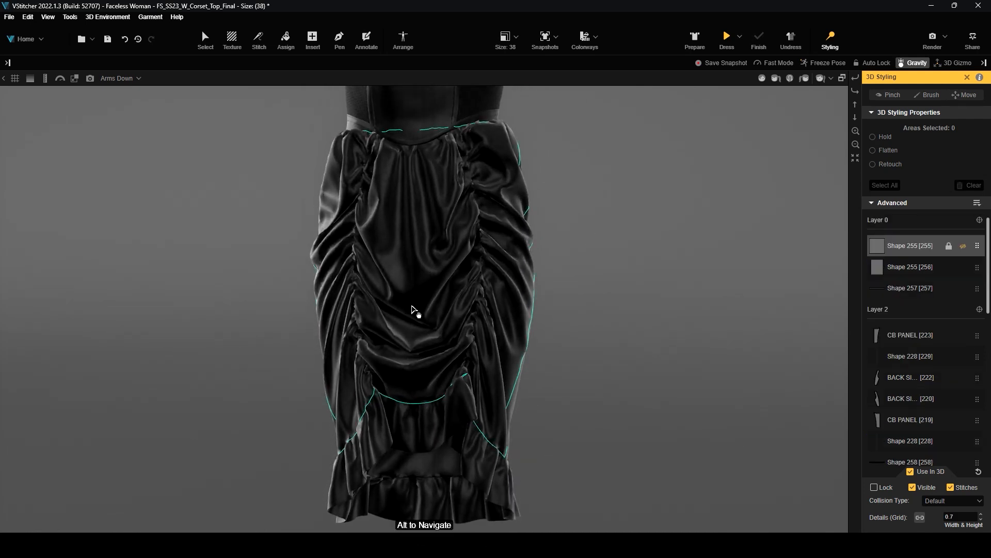
click(960, 516)
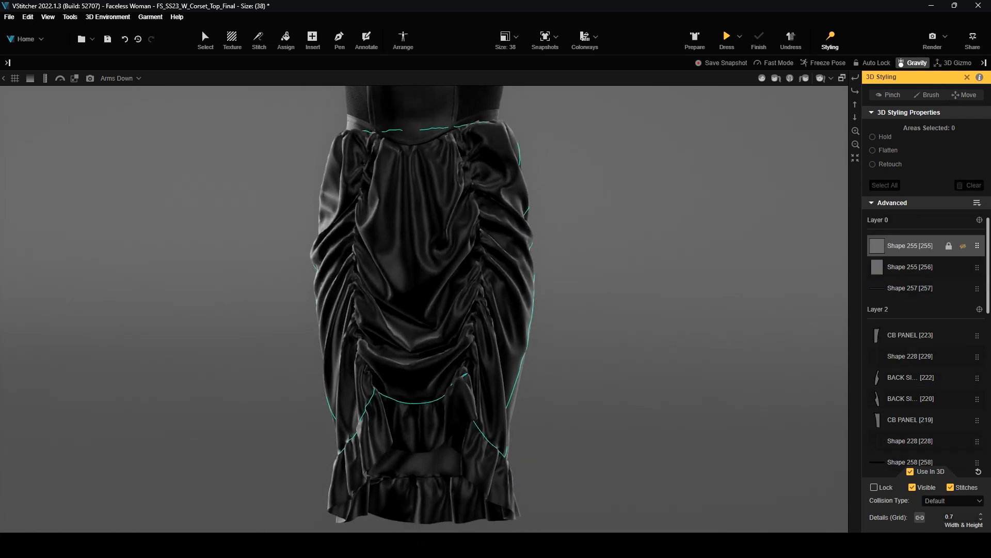
key(BackSpace)
key(BackSpace)
key(BackSpace)
text(2)
key(Return)
click(726, 36)
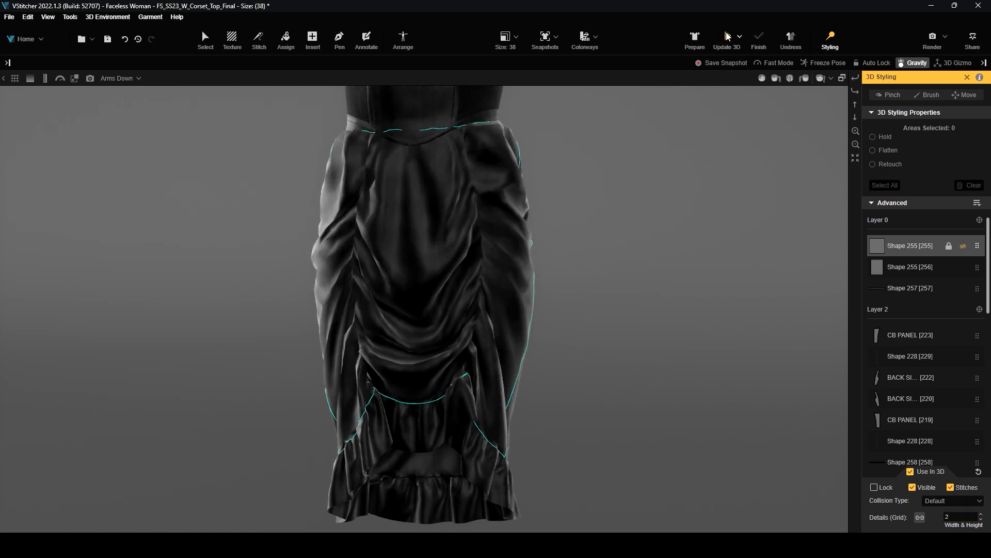
click(759, 37)
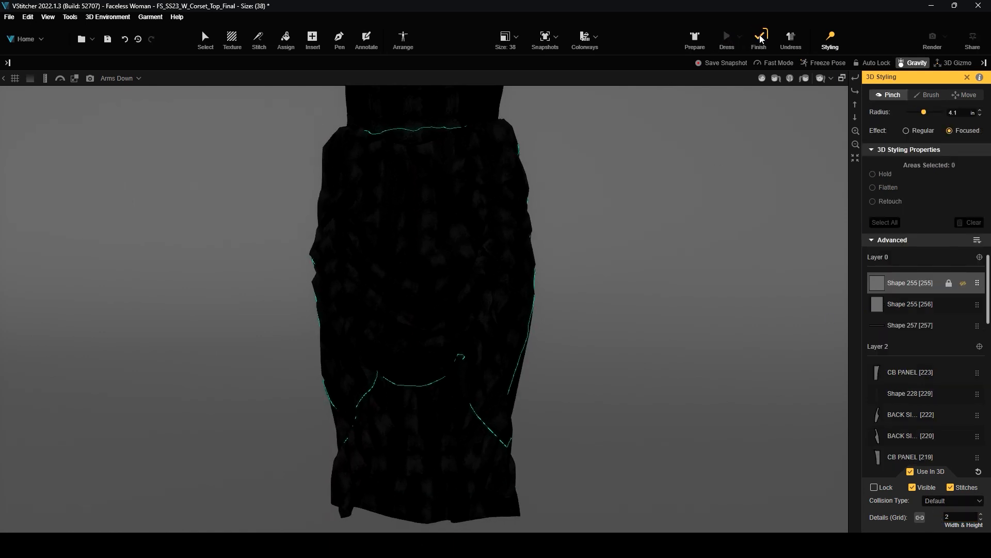
drag(651, 209, 612, 242)
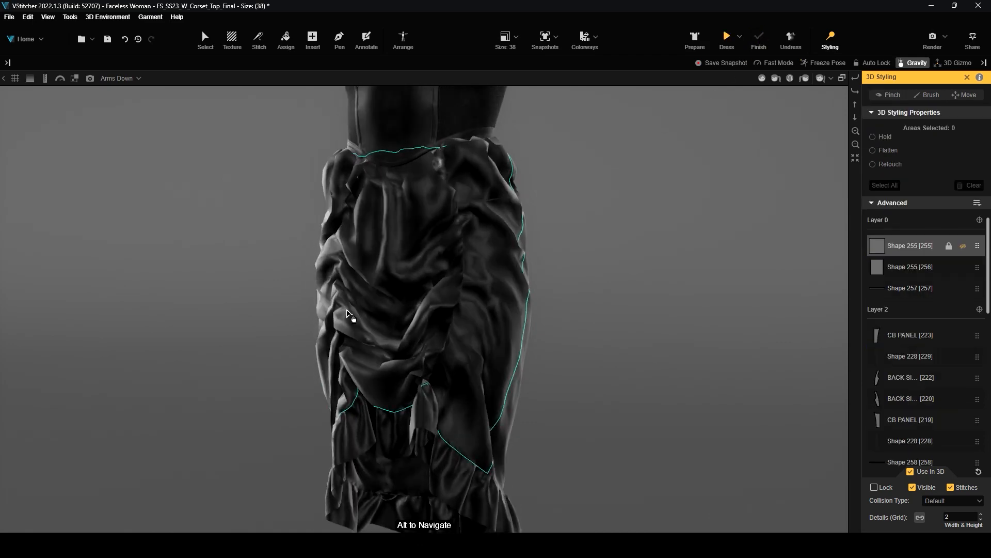
scroll(335, 325, up, 3)
drag(182, 317, 196, 322)
Step: Set the Details (Grid) value of the skirt's Shape 255 [255] to 0.5 and re-simulate the dress
click(60, 78)
drag(954, 516, 941, 515)
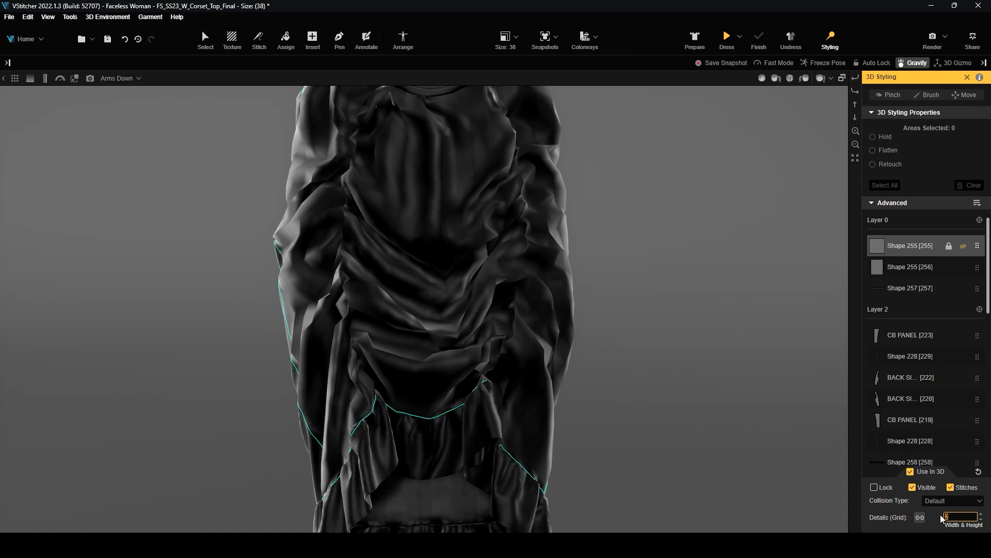
text(.5)
key(Return)
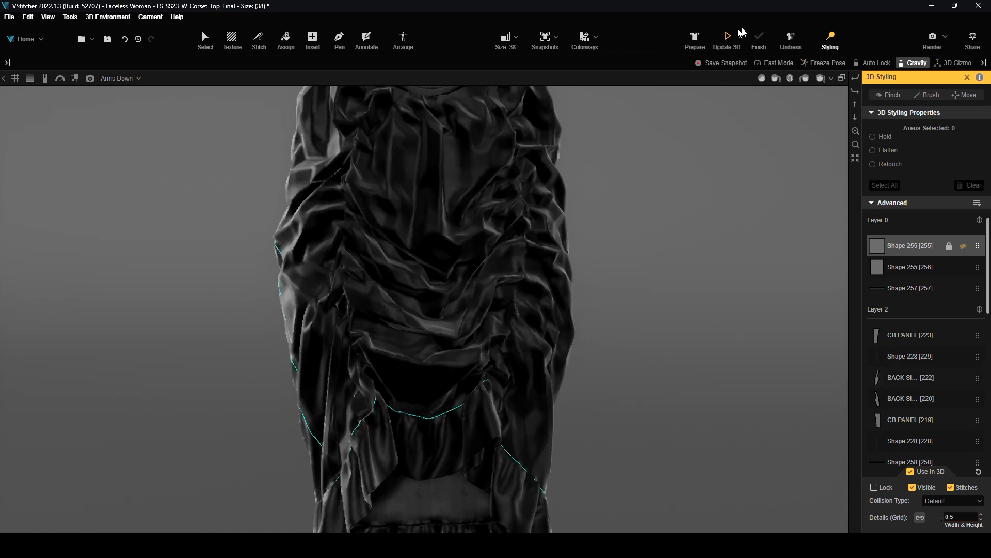
click(727, 37)
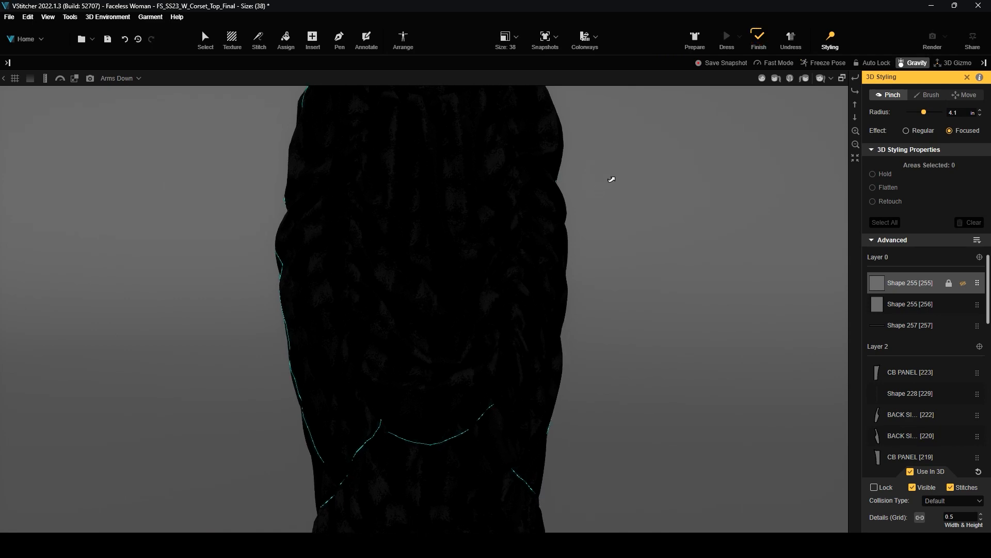
click(765, 41)
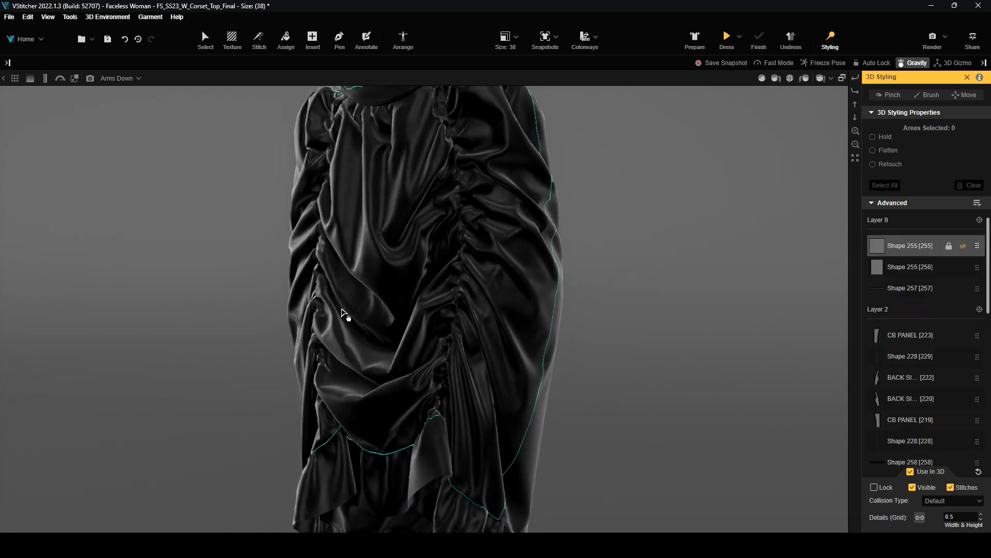
Step: Display the Tension Map on the skirt to examine its grid density, and close it again
click(15, 78)
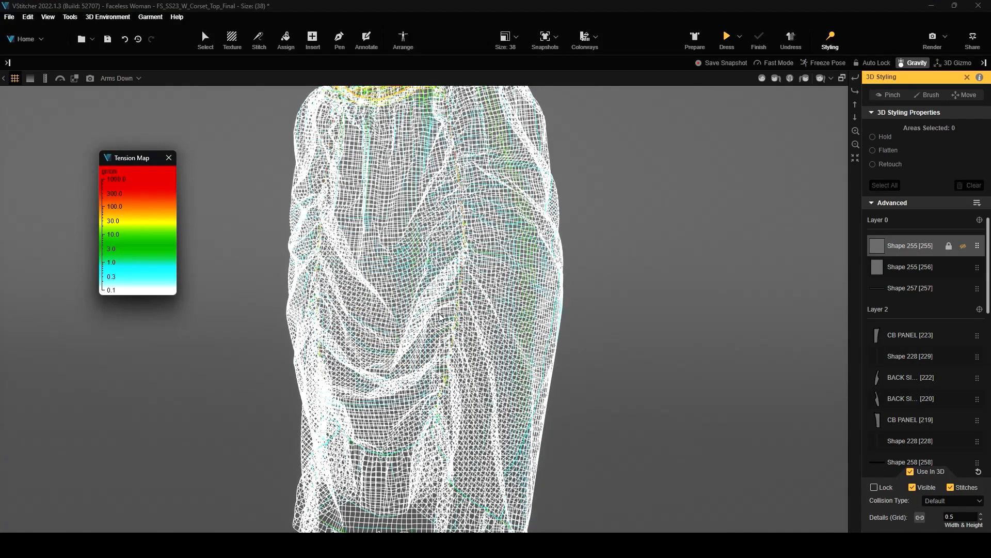
click(170, 161)
scroll(270, 237, down, 3)
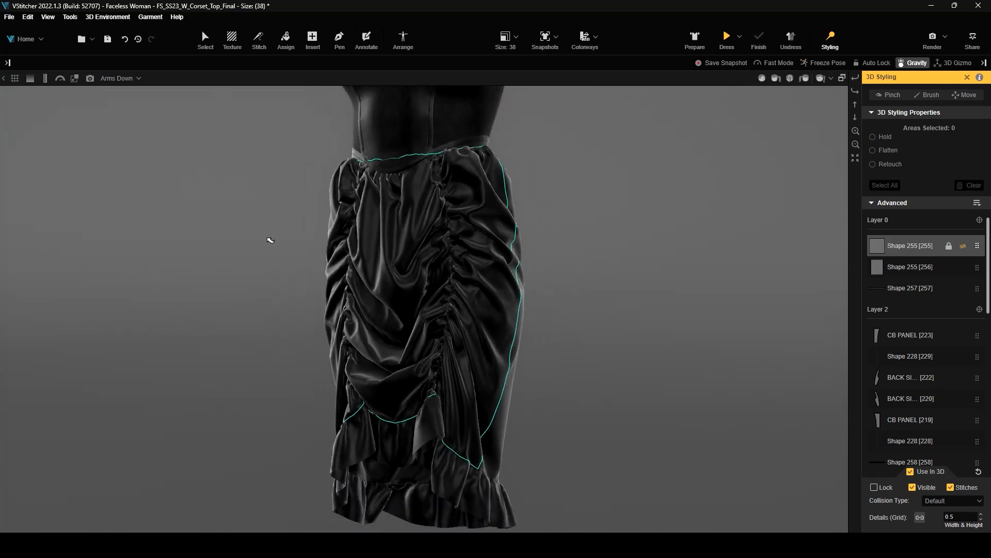
right_drag(289, 255, 472, 253)
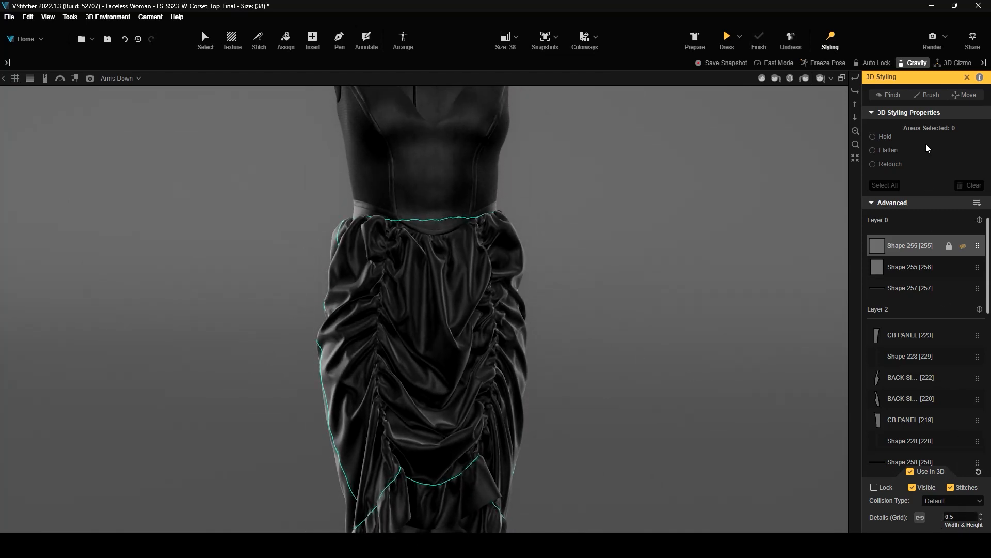
Step: Exit 3D Styling and show the avatar wearing the full dress
click(830, 39)
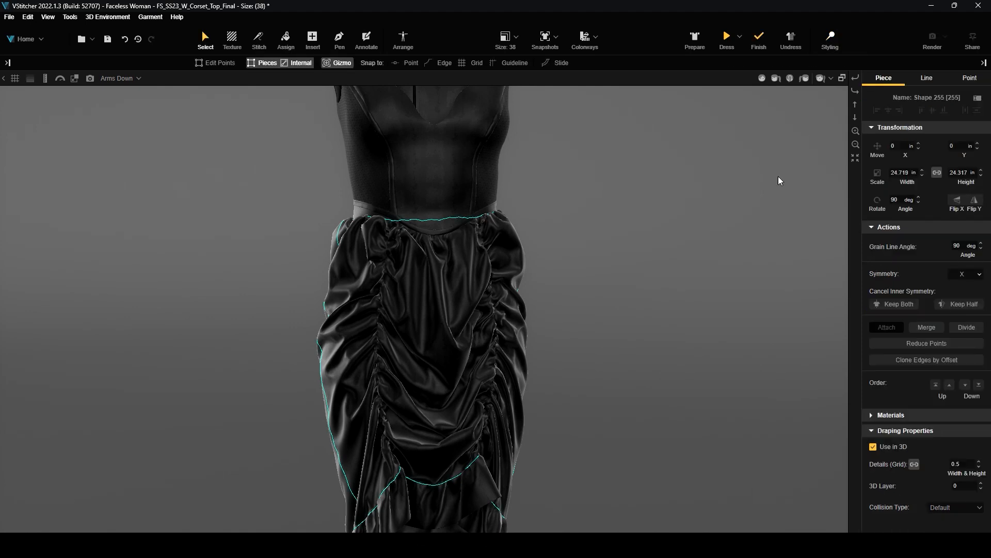
scroll(408, 252, down, 2)
click(434, 222)
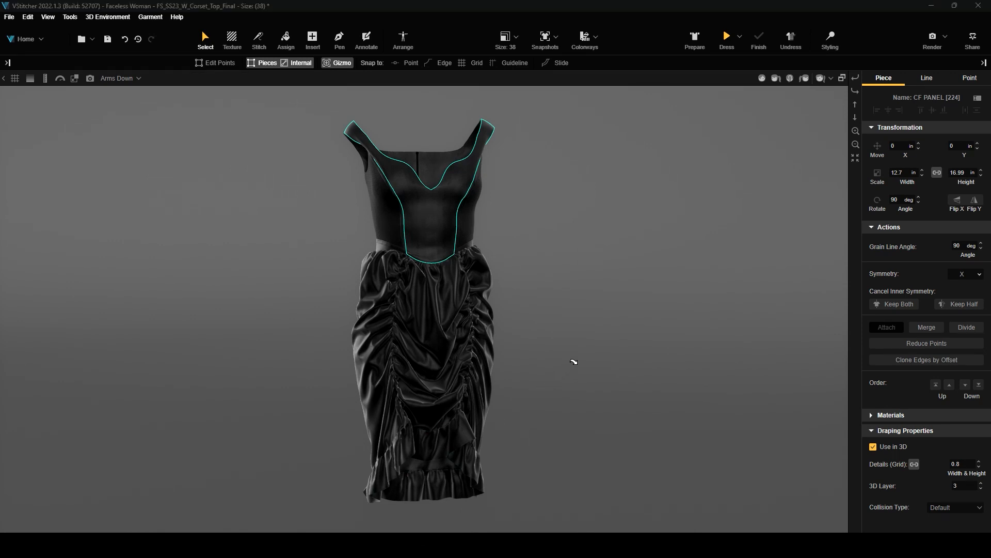
scroll(525, 168, down, 1)
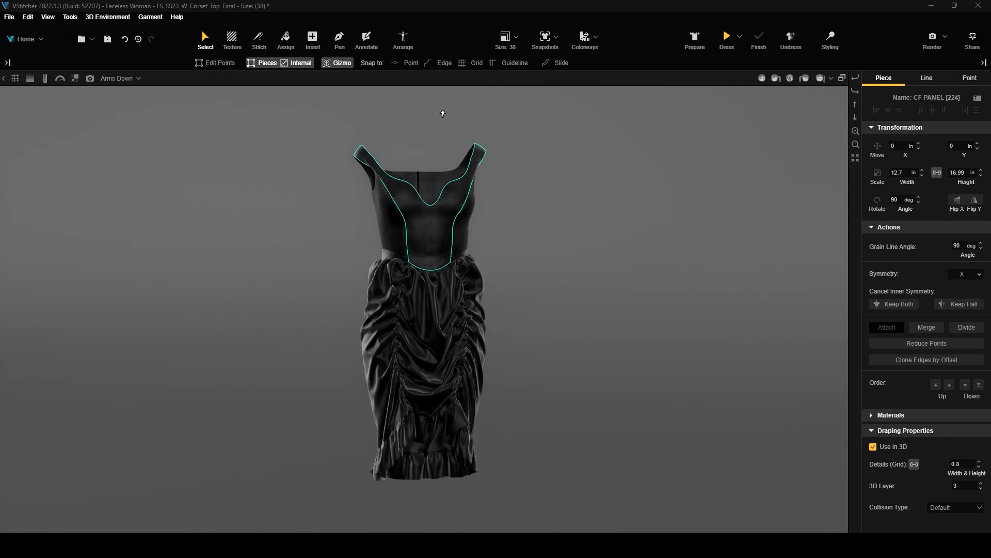
right_click(418, 120)
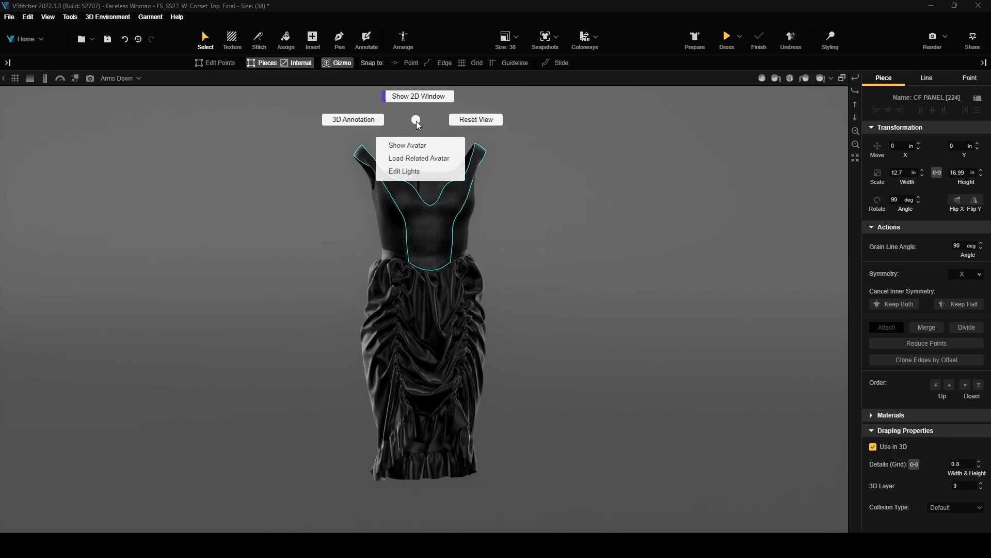
click(396, 150)
scroll(449, 182, down, 2)
right_drag(538, 274, 426, 267)
scroll(420, 242, up, 1)
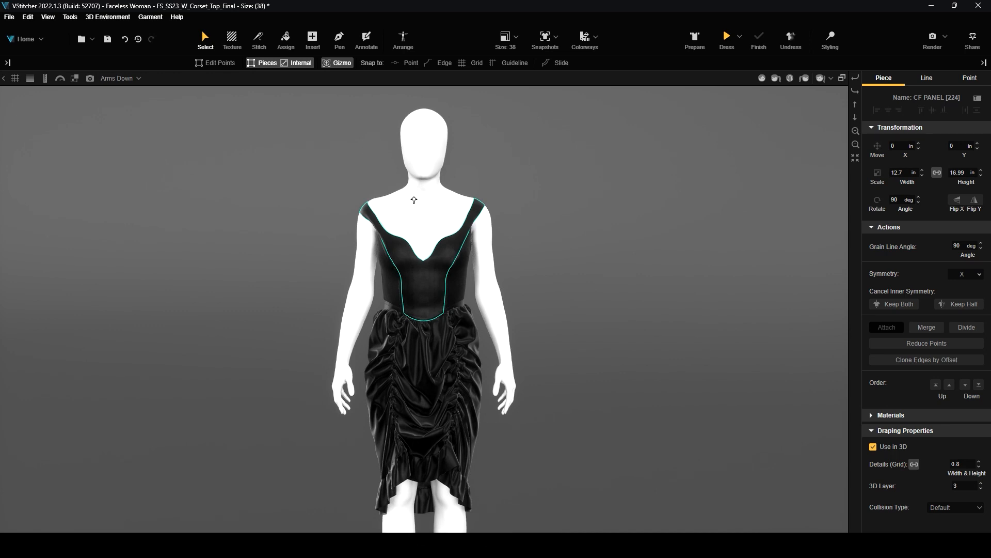
scroll(414, 200, down, 2)
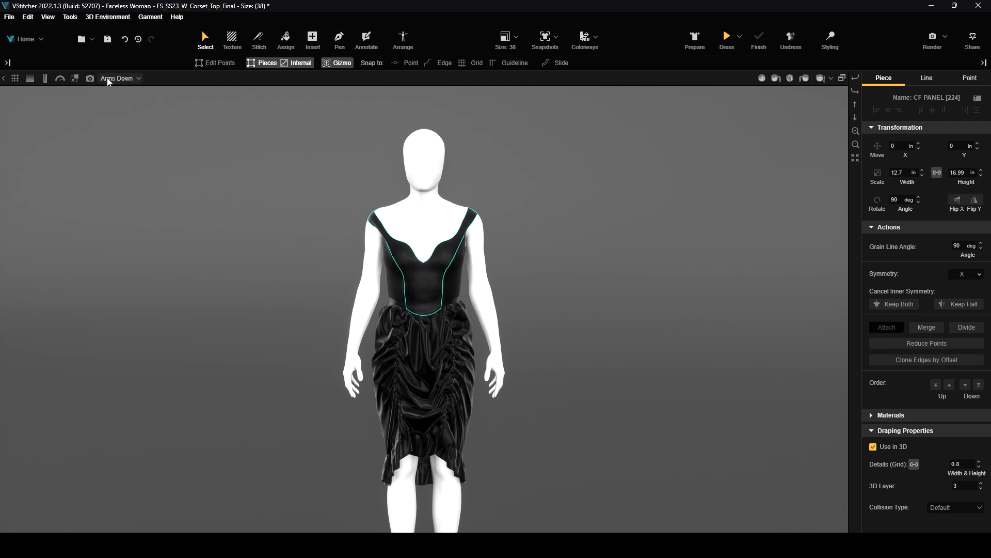
Step: Change the avatar's pose to Casual 1
click(138, 79)
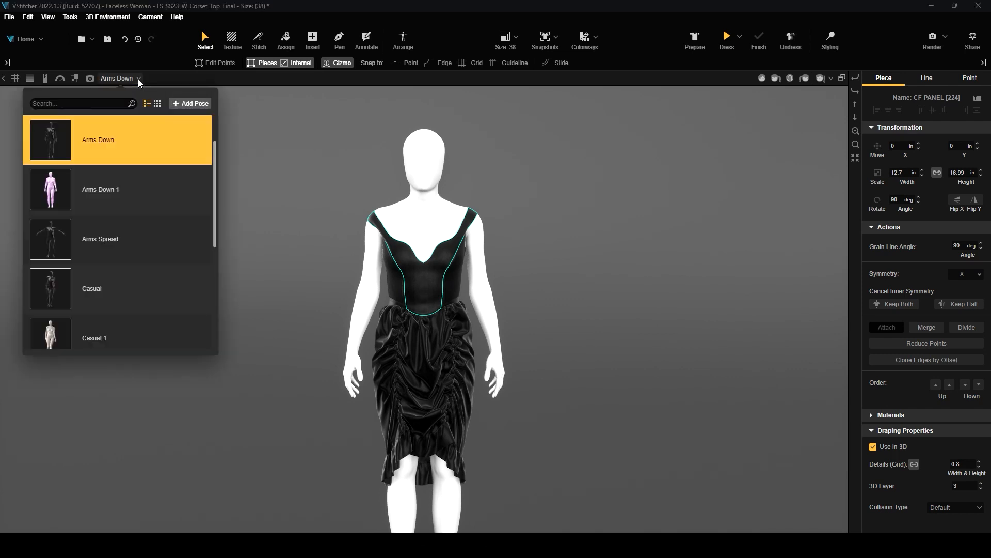
scroll(135, 208, down, 2)
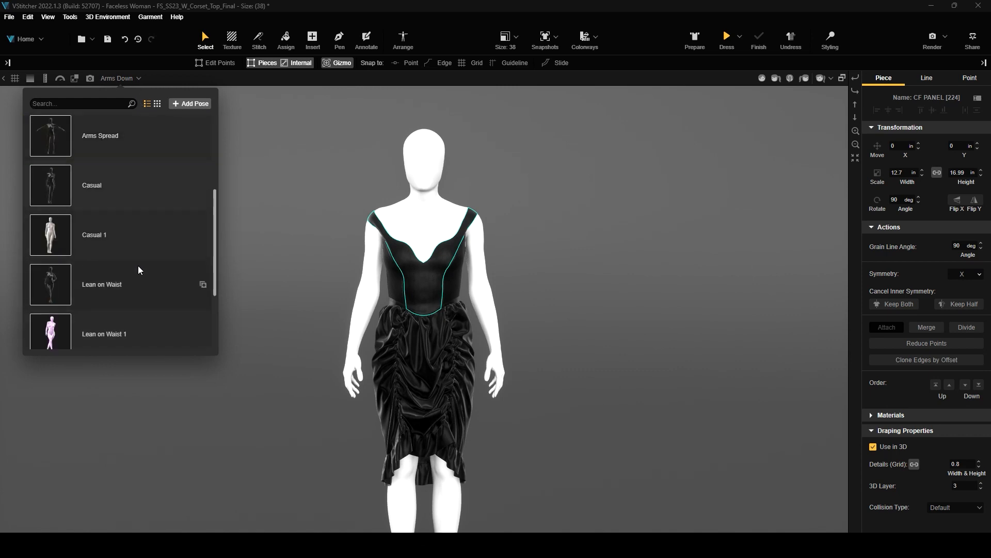
scroll(138, 268, down, 3)
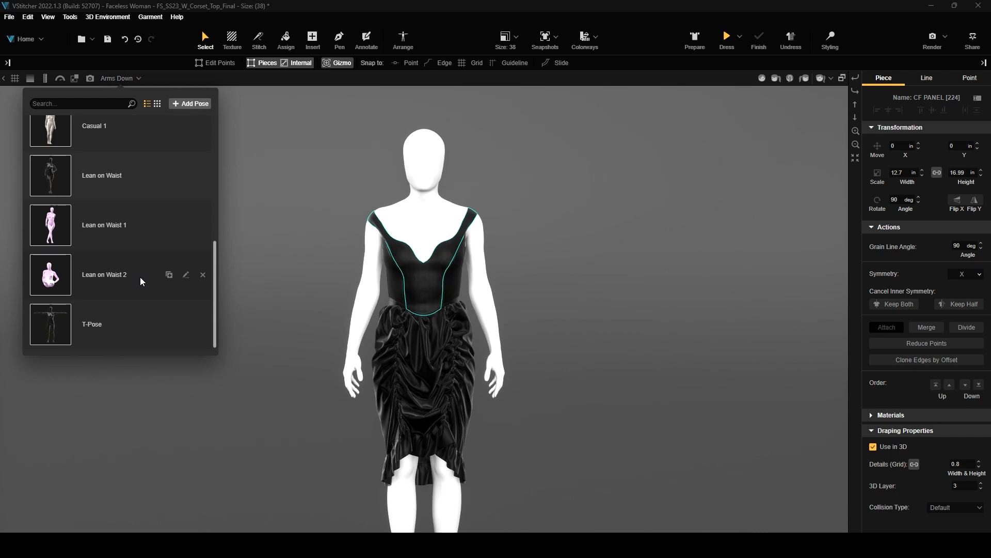
scroll(141, 281, up, 1)
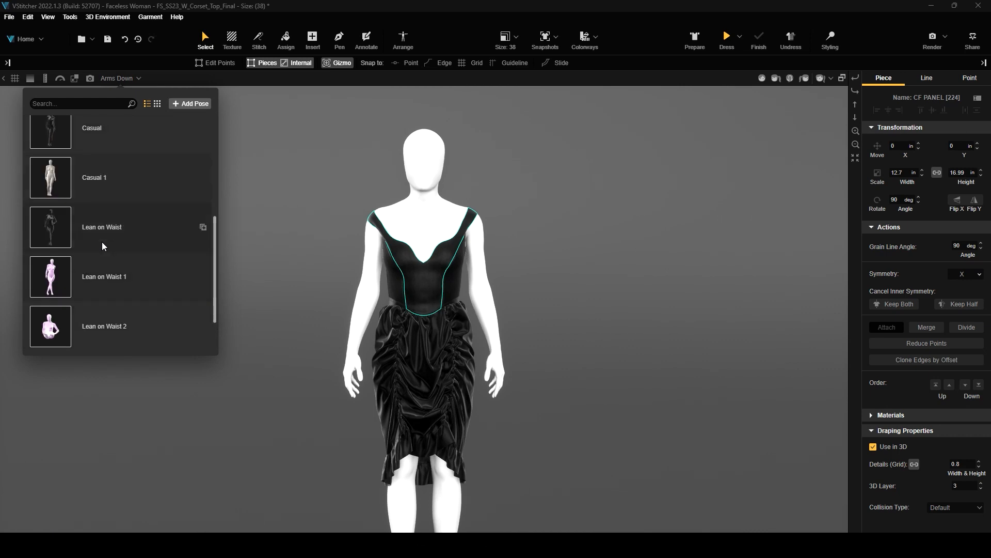
click(102, 186)
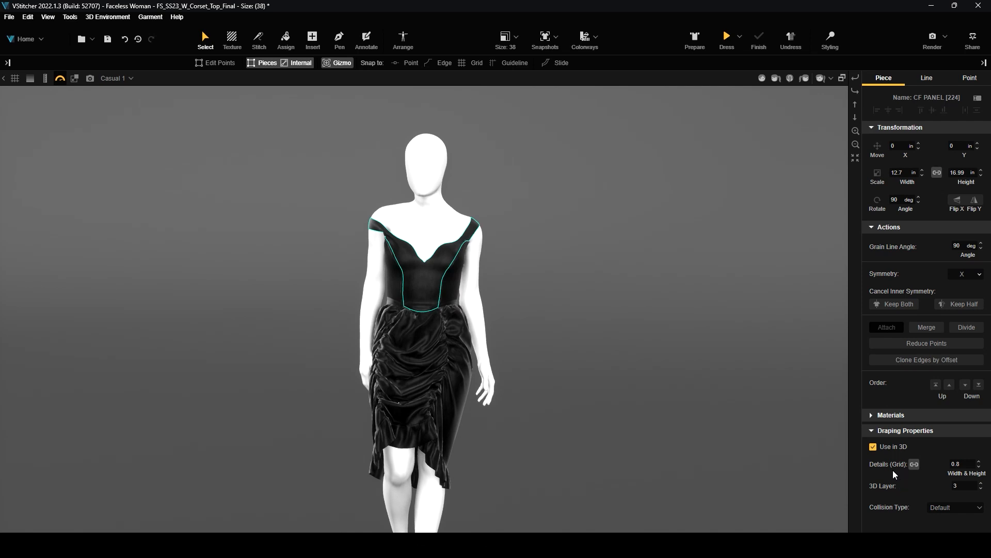
Step: Re-simulate the dress on the posed avatar and finish the drape
click(59, 78)
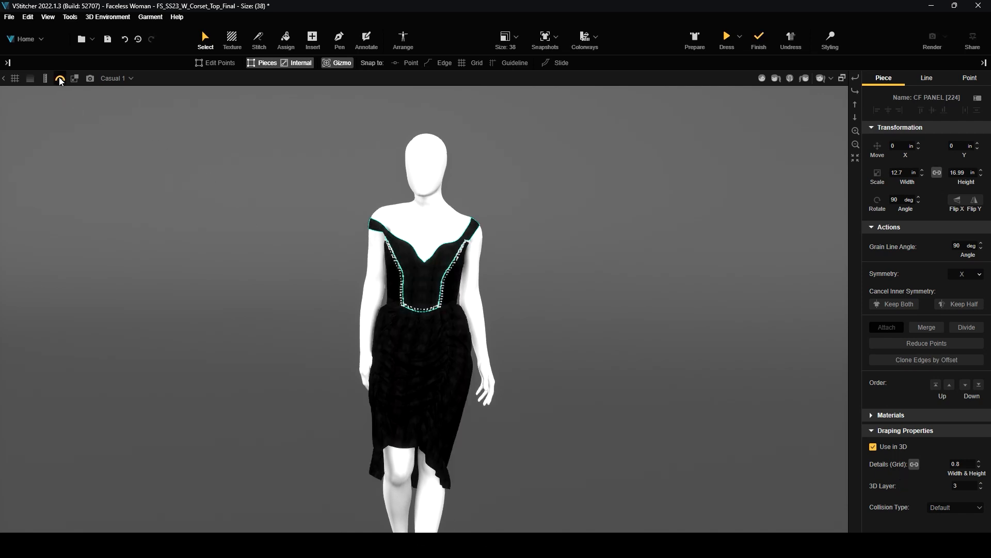
click(60, 79)
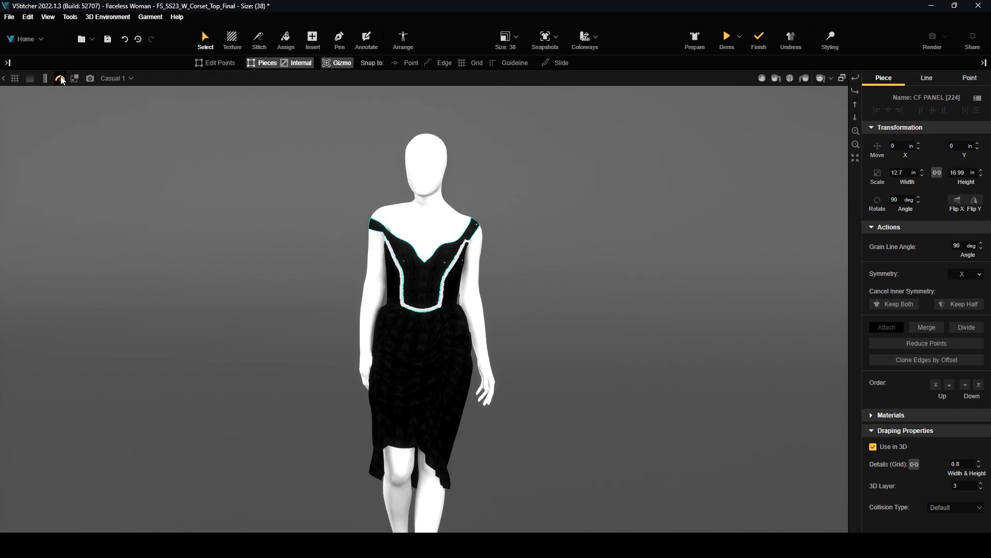
click(755, 38)
mouse_move(537, 364)
right_down()
mouse_move(639, 352)
mouse_move(591, 350)
mouse_move(636, 336)
mouse_move(621, 297)
mouse_move(666, 251)
right_up()
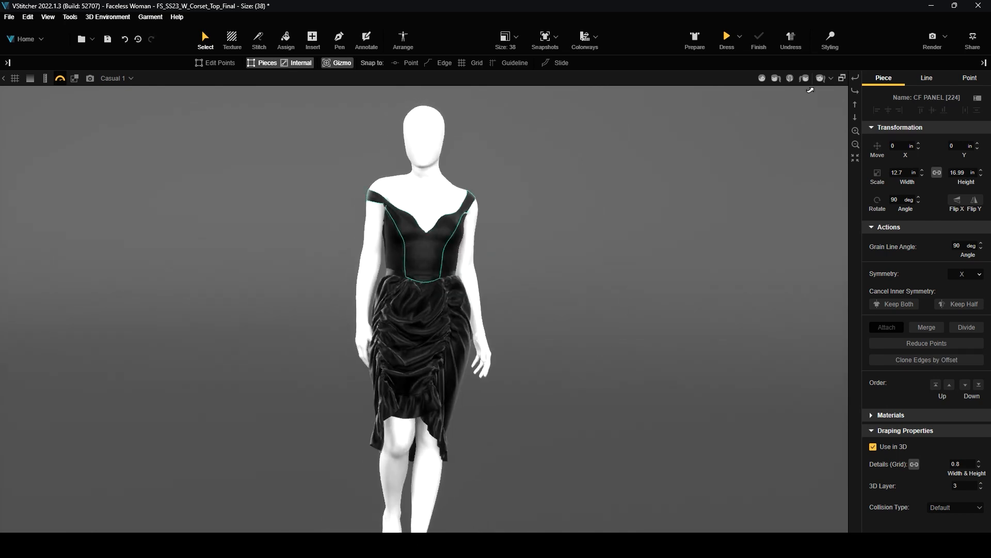
Step: Reopen 3D Styling and pinch both shoulder straps up onto the avatar's shoulders
click(830, 40)
scroll(366, 152, up, 2)
drag(347, 149, 420, 104)
mouse_move(474, 152)
mouse_down()
mouse_move(482, 155)
mouse_move(471, 137)
mouse_move(476, 155)
mouse_move(468, 144)
mouse_up()
Step: Pinch the skirt's side and front folds to rearrange them around the avatar's legs, and update the dress in 3D
drag(176, 406, 281, 368)
drag(368, 321, 420, 316)
drag(427, 387, 464, 388)
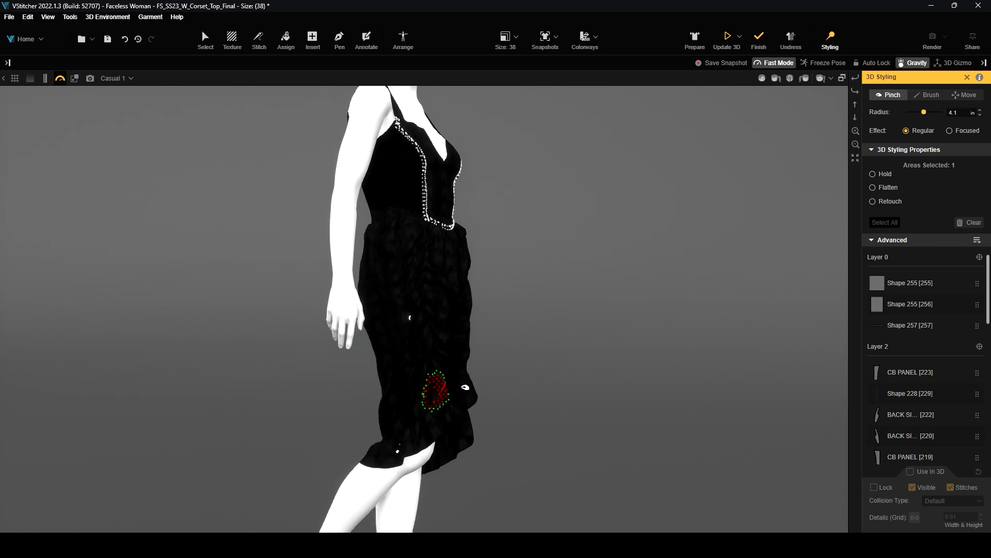
drag(464, 315, 697, 315)
drag(426, 265, 455, 343)
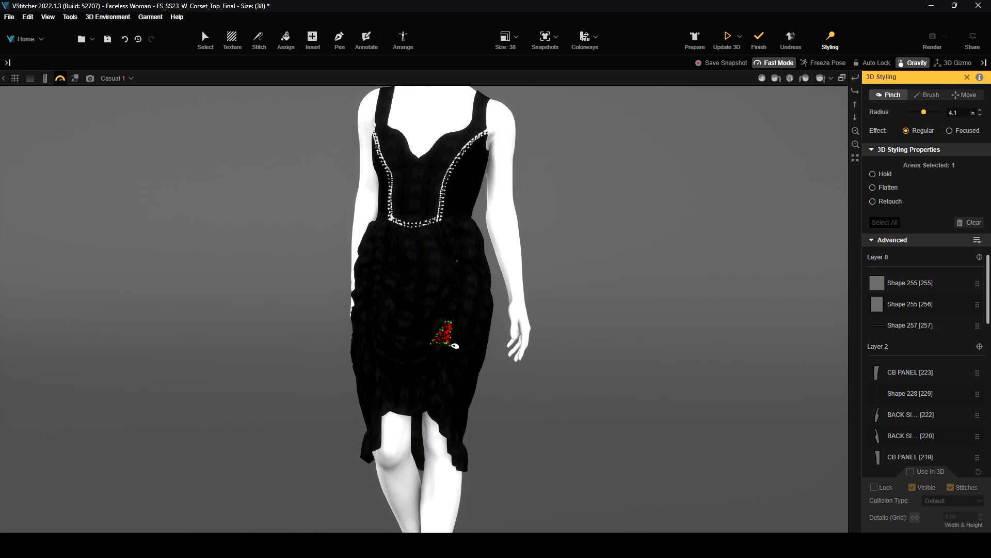
click(727, 40)
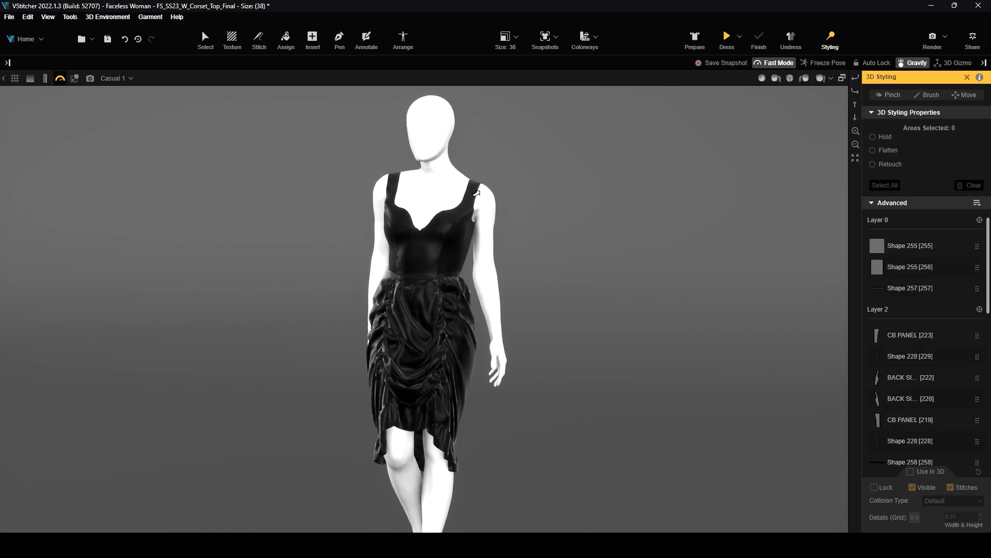
drag(289, 291, 350, 269)
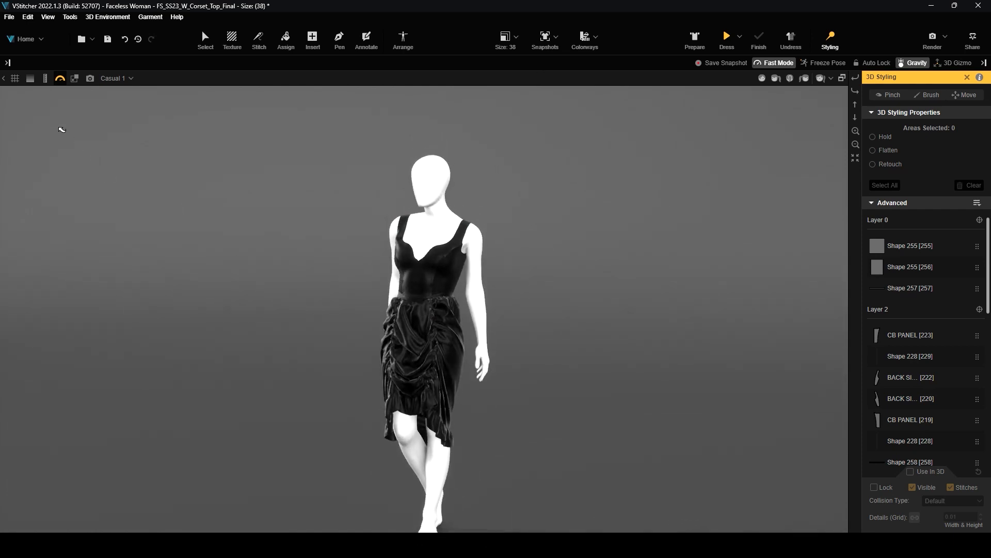
Step: Save the restyled dress on the posed avatar as a 3D snapshot named Snapshot
click(7, 63)
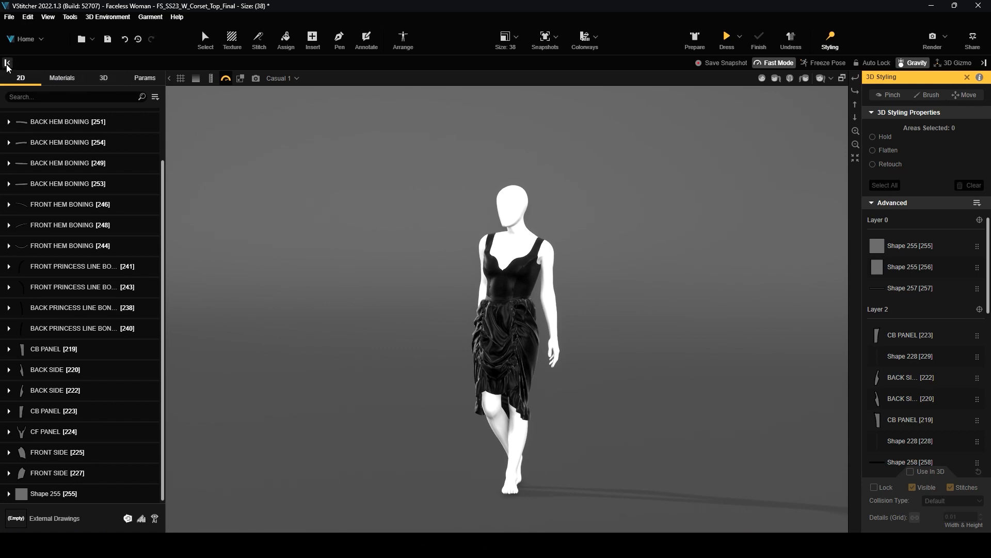
click(99, 81)
click(83, 93)
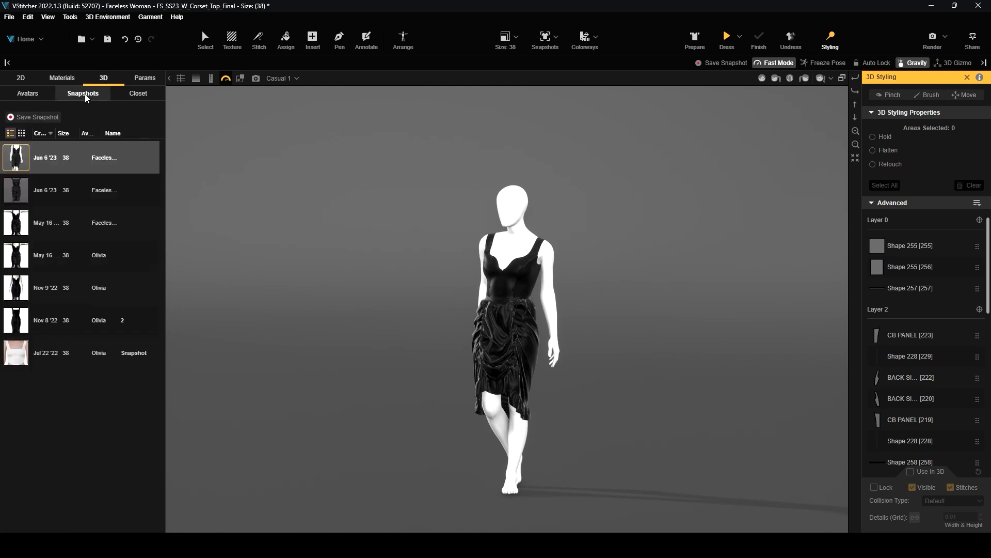
click(29, 117)
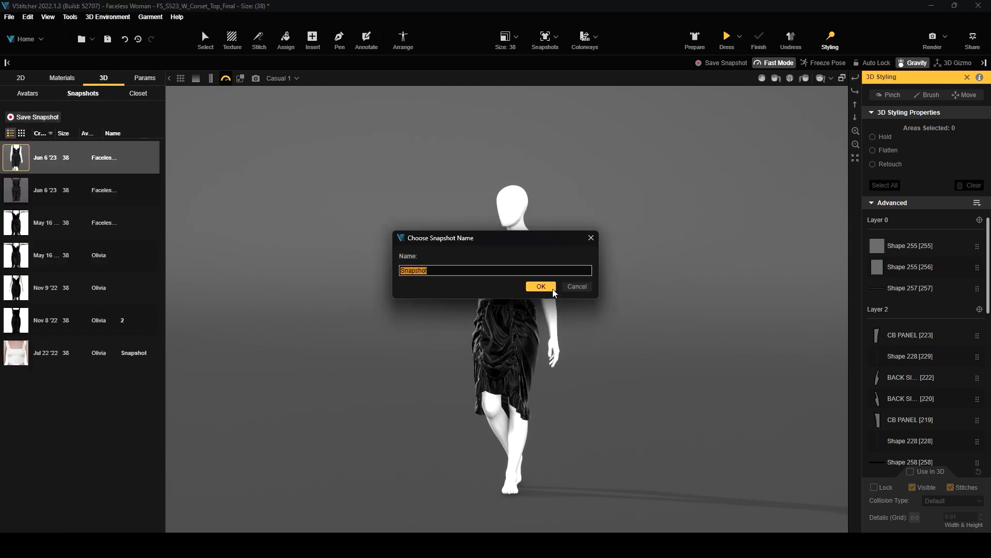
click(436, 271)
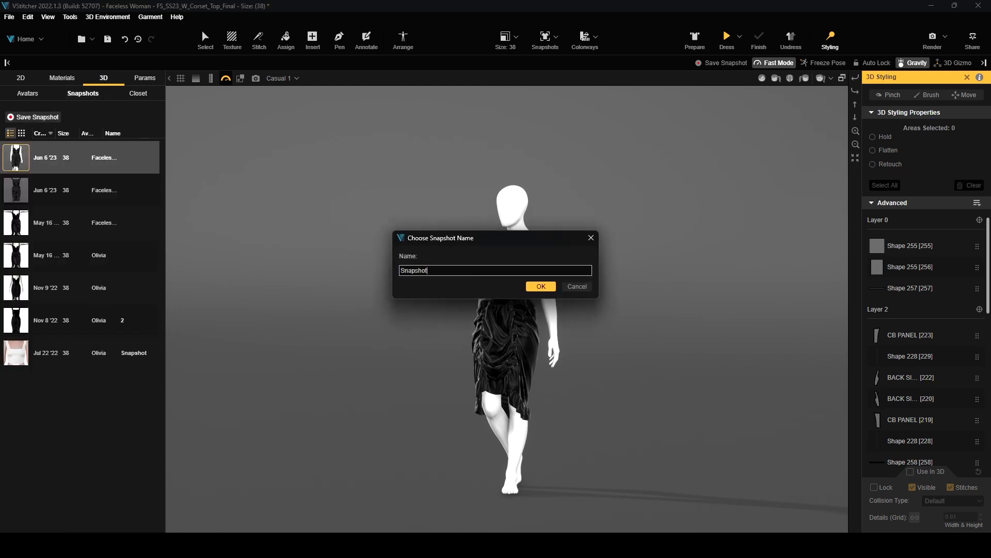
click(540, 287)
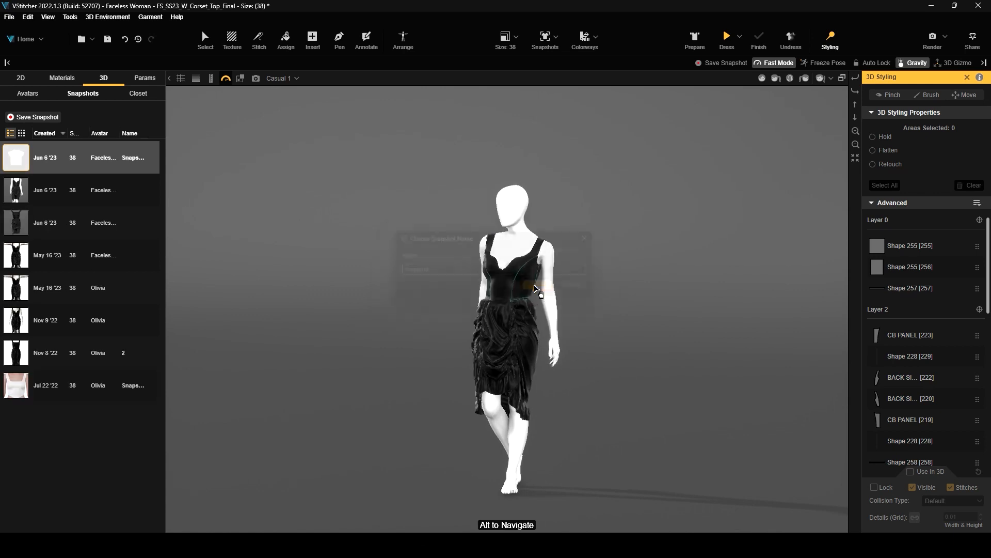
Step: Load the May 16 '23 snapshot on the faceless avatar, return to the newly saved snapshot, and inspect the restored drape
click(78, 249)
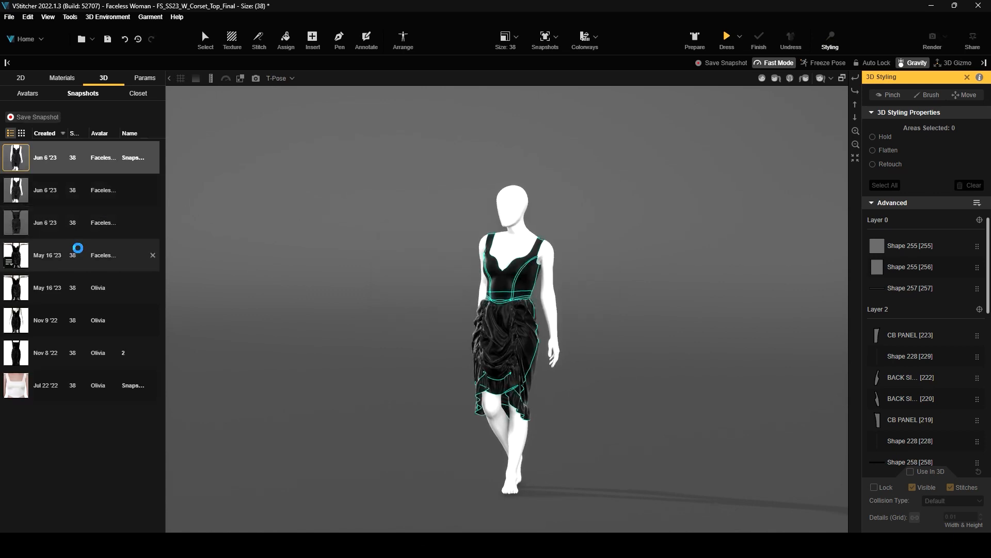
click(79, 168)
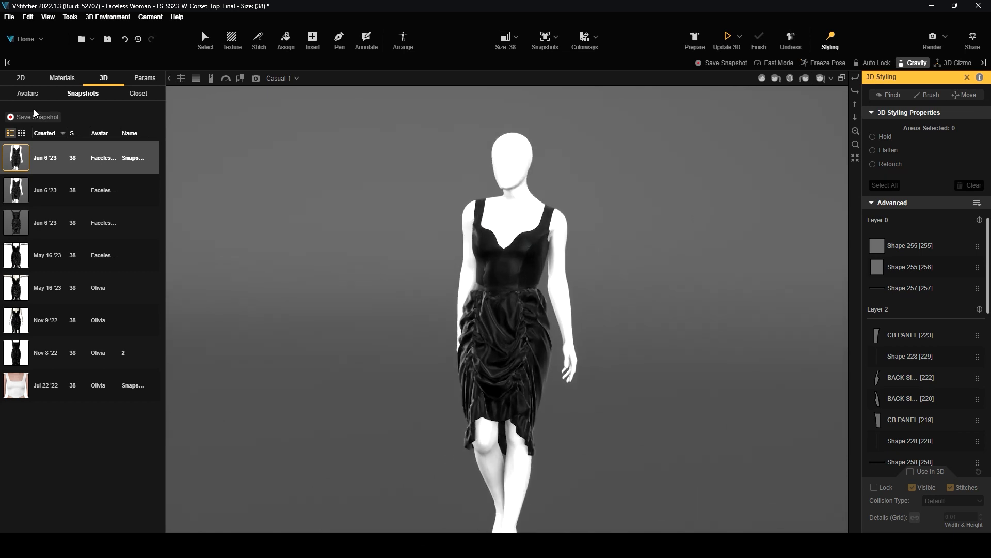
click(8, 63)
drag(326, 305, 409, 305)
right_drag(423, 343, 423, 433)
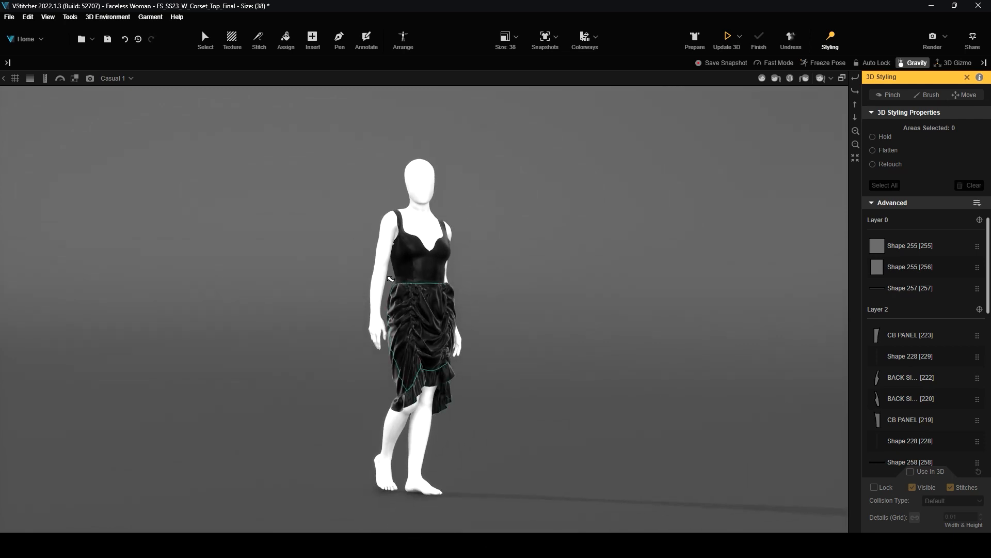
Step: Change the avatar's texture to Purple
click(102, 18)
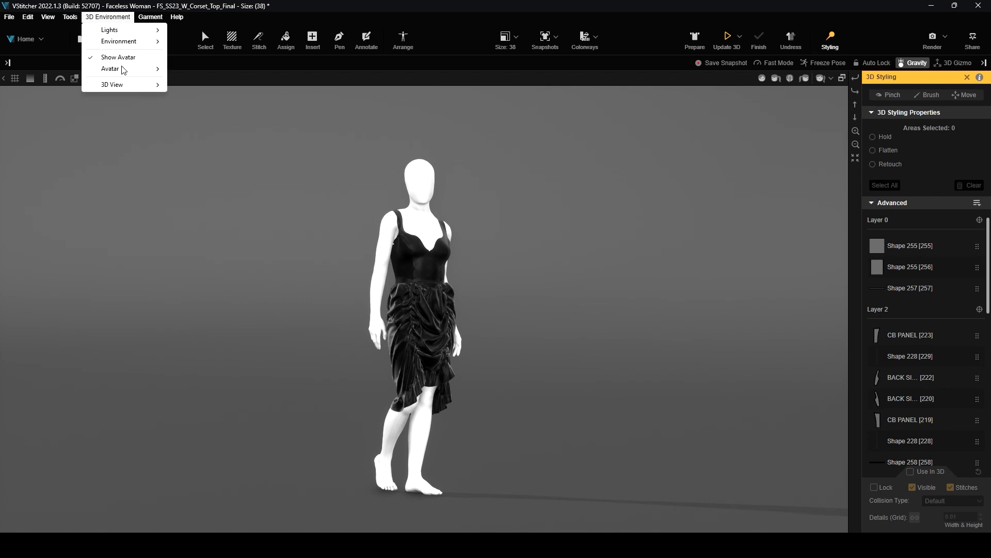
mouse_move(122, 69)
mouse_move(205, 70)
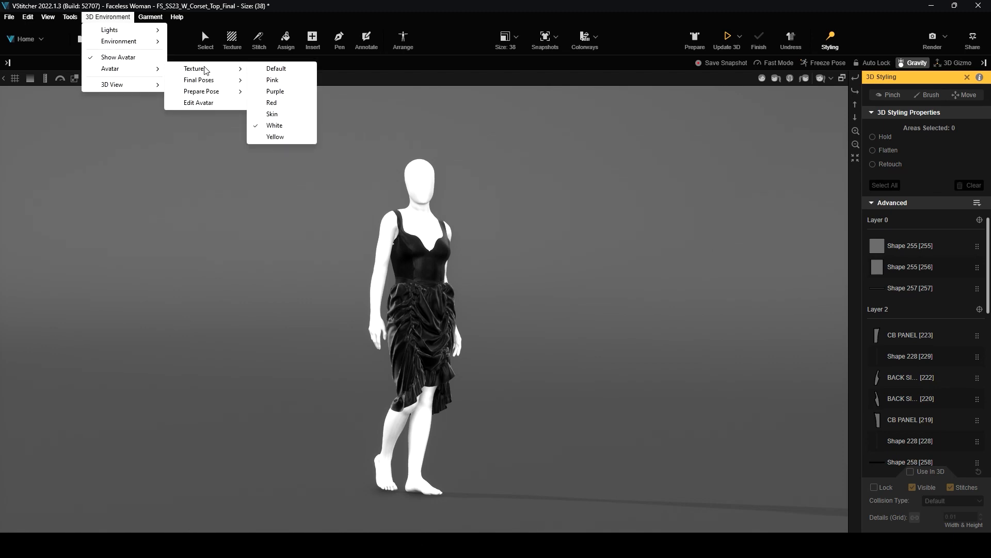
click(275, 92)
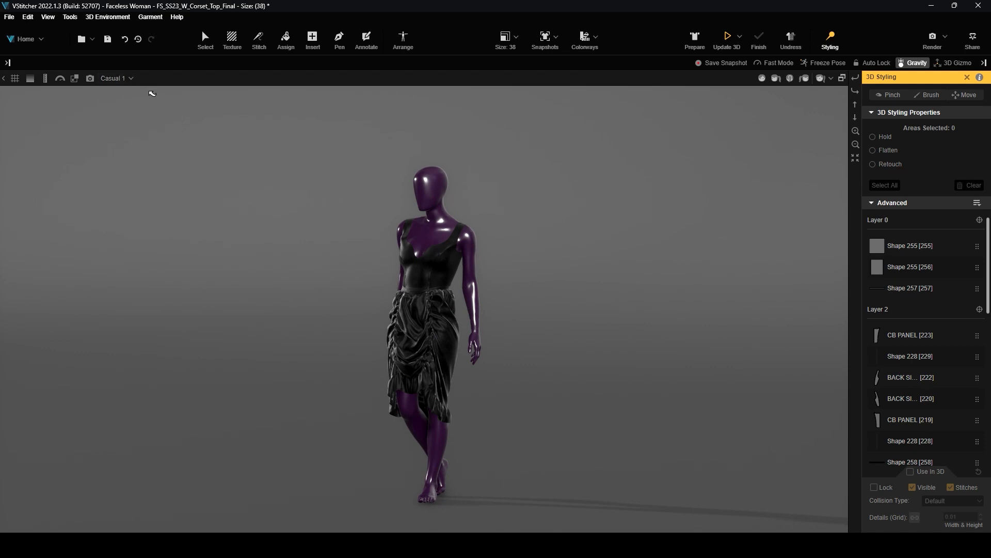
Step: Set the avatar's prepare pose to Casual 1
click(116, 19)
mouse_move(131, 76)
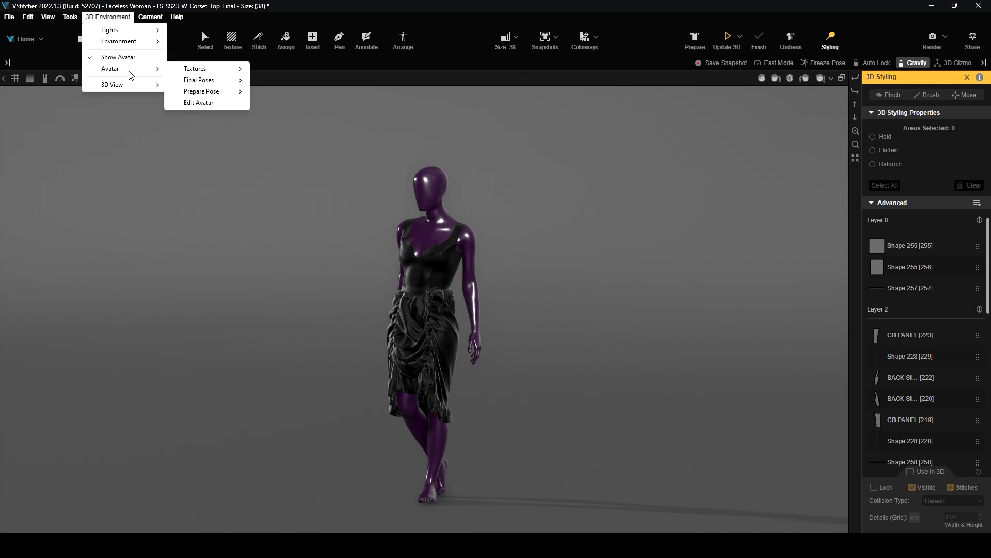
mouse_move(211, 91)
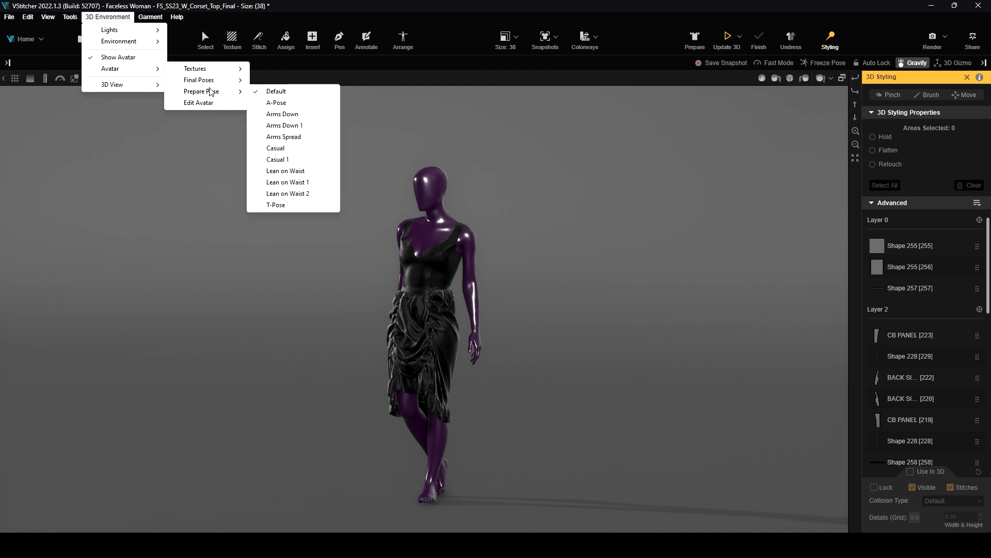
click(277, 159)
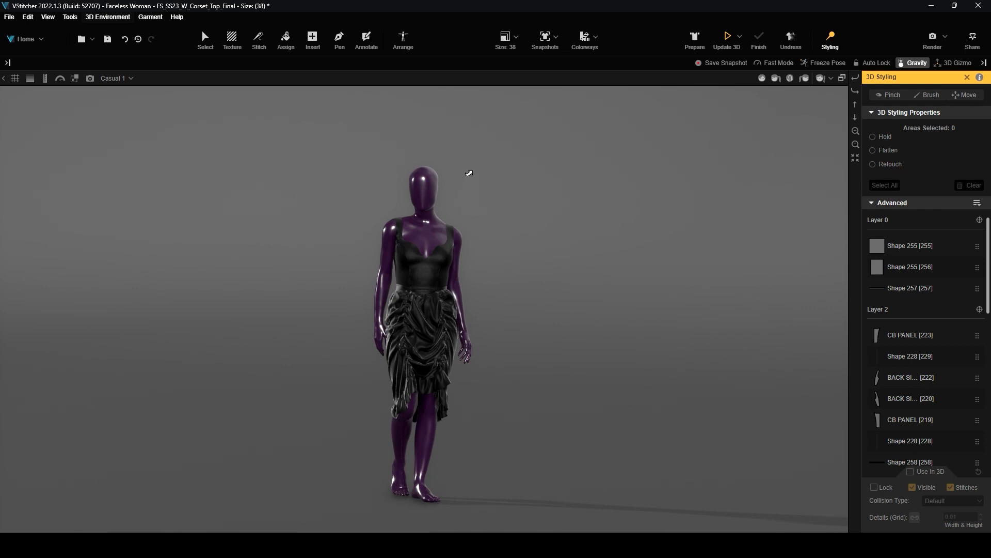
scroll(499, 270, up, 3)
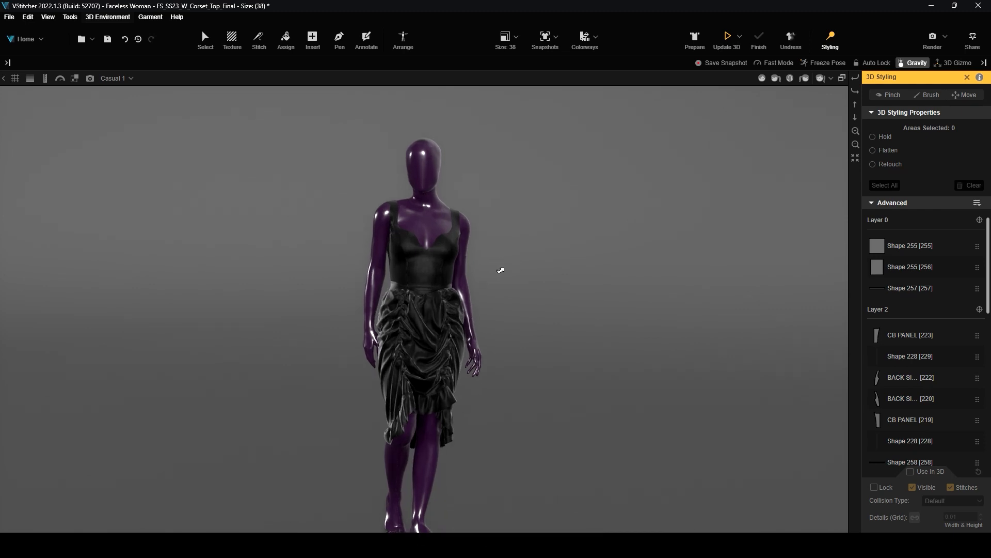
Step: Add a new avatar pose, swing the right arm outward from the shoulder, and bend its elbow to about 349.6°, 307.3°, 355.3°
click(131, 77)
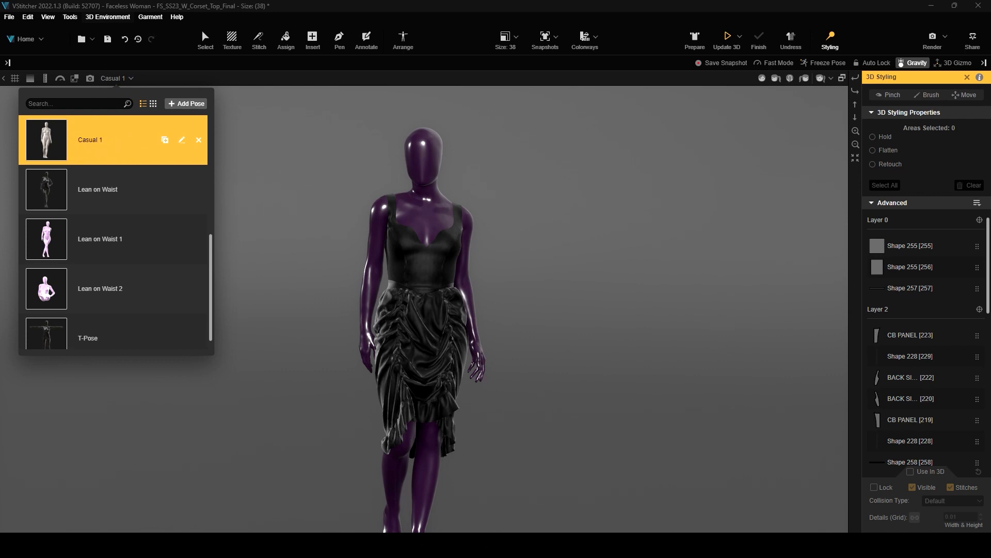
click(187, 103)
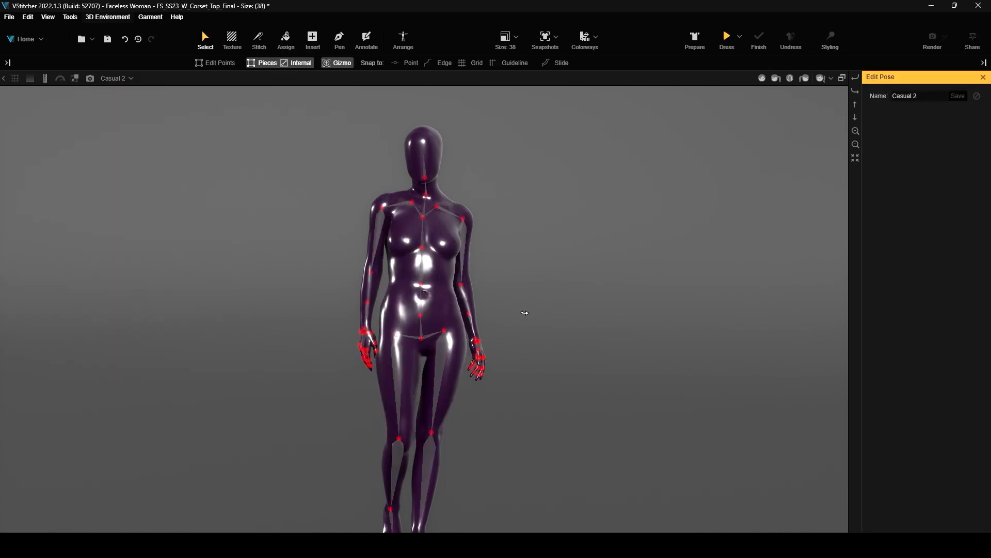
click(386, 208)
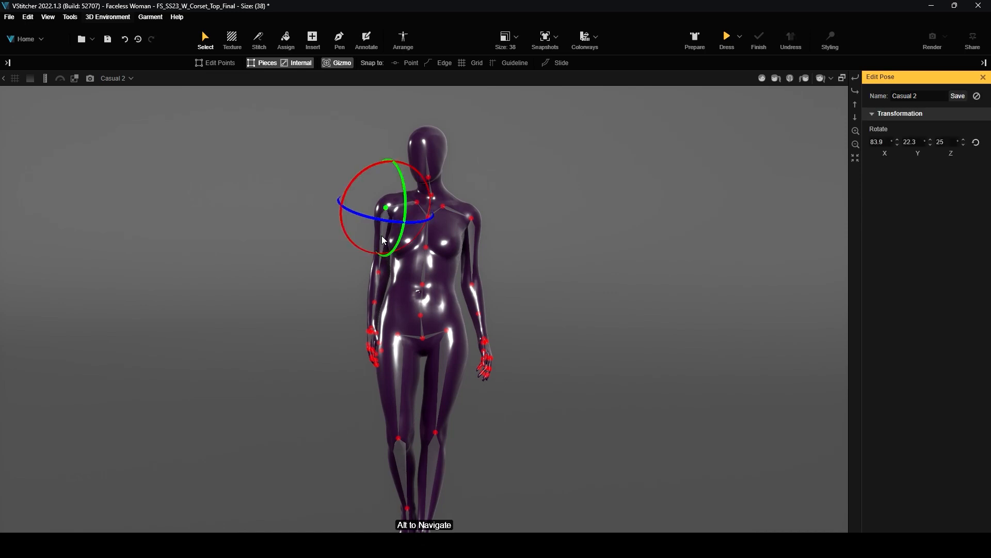
drag(370, 169, 396, 164)
click(355, 266)
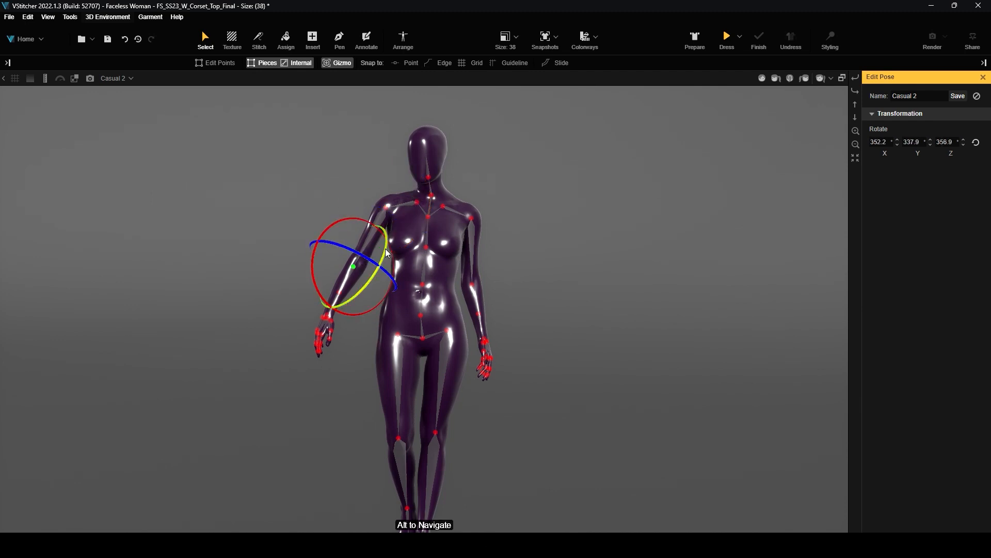
drag(388, 240, 388, 227)
right_drag(331, 197, 340, 262)
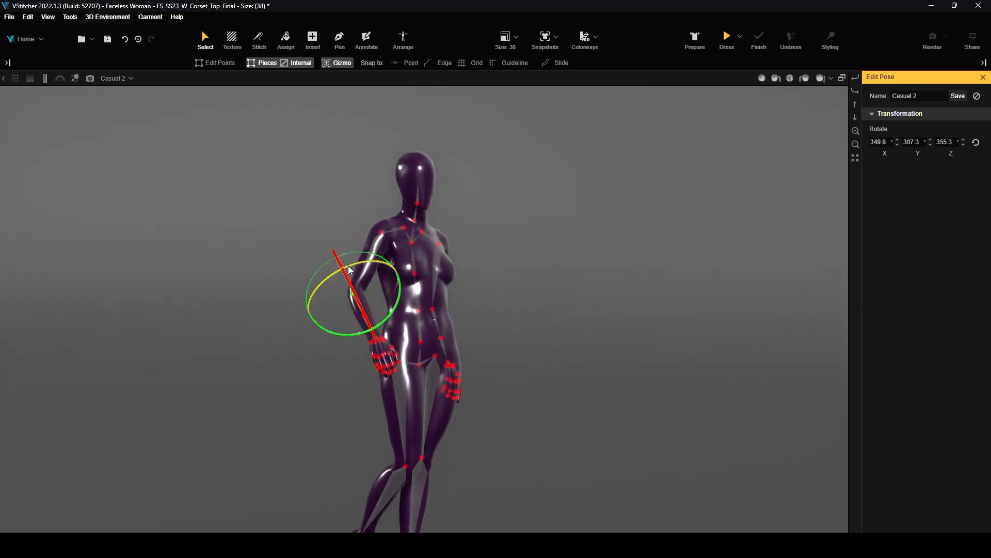
right_drag(506, 306, 485, 261)
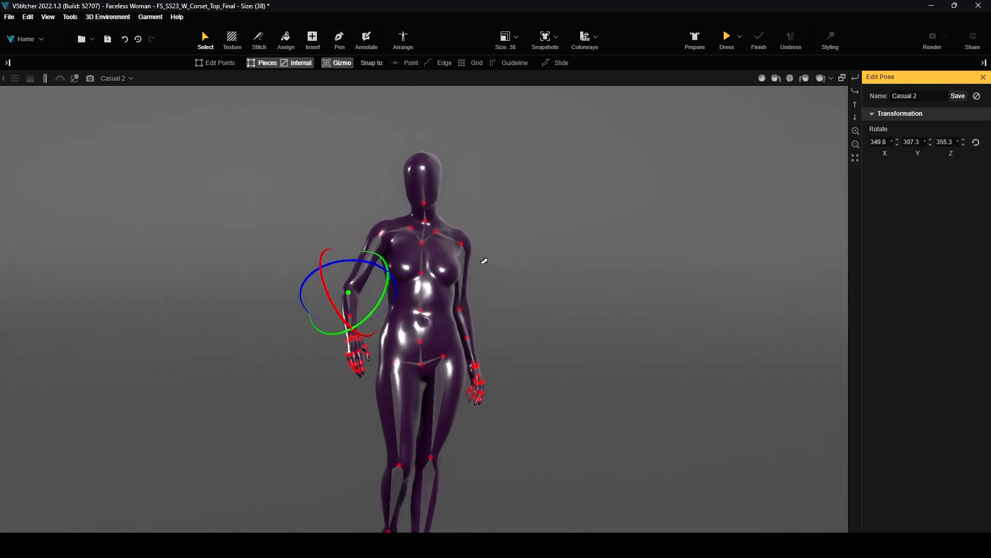
Step: Rotate the avatar's left shoulder joint to swing that arm away from the body
click(462, 245)
drag(448, 199, 438, 206)
right_drag(536, 293, 502, 299)
Step: Rotate the joint at the base of the avatar's head to tilt and turn the head
click(432, 203)
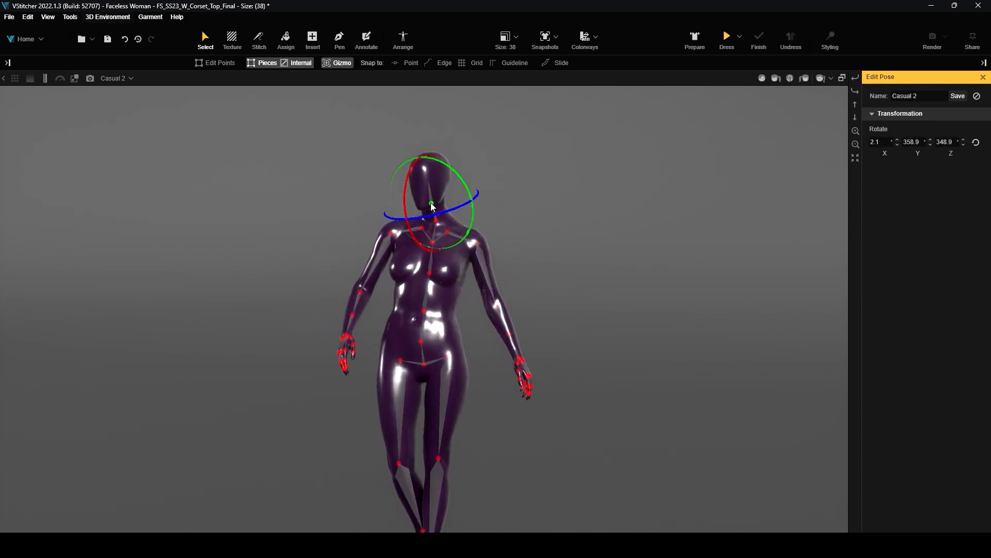
mouse_move(406, 180)
mouse_down()
mouse_move(414, 162)
mouse_move(411, 176)
mouse_up()
drag(445, 205, 426, 210)
right_drag(572, 336, 486, 289)
Step: Readjust the avatar's left shoulder and bend the left elbow to about 350.8°, 318.6°, 356.2°
click(471, 243)
drag(489, 234, 495, 246)
drag(441, 208, 485, 273)
click(502, 304)
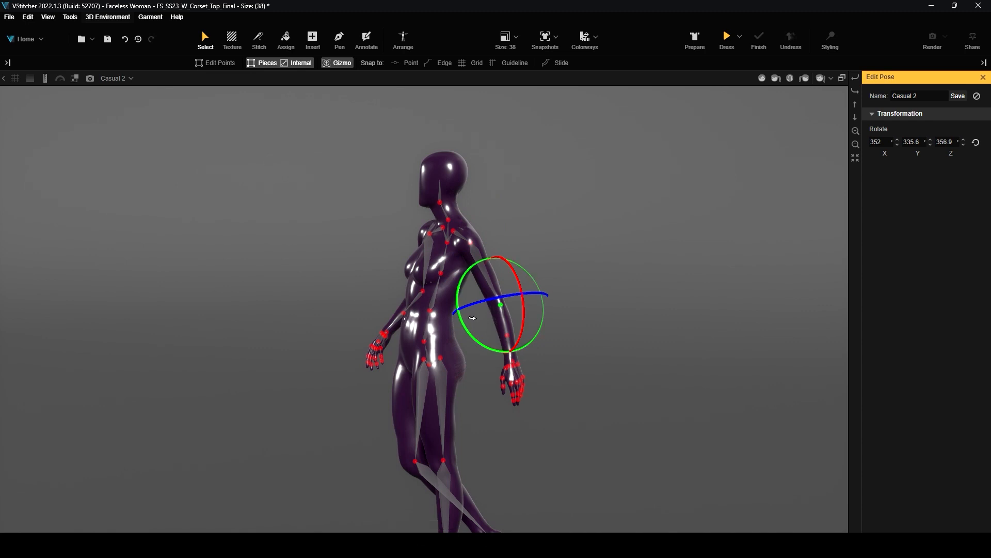
drag(471, 331, 461, 319)
drag(330, 280, 381, 304)
scroll(381, 306, down, 4)
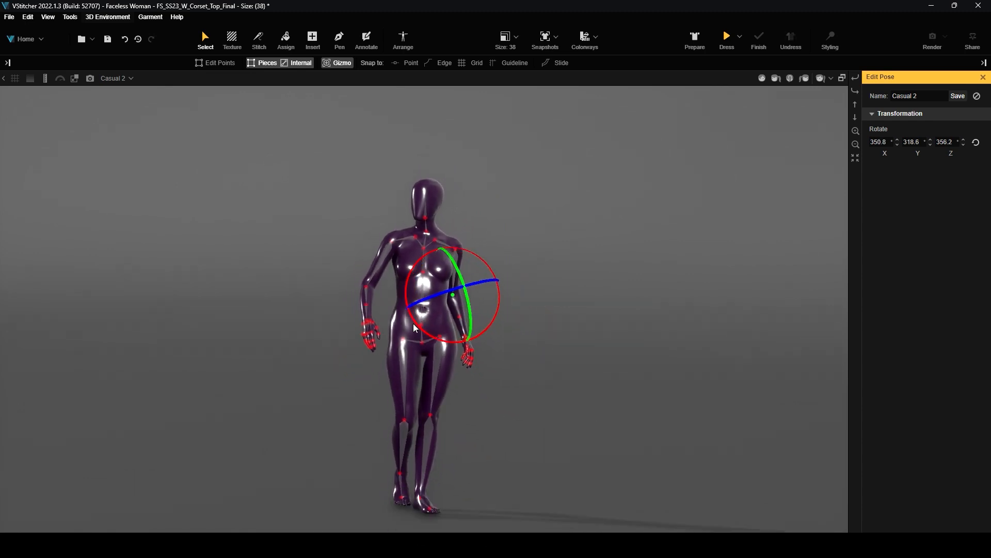
drag(486, 371, 390, 294)
scroll(390, 294, up, 4)
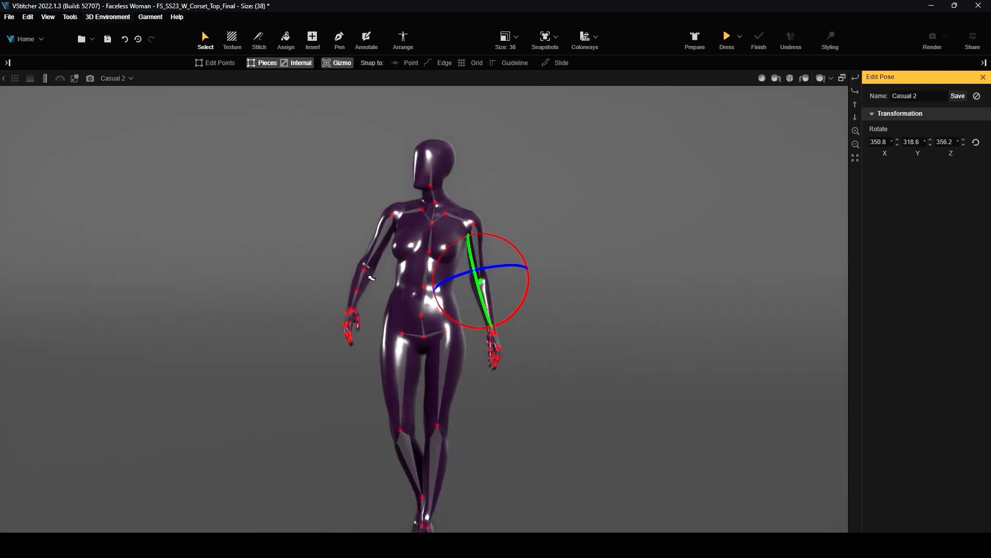
Step: Name the new pose pose test, save it, and close the pose editor
drag(922, 101, 882, 110)
key(Left)
key(Left)
key(Left)
key(Left)
key(Left)
key(Left)
click(956, 98)
click(983, 77)
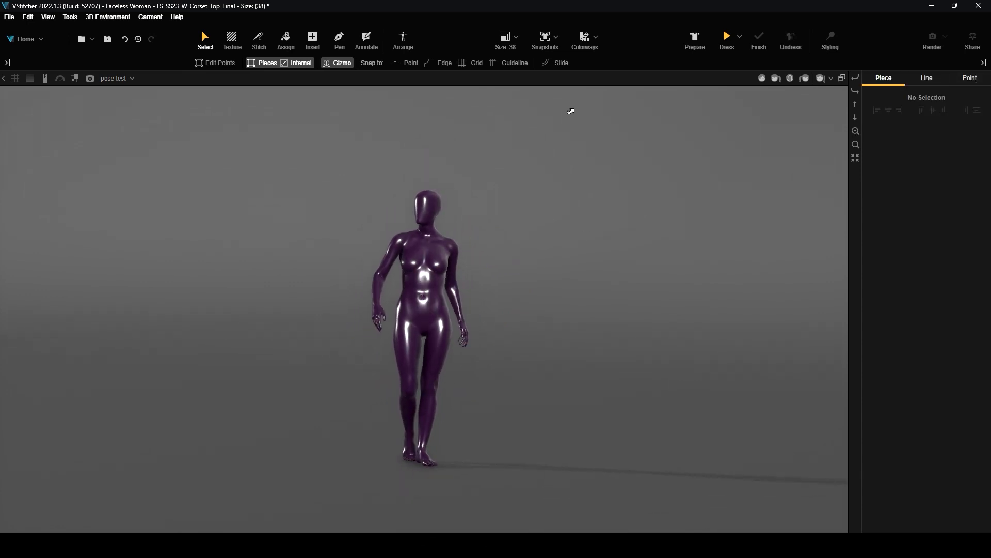
Step: Restore the latest Casual 1 snapshot of the dressed avatar and update the dress simulation in 3D
click(557, 38)
click(549, 91)
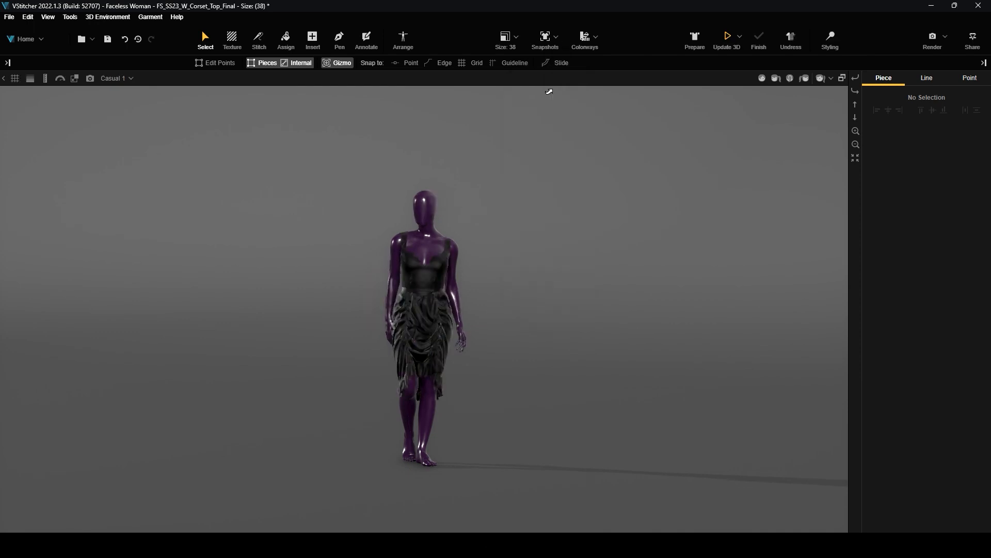
click(723, 37)
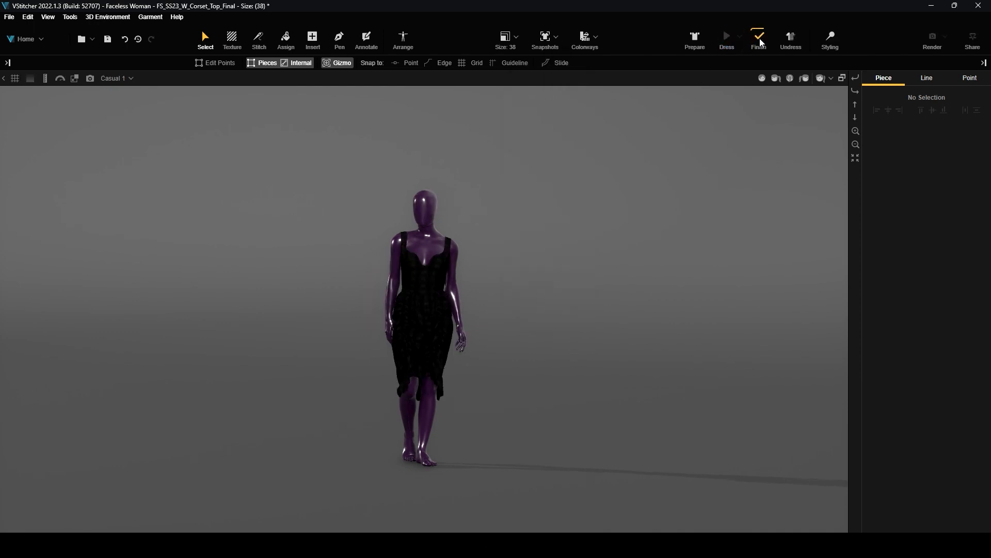
Step: Apply the pose test pose to the dressed avatar and finish the dress simulation
click(131, 79)
scroll(129, 206, up, 3)
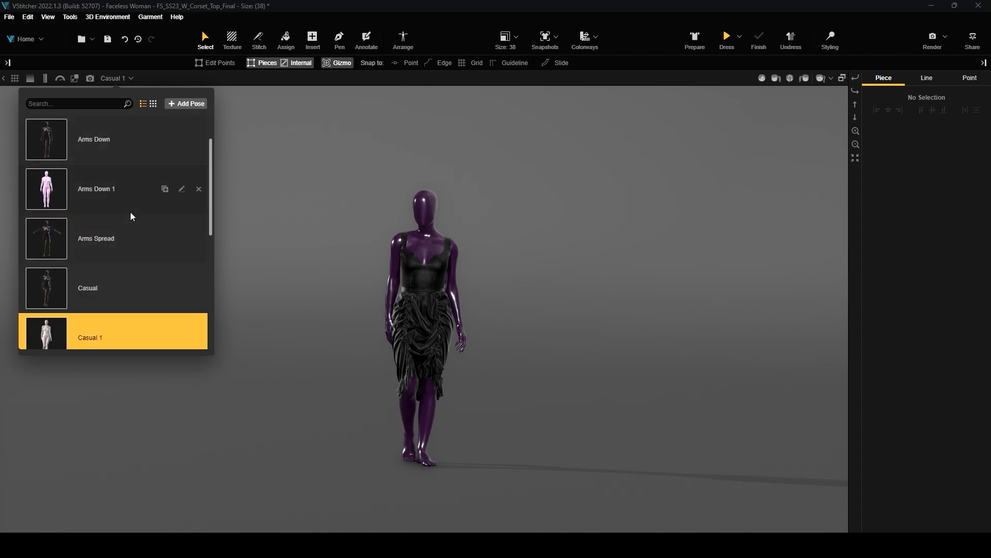
scroll(128, 216, down, 3)
click(111, 328)
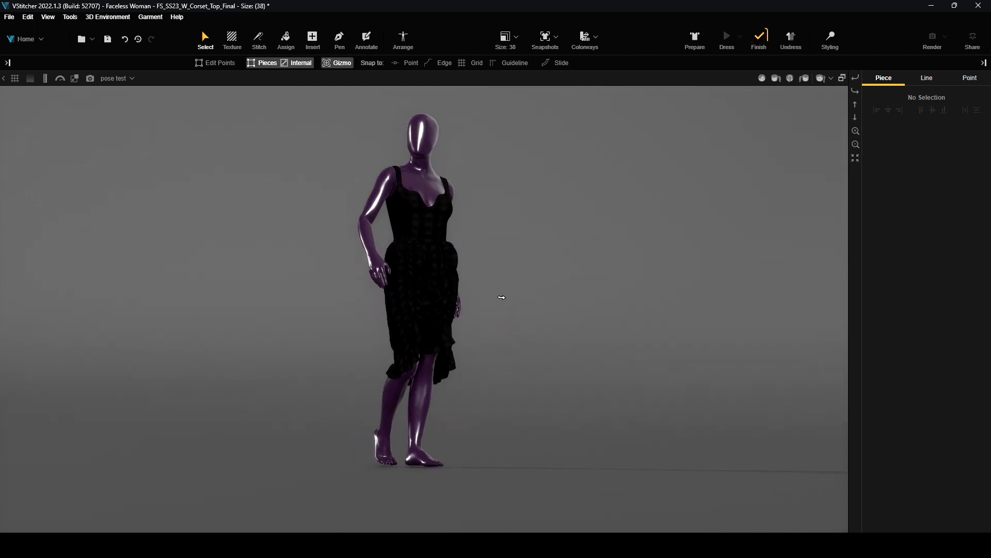
click(759, 37)
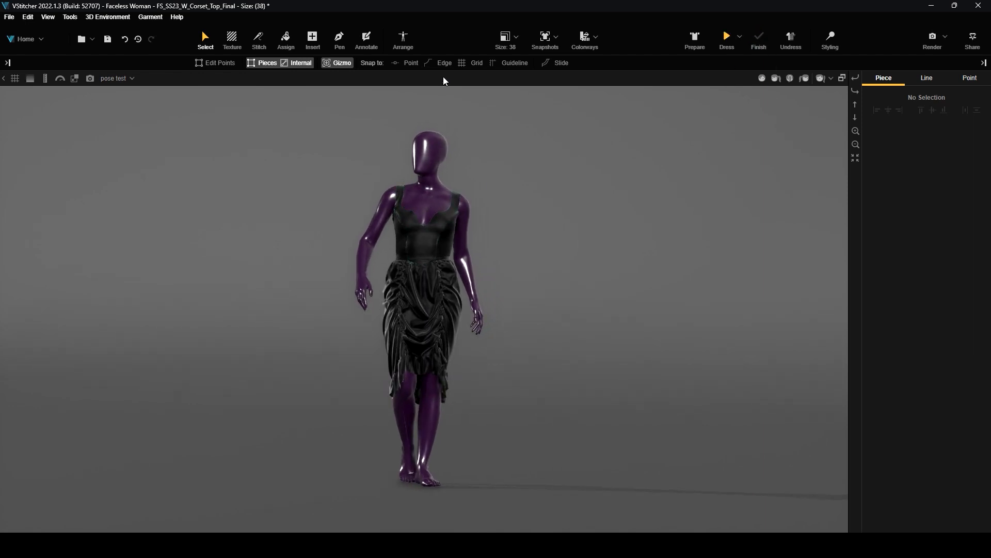
Step: Load the Arms Down snapshot of the dress, followed by the T-Pose snapshot
click(550, 38)
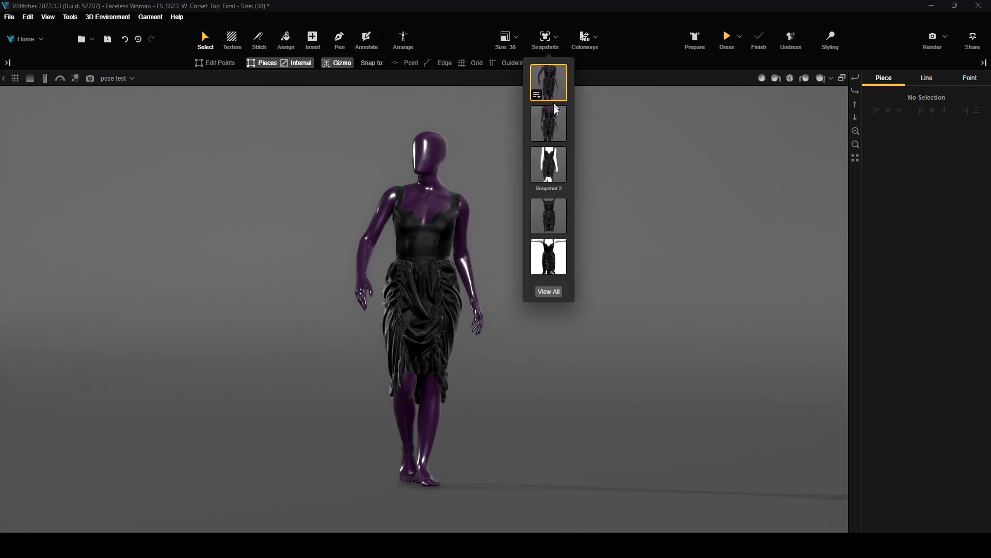
click(552, 215)
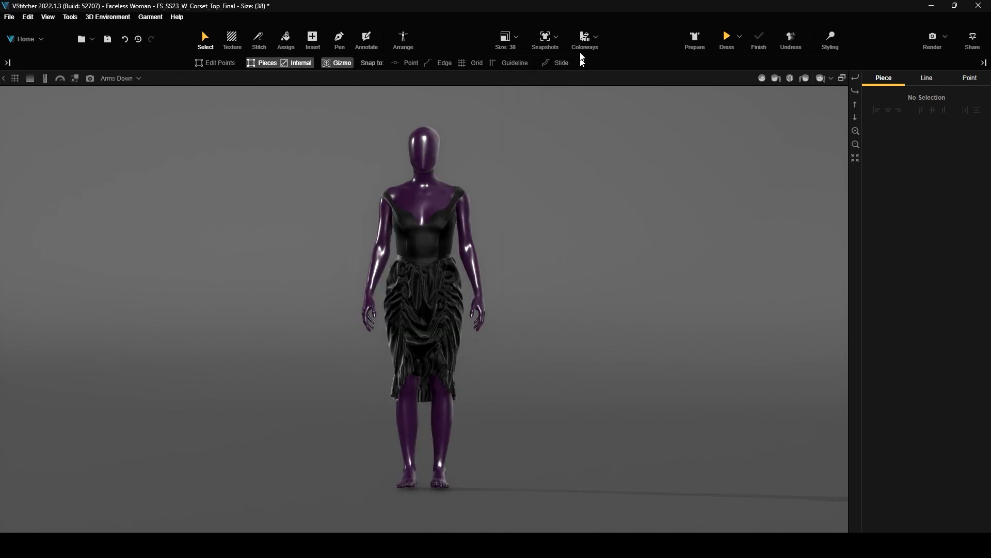
click(558, 37)
click(562, 244)
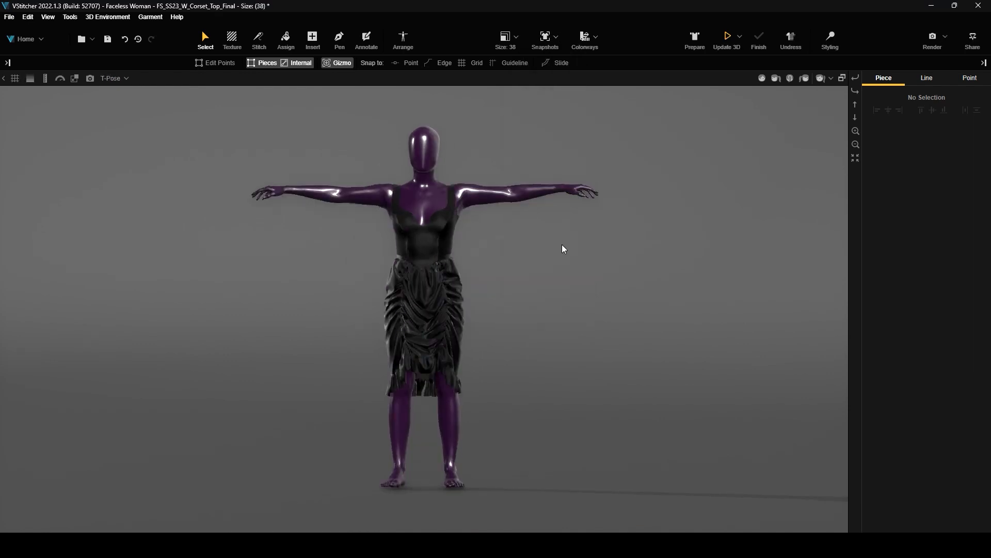
drag(476, 230, 319, 287)
scroll(443, 181, up, 2)
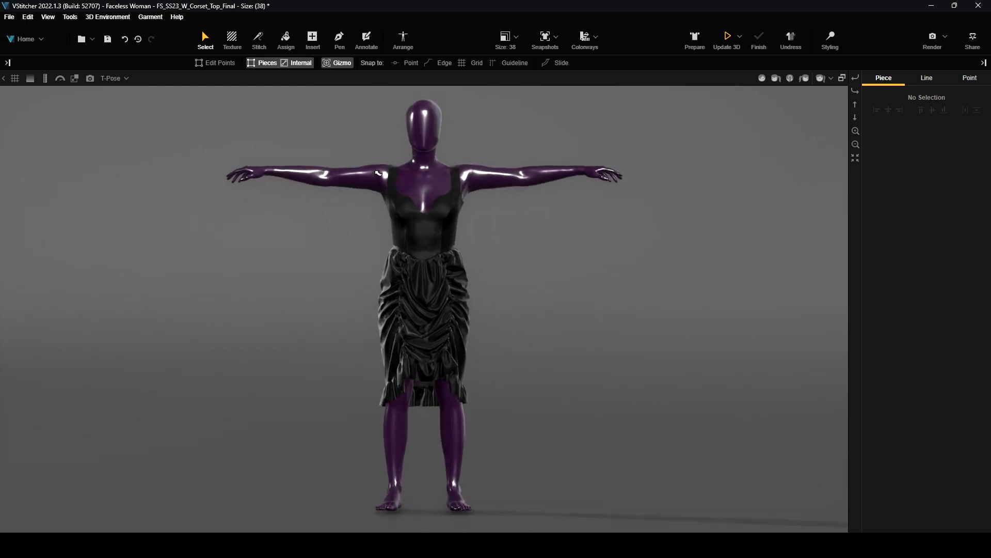
Step: Open the render settings, review the turntable options and 3D object export formats, and return to the image output settings
drag(422, 172, 426, 159)
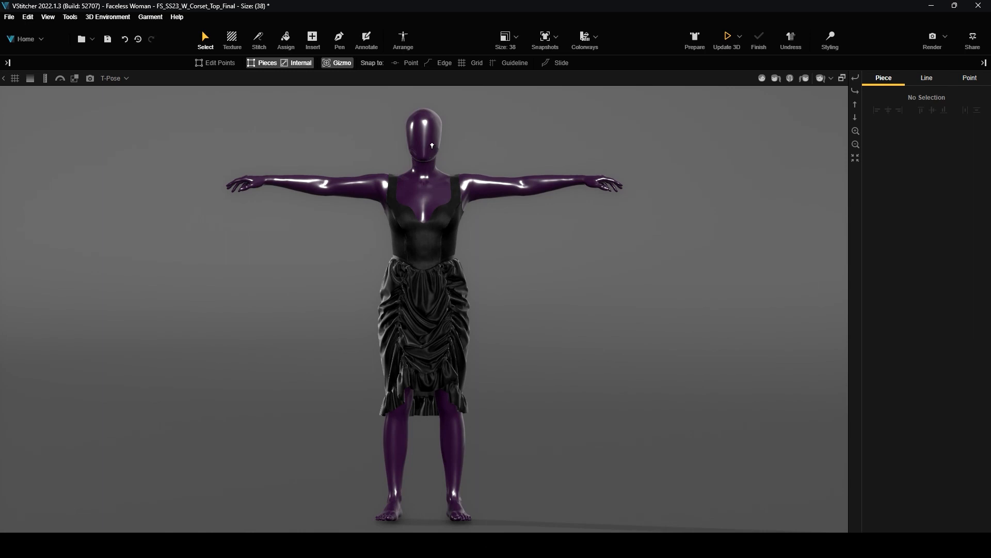
click(934, 37)
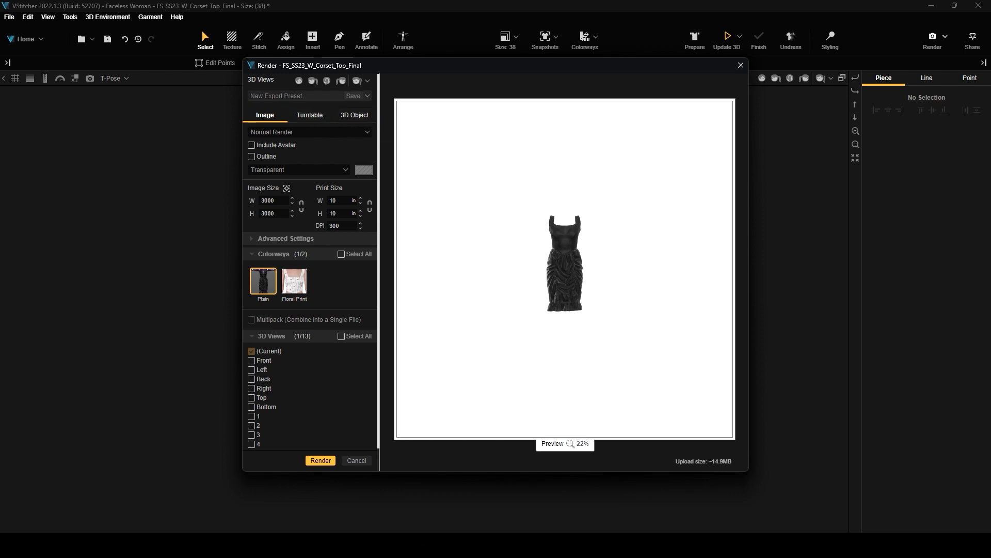
click(298, 116)
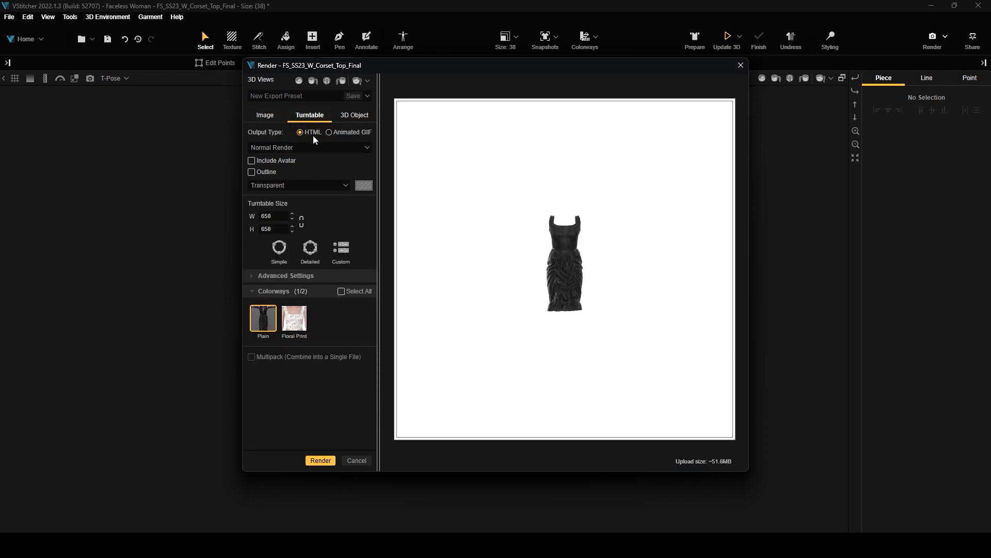
click(350, 121)
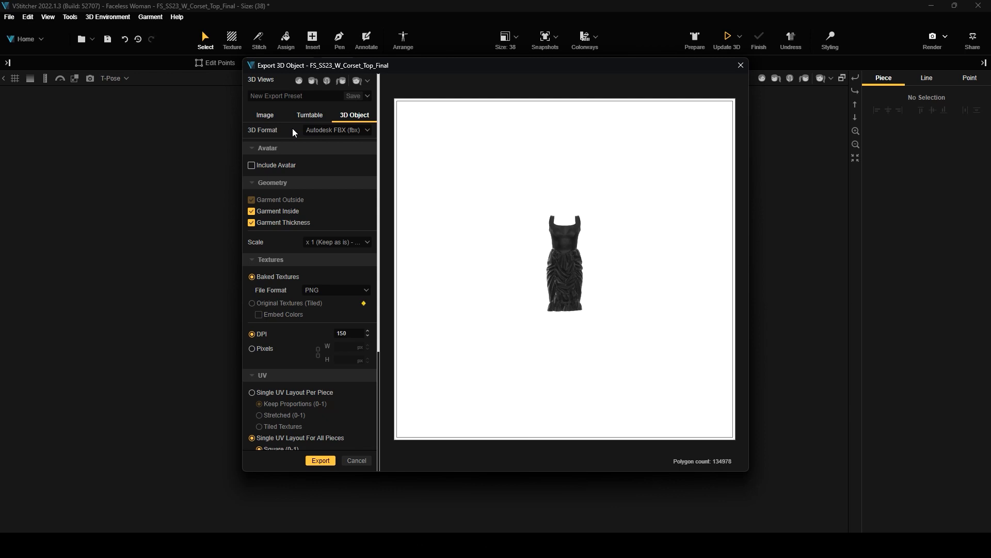
click(368, 130)
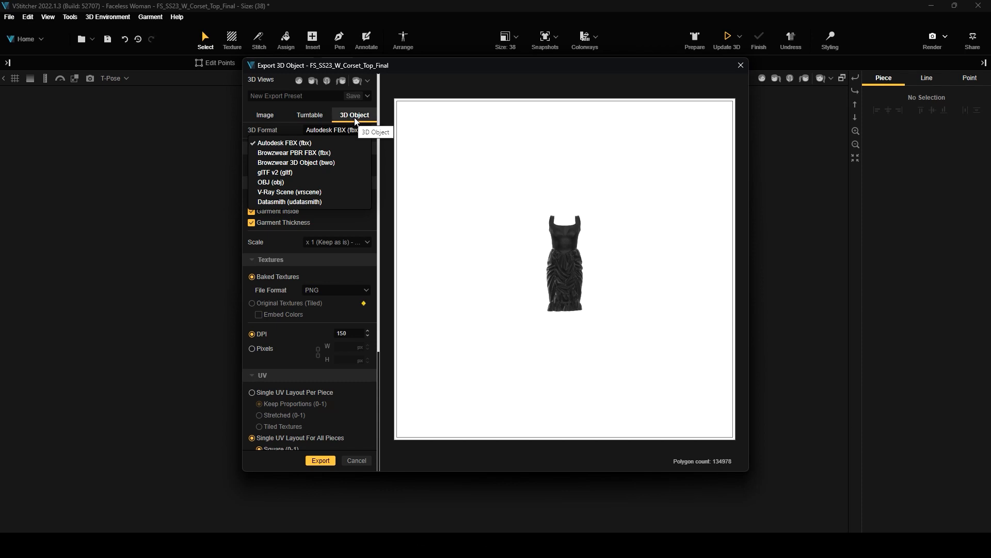
click(273, 114)
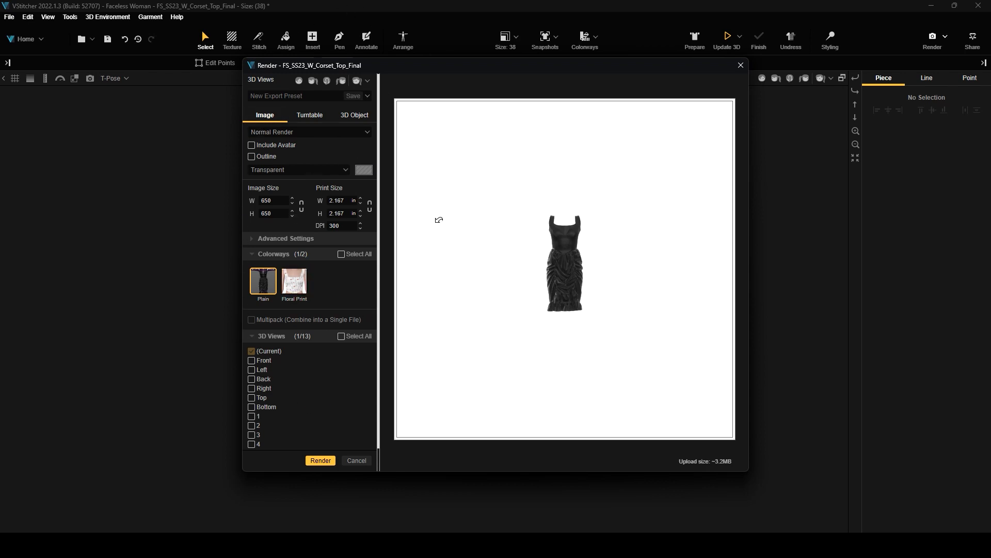
Step: Enlarge the dress in the render preview and rotate it to an angled front view that fills the frame
scroll(576, 258, up, 2)
scroll(576, 258, up, 3)
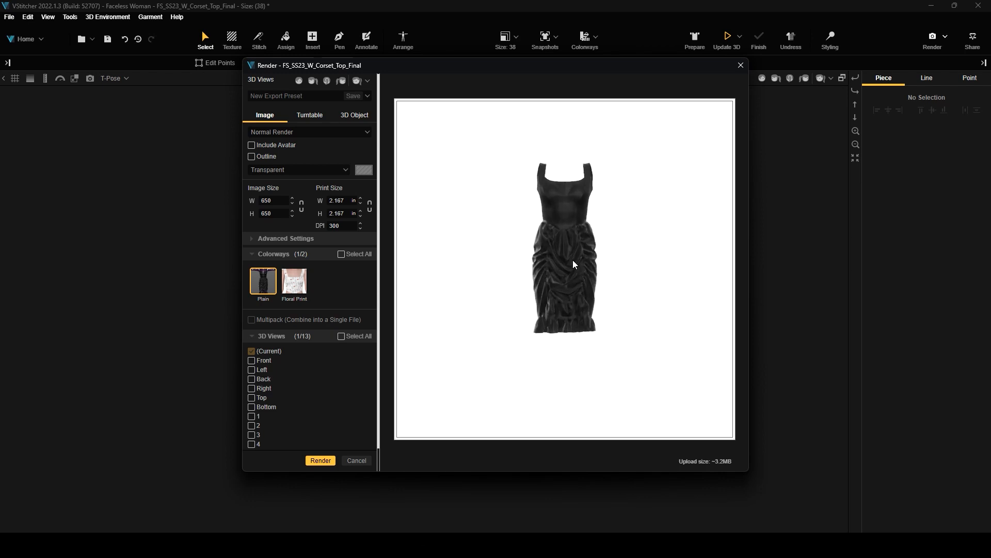
drag(648, 239, 505, 263)
scroll(572, 216, up, 3)
click(565, 140)
click(566, 140)
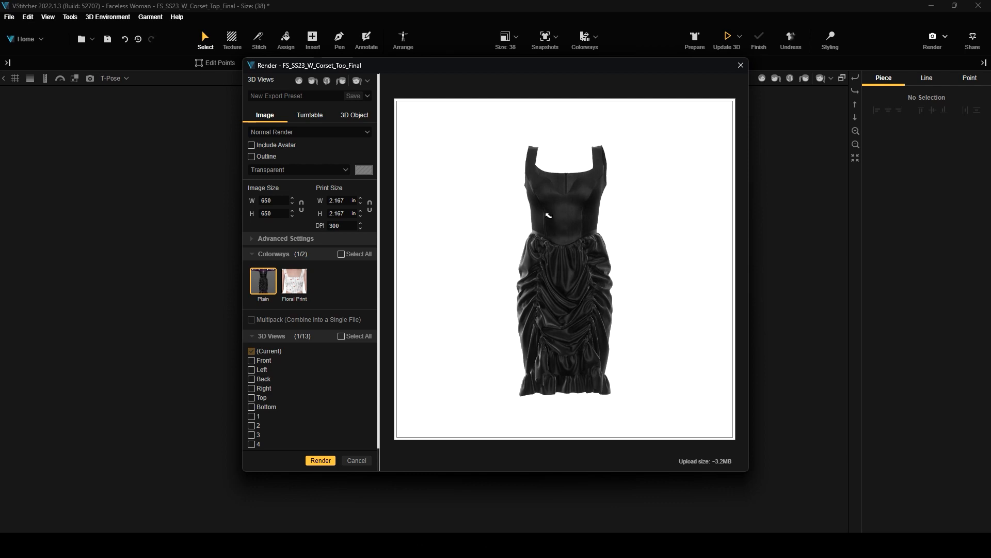
scroll(548, 216, up, 1)
drag(638, 236, 632, 271)
drag(538, 270, 631, 268)
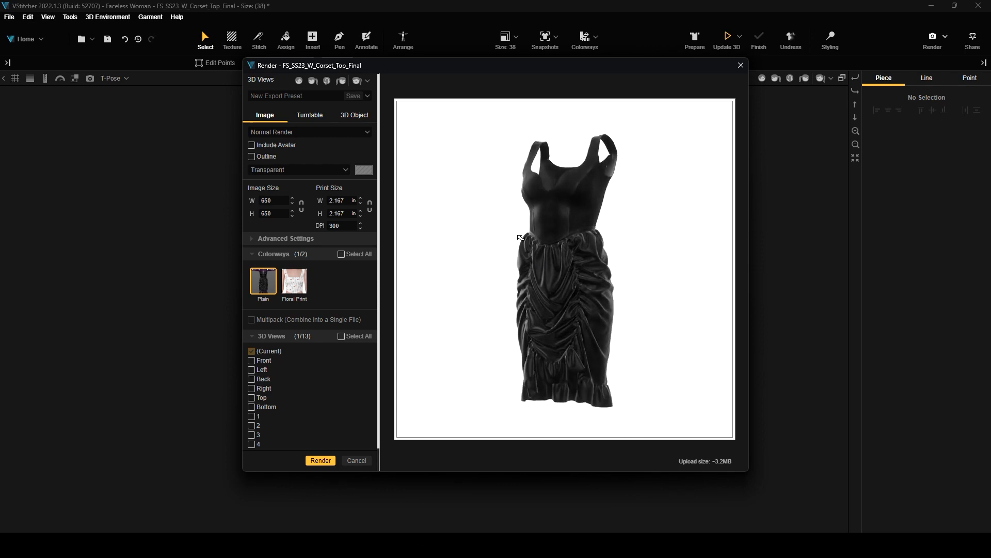
drag(635, 255, 566, 286)
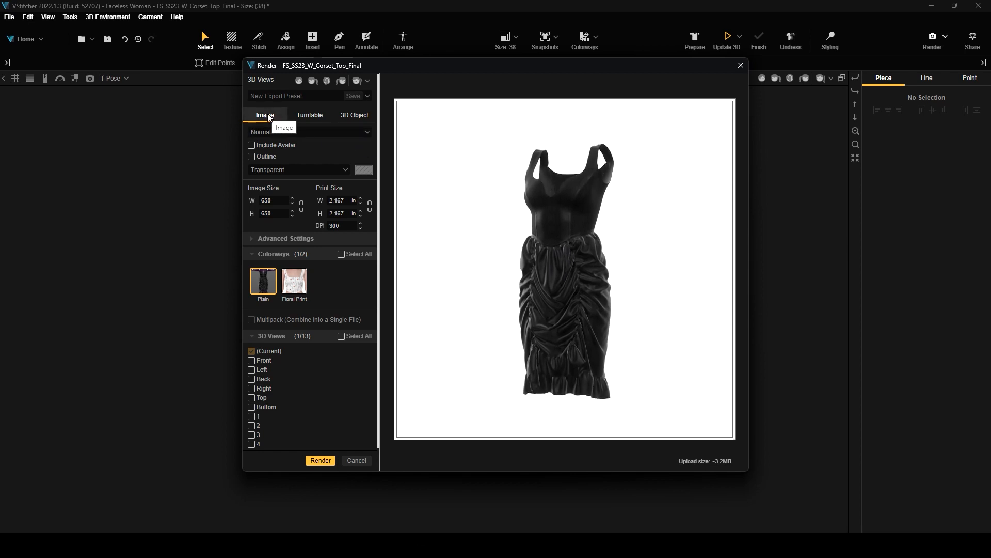
Step: Keep the render type at Normal Render, try including the avatar in the image, and exclude it again
click(277, 134)
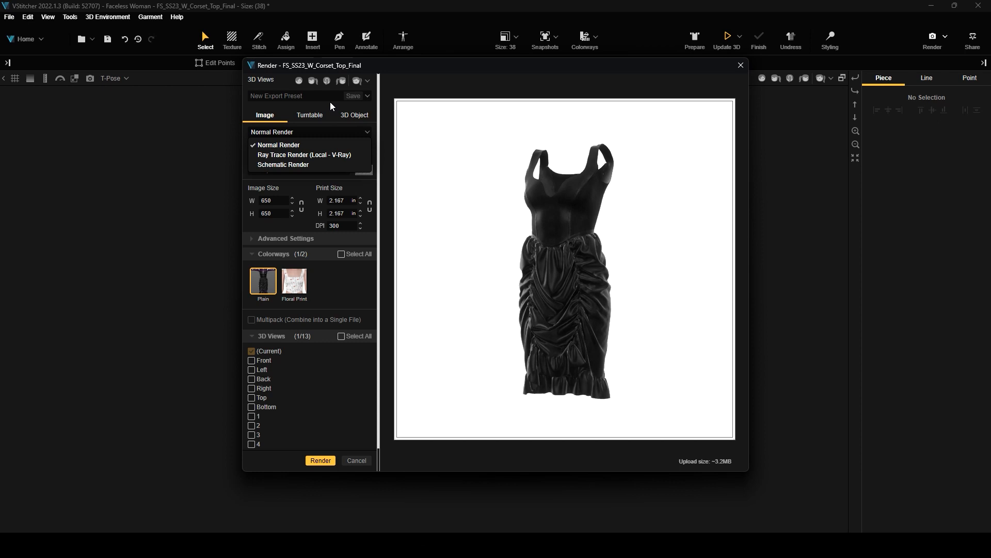
click(278, 147)
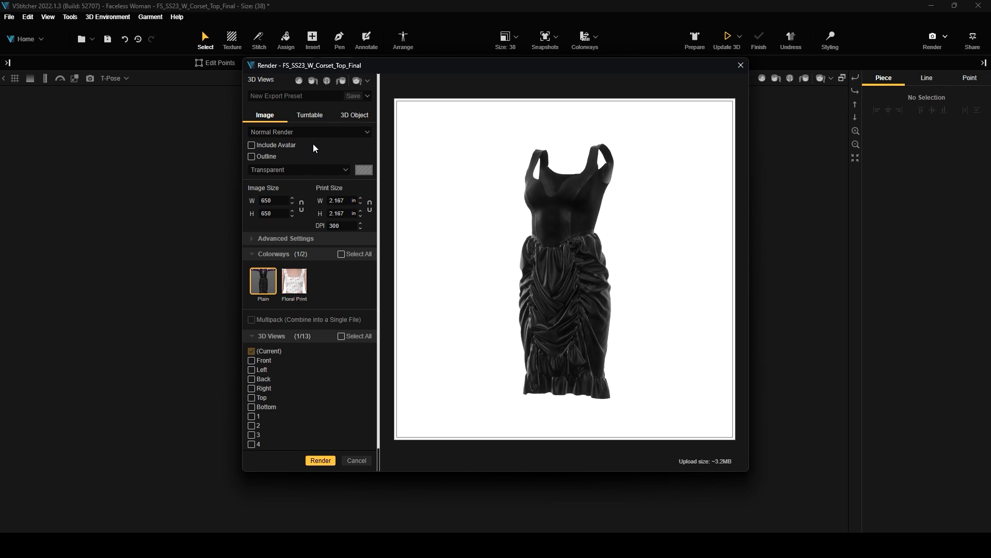
click(252, 146)
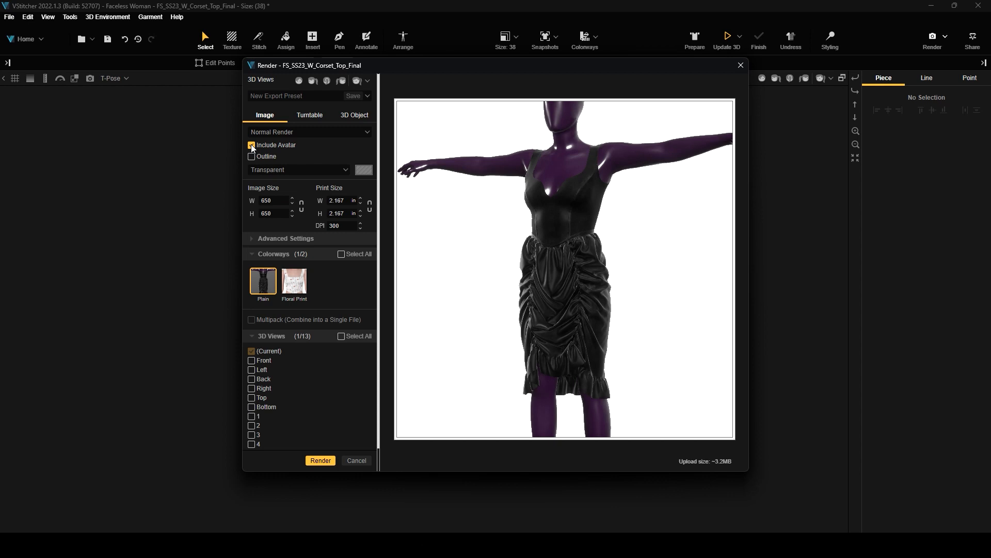
click(252, 145)
click(252, 145)
click(252, 145)
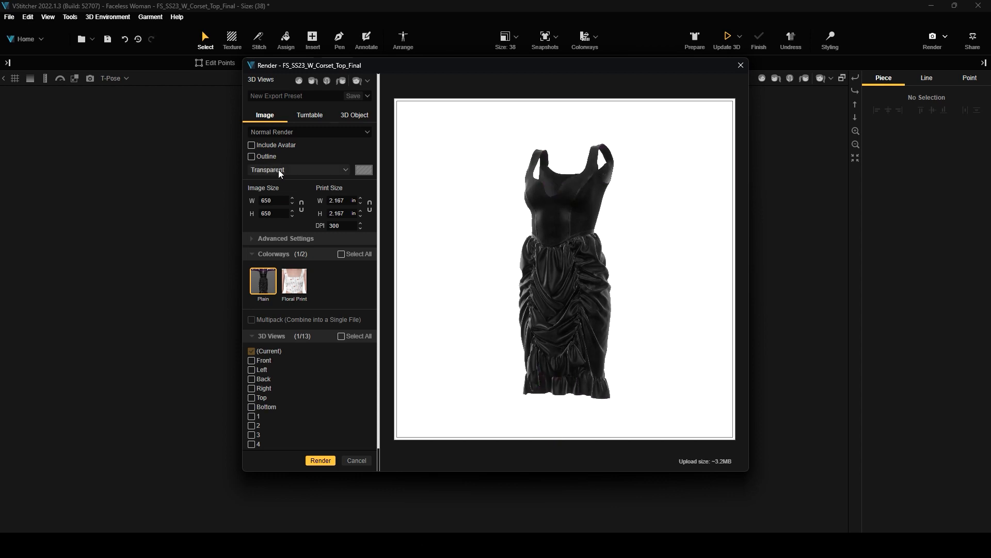
Step: Try a solid red background and the environment background for the render, and restore the Transparent background
click(342, 172)
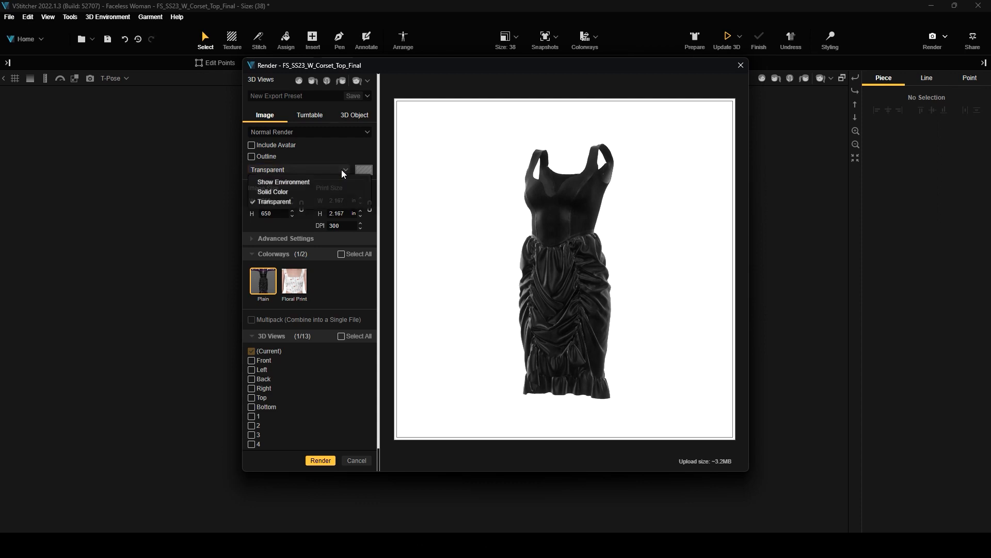
click(335, 193)
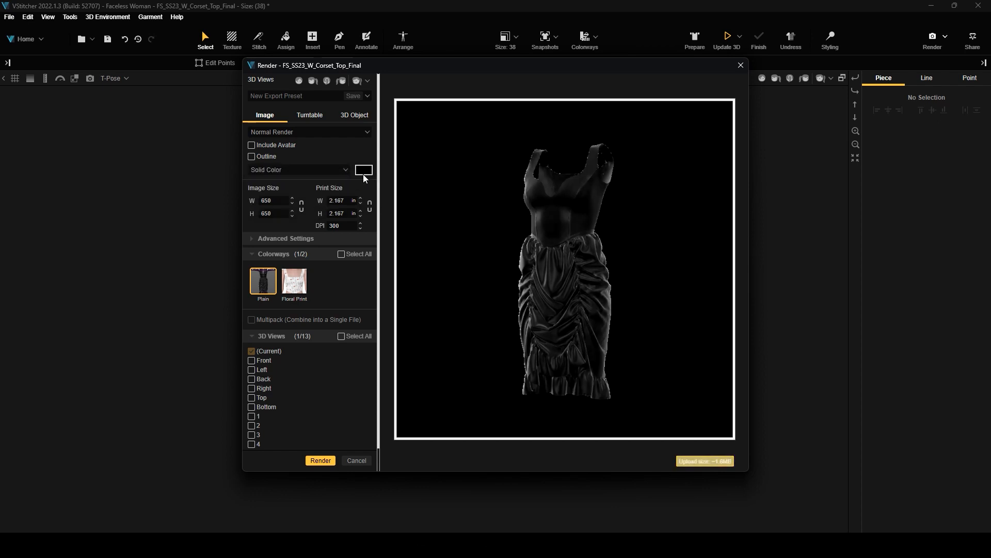
click(364, 173)
click(478, 202)
click(497, 336)
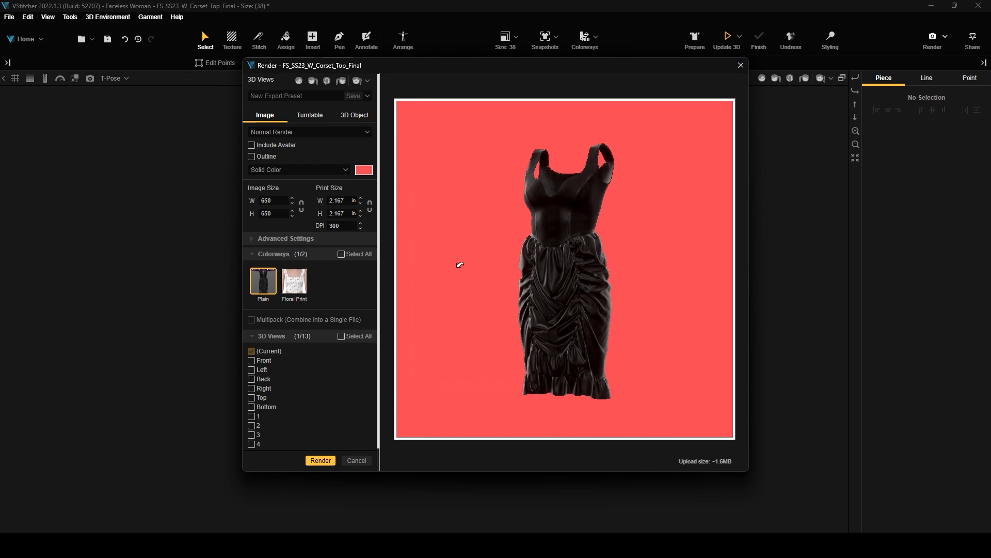
click(316, 170)
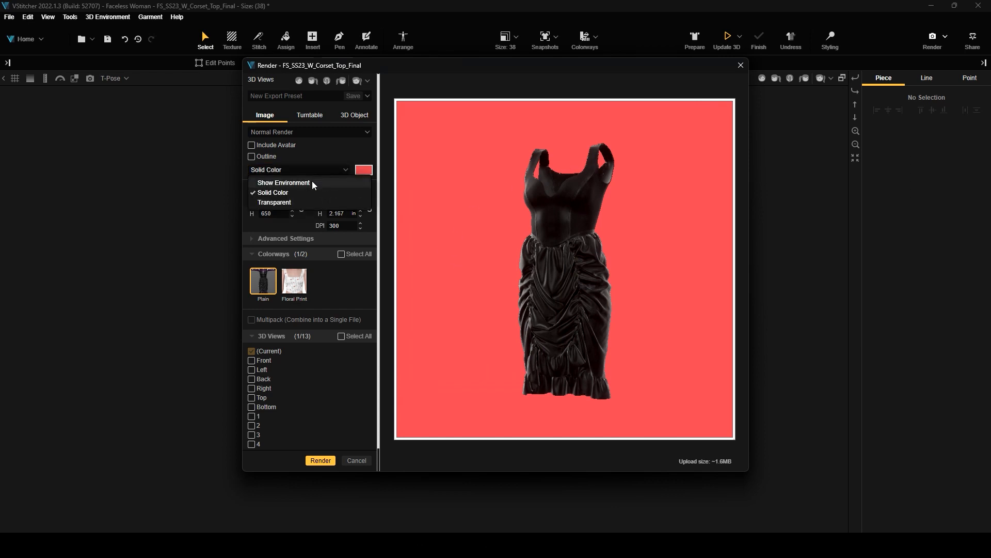
click(312, 181)
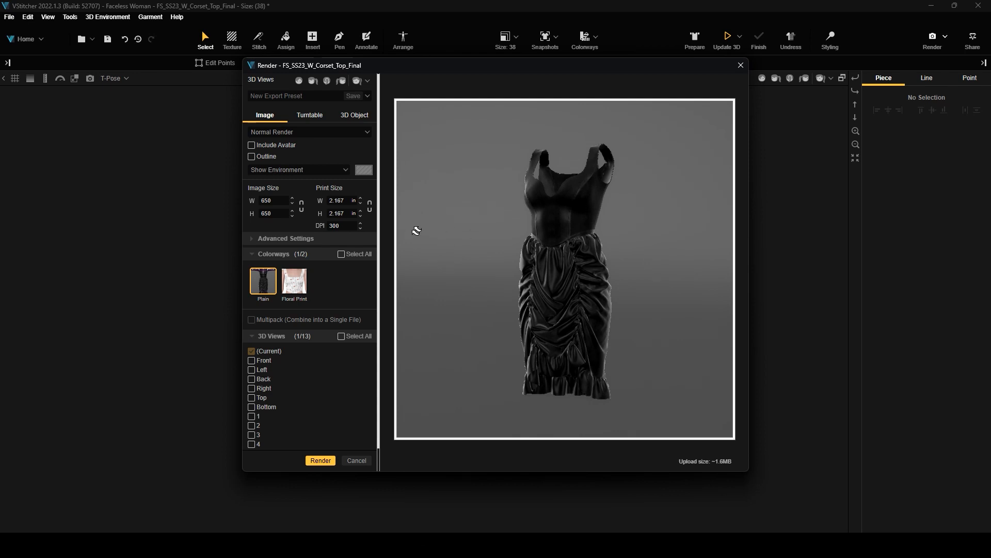
click(346, 170)
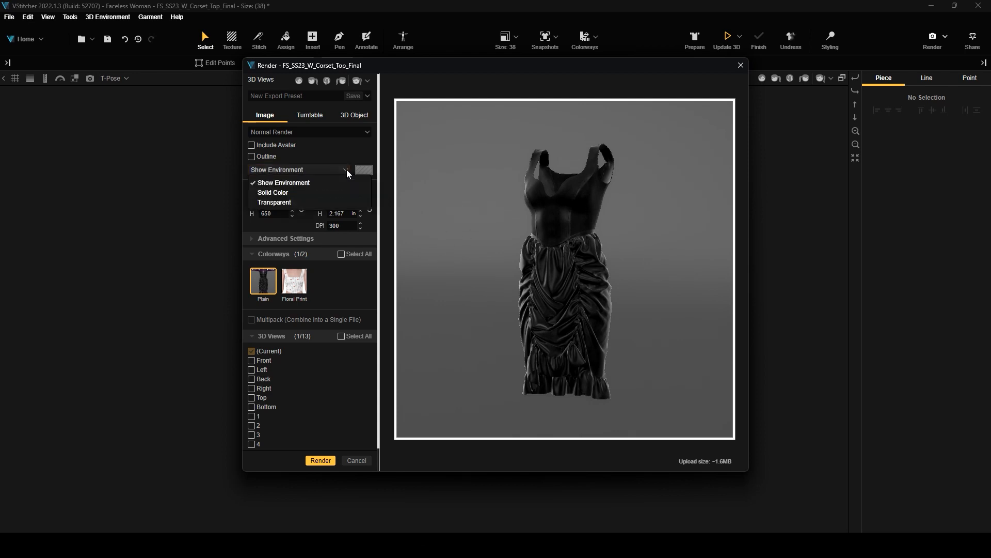
click(311, 201)
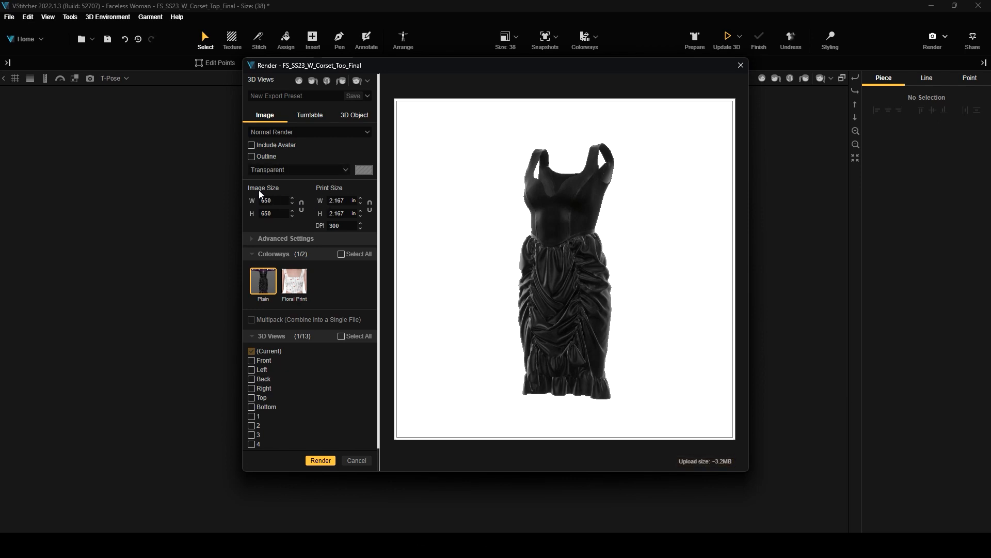
Step: Set the render's print size to 8.5 in wide by 11 in high
double_click(338, 200)
text(8.5)
key(Tab)
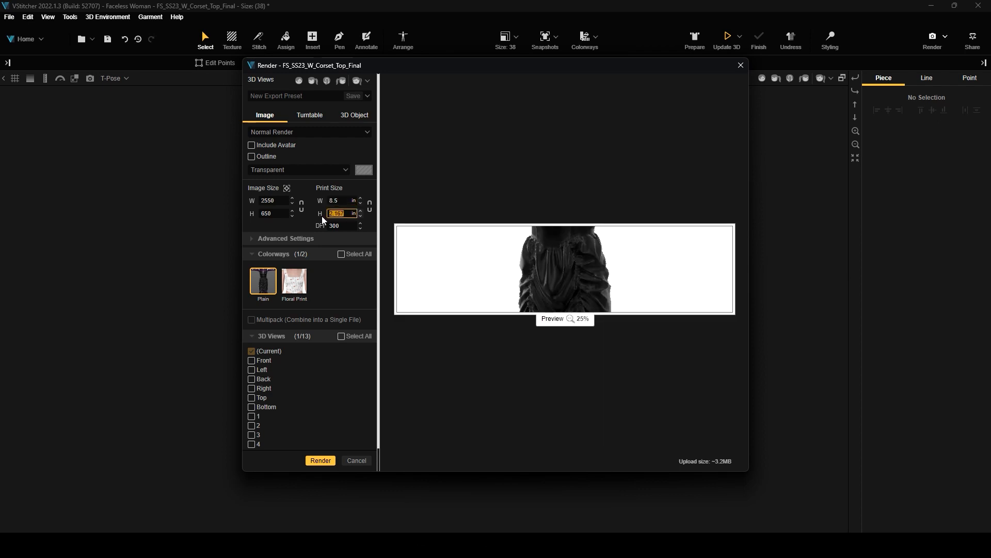
text(11)
key(Return)
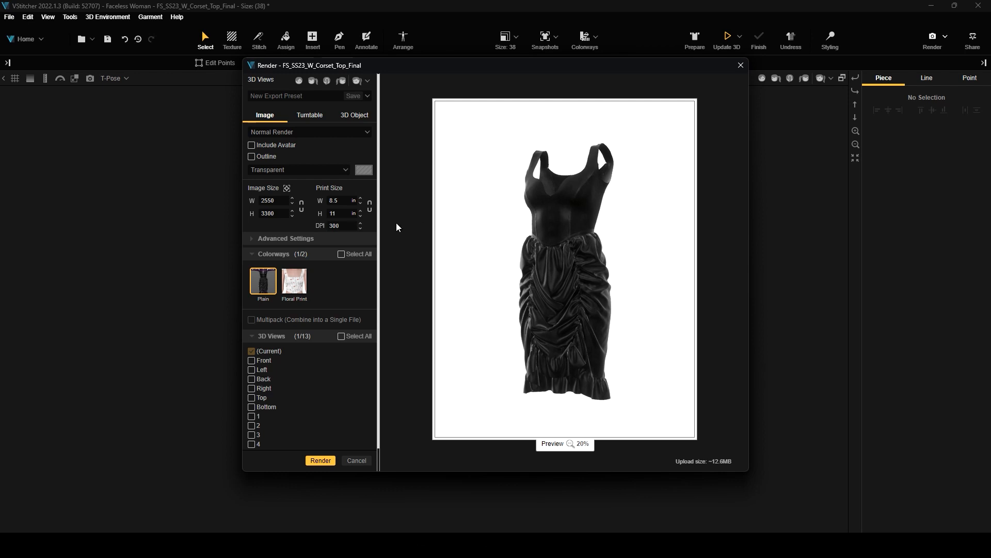
Step: Keep only the Plain colorway selected and add the Front and Back 3D views to the current angled view
click(305, 283)
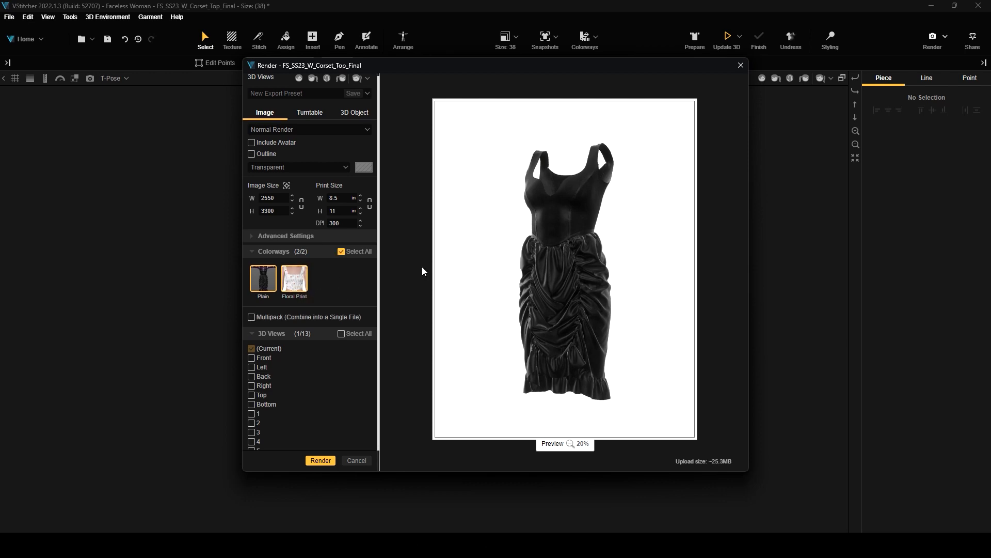
click(304, 279)
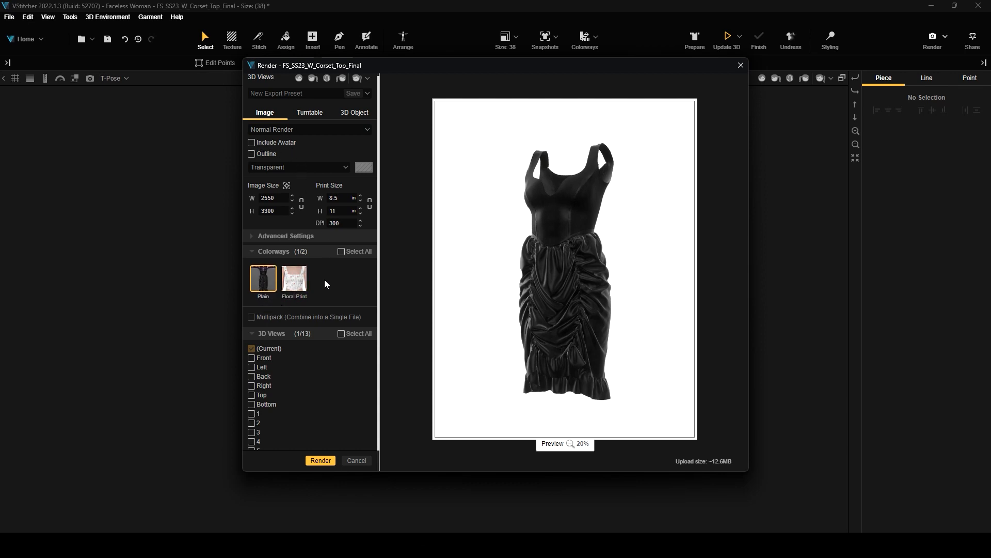
scroll(288, 321, down, 1)
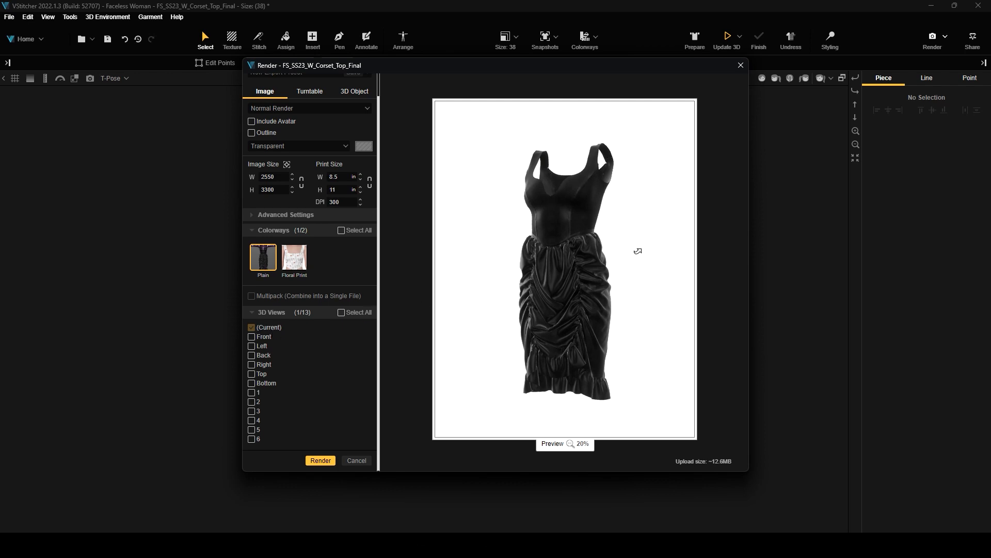
drag(638, 250, 556, 274)
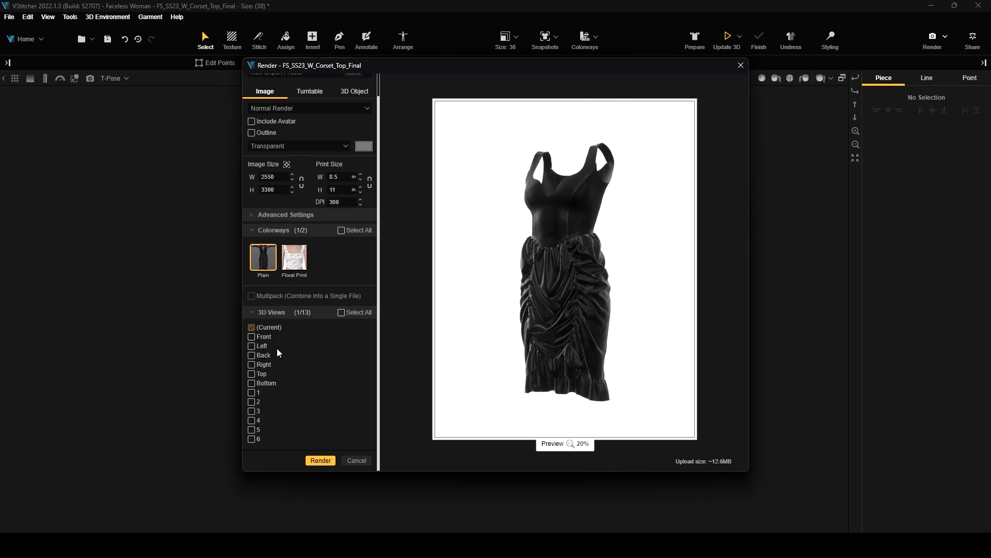
click(252, 336)
click(252, 355)
Step: Render the selected views and save them as PNG files named FS_SS23_W_Corset_Top_Final in the Downloads folder
click(328, 460)
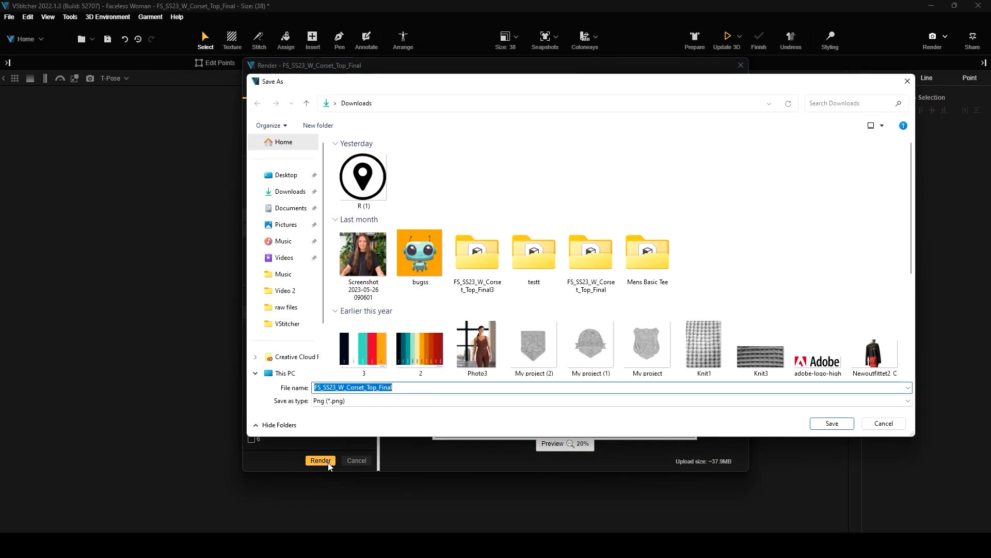
click(294, 192)
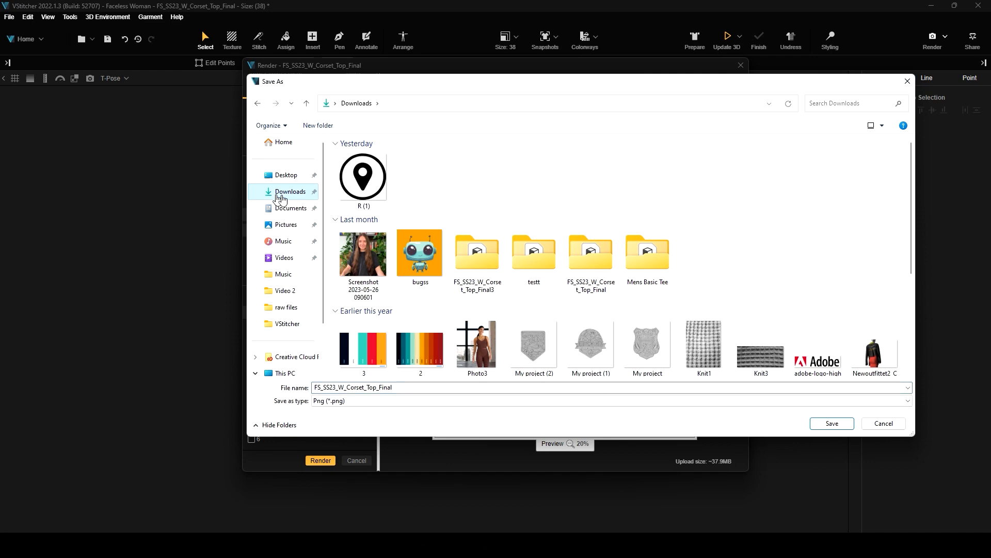
click(830, 425)
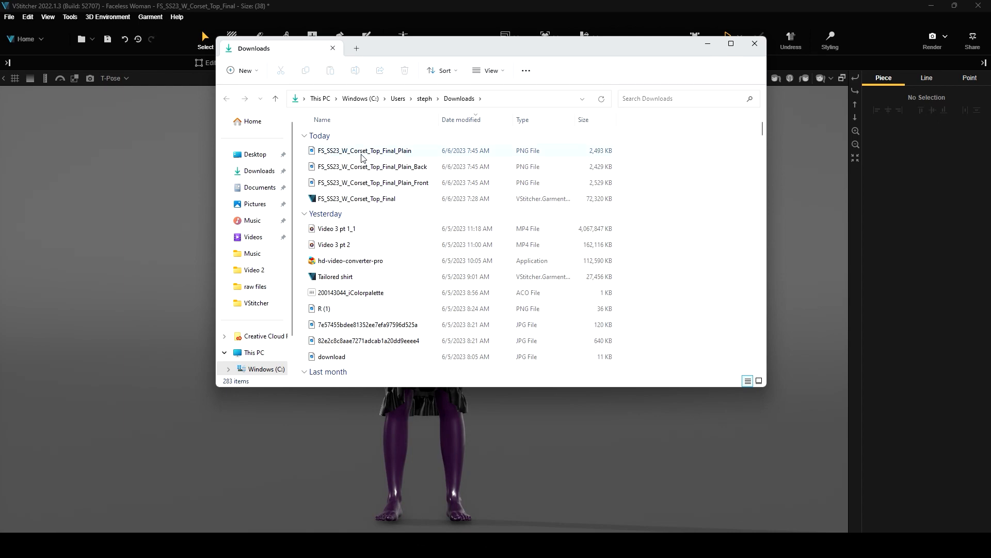
Step: View the rendered Plain image and the Plain_Back image from the Downloads folder, and reduce the viewer to a smaller window
double_click(363, 151)
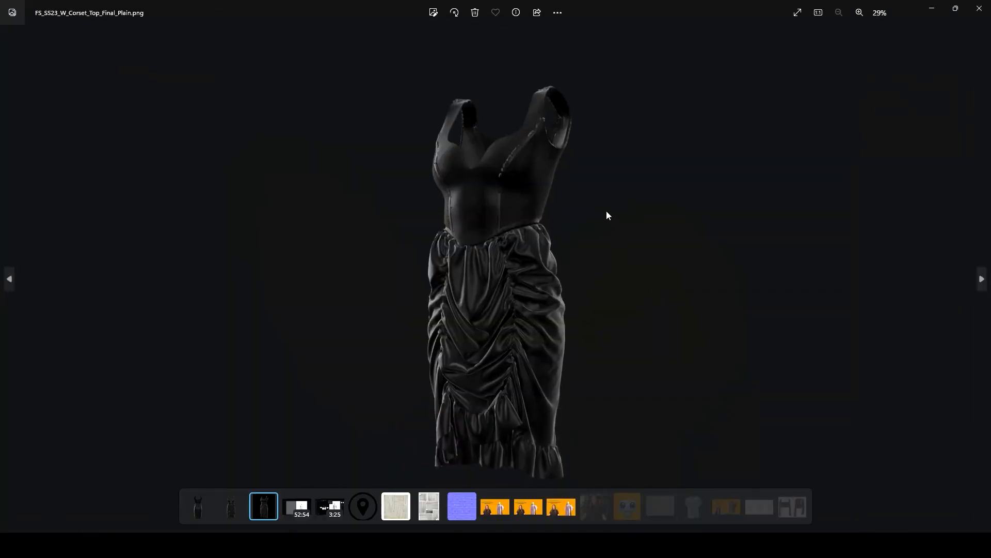
click(982, 279)
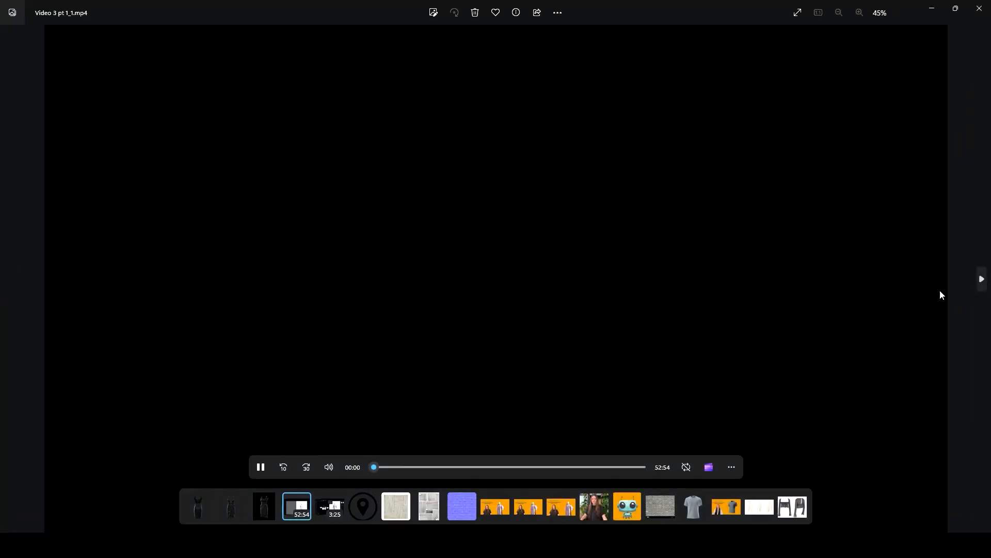
click(980, 9)
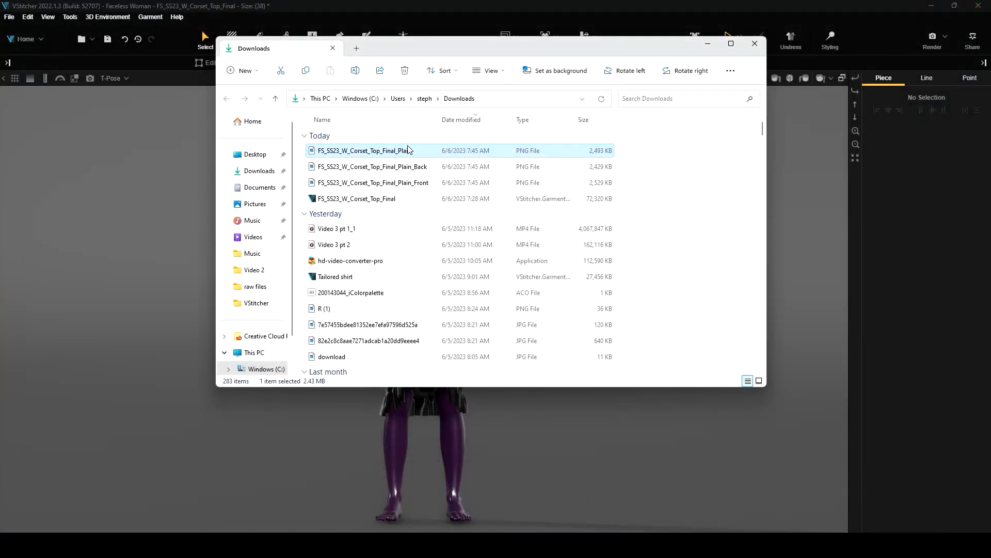
double_click(402, 166)
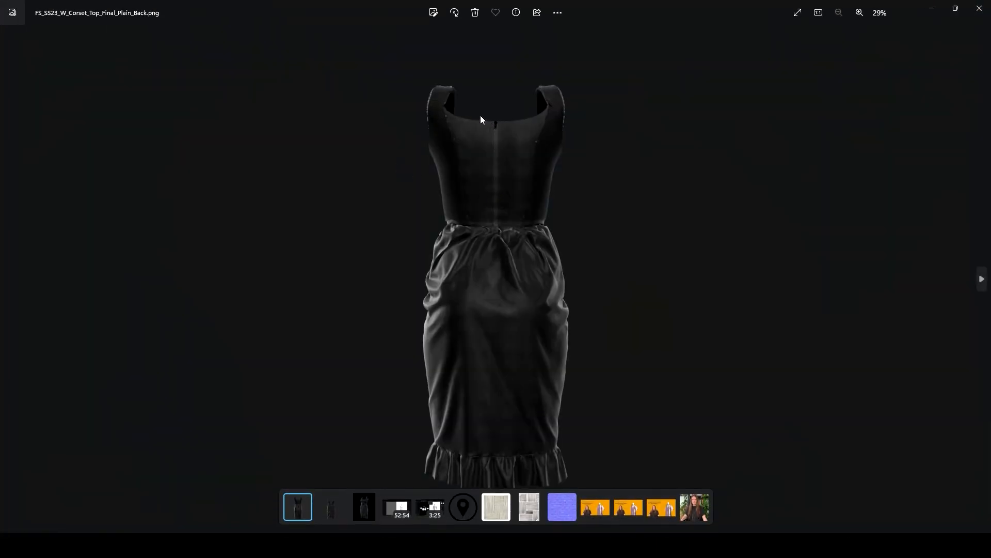
double_click(640, 7)
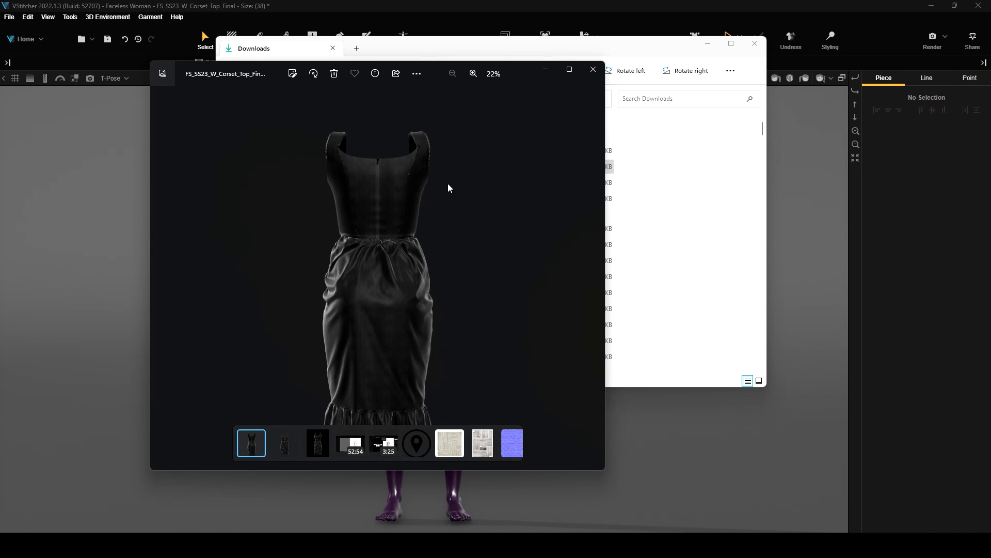
Step: View the rendered Plain_Front image from the Downloads folder and close the image viewer
click(594, 69)
double_click(387, 181)
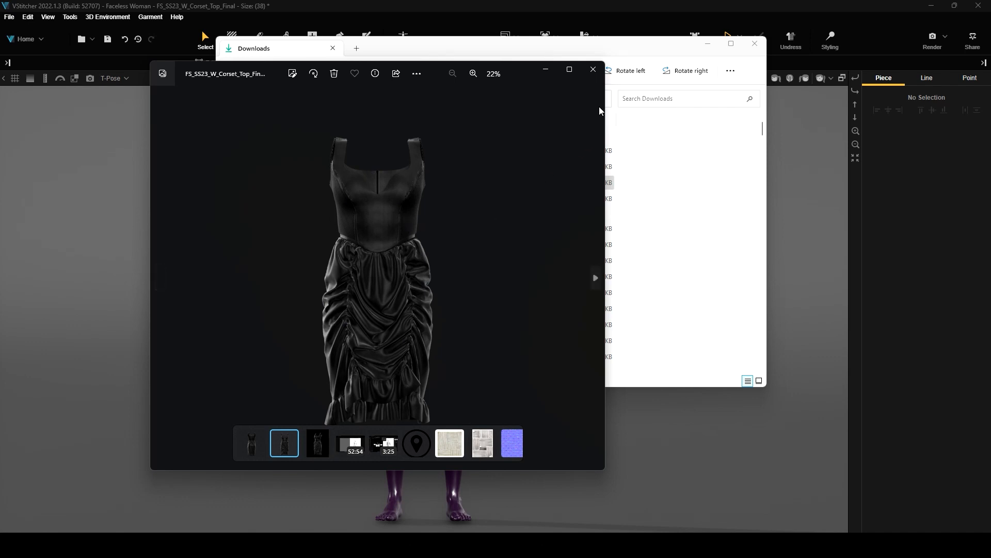
click(593, 69)
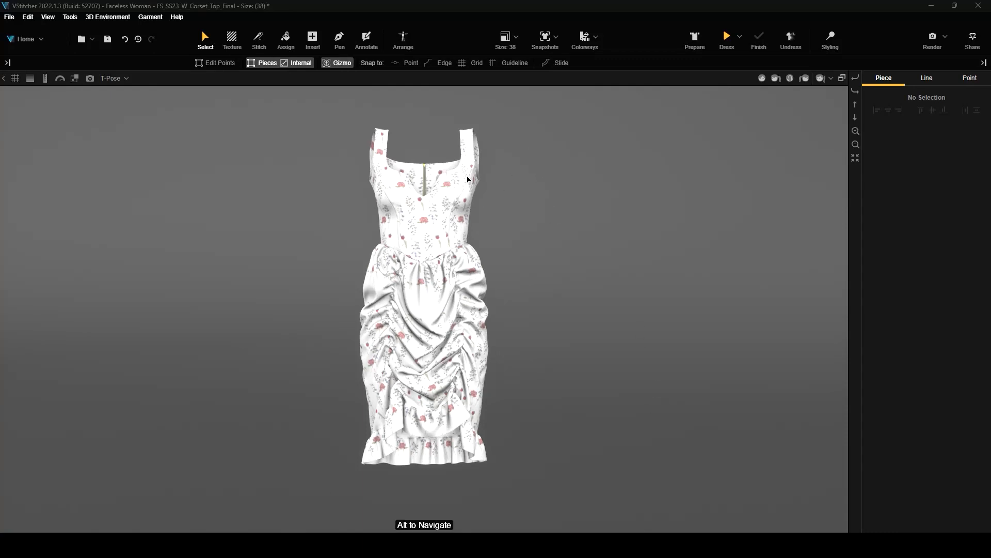
Step: Switch the dress between the Plain and Floral Print colorways, leaving Plain active
click(597, 38)
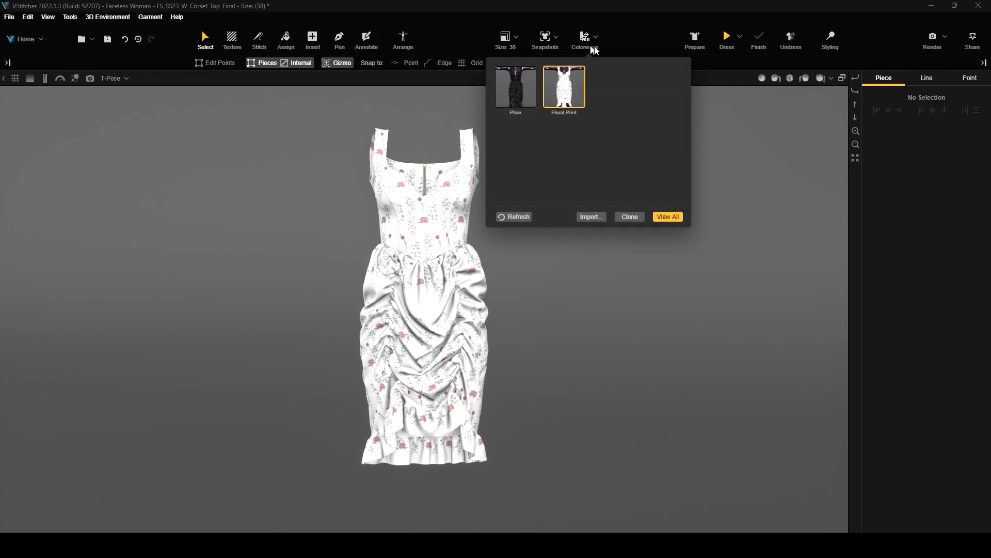
click(515, 101)
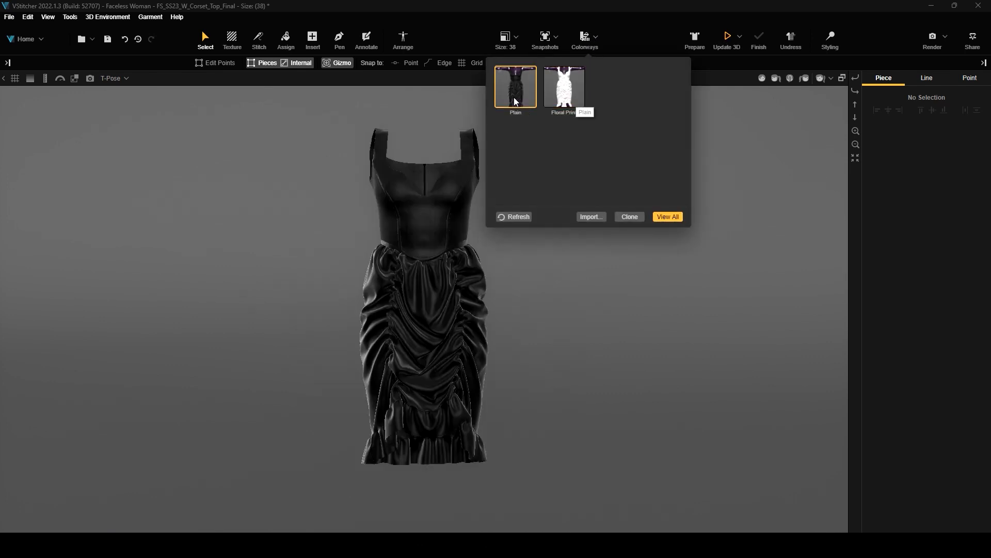
click(574, 86)
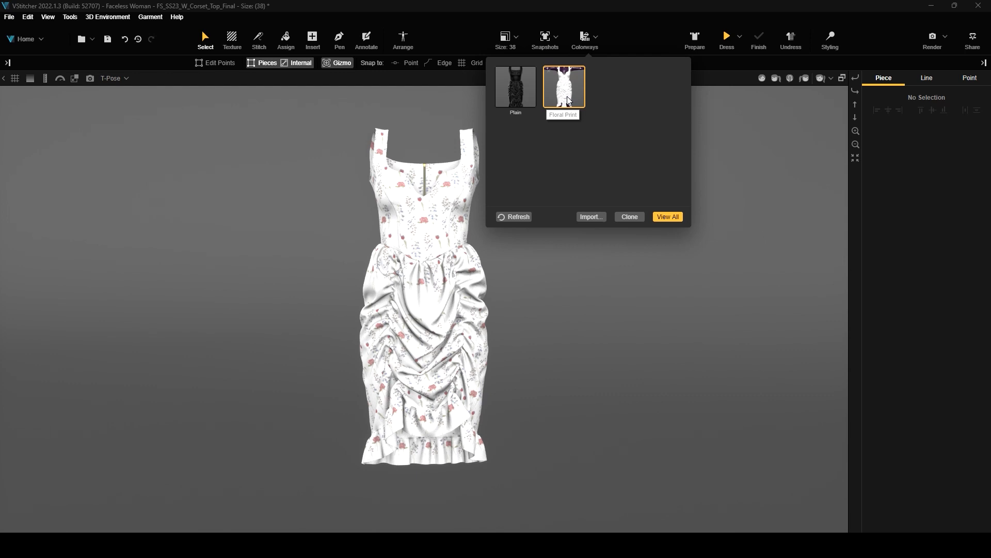
click(522, 98)
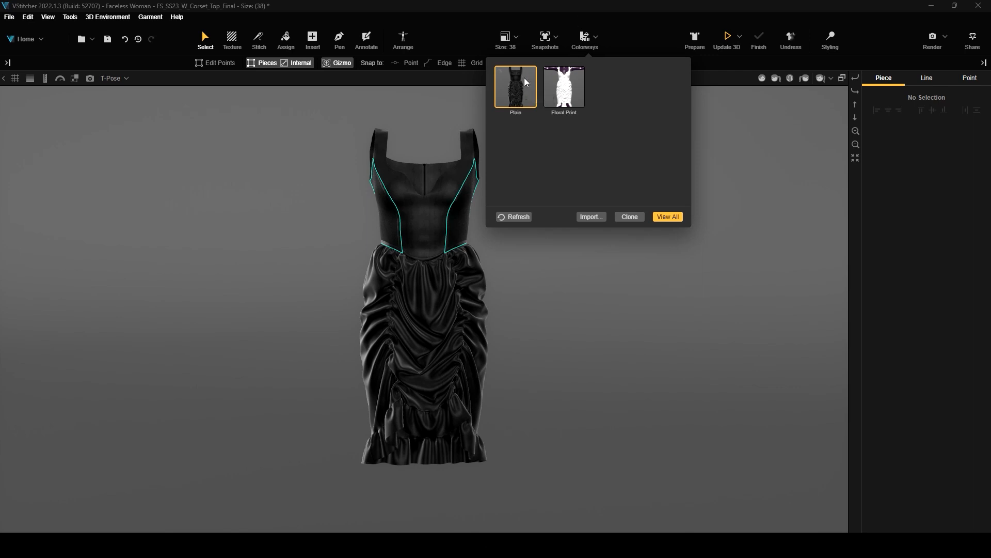
drag(284, 228, 523, 253)
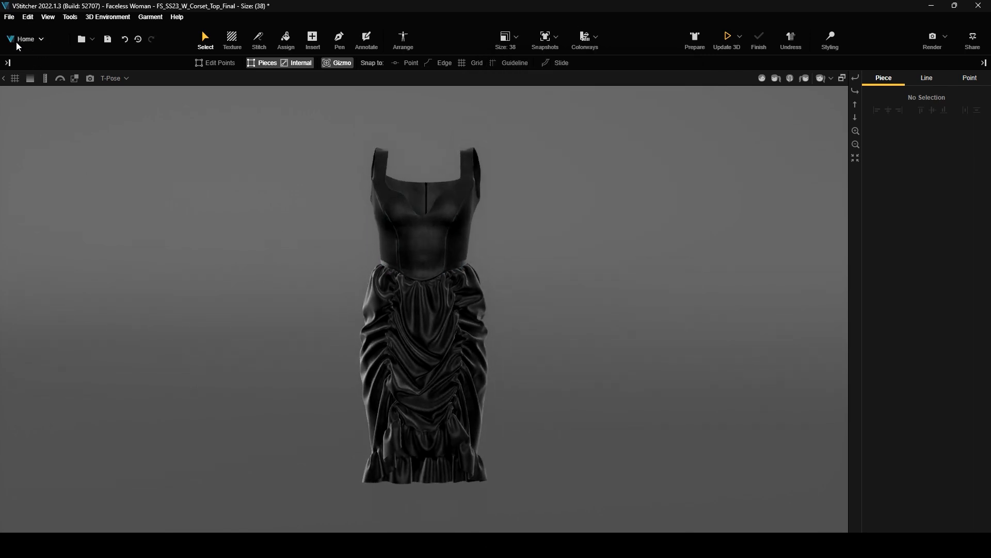
Step: Go to the Colorways workspace and delete all unused materials from the colorways
click(42, 40)
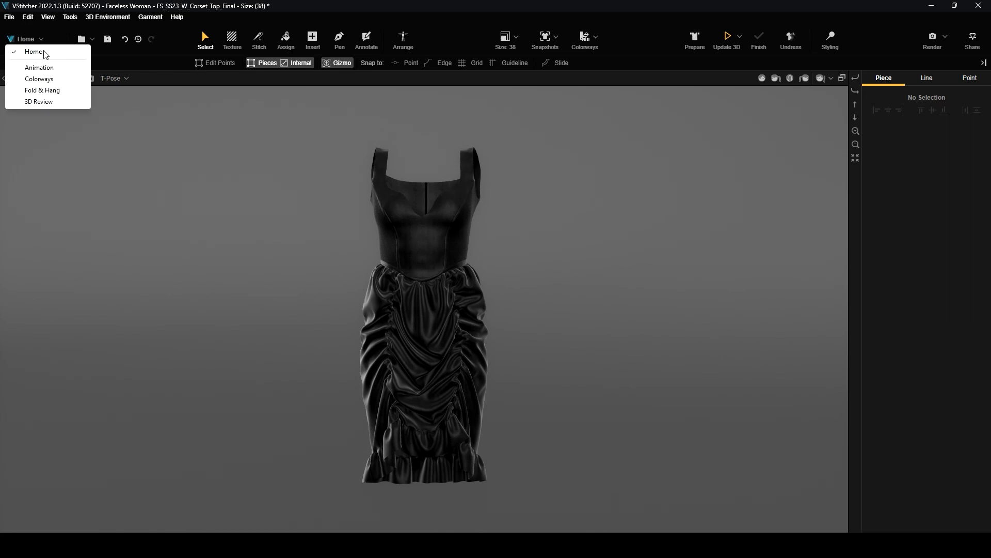
click(48, 79)
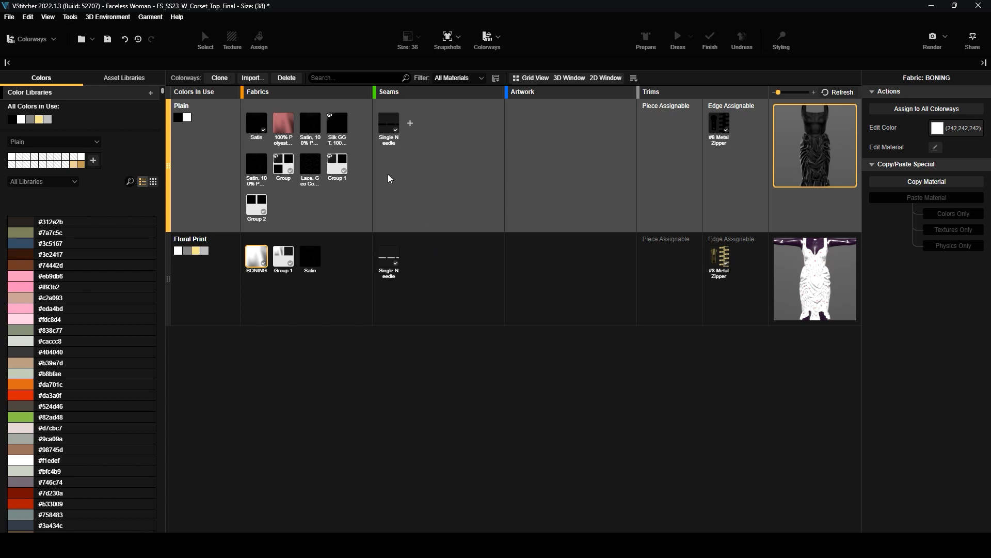
click(843, 92)
click(634, 78)
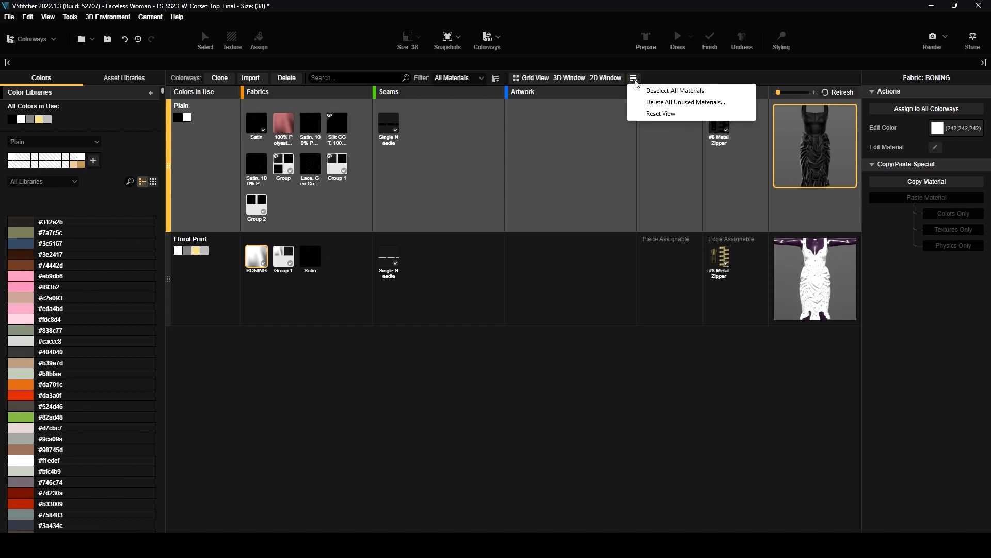
click(670, 105)
click(481, 304)
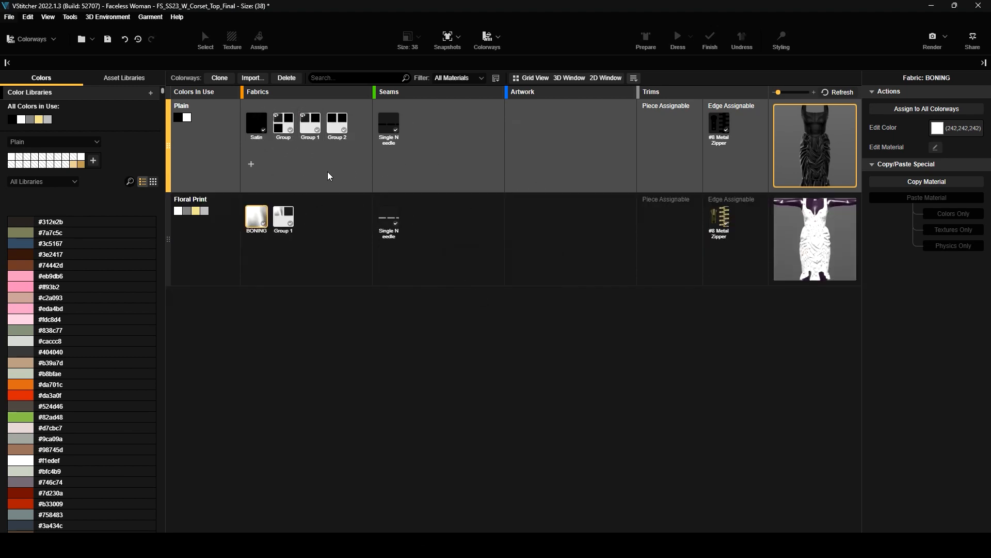
Step: Create a colorway named Pink from a clone of Plain, replacing its black with the library color #ff93b2
click(206, 163)
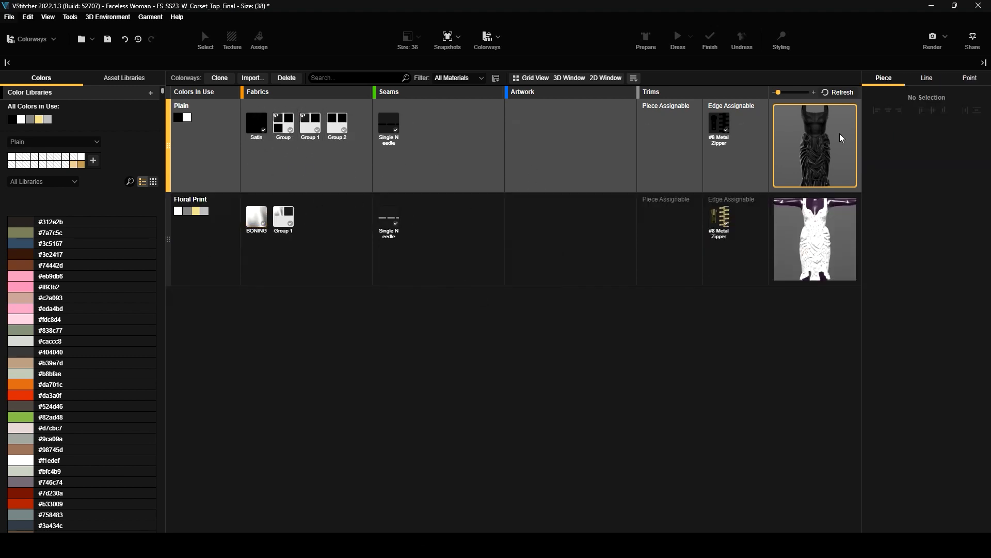
click(221, 78)
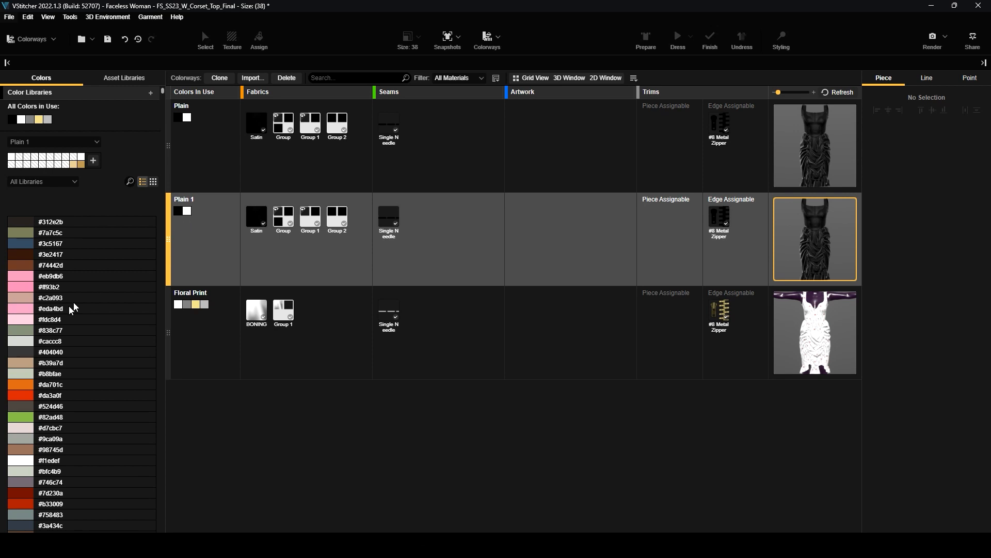
drag(23, 288, 181, 214)
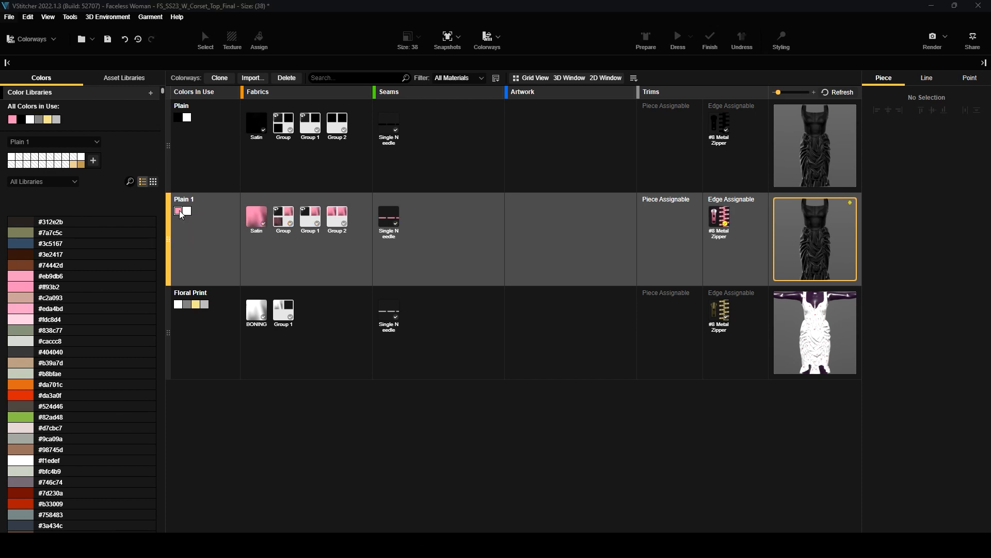
click(834, 92)
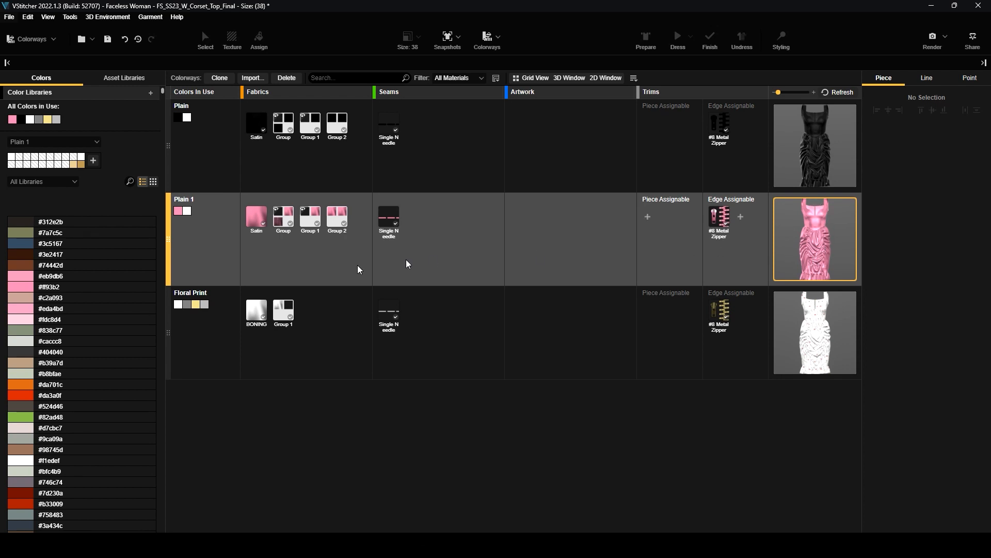
double_click(185, 201)
text(Pink)
Step: Create a colorway named Blue from a clone of Pink, replacing its pink with the library color #91d4f9
click(218, 77)
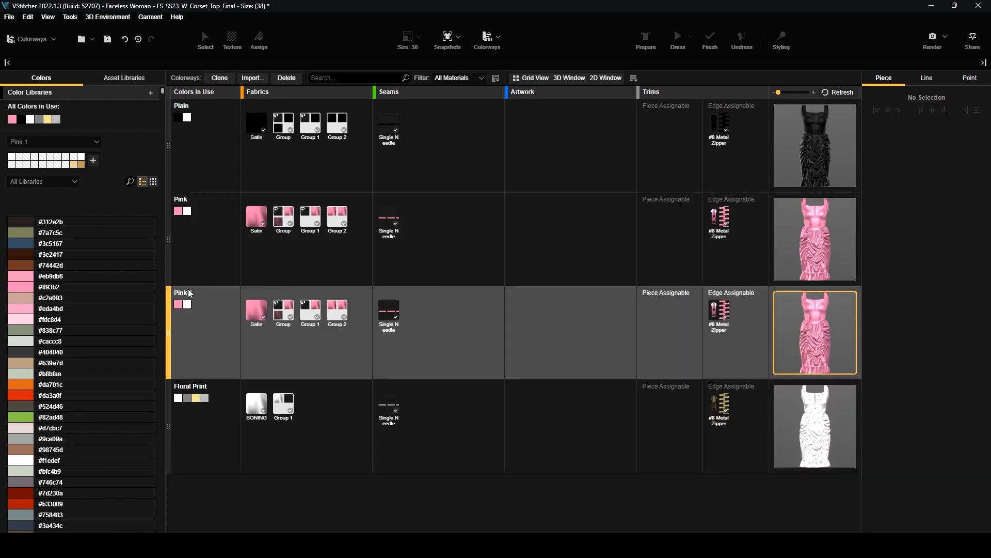
scroll(64, 447, down, 8)
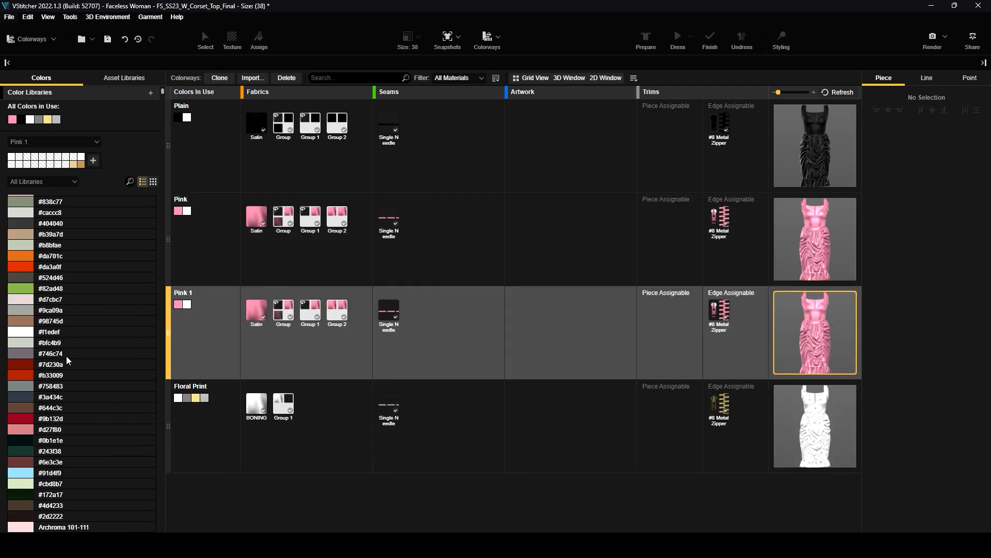
drag(52, 345, 179, 308)
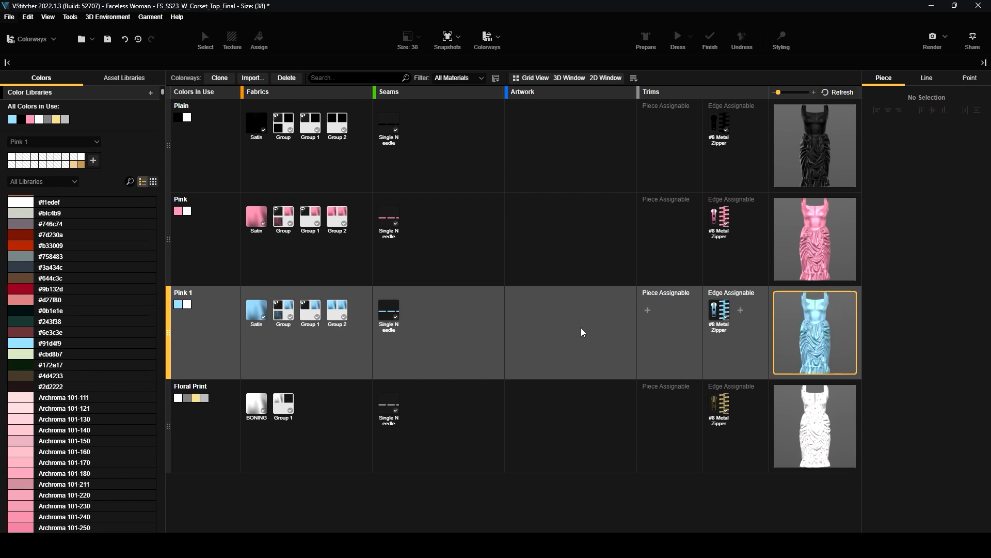
double_click(186, 299)
text(Blue)
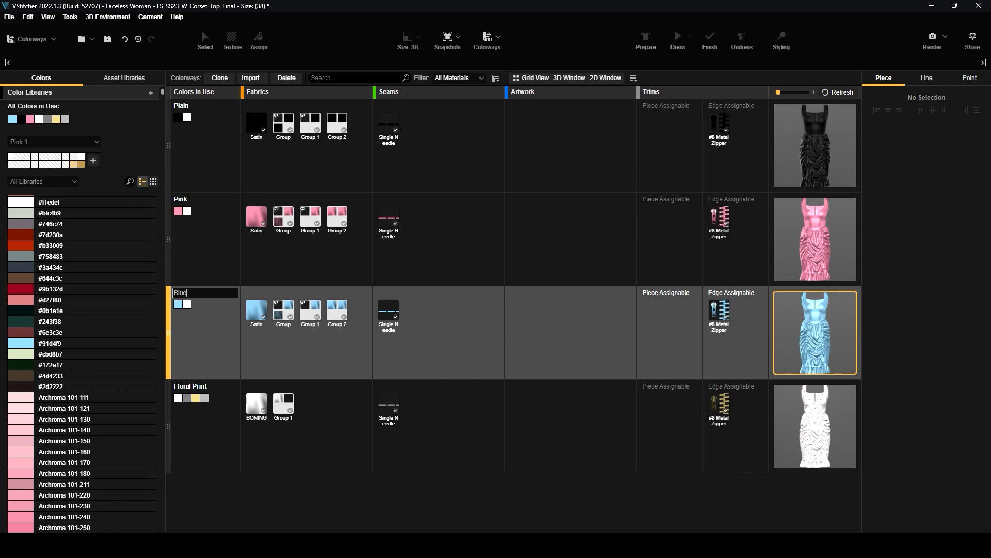
click(216, 324)
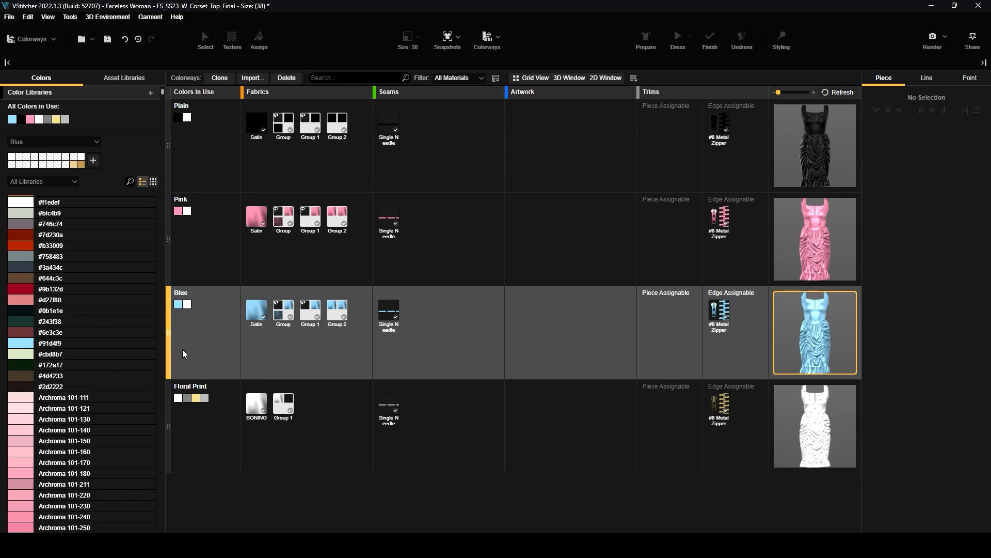
Step: Return to the Home workspace and preview the Pink and Plain colorways on the 3D dress, ending on Blue
click(178, 305)
click(56, 42)
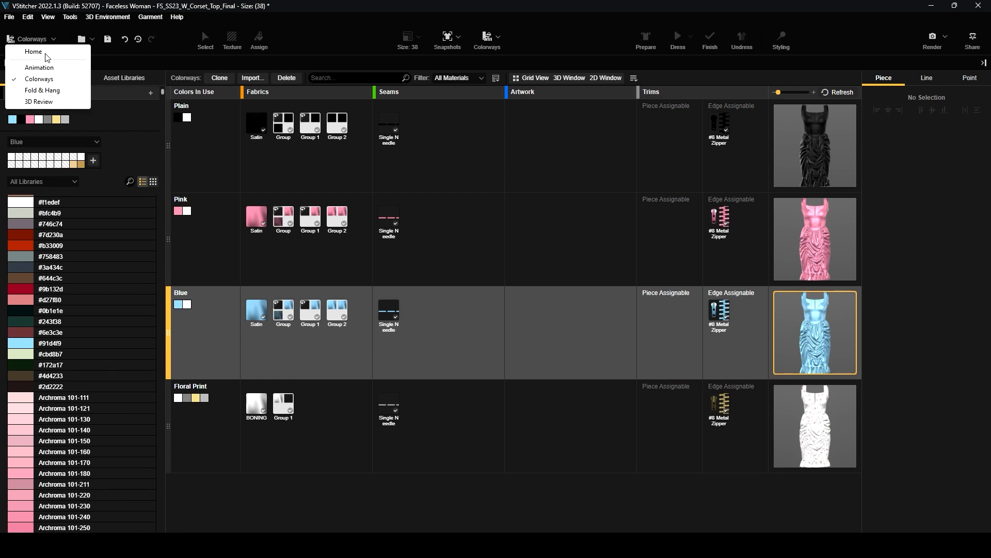
click(33, 52)
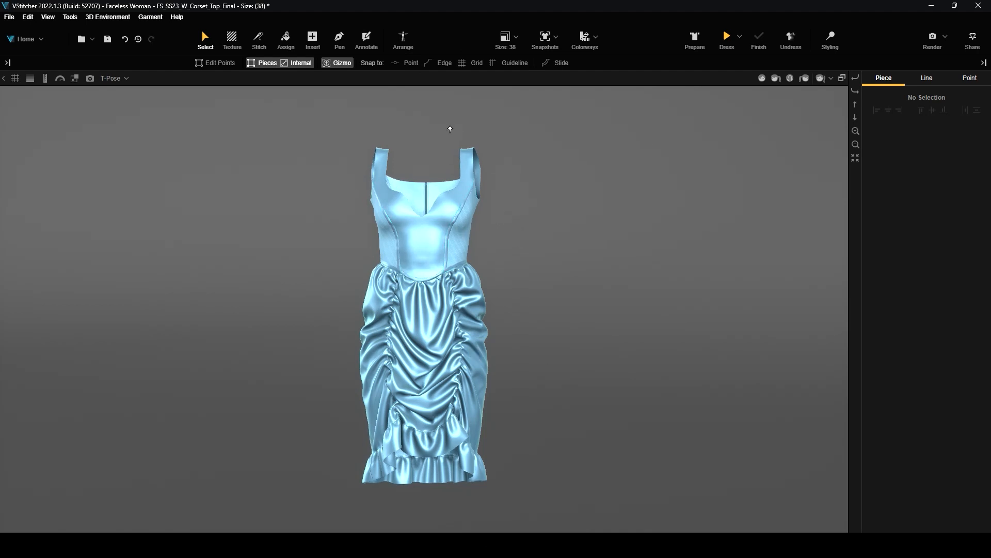
click(593, 41)
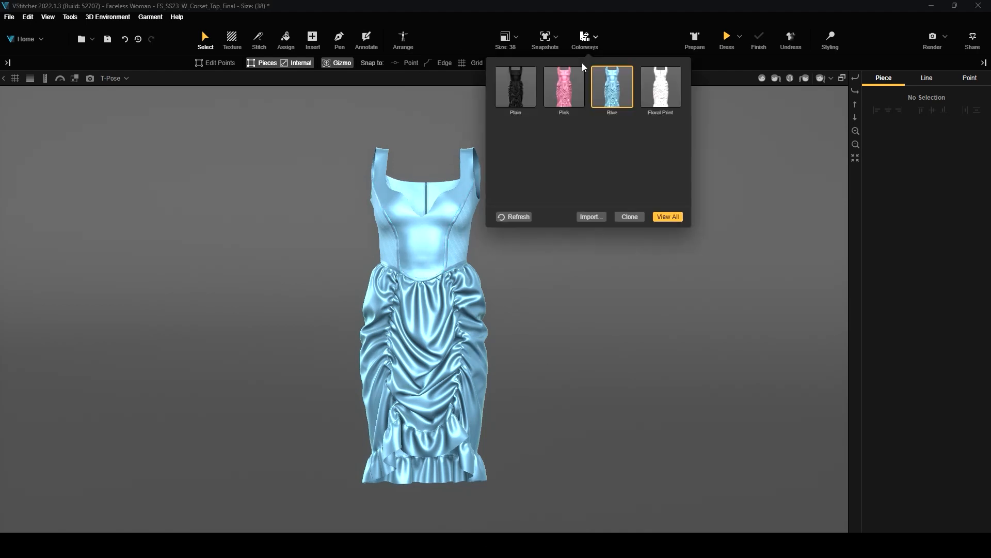
click(576, 79)
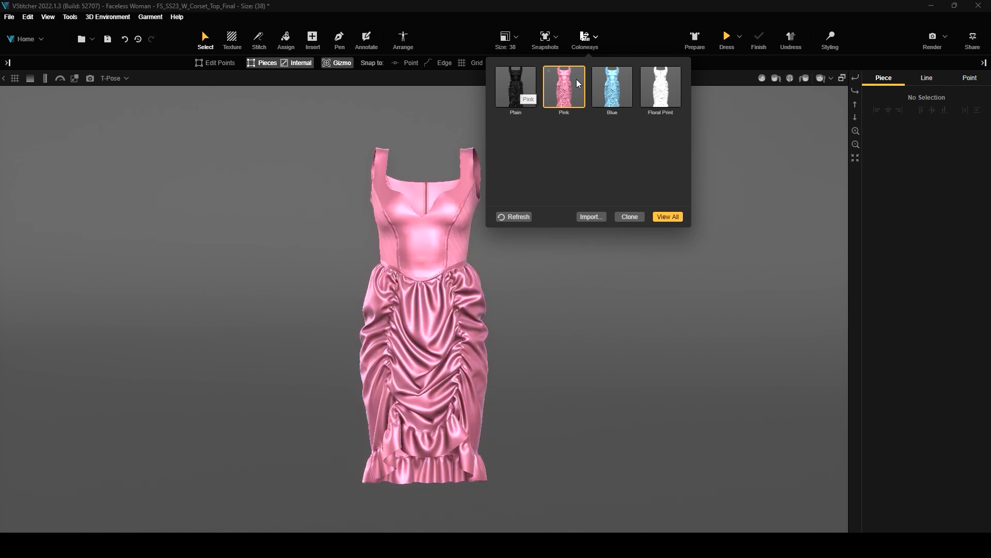
click(525, 94)
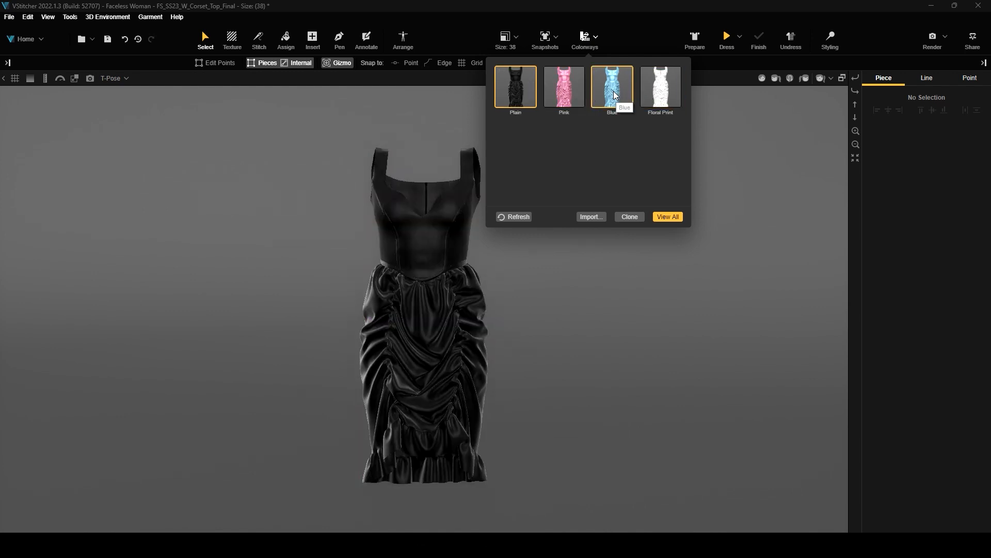
click(614, 88)
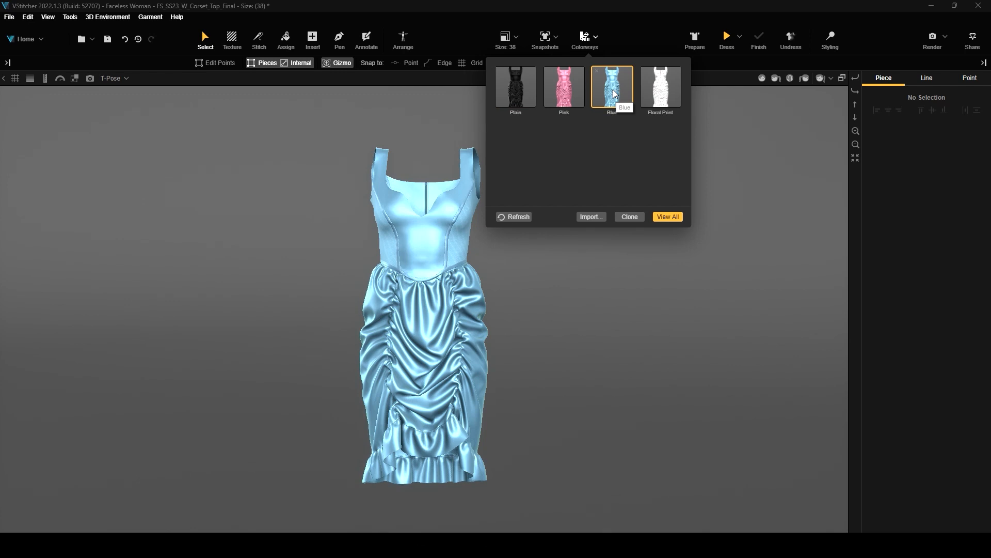
click(624, 36)
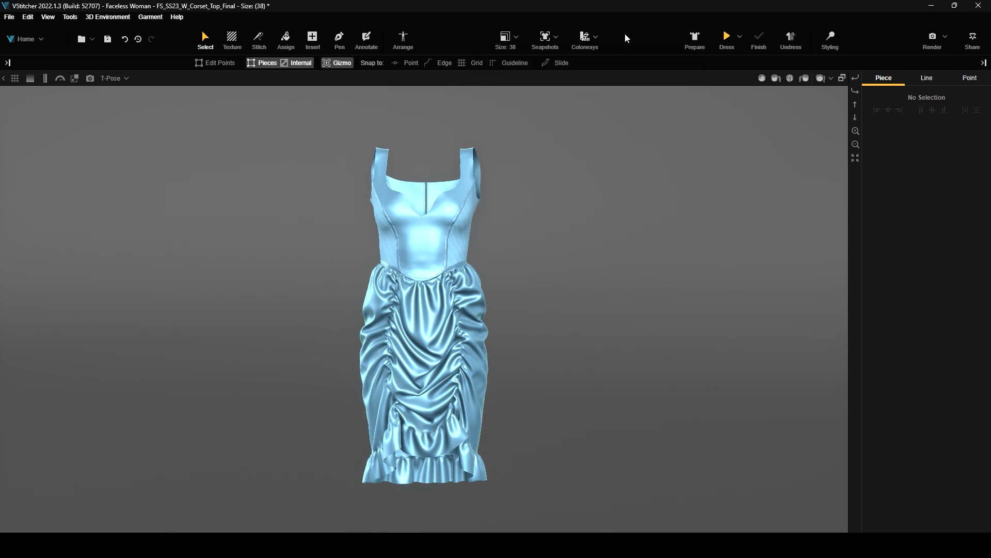
Step: Set up an image render with the dress enlarged and slightly angled, and add the Pink colorway to the selected Blue one
click(931, 41)
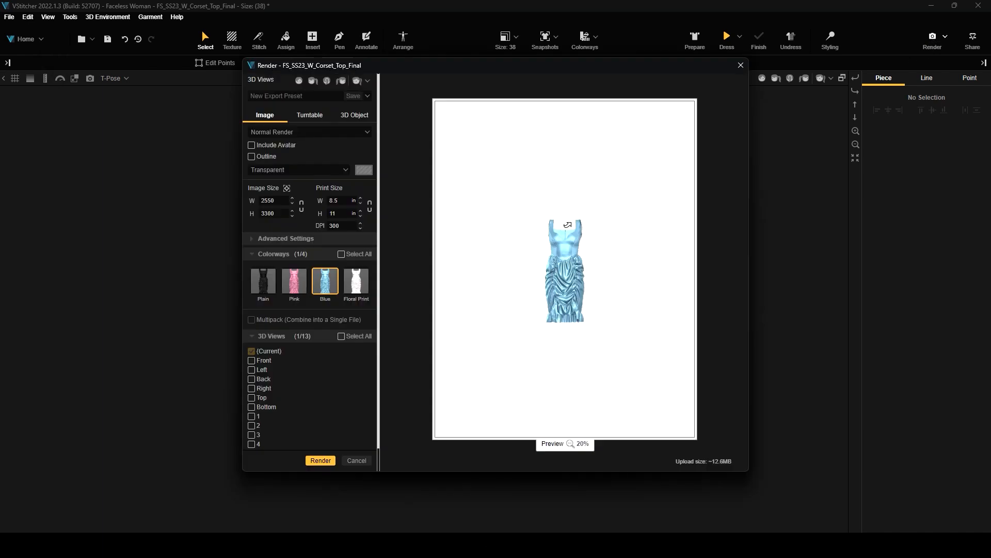
scroll(563, 214, up, 2)
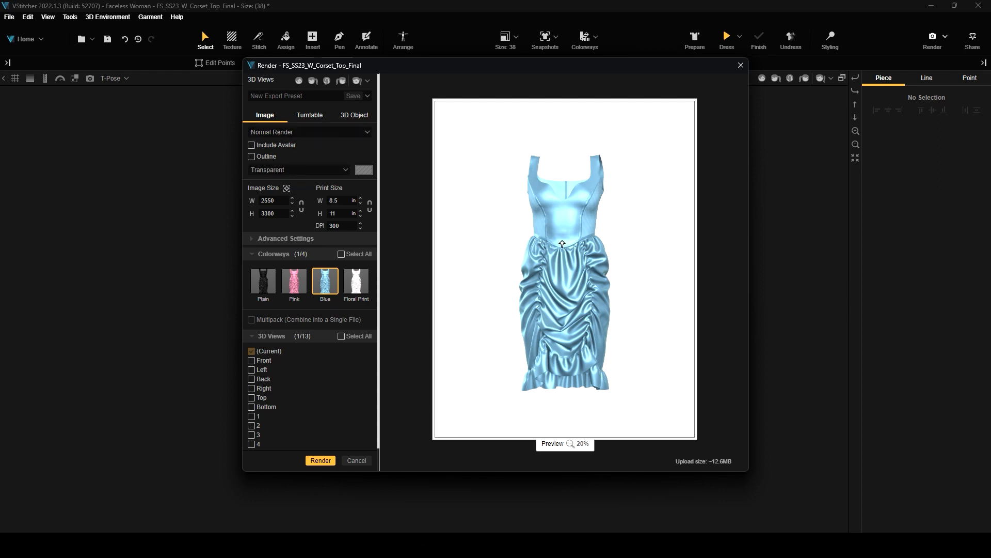
drag(644, 275, 564, 269)
drag(636, 272, 653, 275)
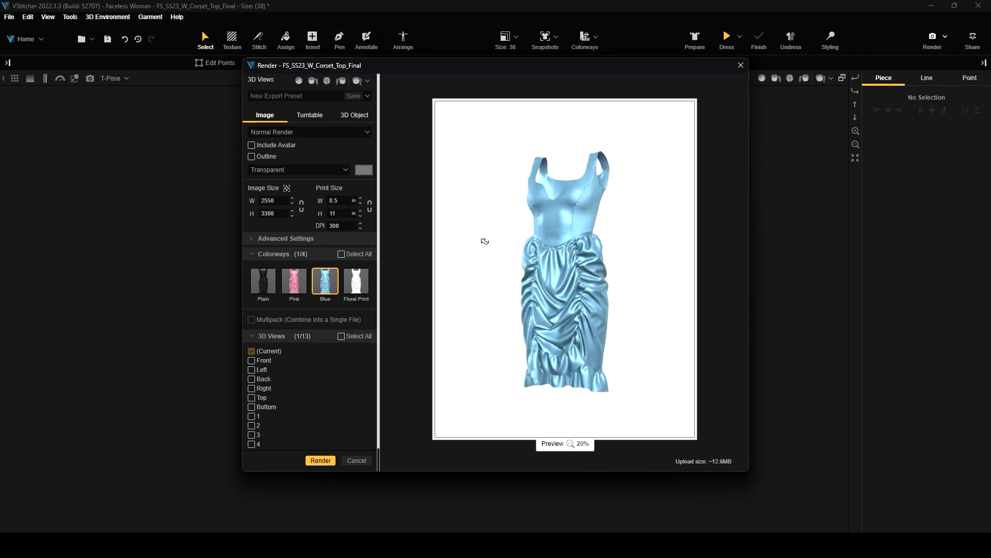
click(299, 280)
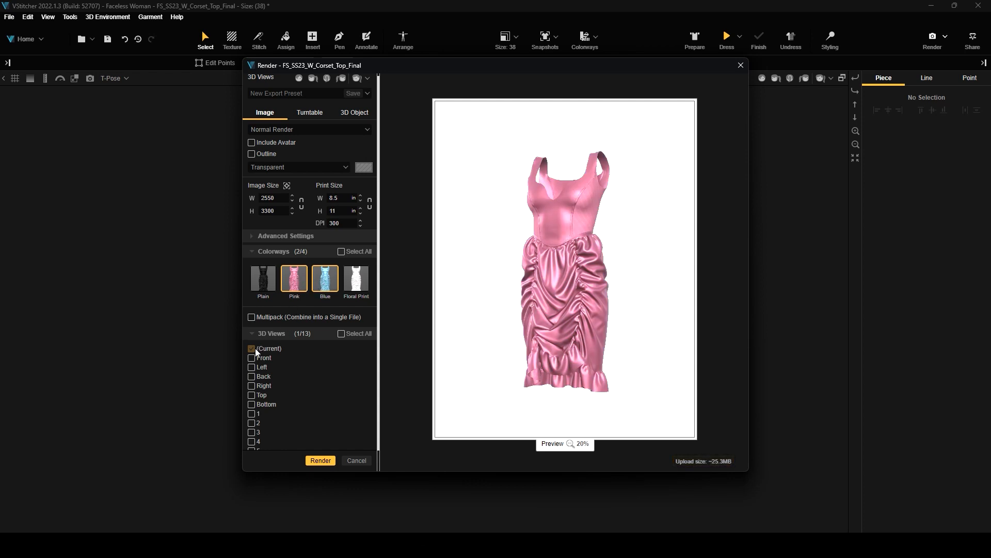
Step: Render the Pink and Blue colorways and save them as PNG files named test in the Downloads folder
click(331, 462)
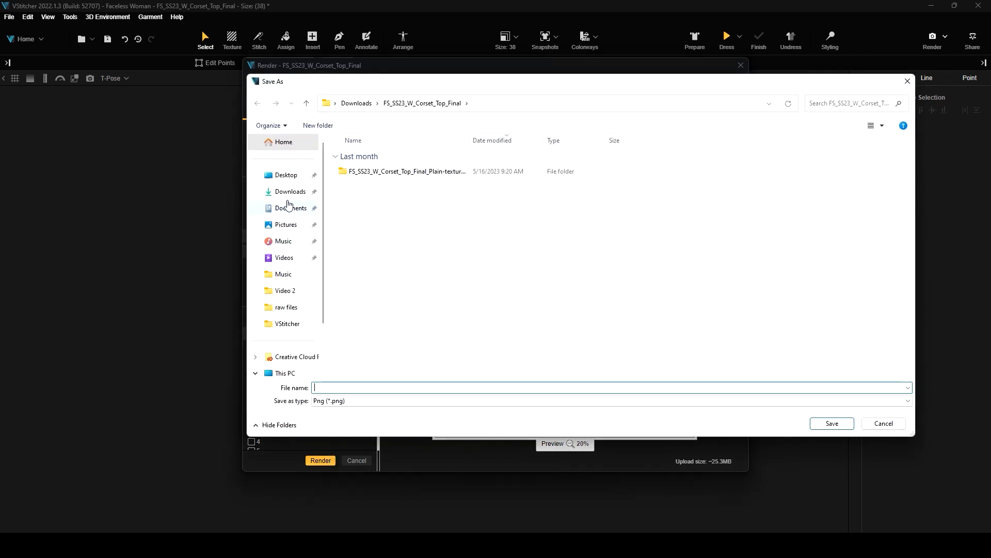
click(289, 192)
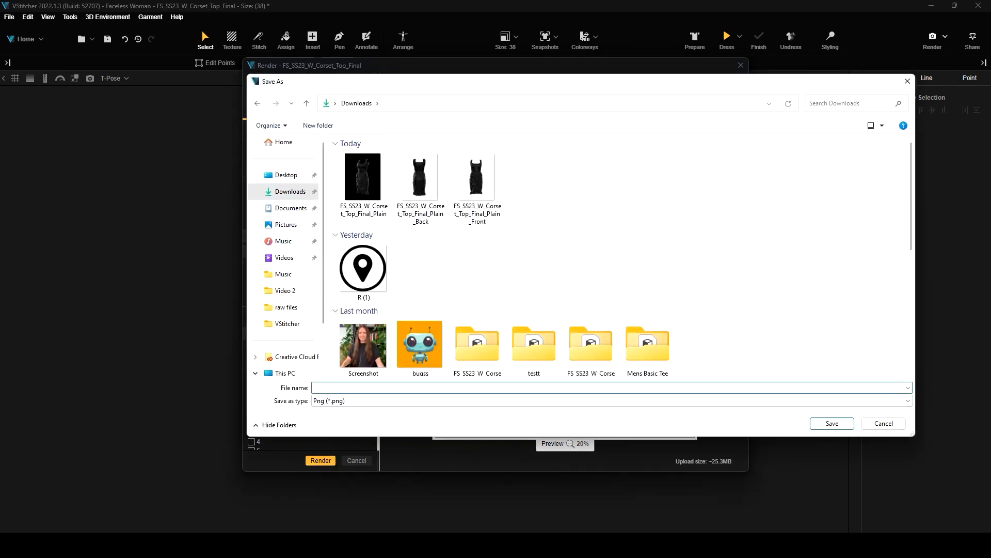
text(y)
key(BackSpace)
text(test)
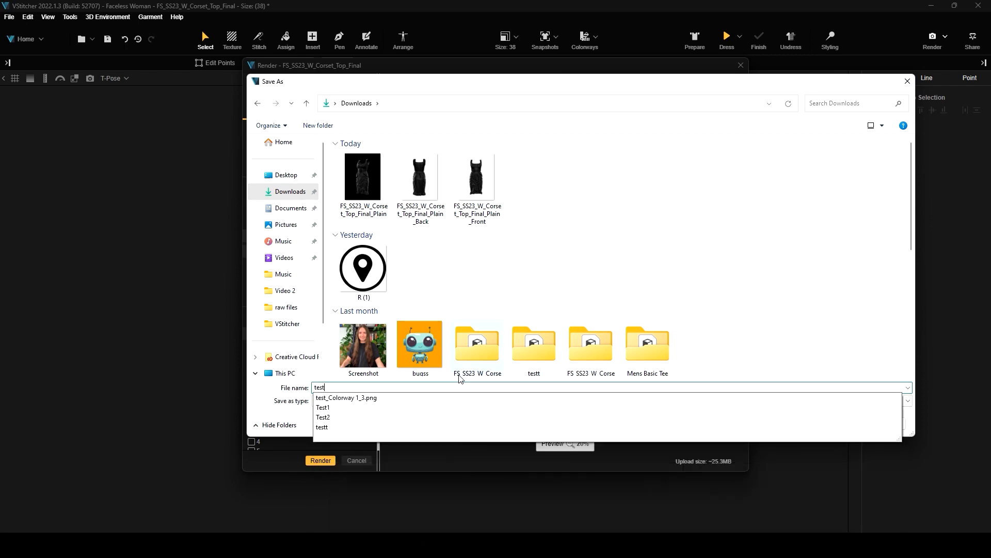
click(757, 292)
click(848, 423)
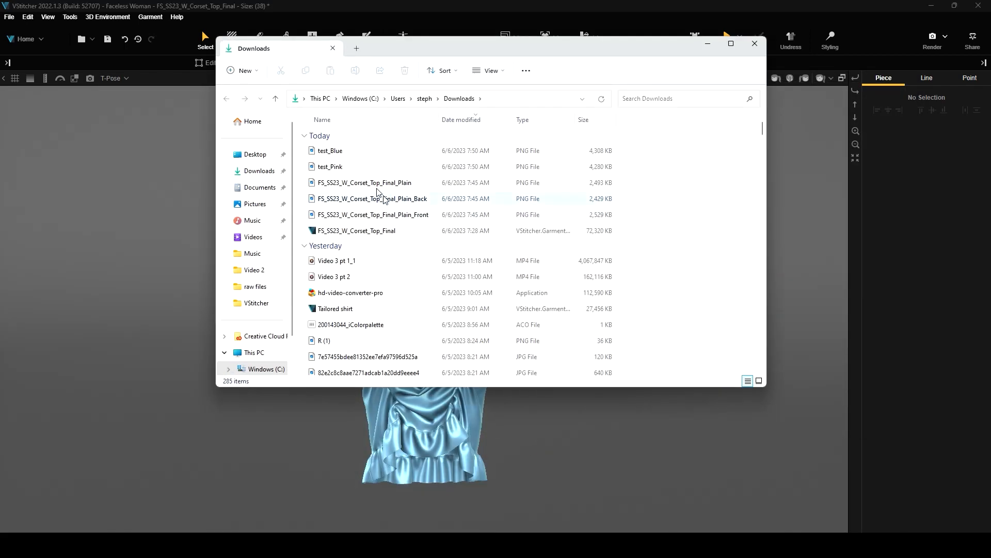
Step: View the rendered test_Blue and test_Pink images side by side, and close them along with the Downloads folder
click(349, 157)
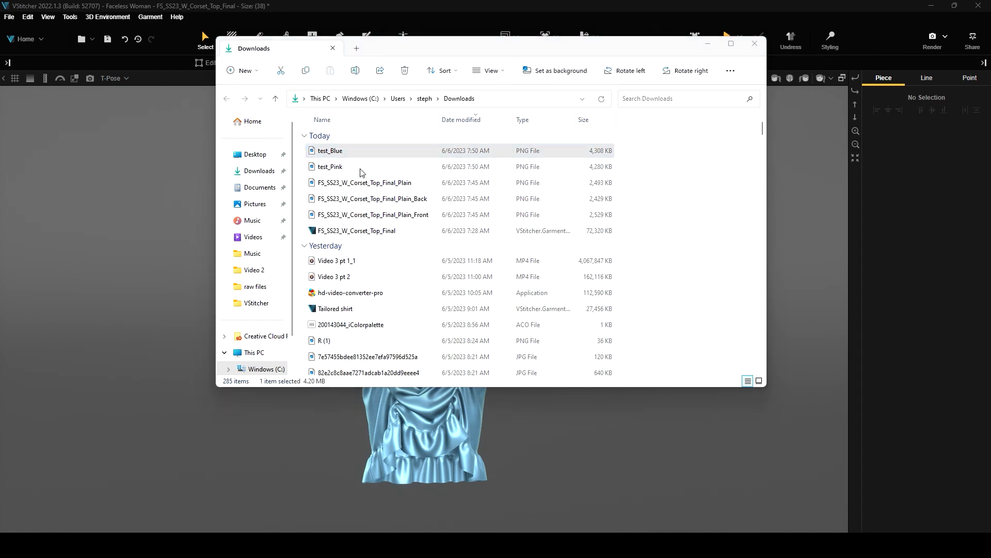
double_click(348, 156)
click(642, 49)
double_click(360, 163)
drag(451, 89, 754, 71)
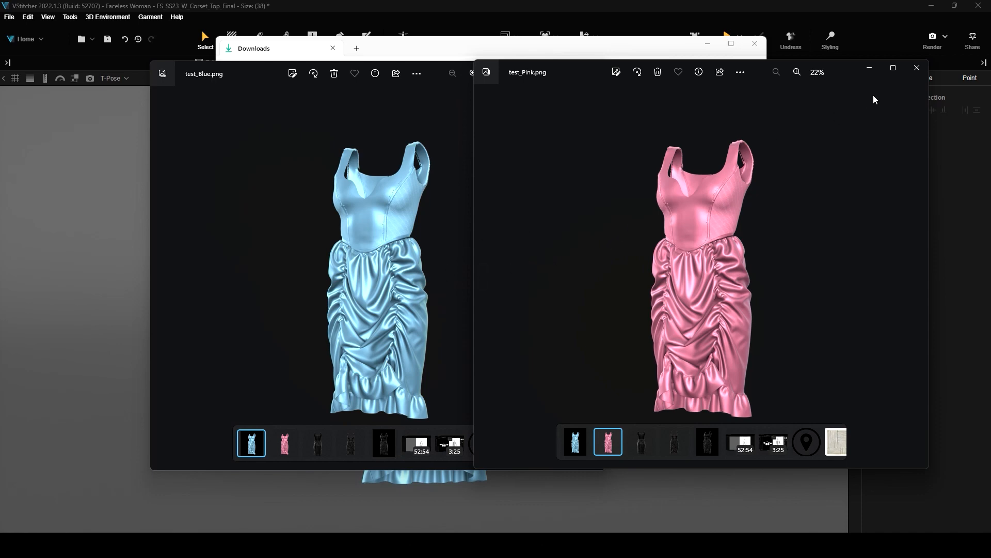
click(917, 70)
click(593, 68)
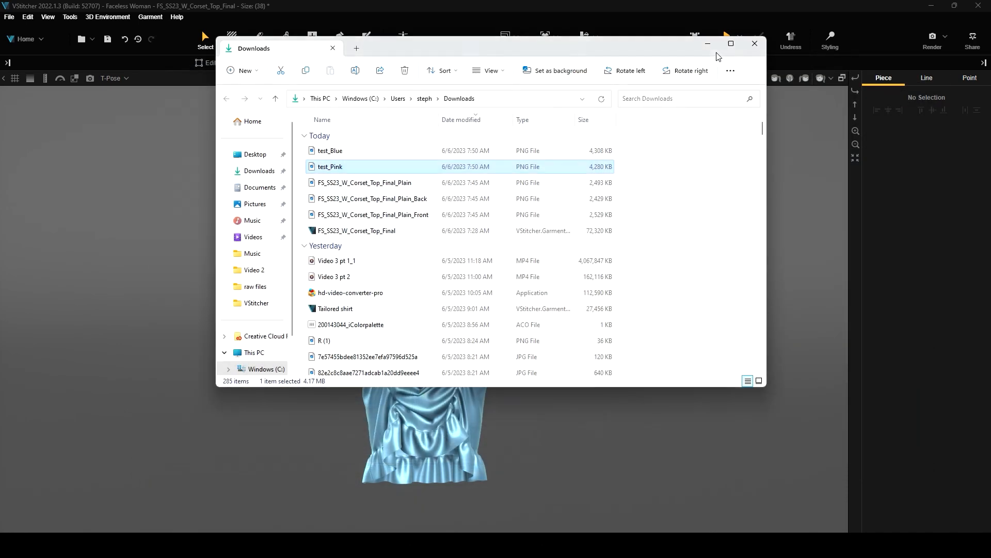
click(757, 46)
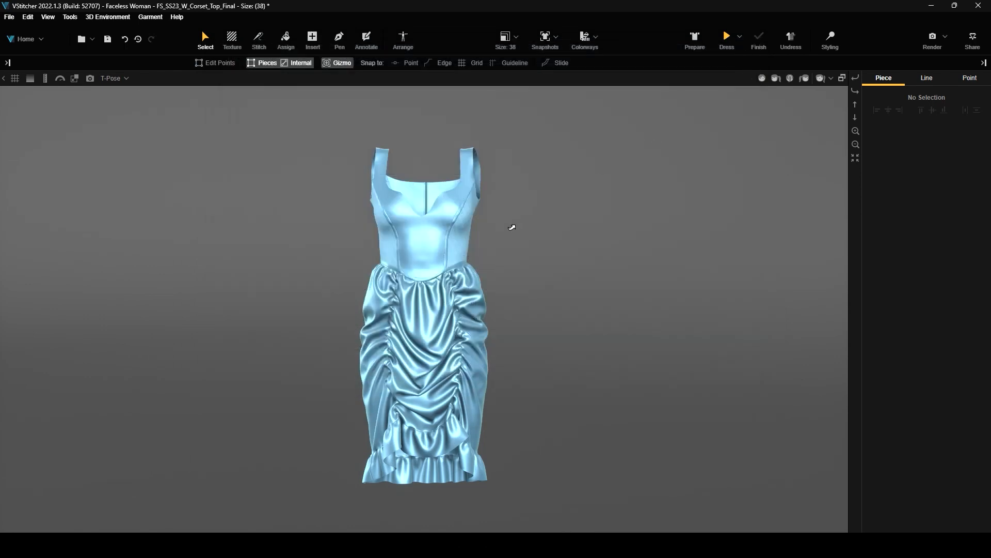
Step: Start an image render with all colorways selected and combine them into a single multipack file
click(928, 45)
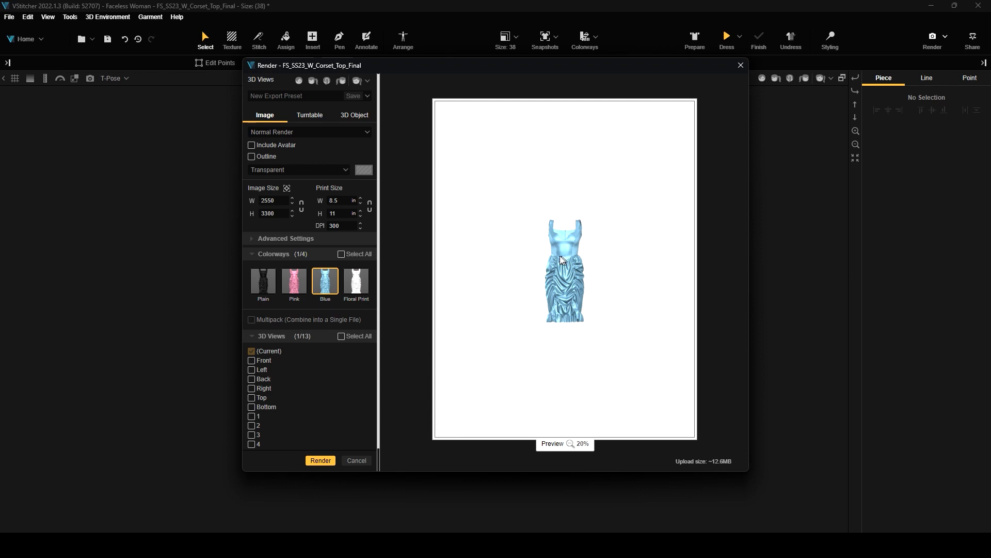
click(341, 254)
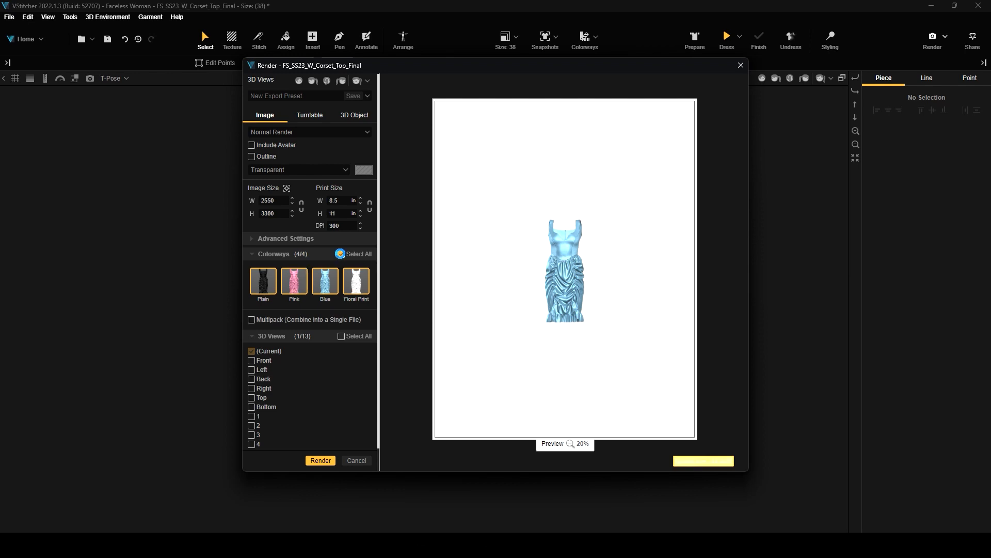
click(252, 320)
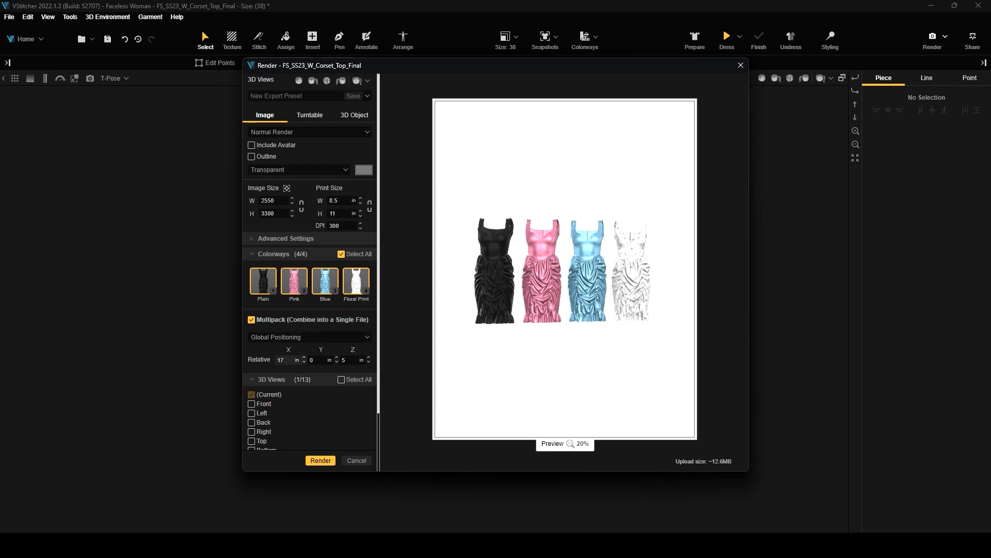
drag(663, 271, 557, 266)
Step: Set the multipack's relative positioning to X 15 in, Z 10 in and Y 5 in, checking the arrangement from an angle
click(281, 360)
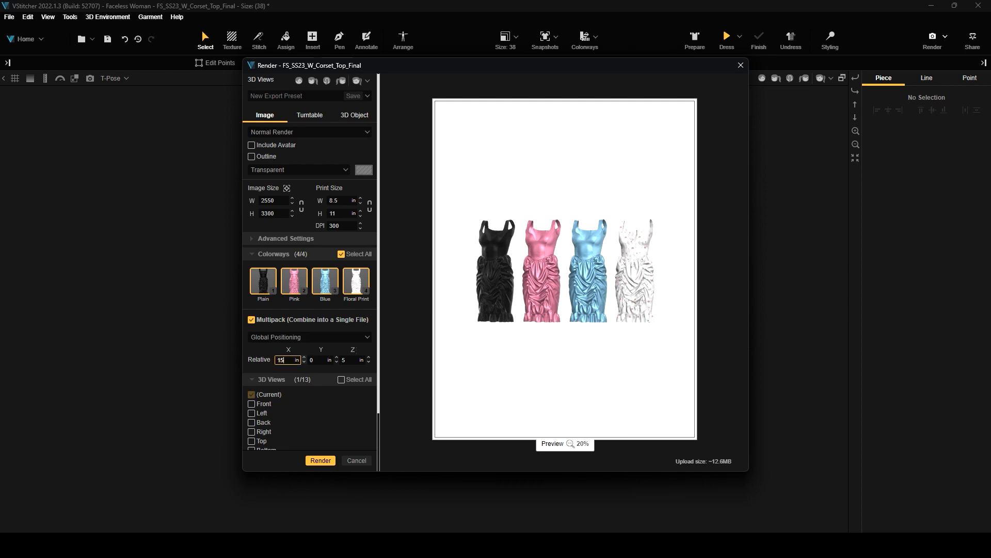
text(15)
key(Return)
click(346, 360)
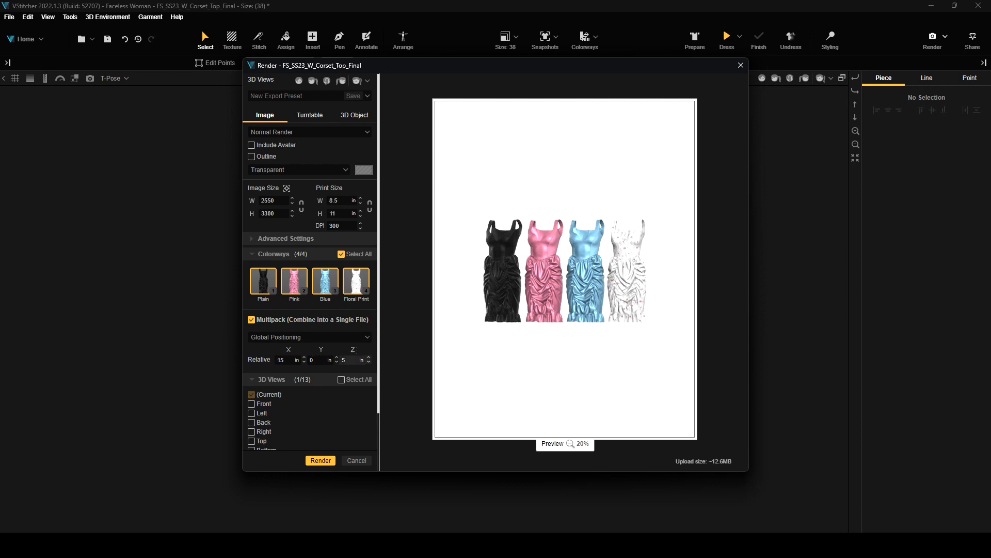
text(10)
key(Return)
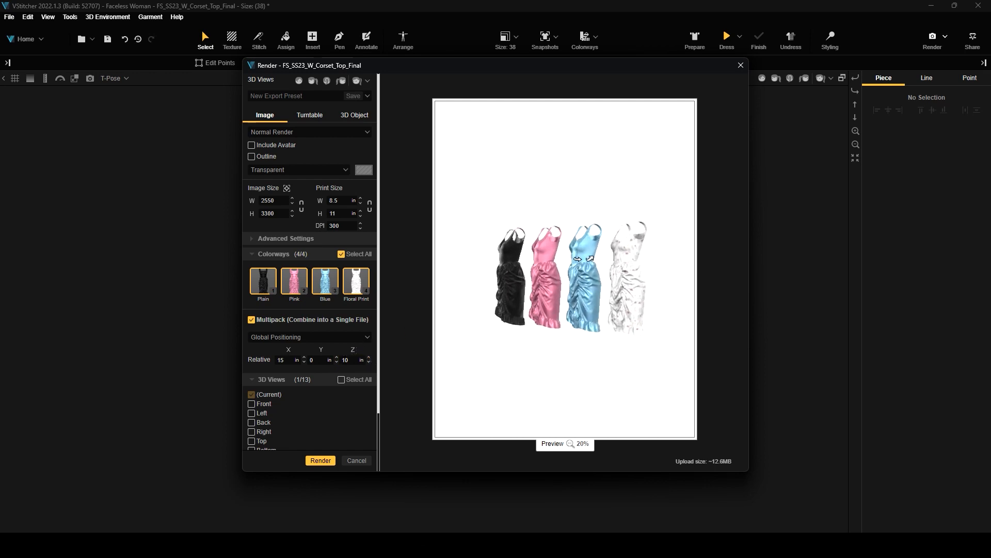
click(314, 361)
text(5)
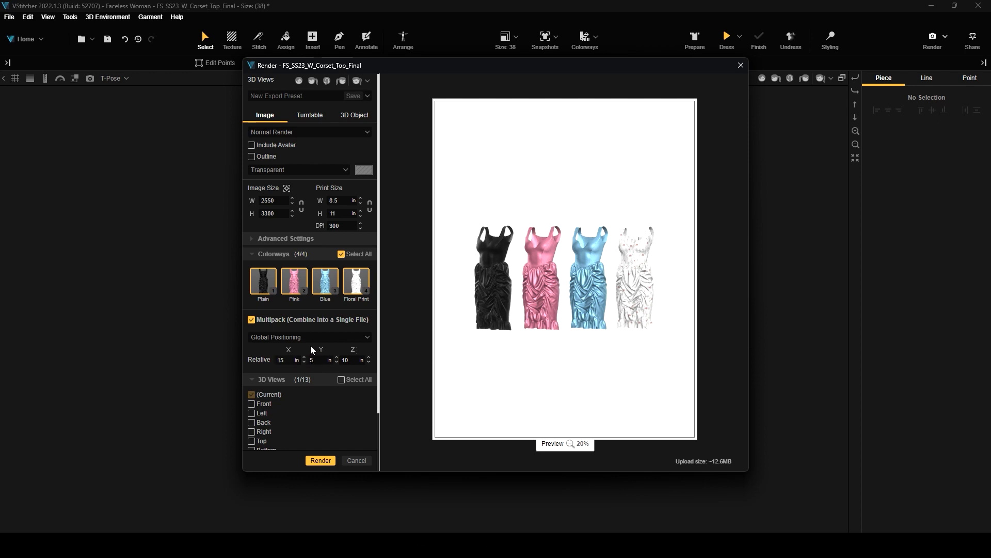
key(Return)
right_drag(483, 247, 564, 282)
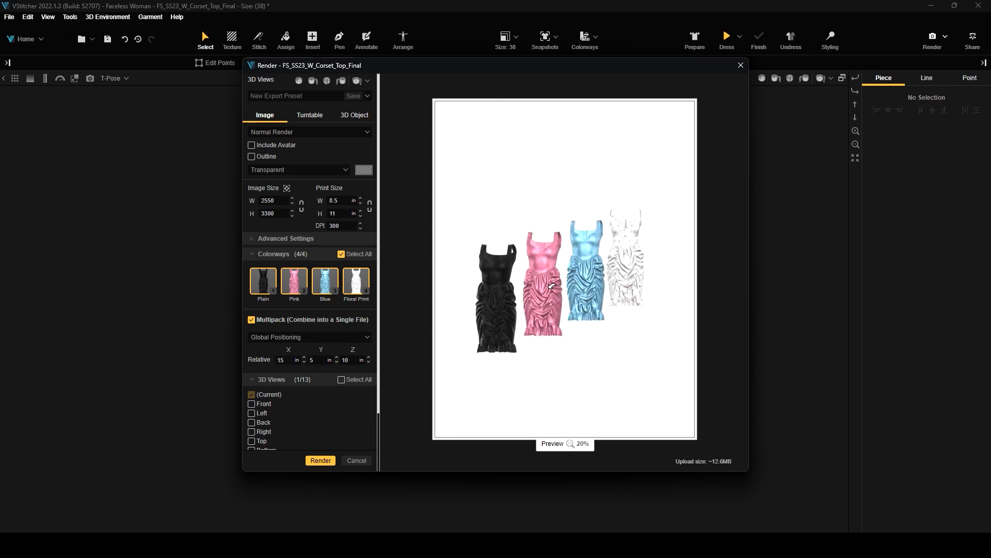
Step: Set the multipack's relative positioning to Y 0 in, Z 0 in and X 17 in, with the dresses viewed from the front
mouse_move(324, 360)
mouse_down()
mouse_move(308, 361)
mouse_move(339, 362)
mouse_up()
text(0)
key(Return)
text(0)
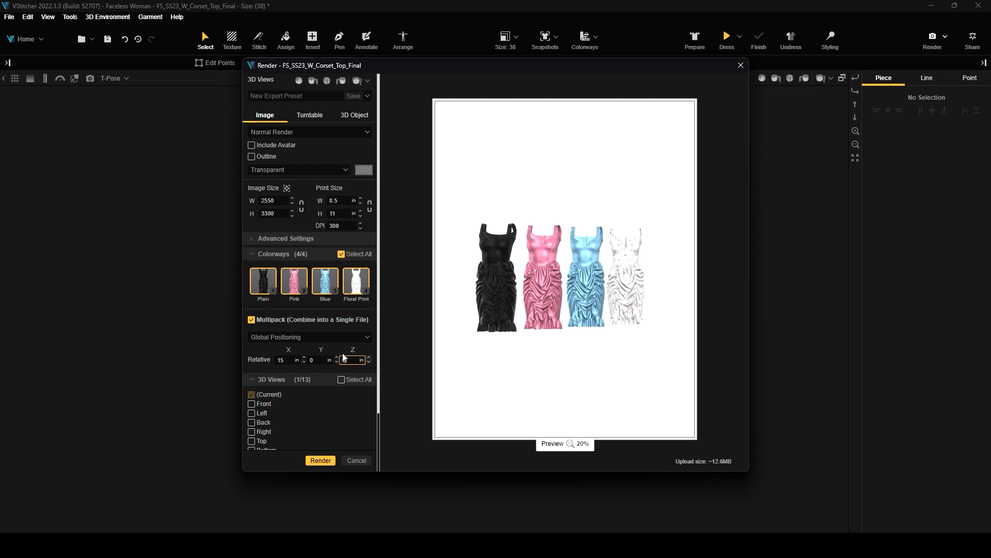
key(Return)
right_drag(484, 332, 604, 272)
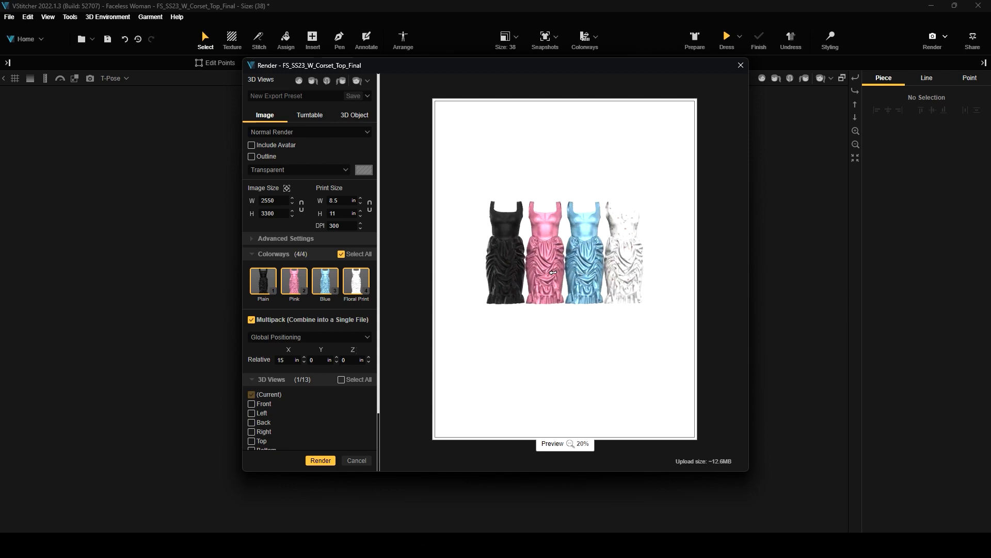
click(285, 360)
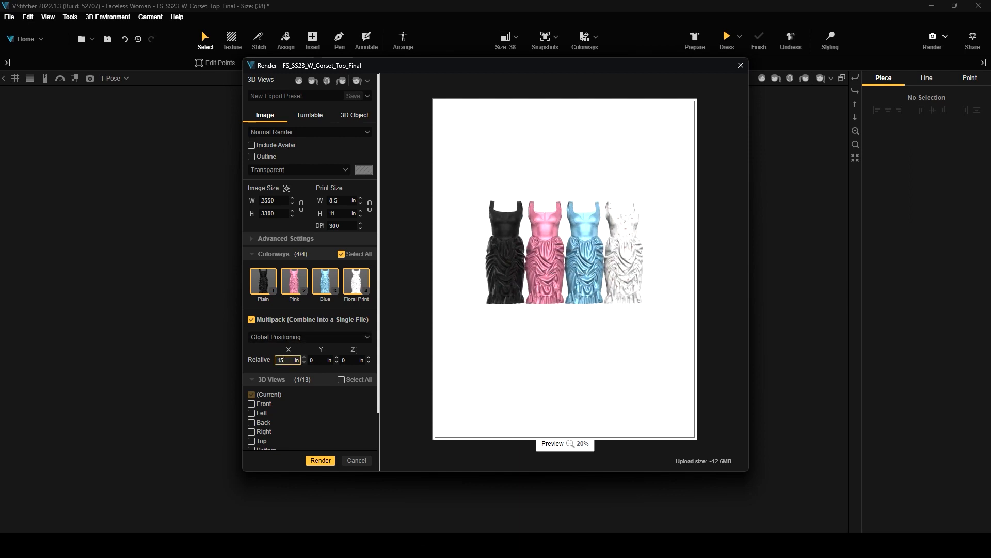
key(Return)
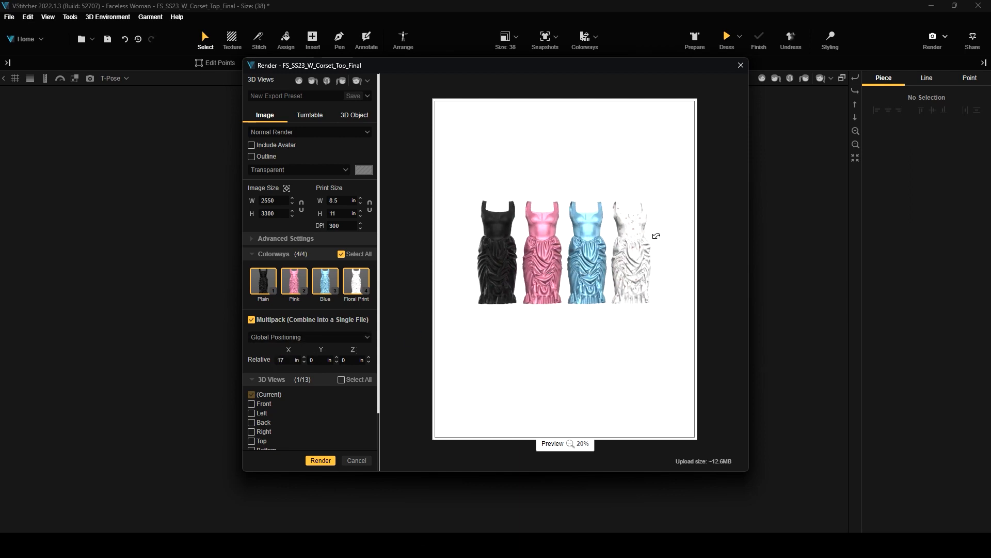
Step: Set the print size to 11 in wide by 8.5 in high
click(340, 200)
text(11)
key(Return)
click(342, 213)
text(8.5)
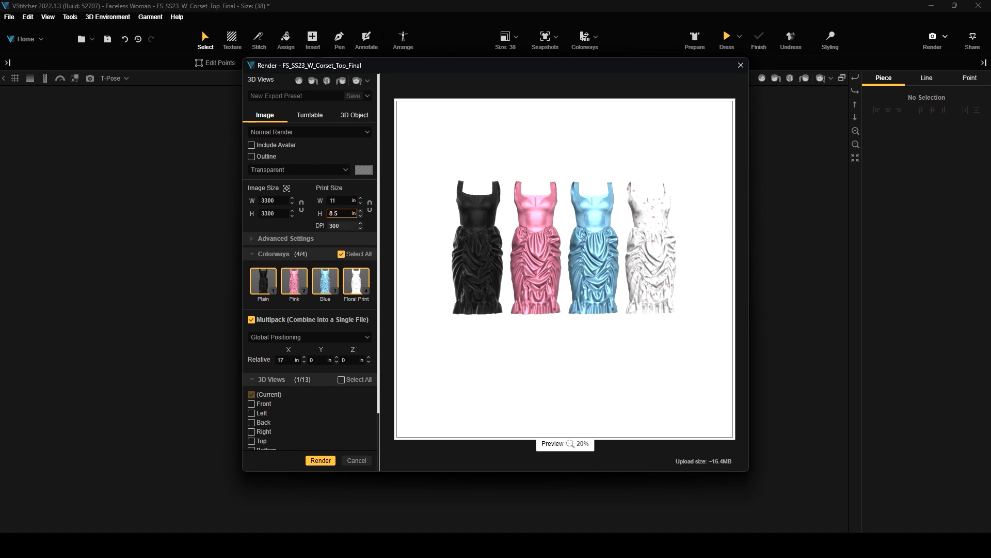
key(Return)
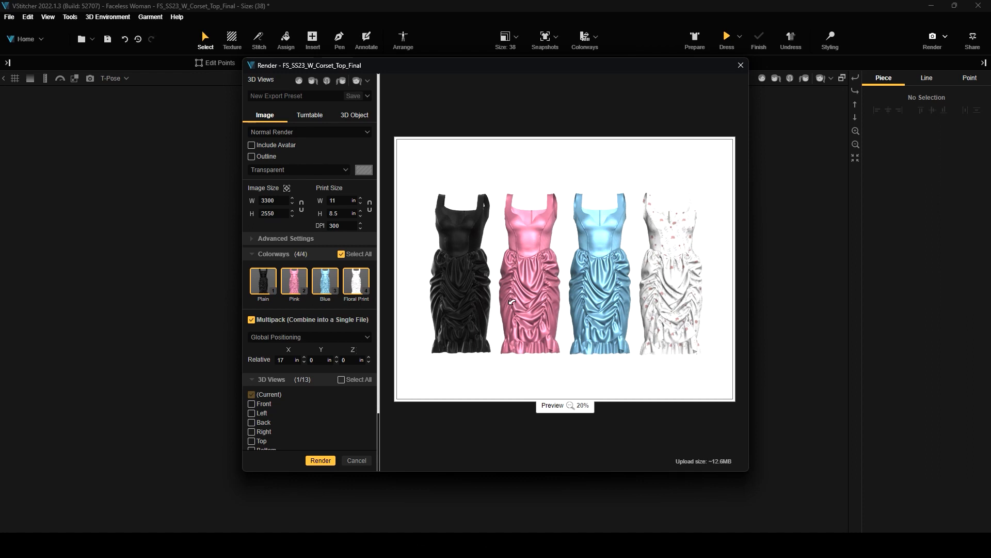
Step: Add the Back view and render the multipack as PNG files named test3 in the Downloads folder
click(252, 422)
click(320, 460)
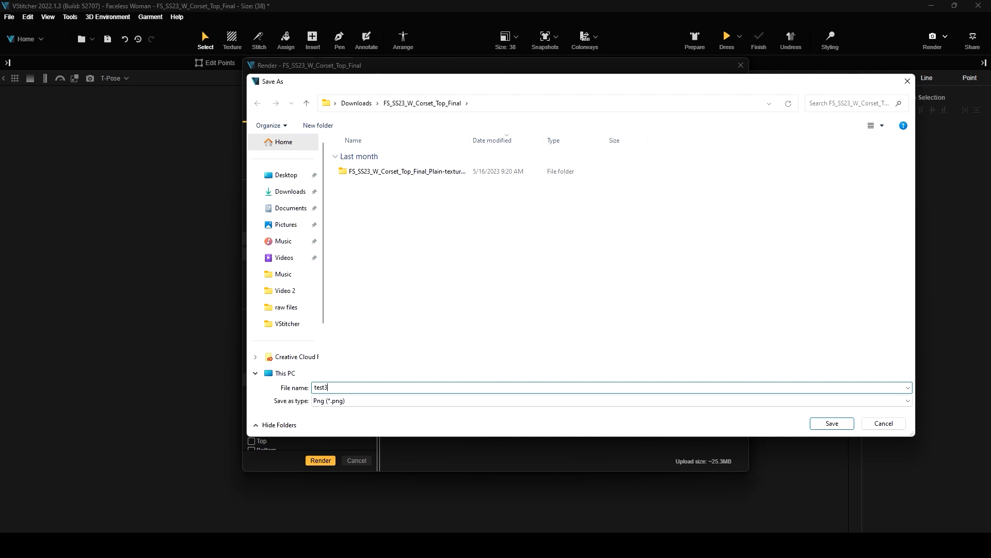
click(289, 192)
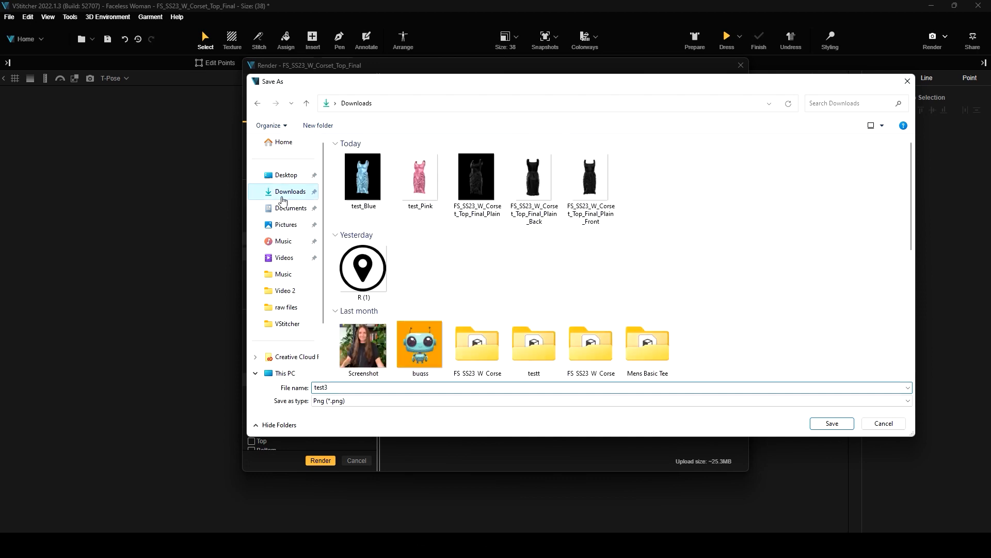
click(831, 424)
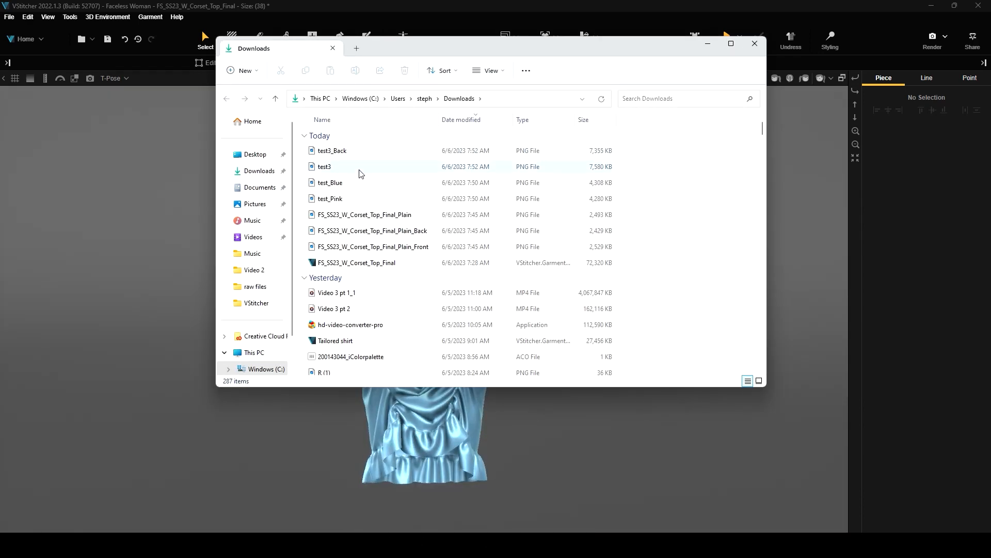
Step: View the rendered test3 and test3_Back multipack images, and close them along with the Downloads folder
click(361, 172)
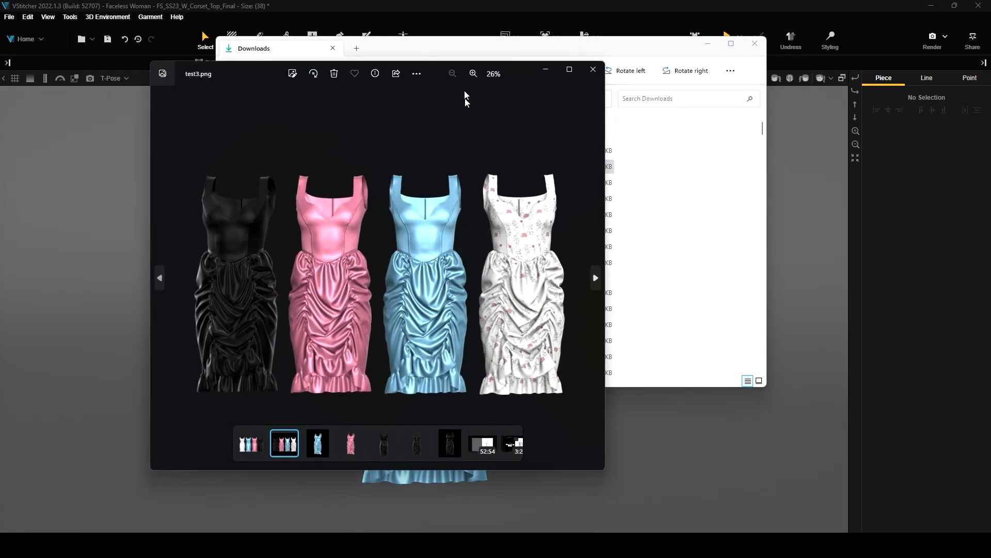
drag(517, 73, 440, 84)
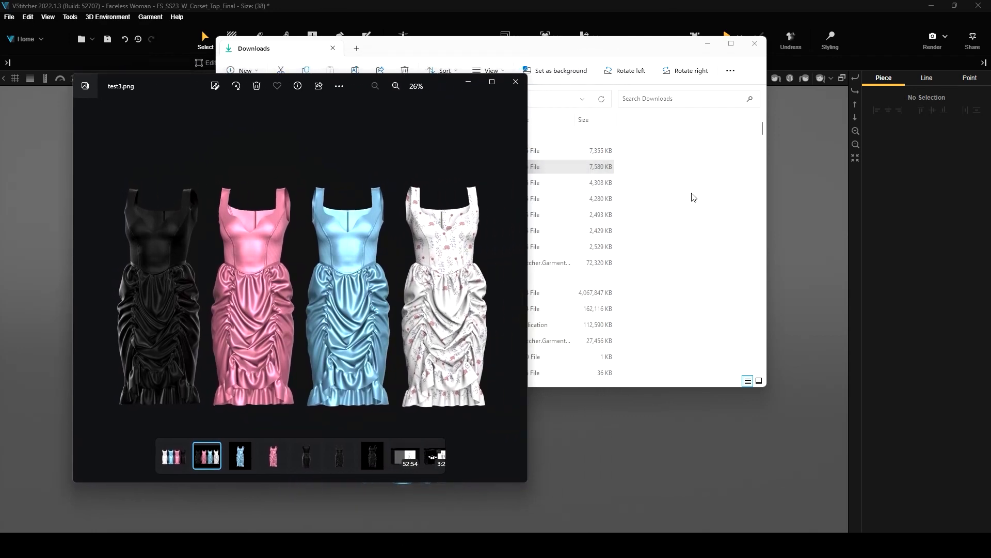
click(535, 53)
double_click(369, 151)
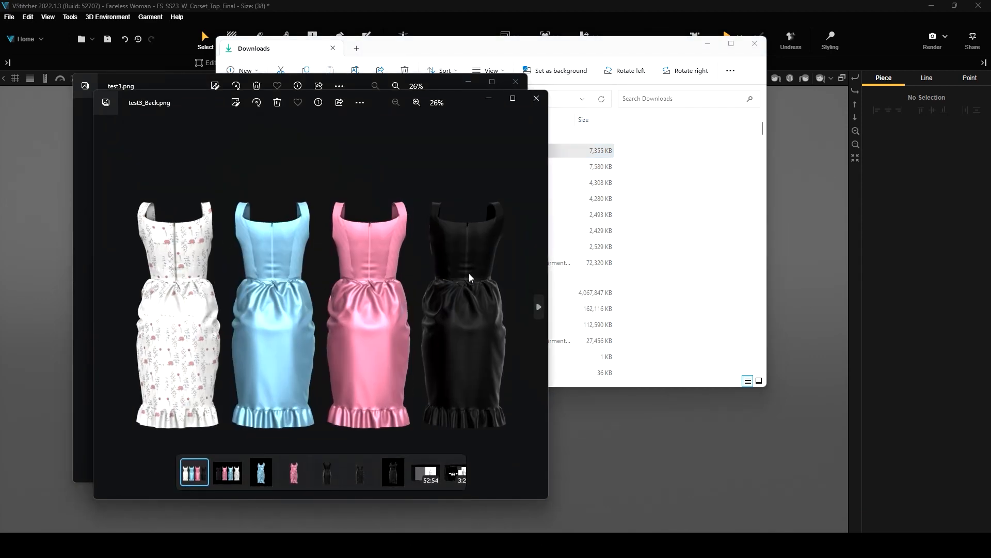
click(537, 98)
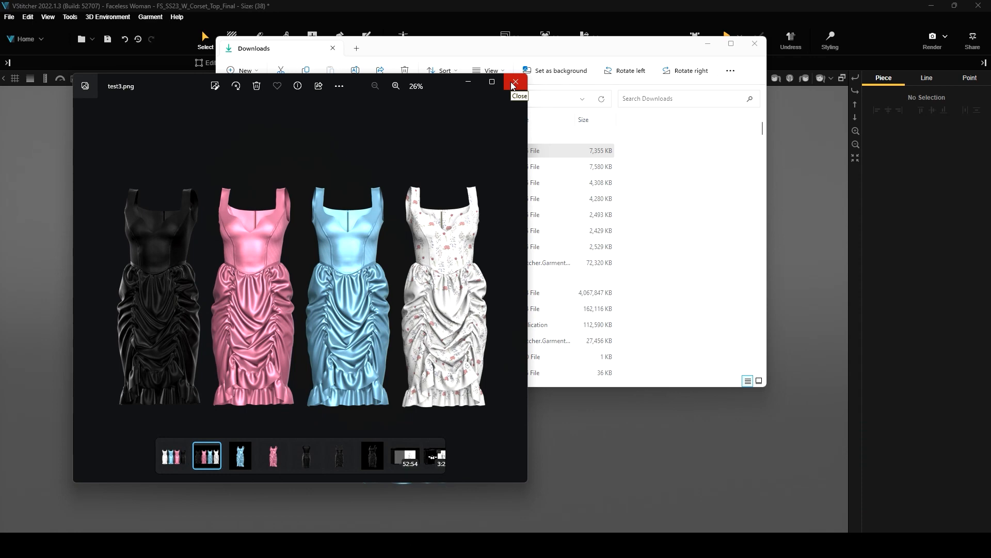
click(515, 83)
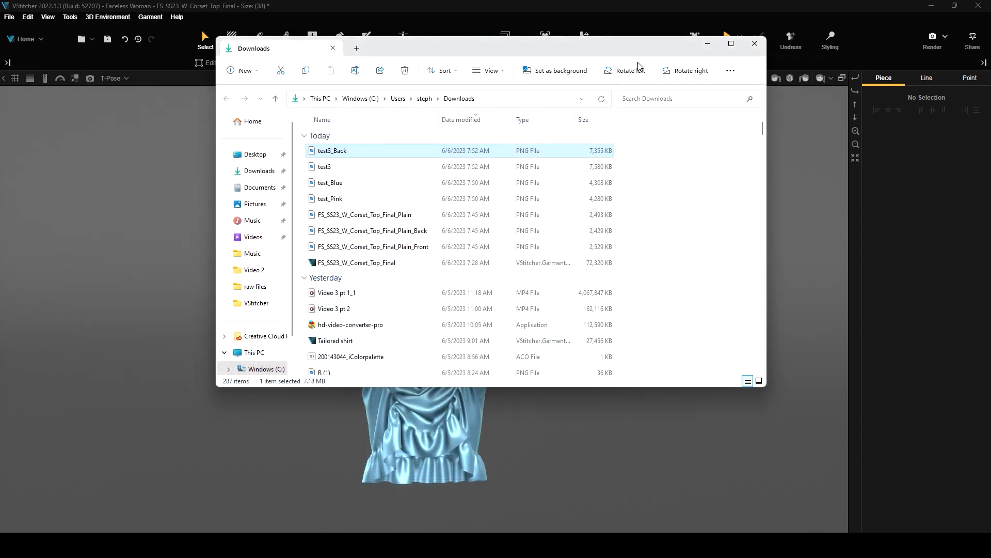
click(755, 43)
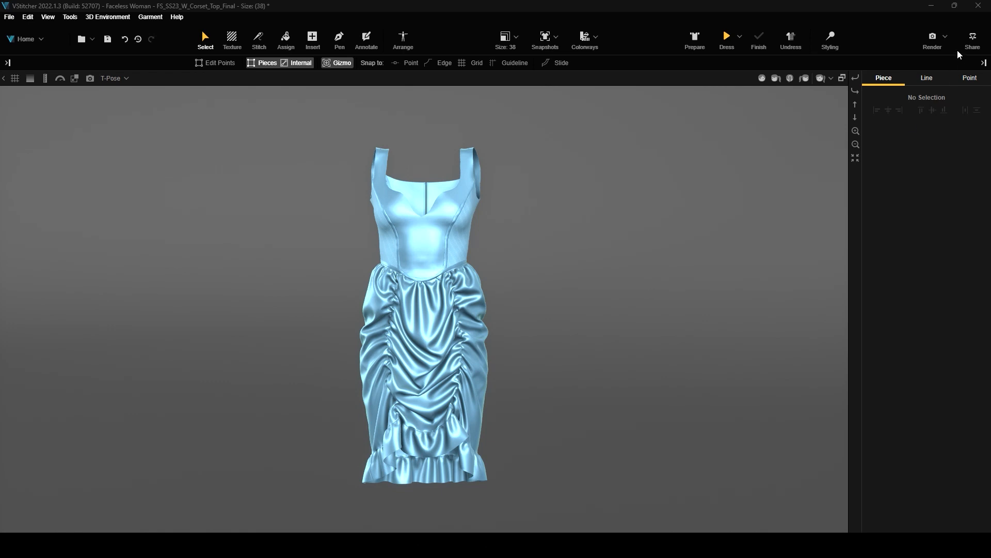
Step: Set up a turntable render of the Blue colorway with Animated GIF as the output type
click(938, 40)
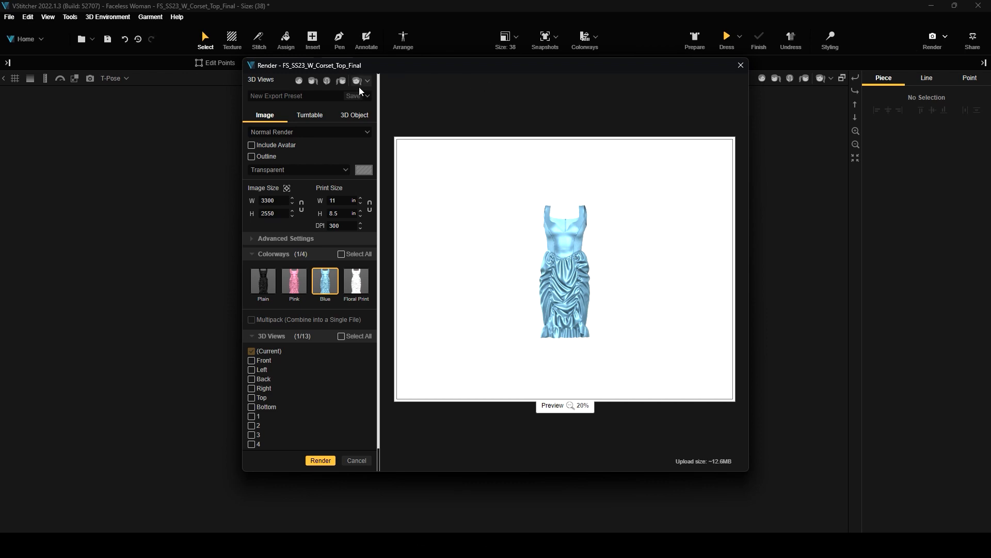
click(306, 113)
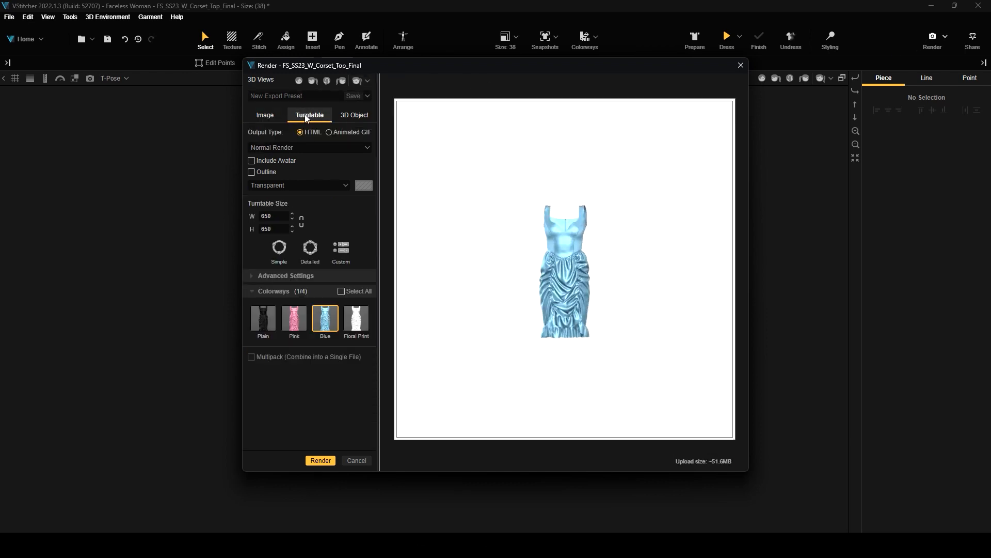
click(328, 132)
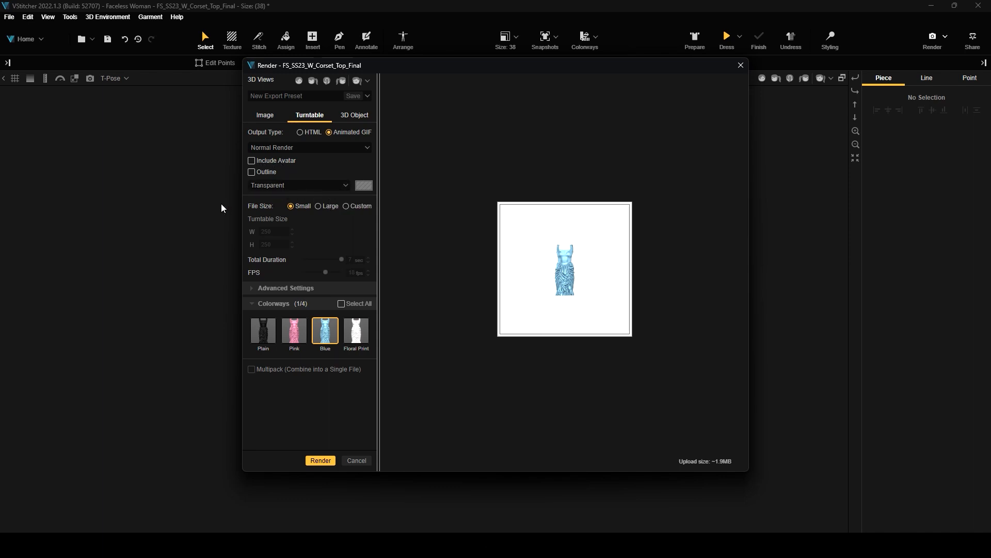
Step: Give the turntable a custom size of 2000 by 2000 at 30 fps, and enlarge the dress in the frame
click(344, 206)
click(265, 232)
text(2000)
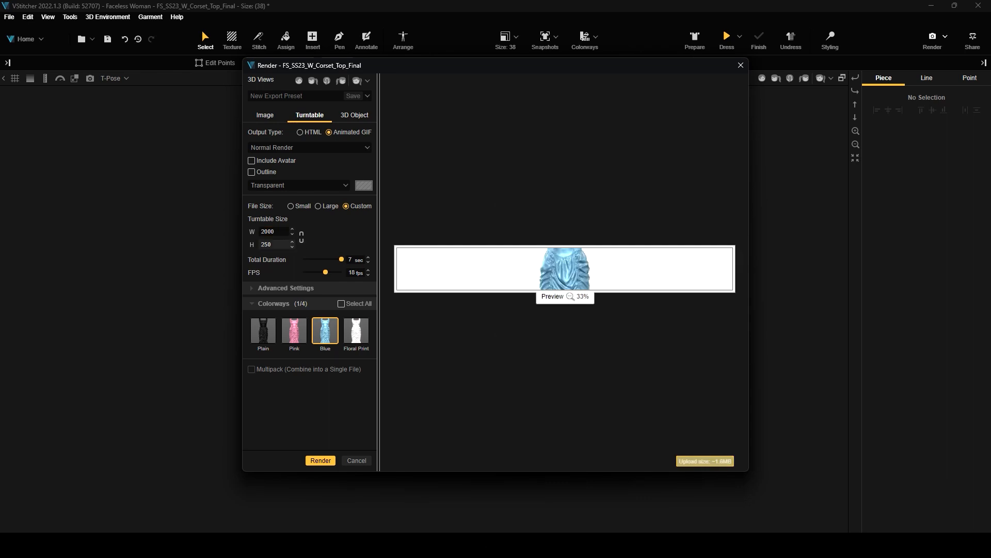
click(270, 245)
text(2000)
key(Return)
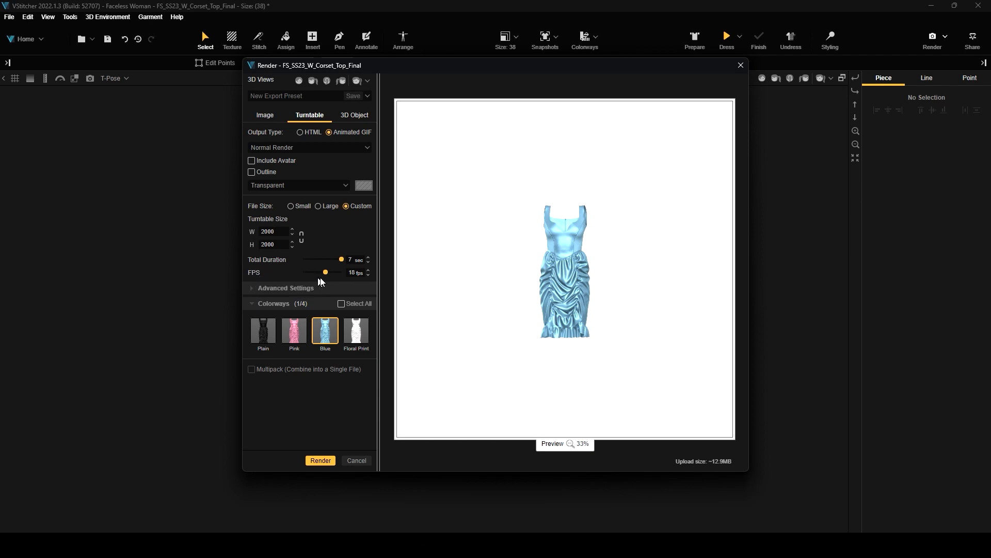
drag(328, 272, 349, 237)
scroll(562, 242, up, 5)
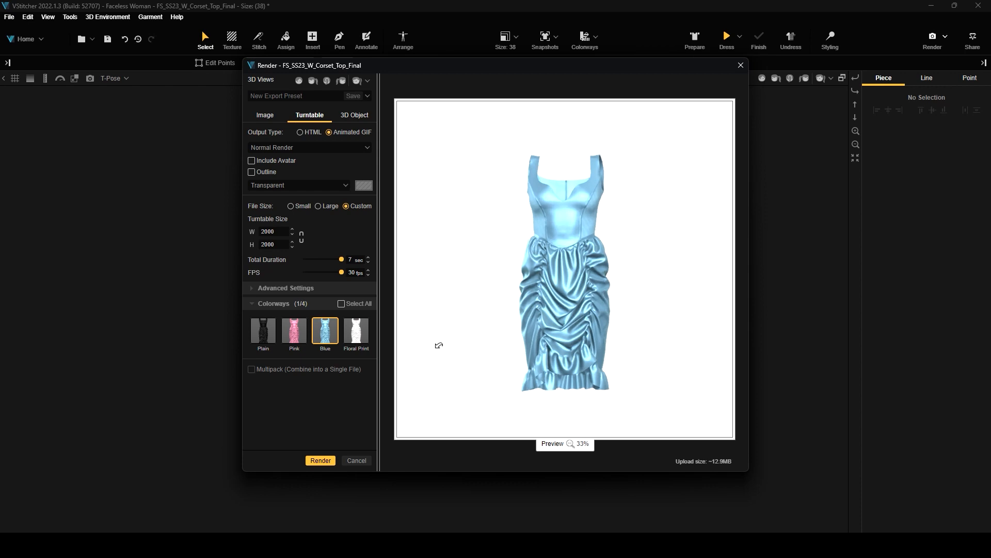
Step: Render the turntable and save it as a GIF named render in the Downloads folder
click(321, 460)
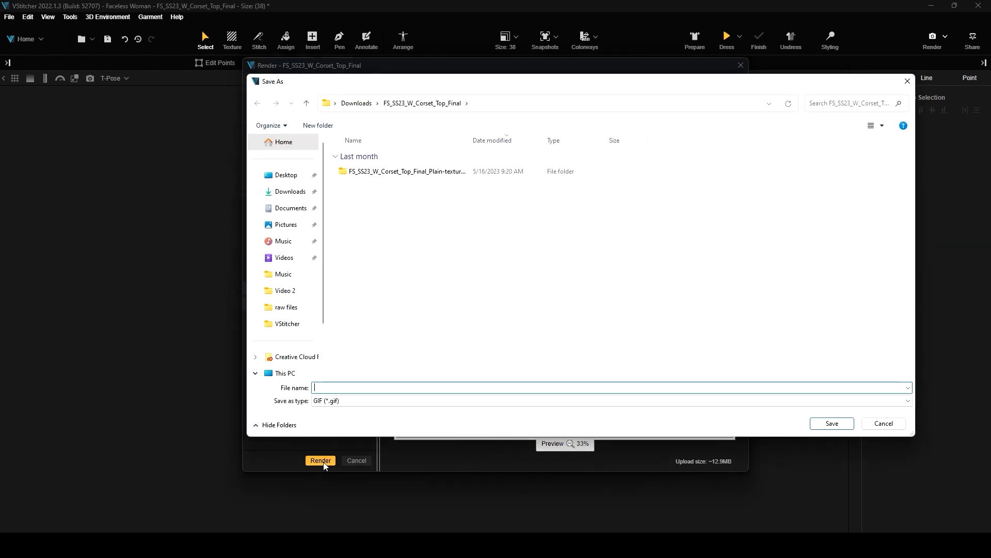
click(290, 192)
click(352, 387)
text(render)
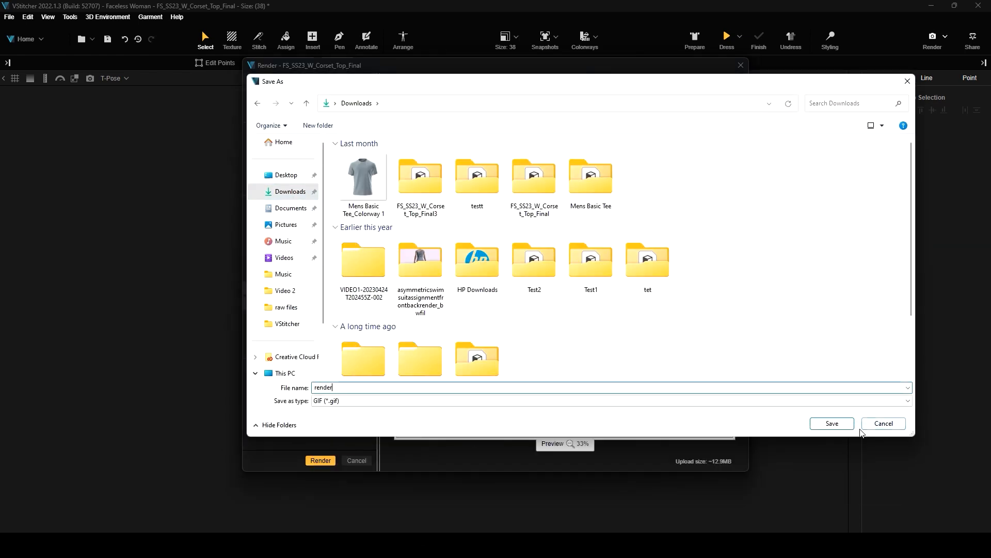
click(832, 423)
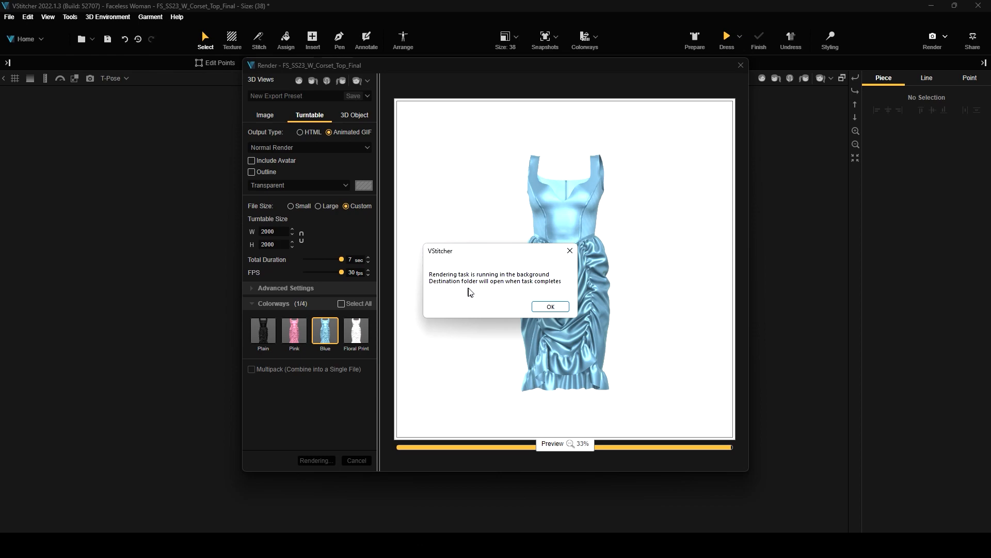
click(545, 308)
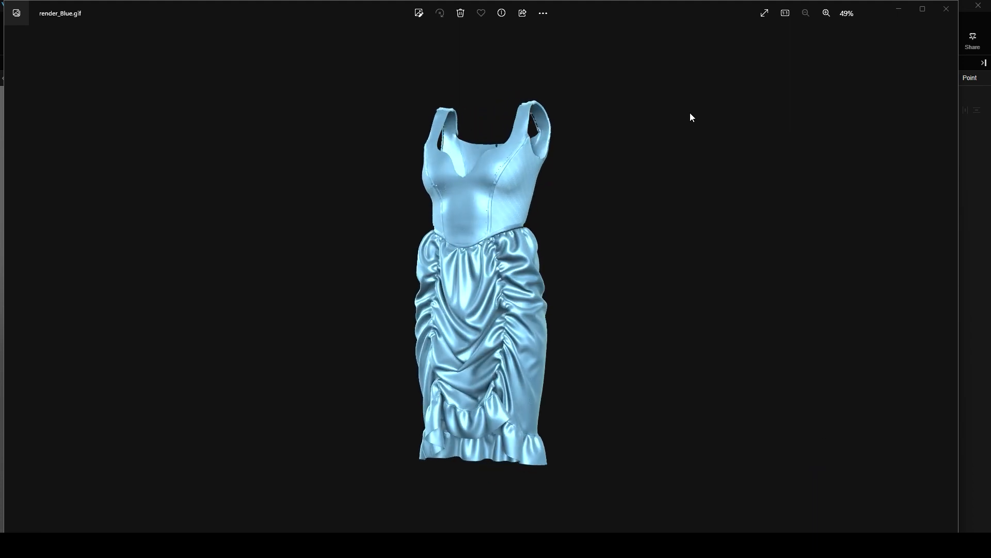
Step: View the finished render_Blue.gif turntable animation and return to the garment workspace
drag(637, 7, 650, 68)
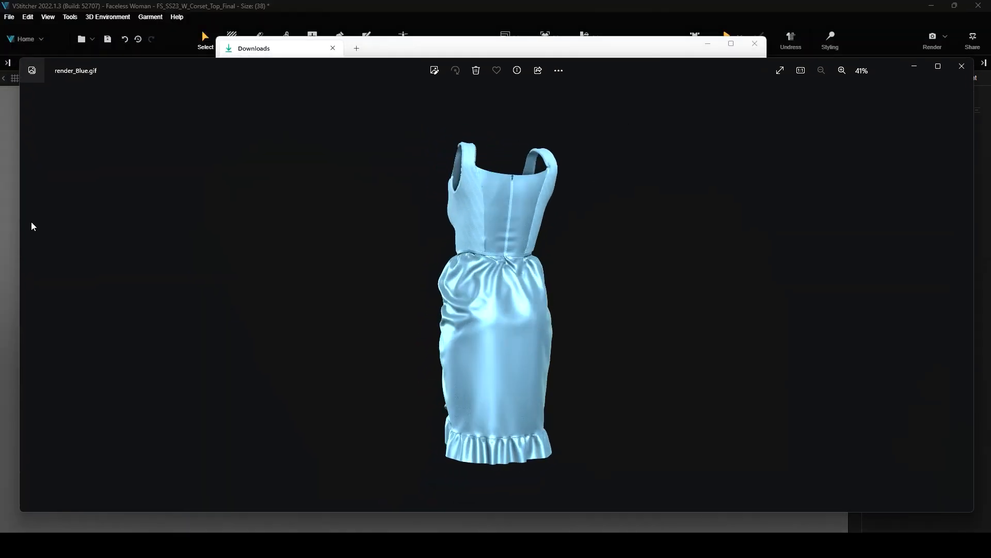
click(14, 223)
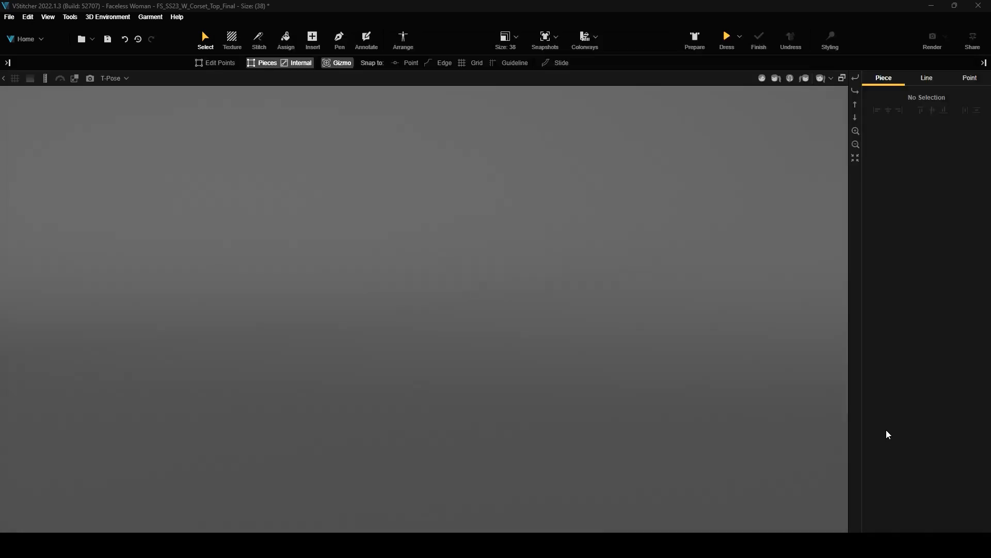